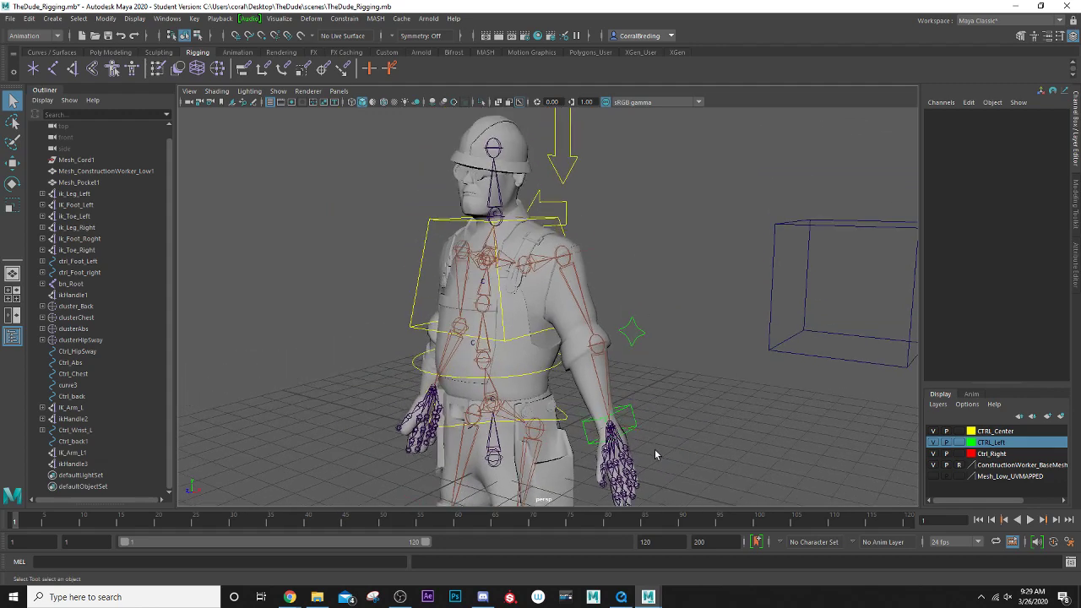
- Add a keyable float attribute named fist to the left wrist control, with minimum 0, maximum 10 and default 0
scroll(655, 454, up, 5)
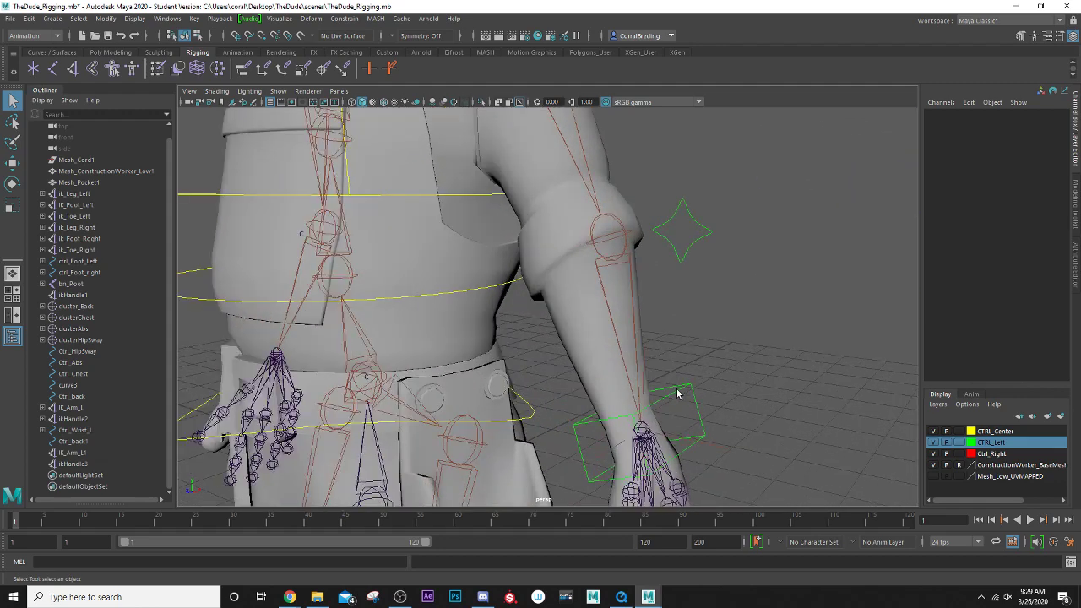
click(677, 393)
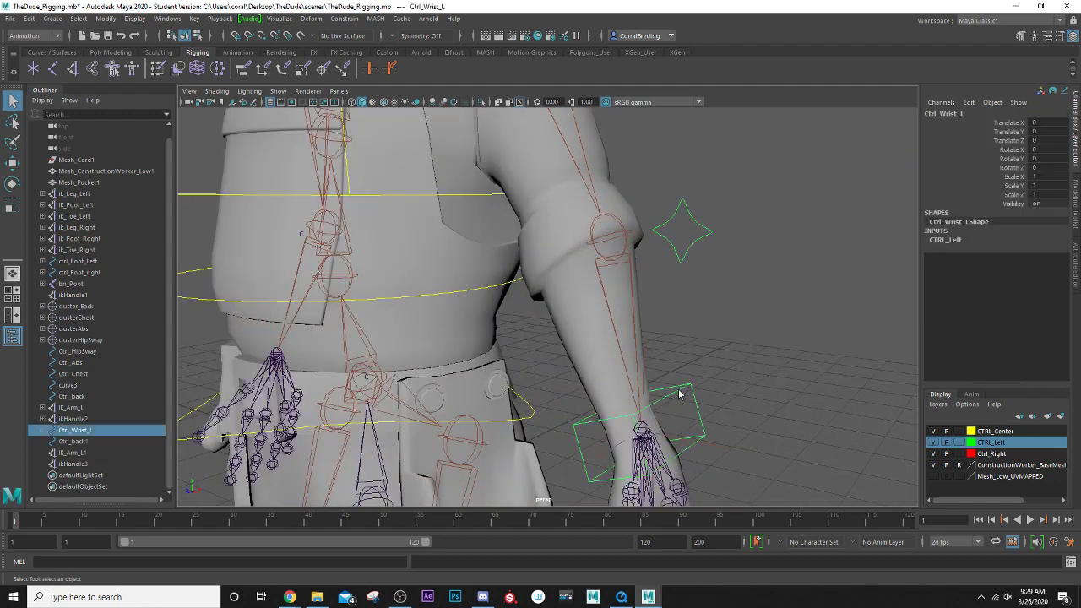
click(972, 104)
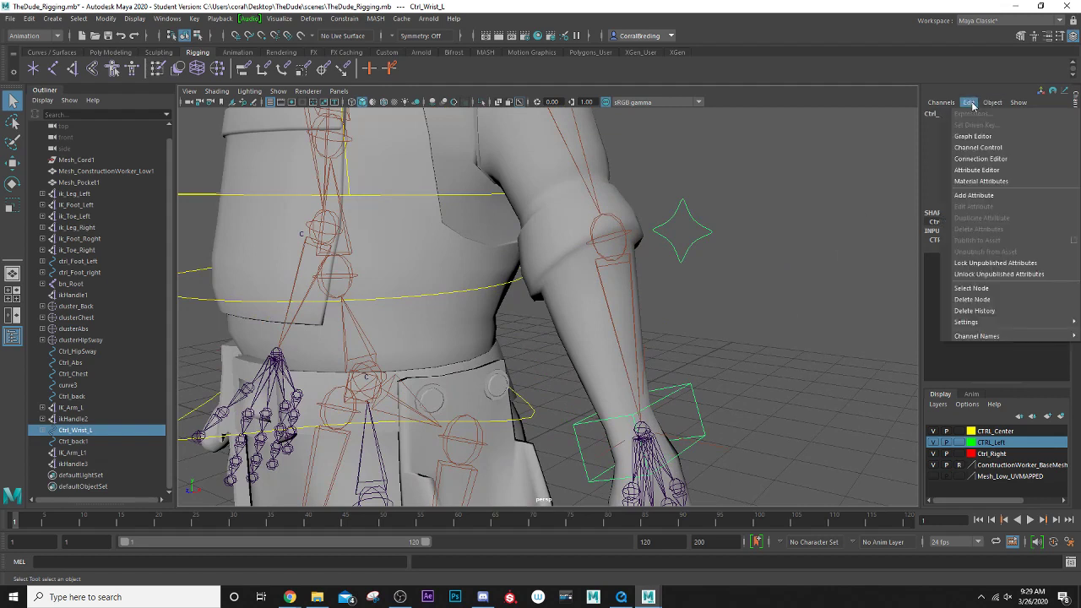
click(971, 178)
click(712, 178)
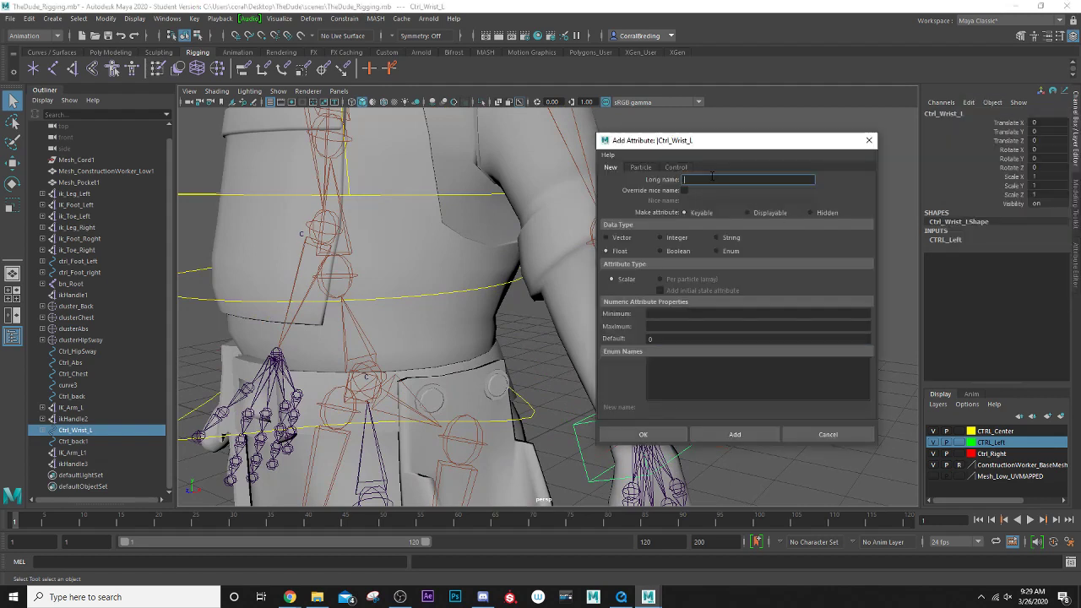
click(742, 314)
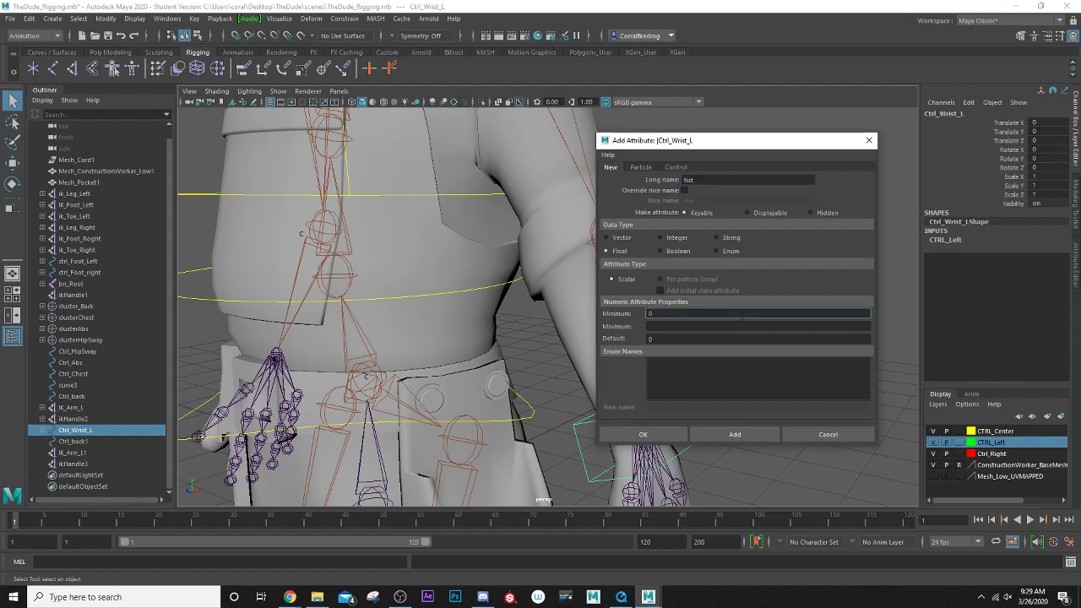
click(734, 327)
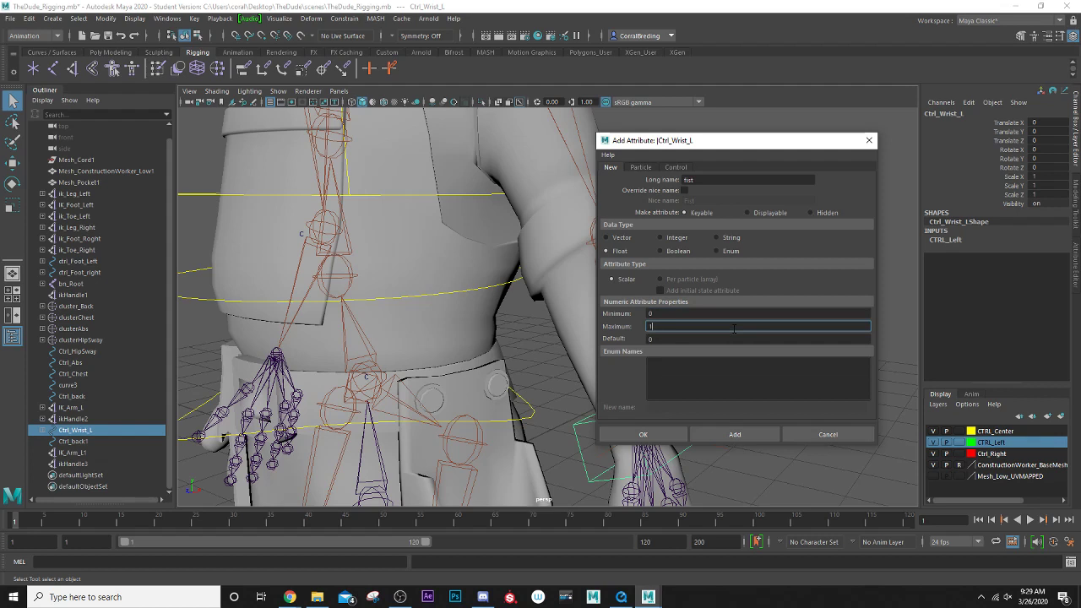
key(Tab)
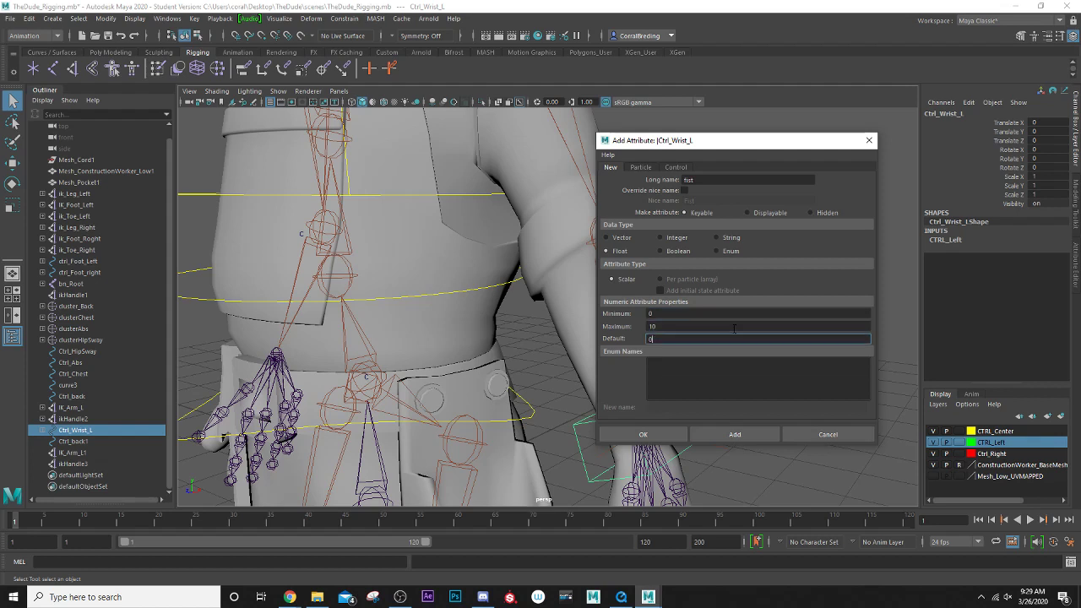
click(657, 434)
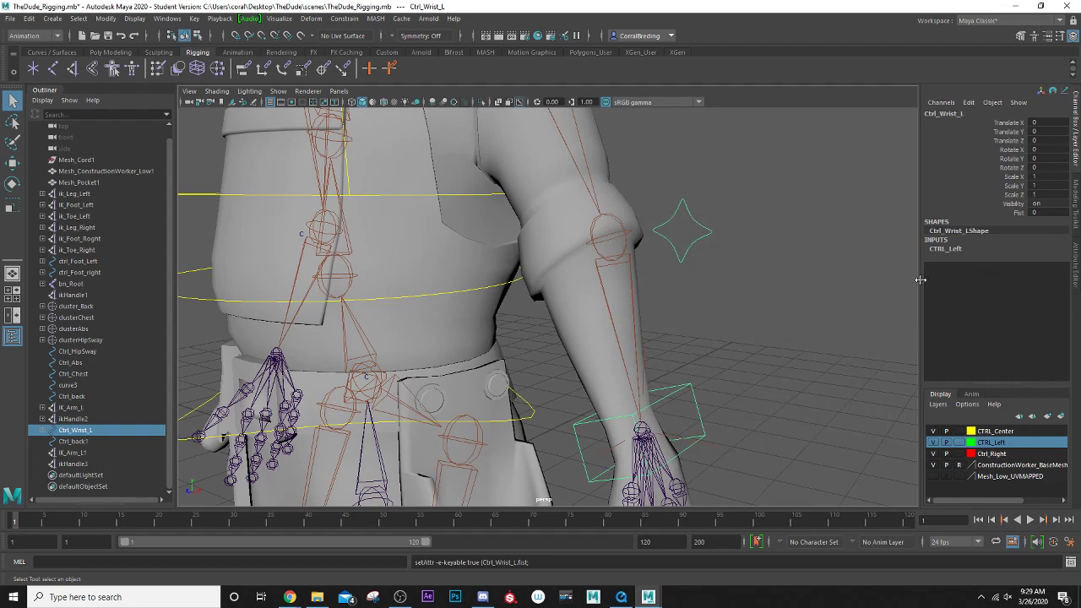
- Open Set Driven Key and load the left wrist control as the driver, with its Fist attribute chosen
alt+middle_drag(645, 411, 646, 307)
alt+right_drag(671, 389, 724, 331)
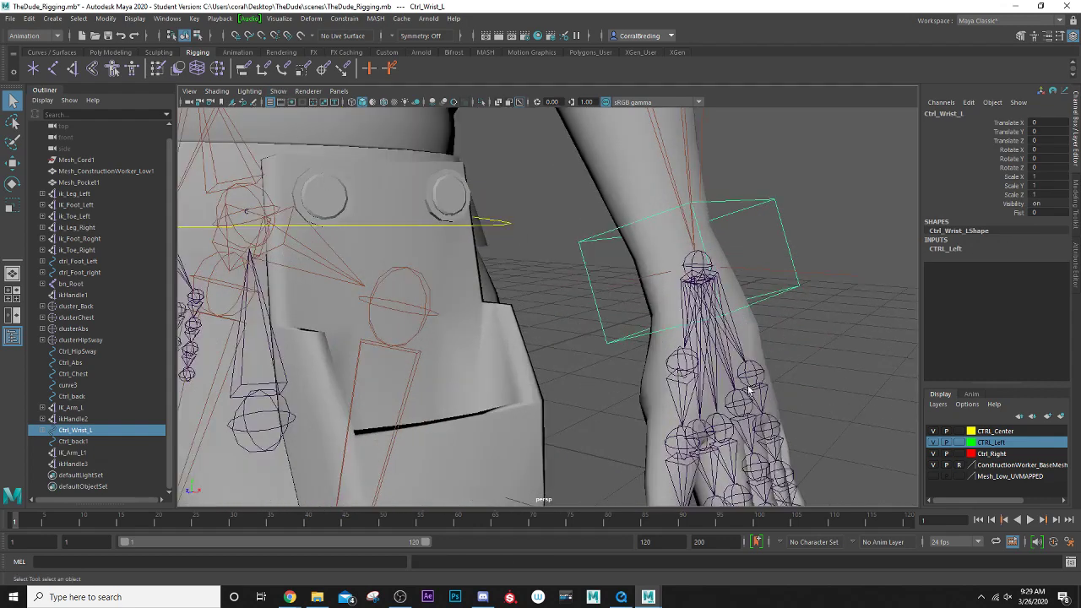
scroll(731, 391, down, 3)
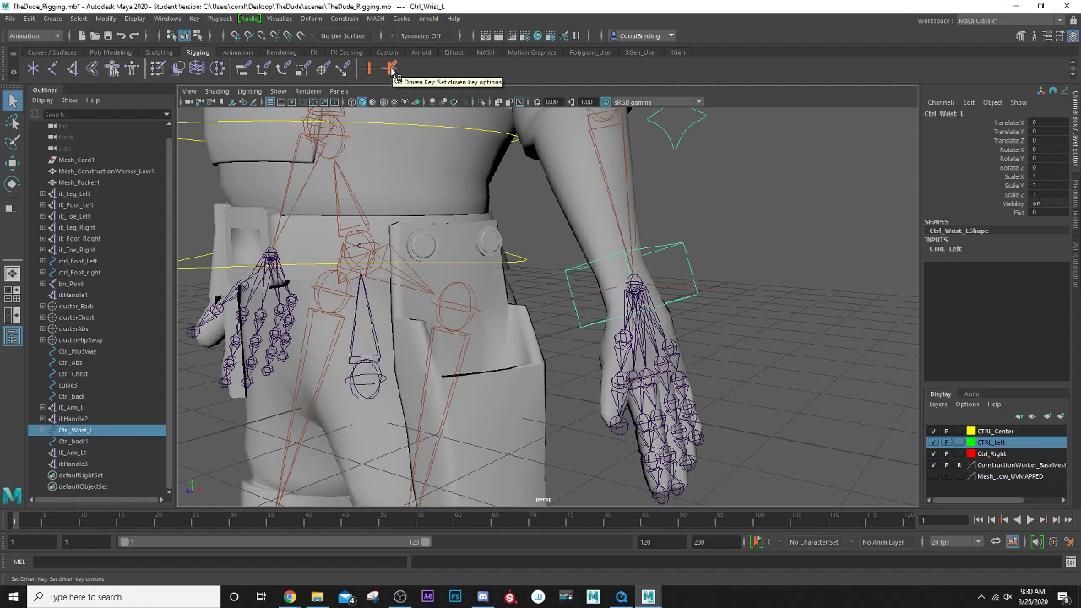
click(194, 18)
mouse_move(249, 114)
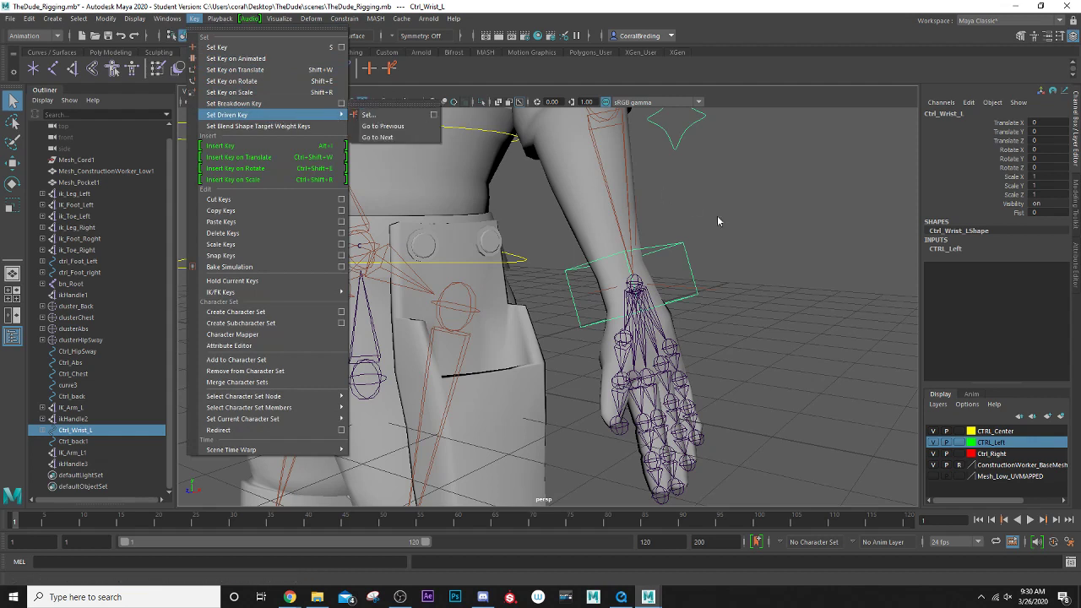
click(720, 244)
click(389, 68)
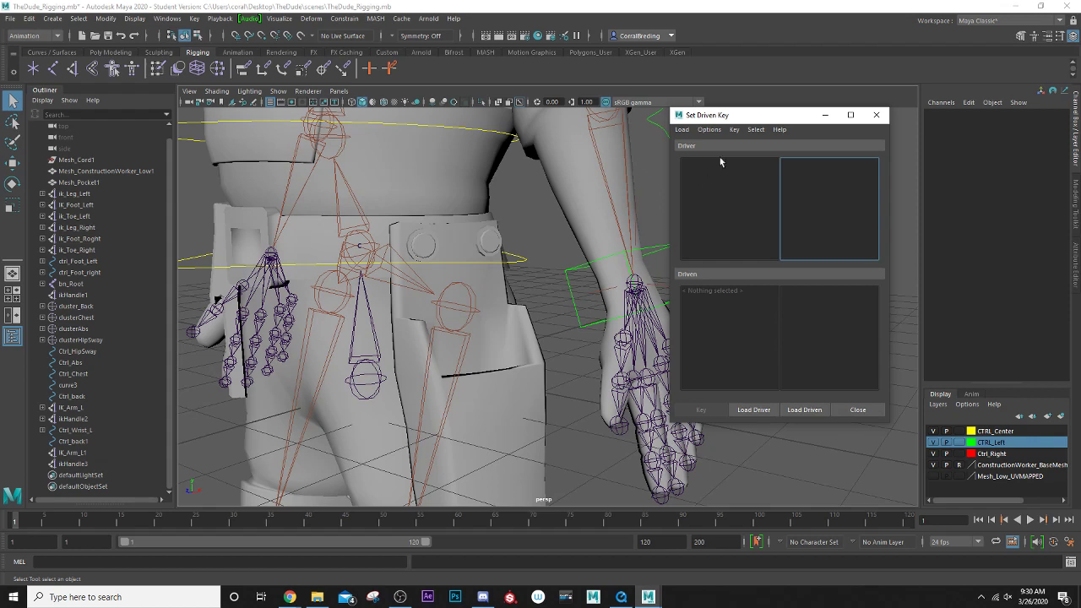
drag(760, 117, 849, 115)
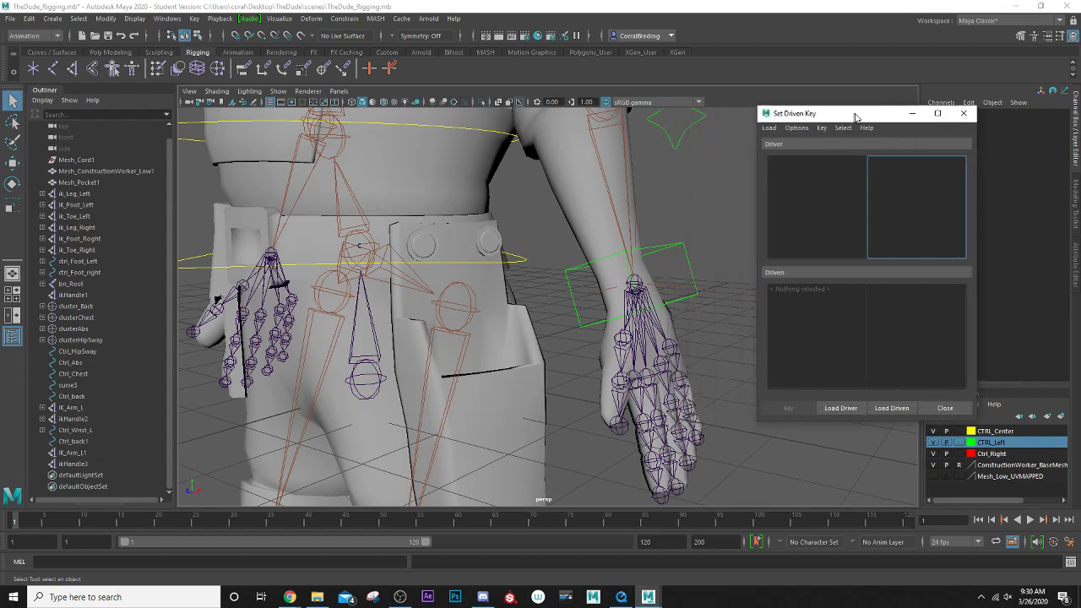
click(682, 246)
click(860, 411)
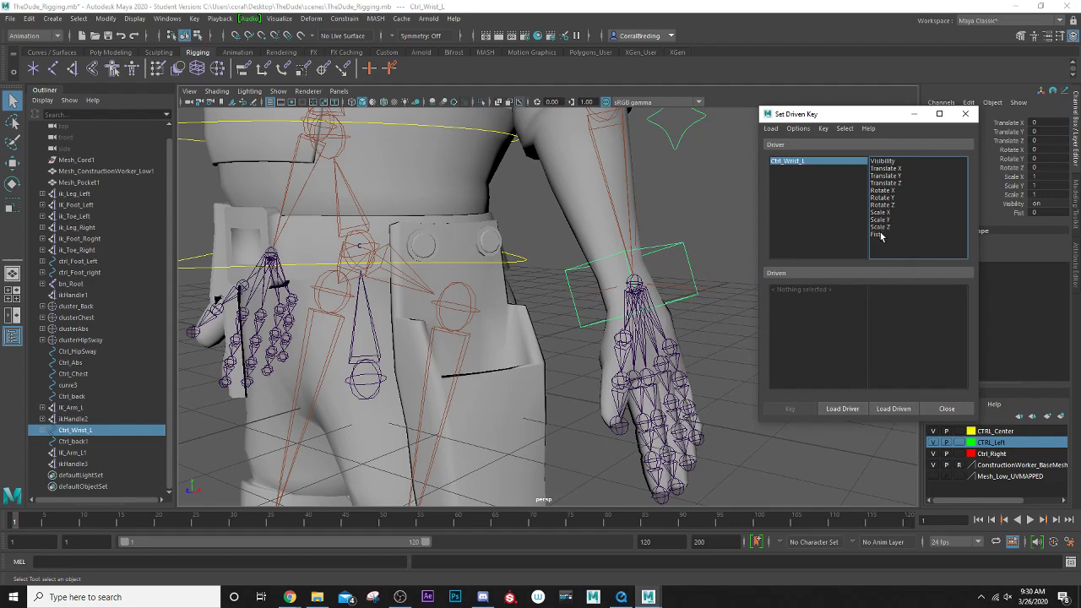
click(878, 234)
- Load the full joint hierarchies of the left hand's pinky, ring, middle, index and thumb as driven objects
alt+middle_drag(640, 308, 615, 206)
scroll(591, 241, up, 2)
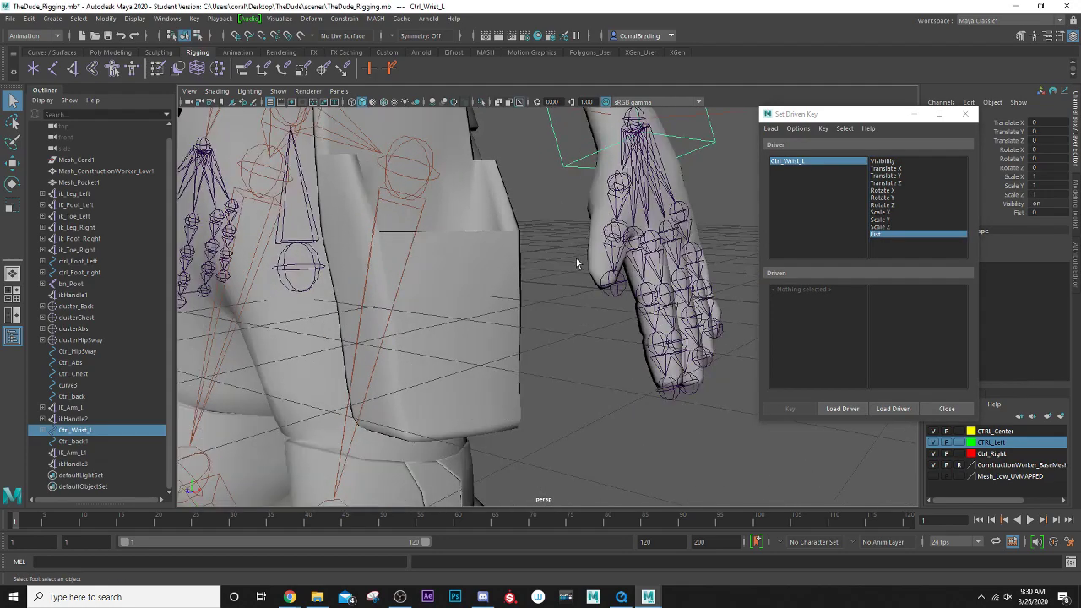
alt+drag(576, 258, 541, 255)
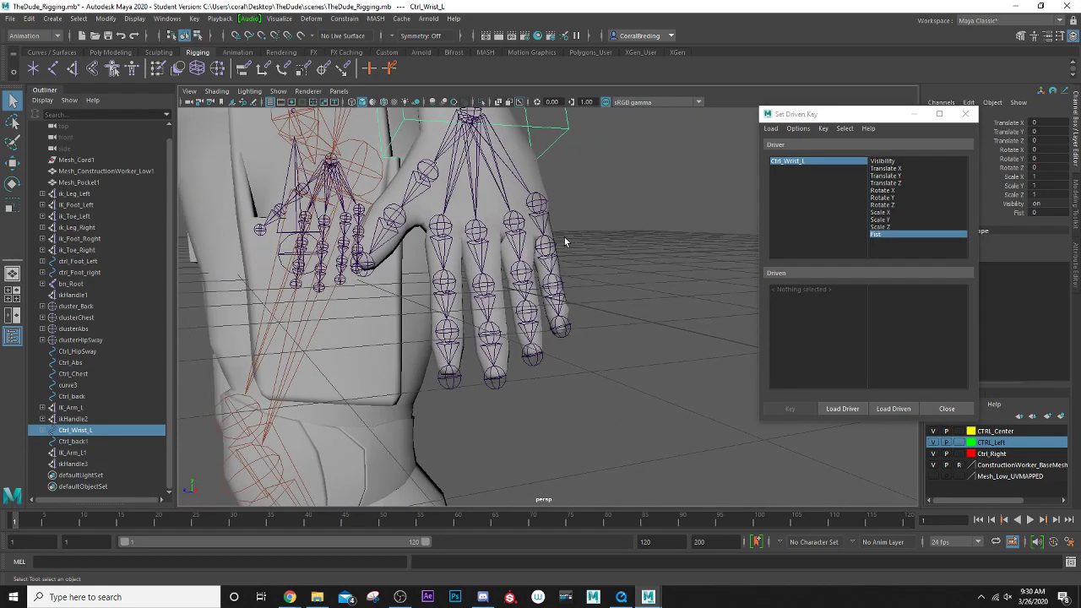
click(538, 205)
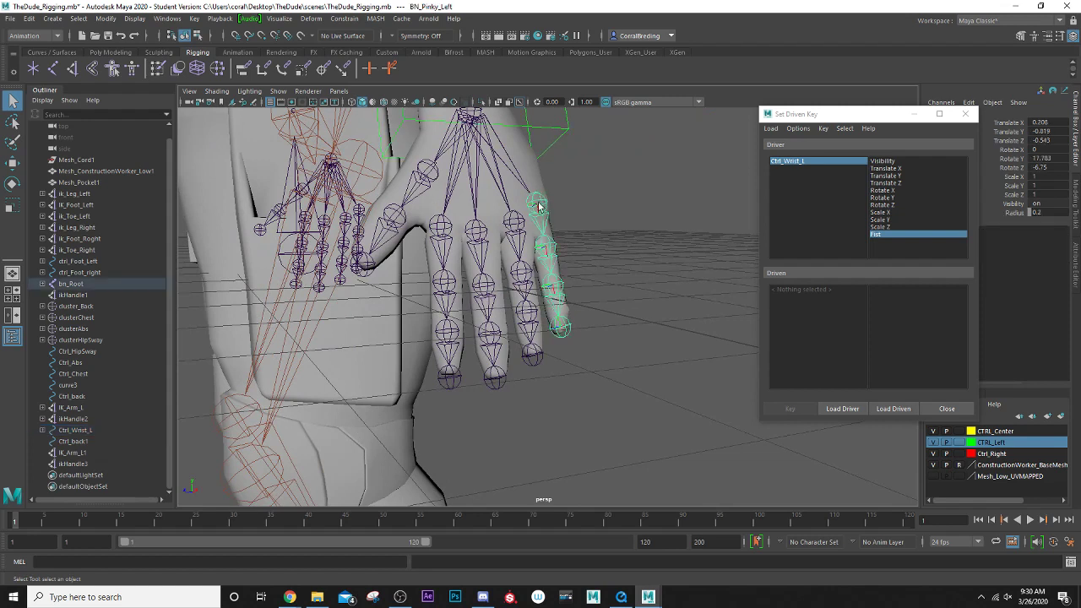
shift+click(517, 225)
shift+click(476, 233)
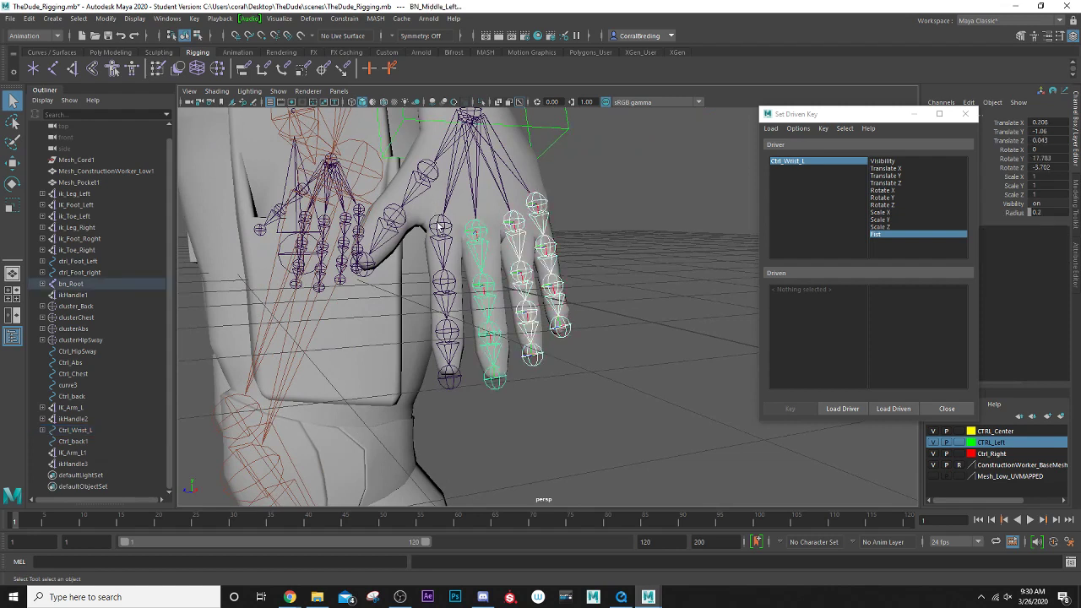
shift+click(439, 226)
shift+click(429, 173)
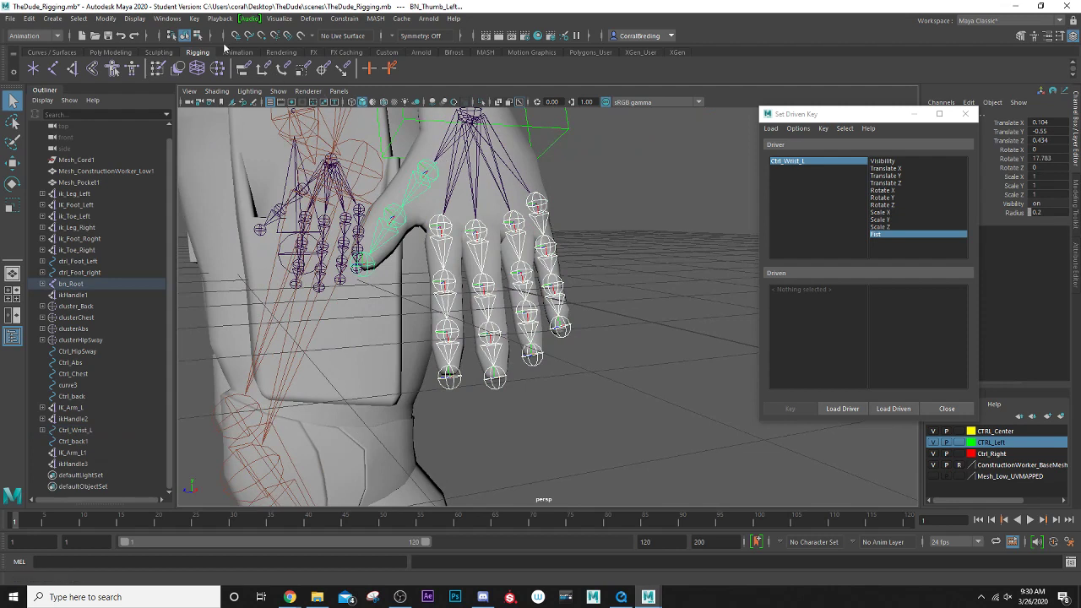
click(77, 19)
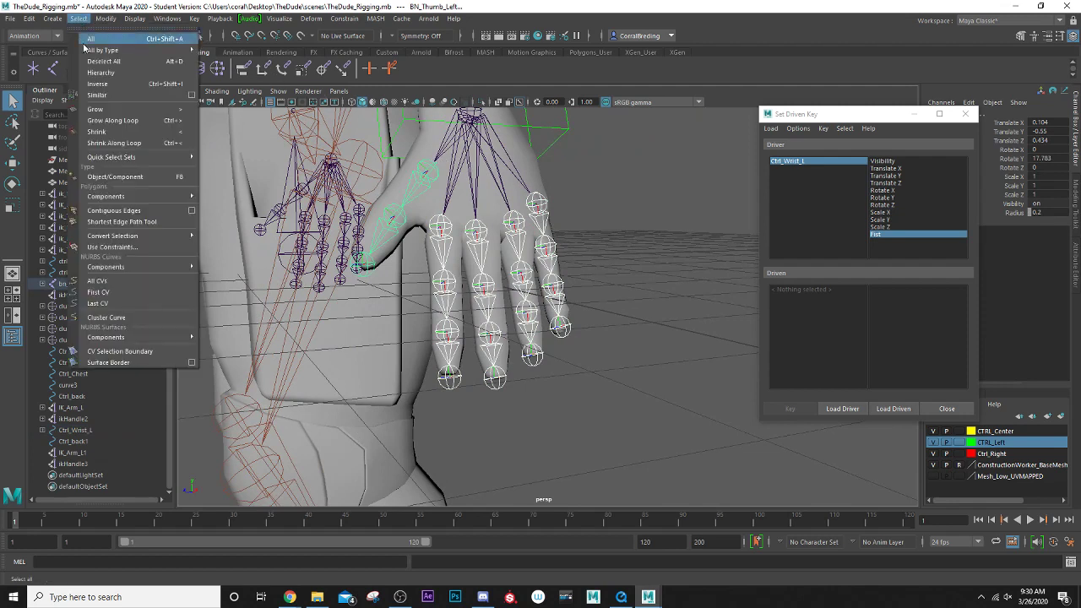
click(100, 73)
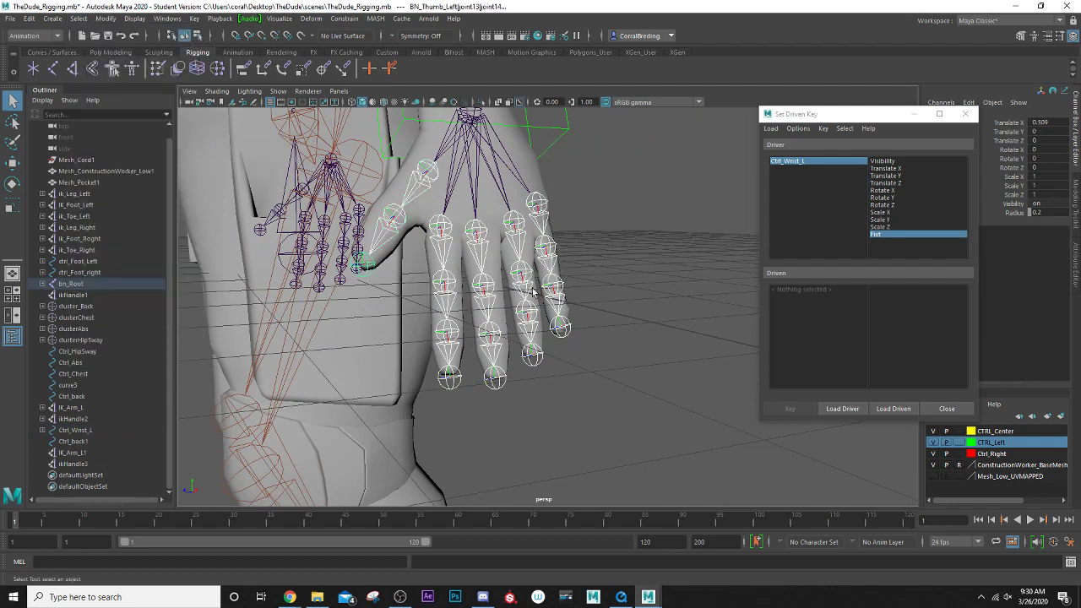
click(893, 410)
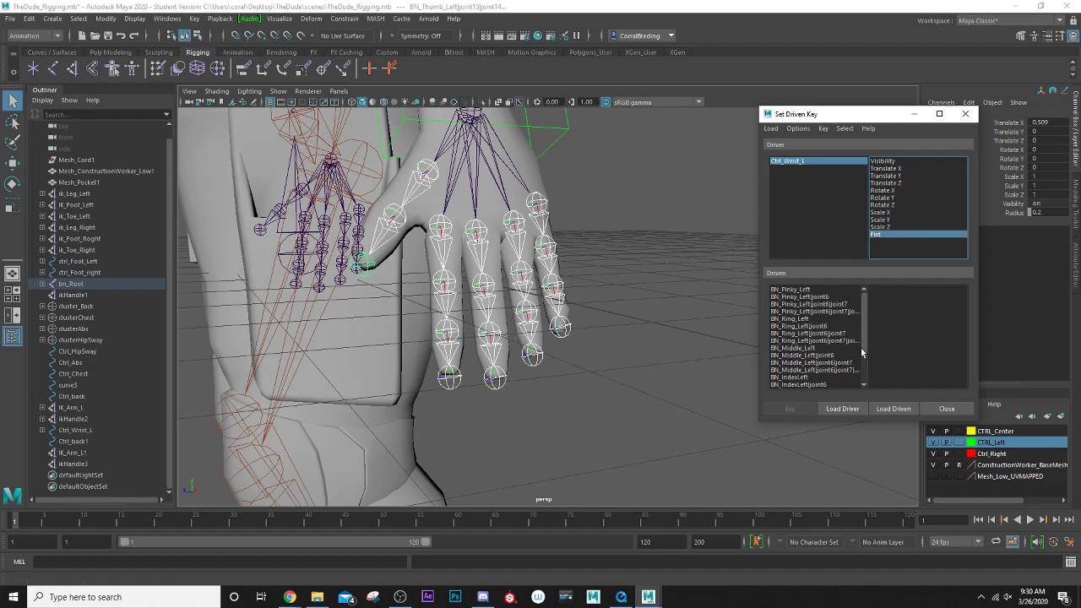
- Set a driven key on Rotate X, Y and Z of all driven finger joints at Fist 0
click(813, 290)
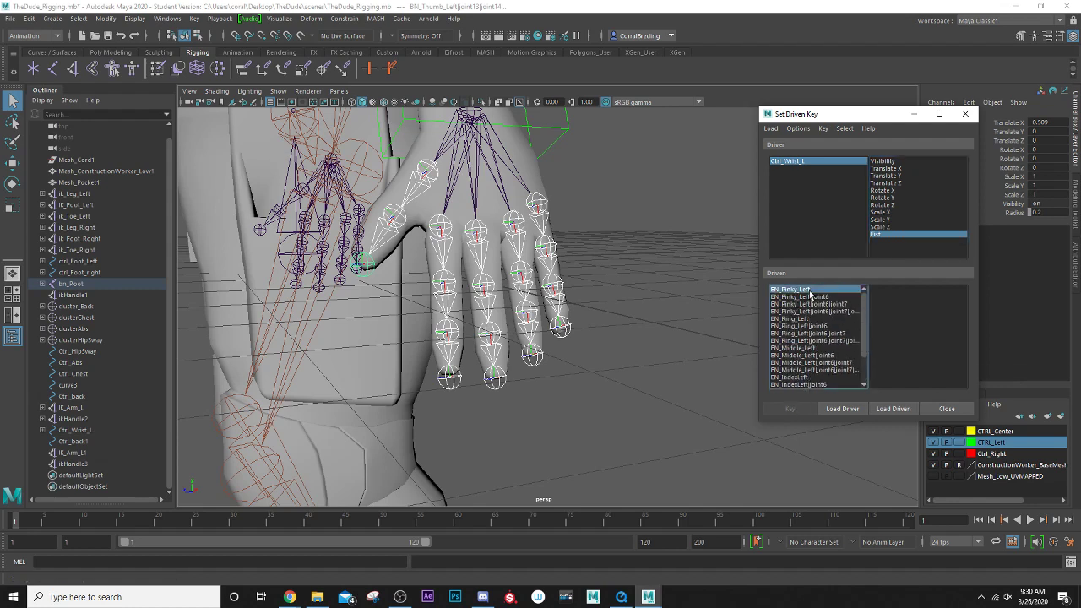
scroll(868, 330, down, 2)
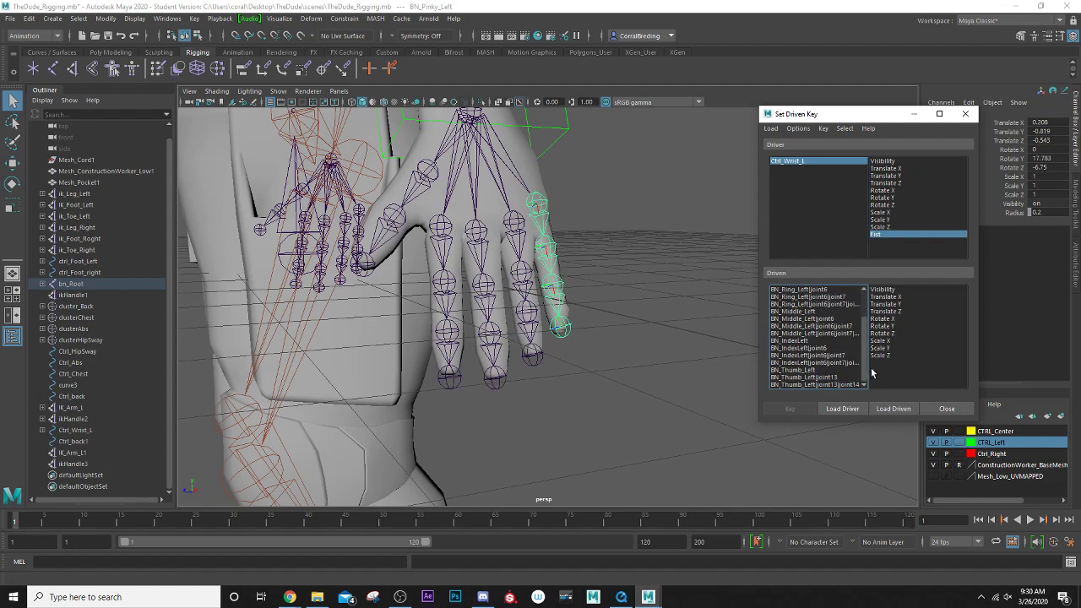
shift+click(834, 385)
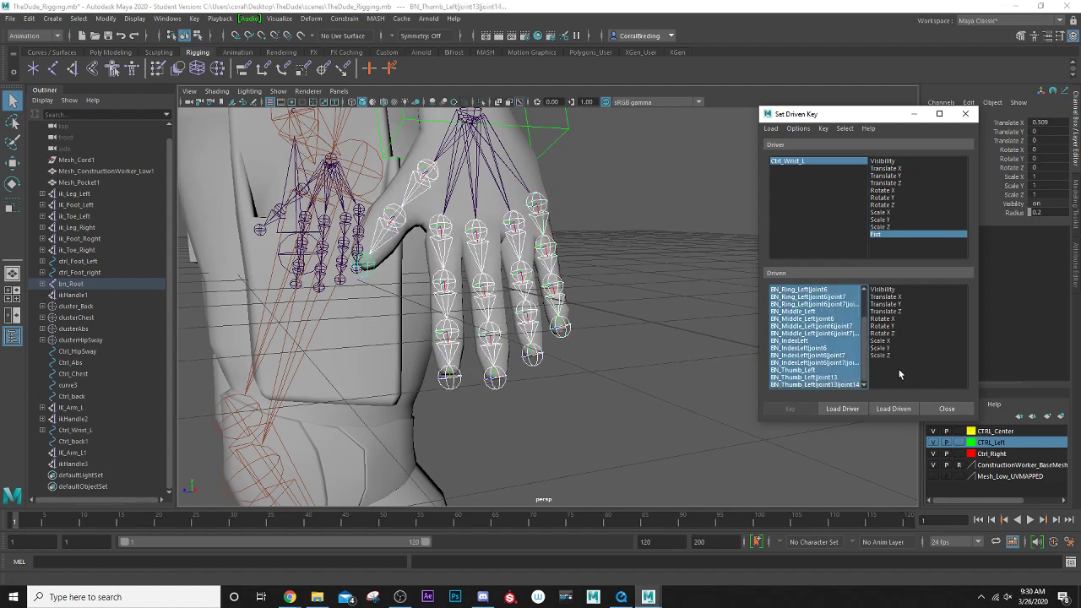
drag(889, 321, 890, 335)
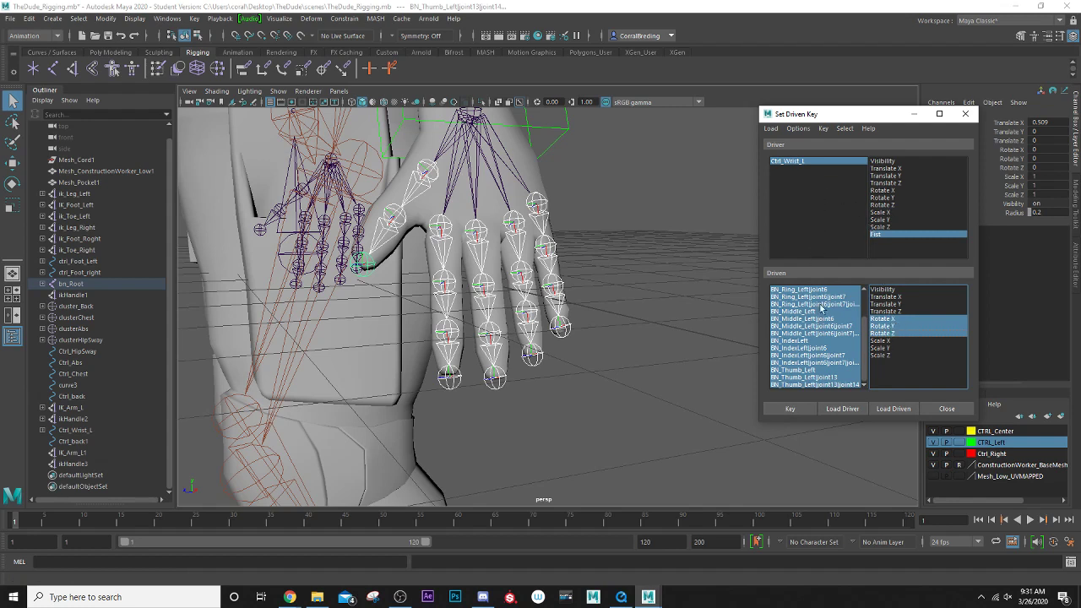
click(805, 411)
- Check the keyed rotation channels of each driven joint, going from the thumb tip back to the pinky base
click(852, 385)
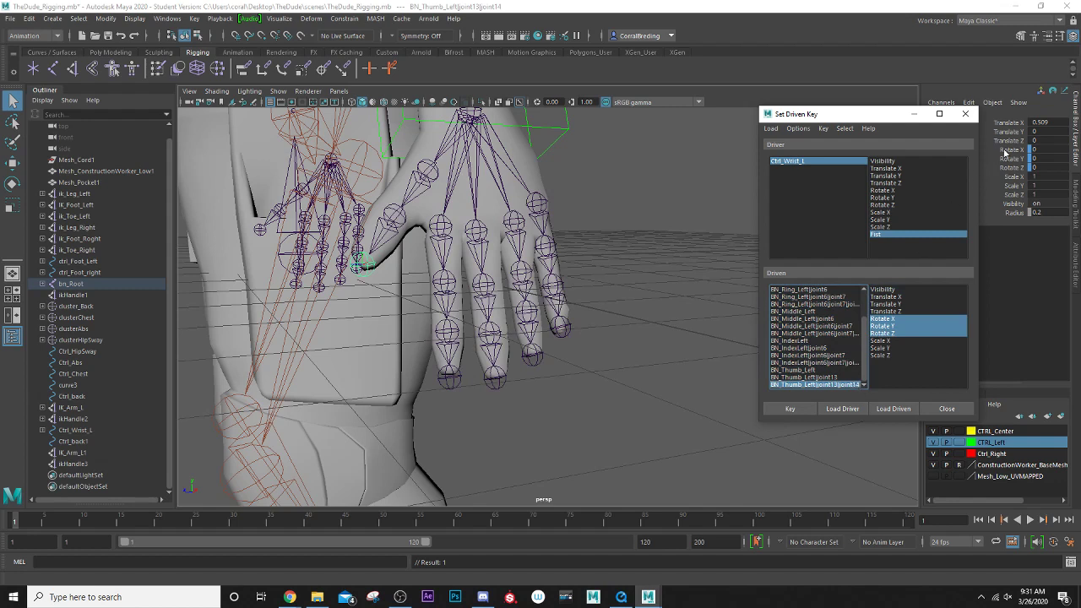
key(Up)
key(Up)
key(Up)
key(Up)
key(Up)
key(Up)
key(Up)
key(Up)
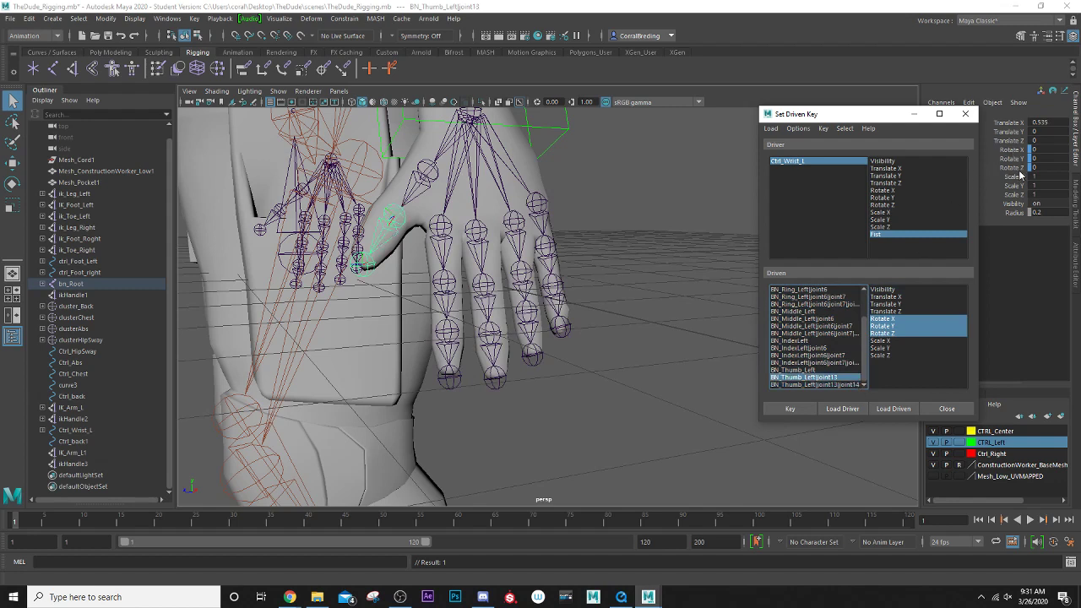
key(Up)
key(Up)
key(Up)
key(Up)
key(Up)
key(Up)
key(Up)
key(Up)
key(Up)
key(Up)
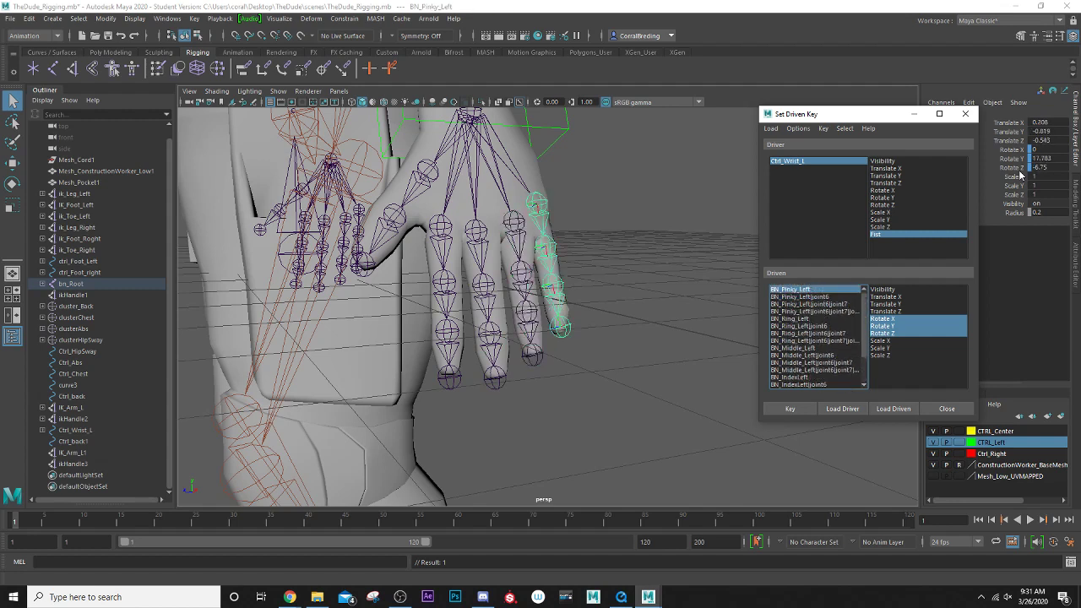
- Set the left wrist control's Fist attribute to 10 and reselect all driven finger joints
click(808, 162)
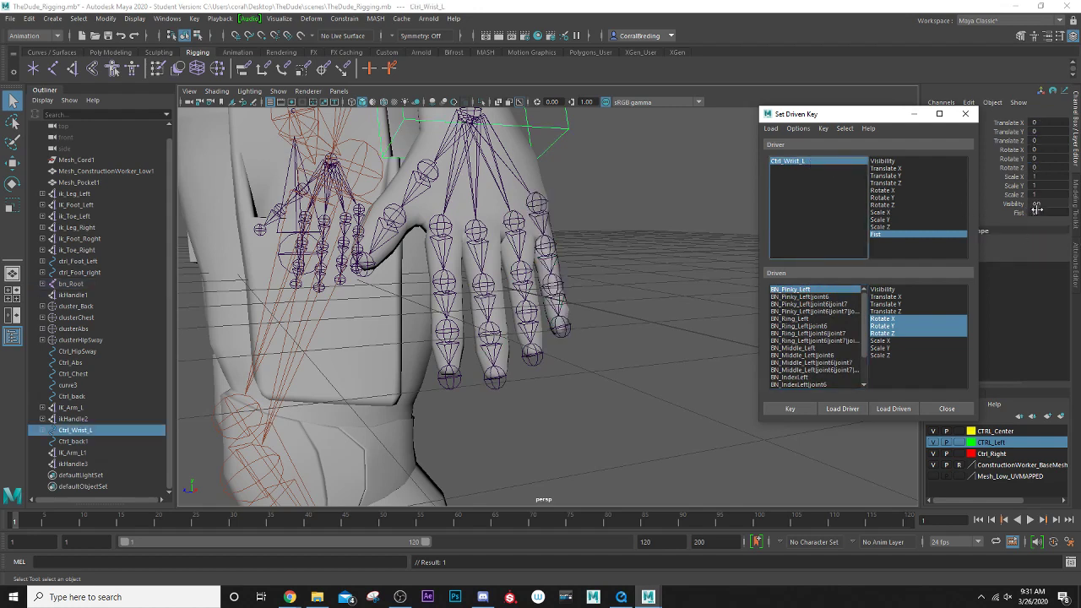
click(1043, 212)
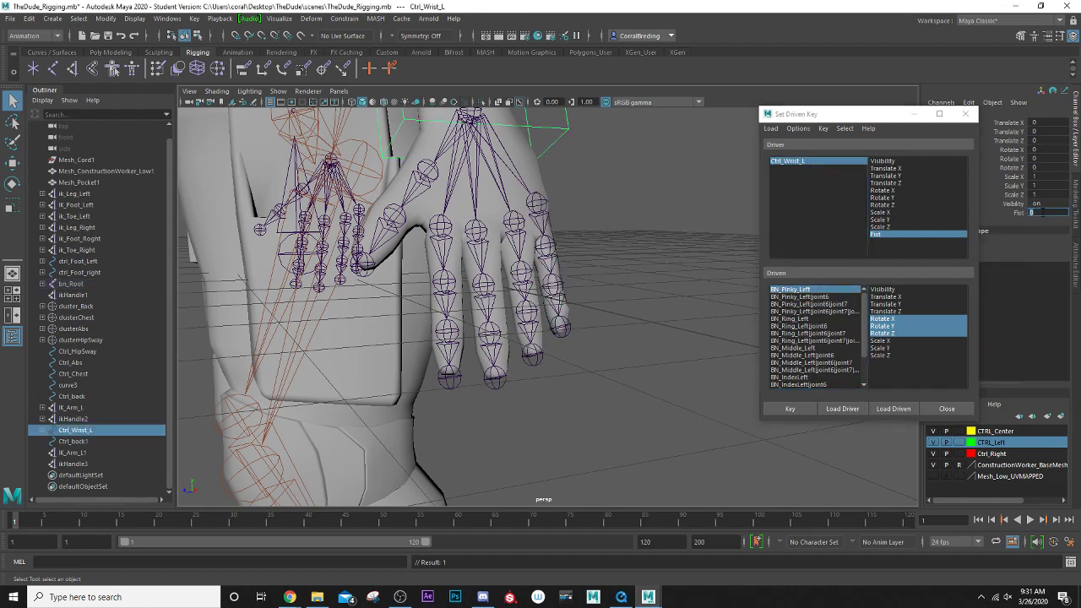
key(Return)
click(865, 323)
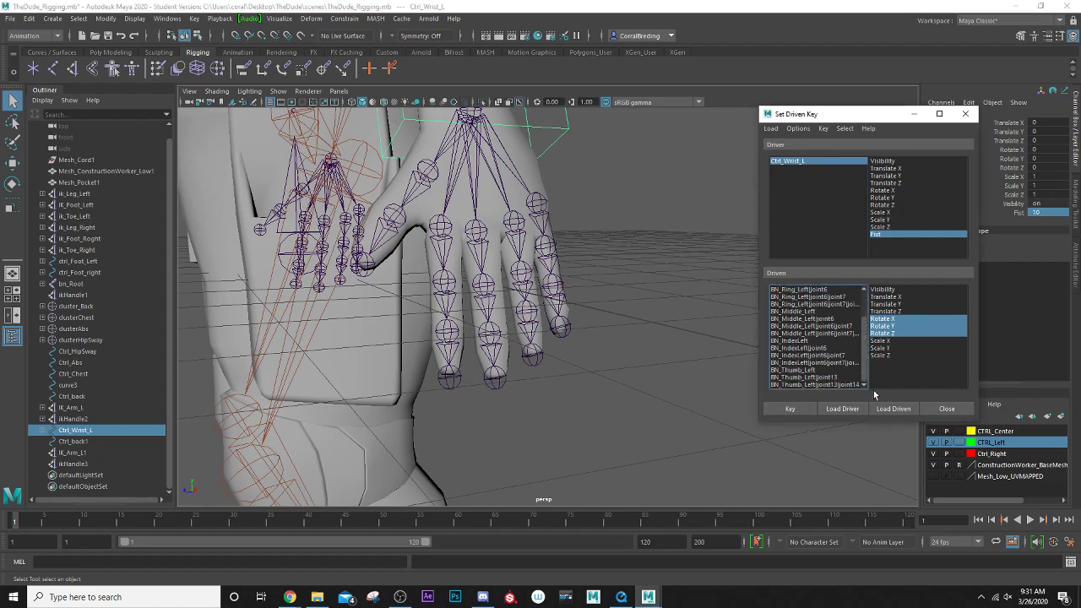
shift+click(838, 384)
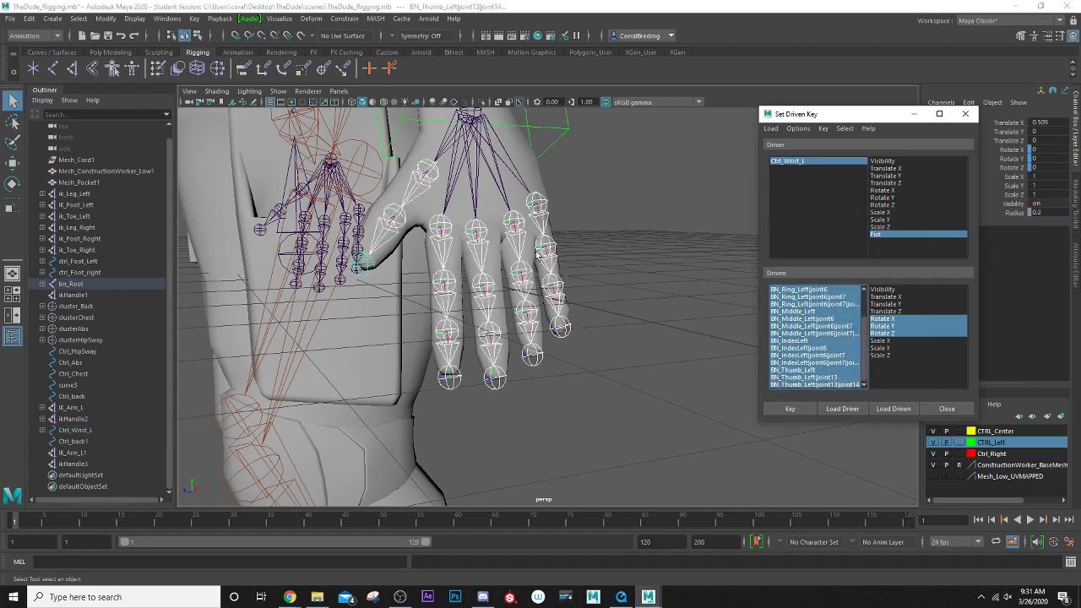
- Select every joint of the left hand's pinky and ring fingers, from each fingertip up to its base joint
scroll(537, 251, up, 2)
click(569, 335)
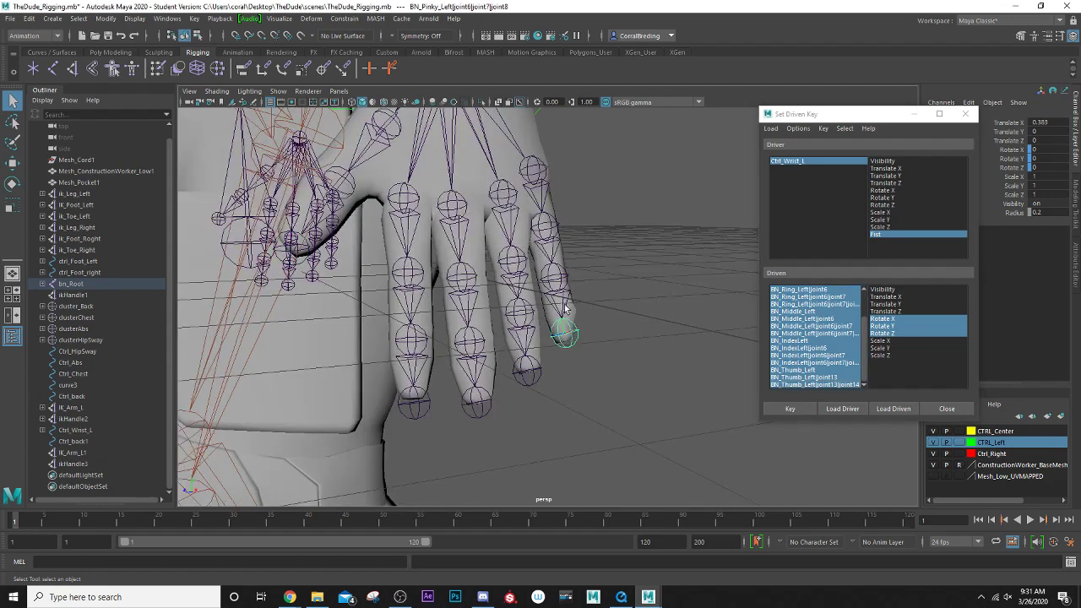
click(559, 280)
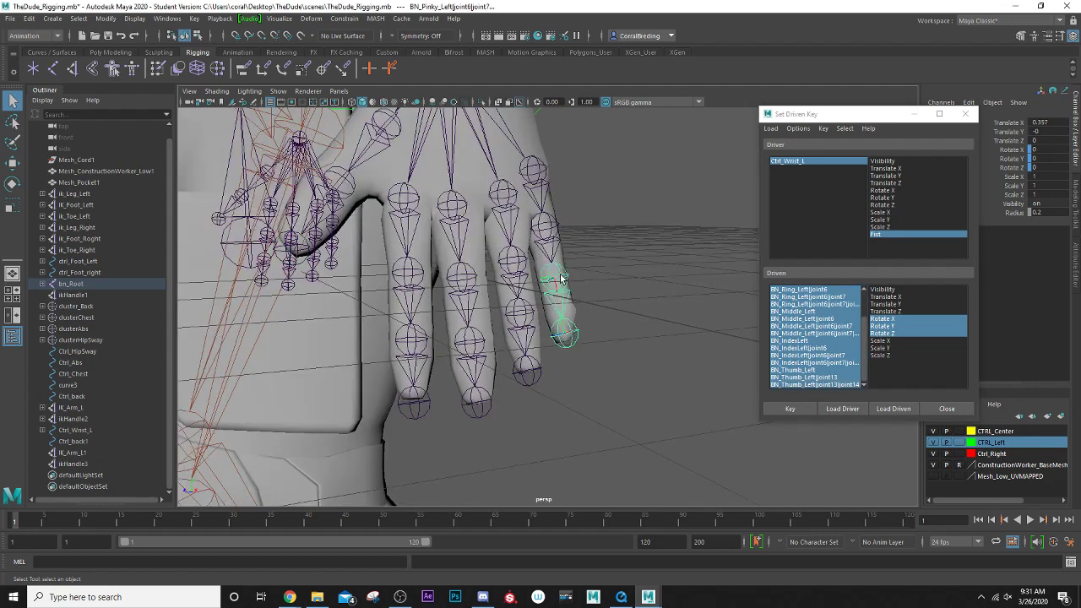
click(545, 226)
click(540, 174)
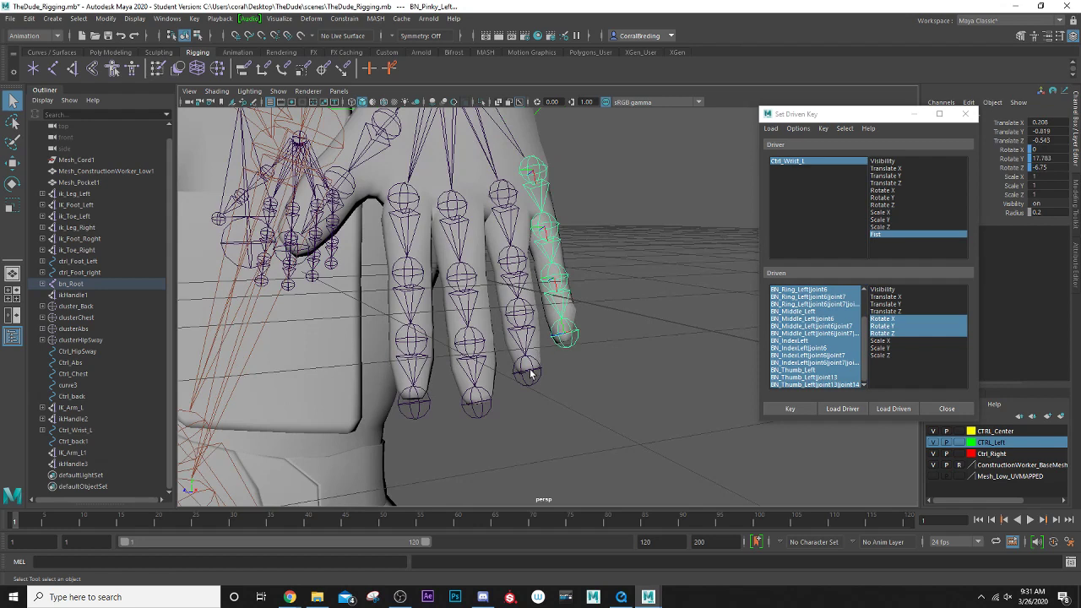
click(530, 374)
click(524, 317)
shift+click(518, 267)
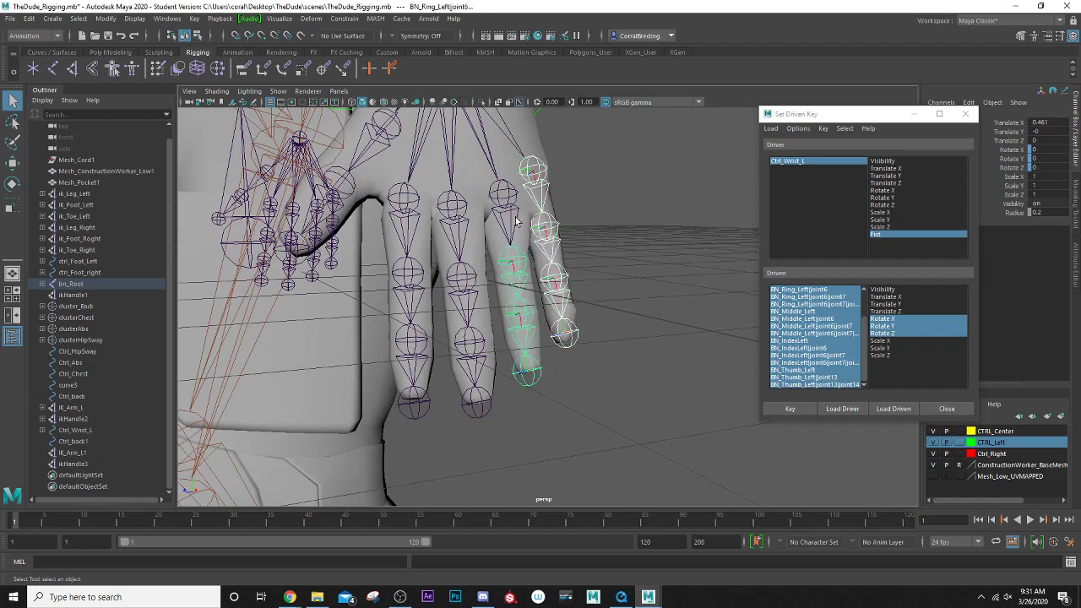
shift+click(506, 203)
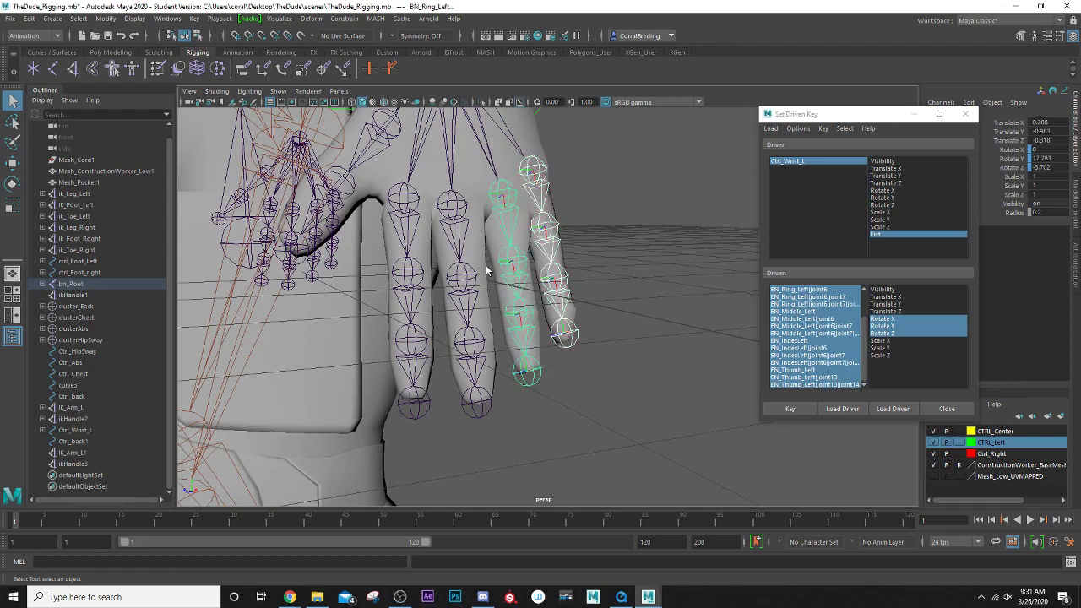
- Add every joint of the left middle and index fingers to the selection, from each fingertip up to its base joint
click(476, 395)
shift+click(475, 359)
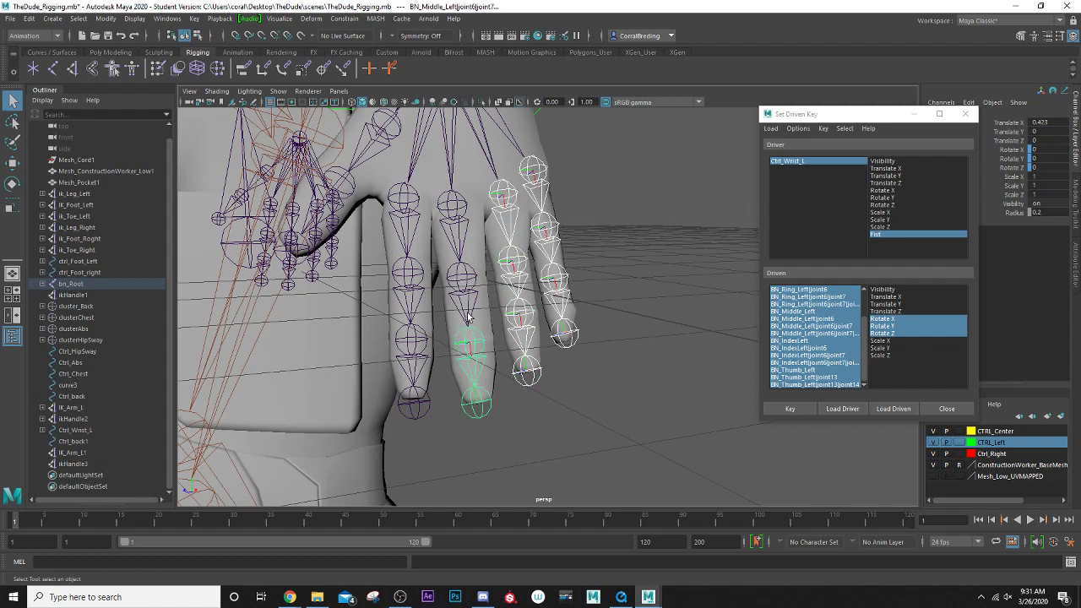
shift+click(469, 317)
shift+click(470, 284)
shift+click(457, 242)
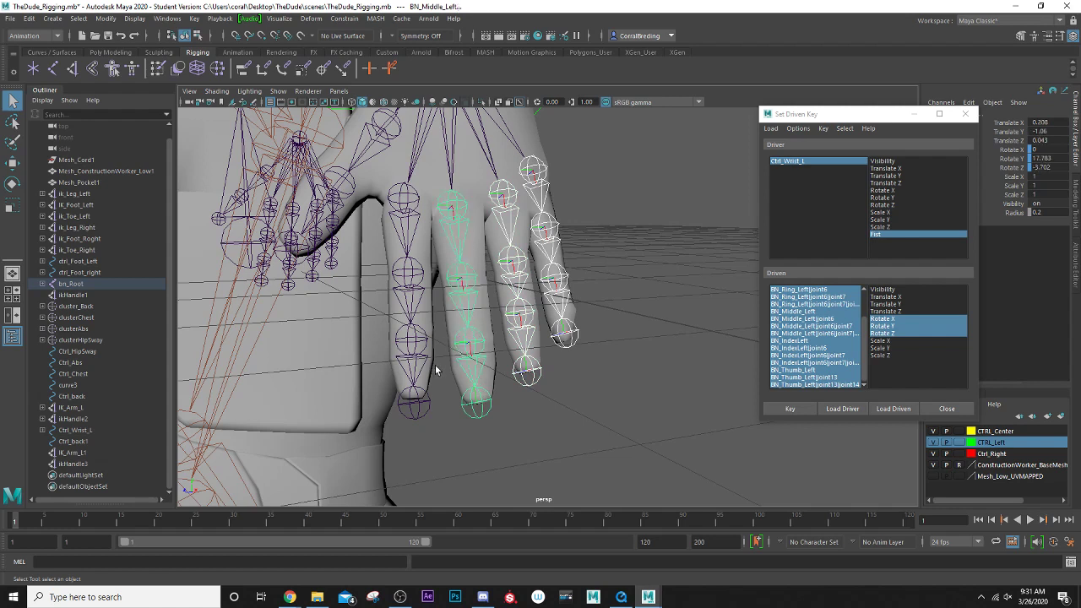
click(413, 403)
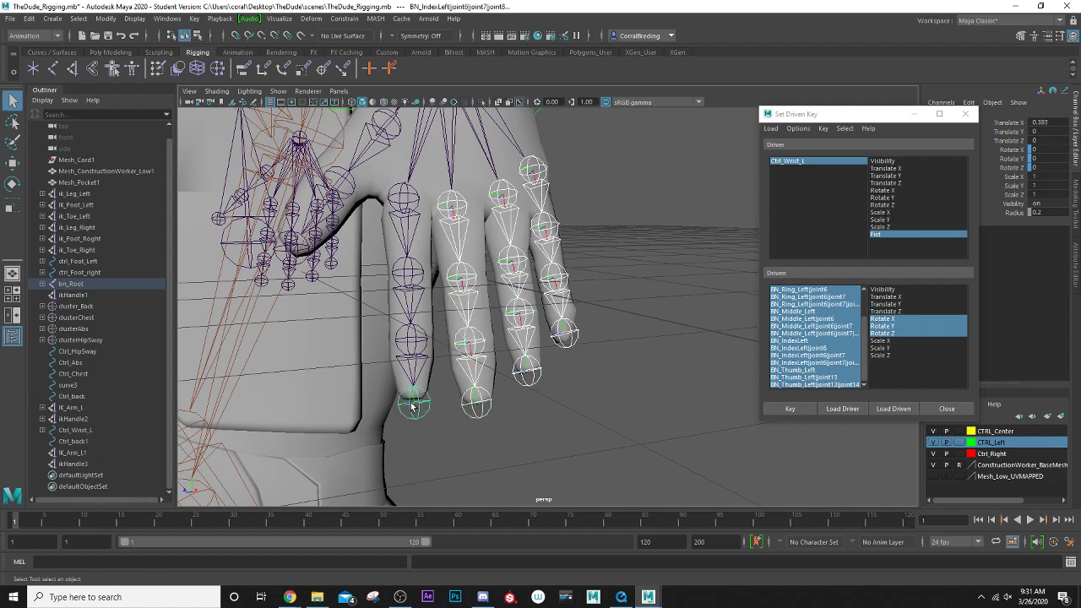
shift+click(416, 358)
shift+click(410, 281)
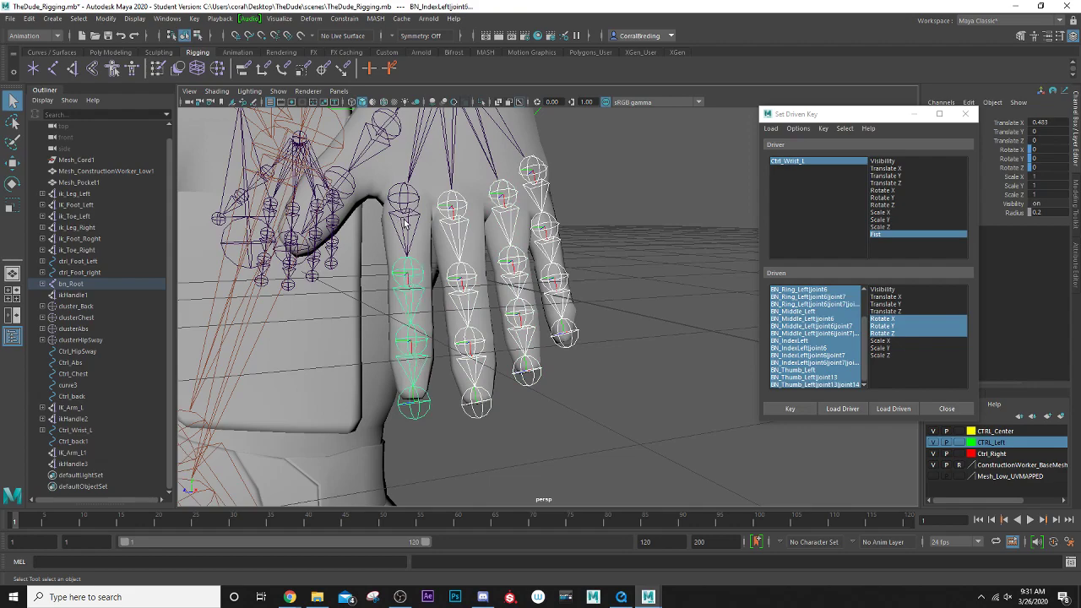
shift+click(406, 224)
- Rotate all selected finger joints together about Y to curl the fingers, bringing the index base joint's Rotate Y to about -47.8
alt+drag(406, 224, 617, 205)
key(e)
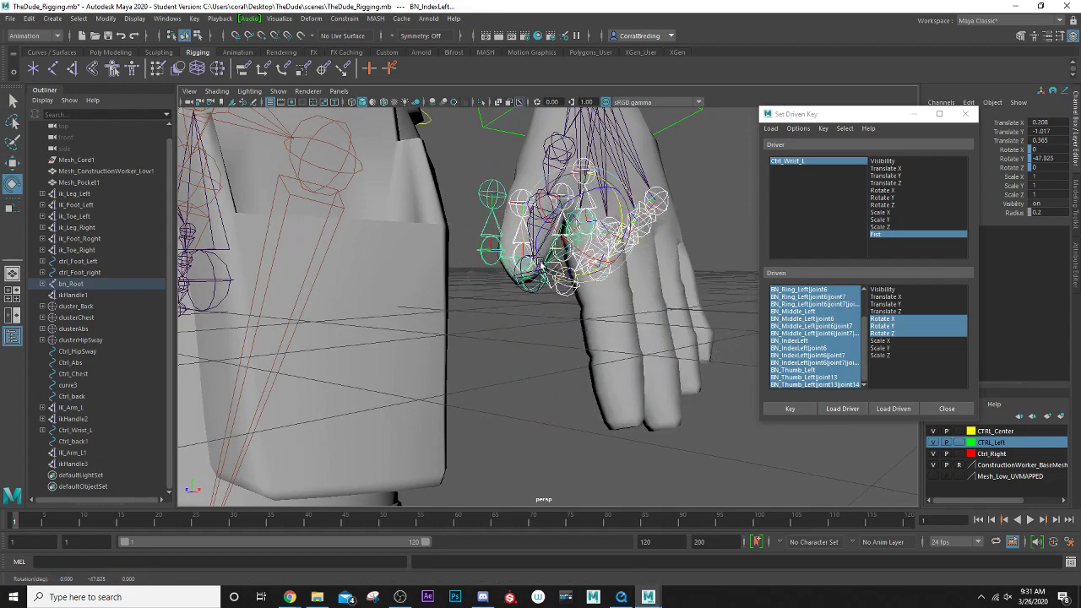
alt+drag(622, 282, 510, 290)
scroll(510, 290, up, 2)
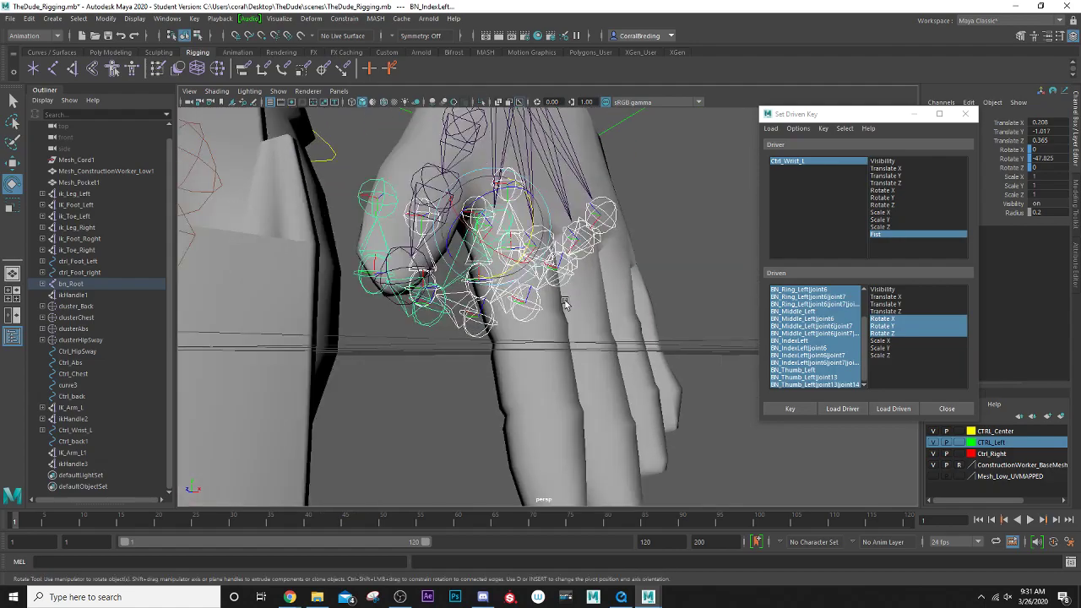
scroll(566, 300, up, 3)
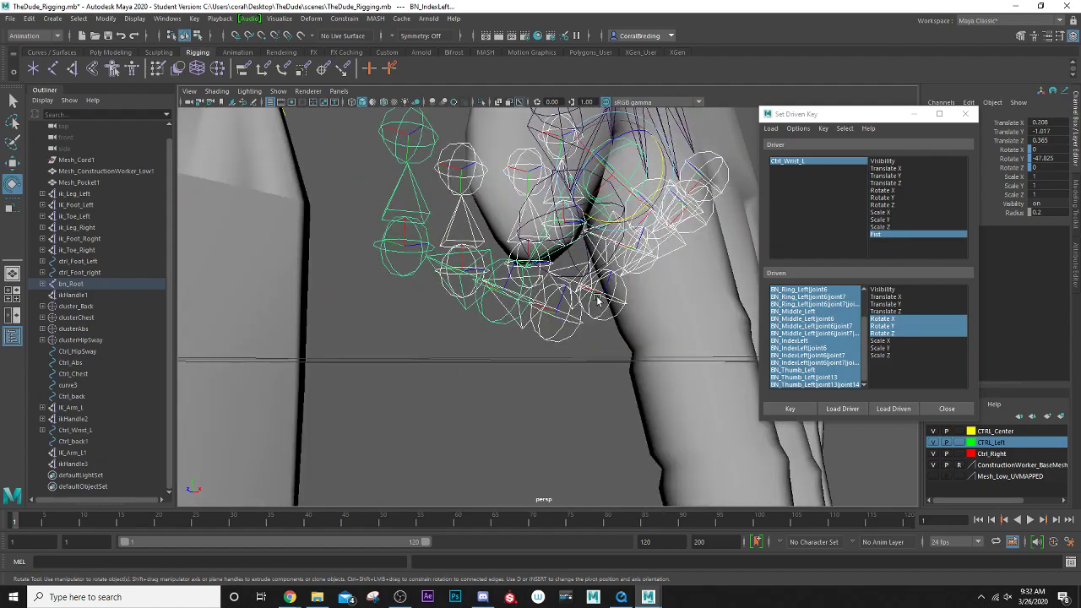
- Fine-tune the curl of the index finger by rotating its third and second joints individually
alt+drag(597, 300, 545, 342)
click(529, 332)
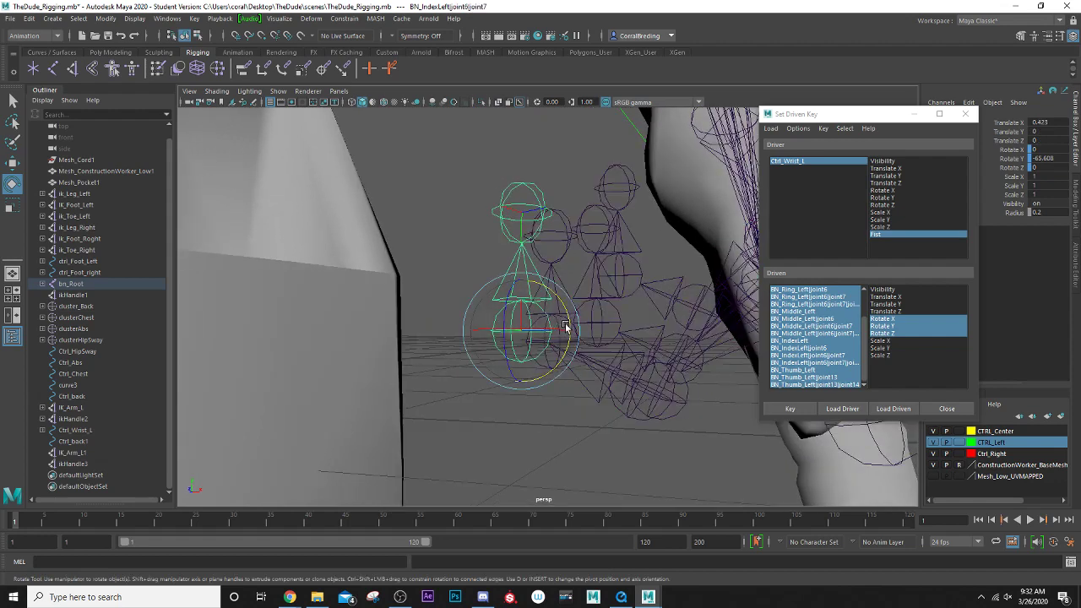
drag(564, 349, 541, 337)
click(582, 264)
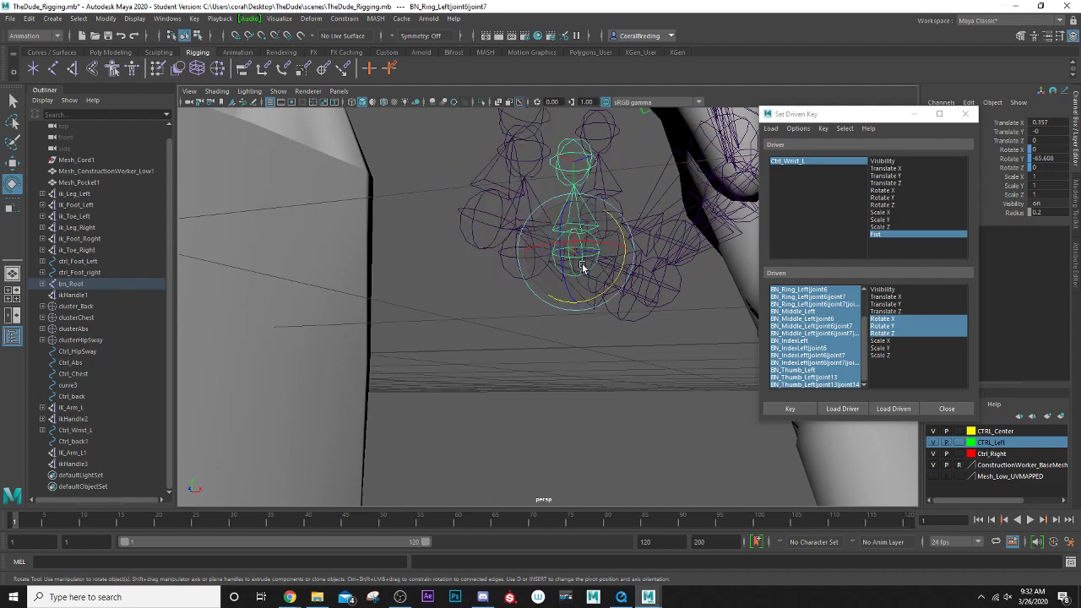
alt+drag(559, 273, 538, 260)
alt+middle_drag(538, 261, 546, 283)
click(513, 258)
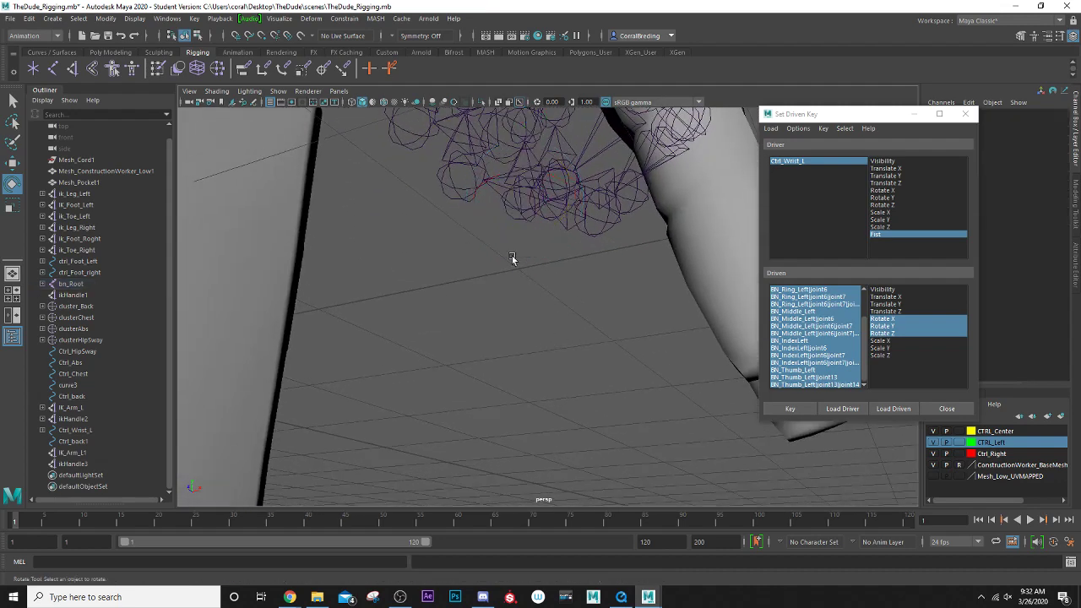
click(475, 143)
alt+middle_drag(476, 143, 483, 231)
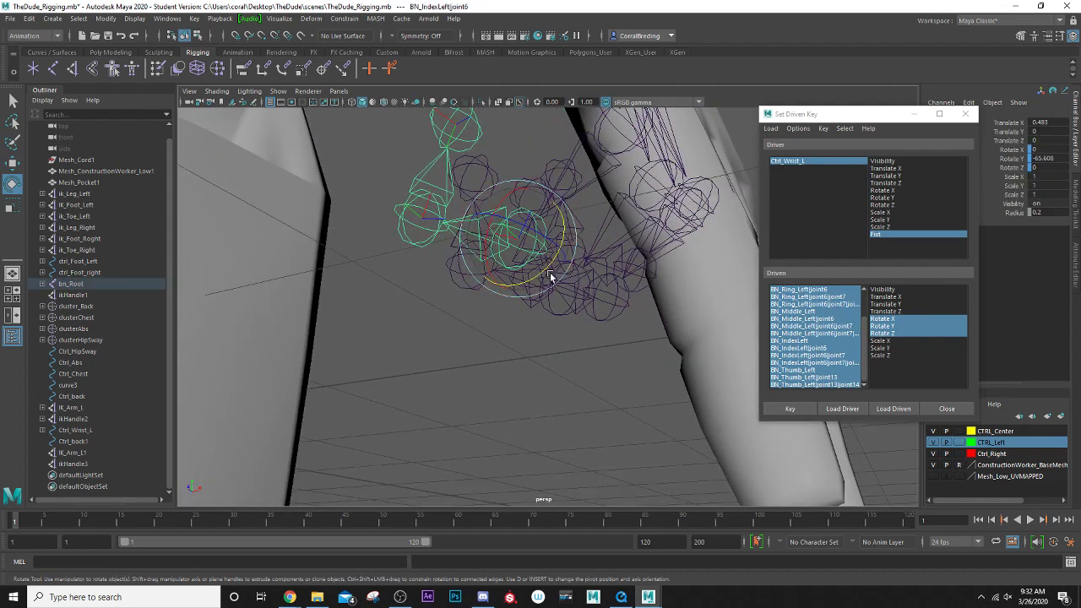
mouse_move(548, 274)
mouse_down()
mouse_move(560, 292)
mouse_move(599, 307)
mouse_move(611, 297)
mouse_move(608, 313)
mouse_move(591, 279)
mouse_move(539, 263)
mouse_up()
- Rotate the middle finger's second joint to a Rotate Y of about -76
click(603, 312)
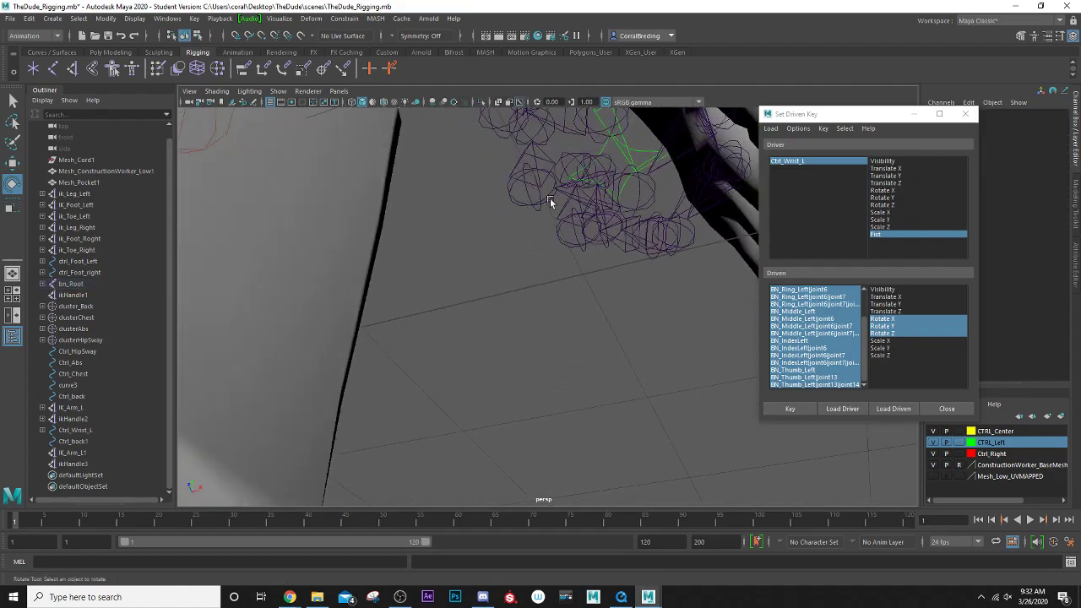
alt+drag(540, 194, 582, 341)
click(619, 365)
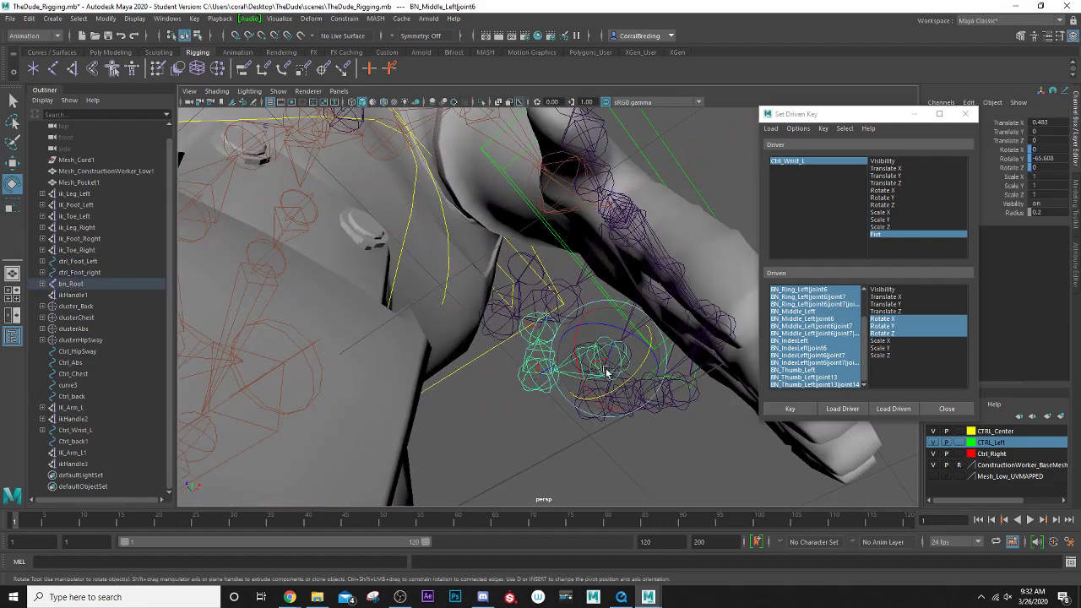
alt+drag(611, 374, 633, 283)
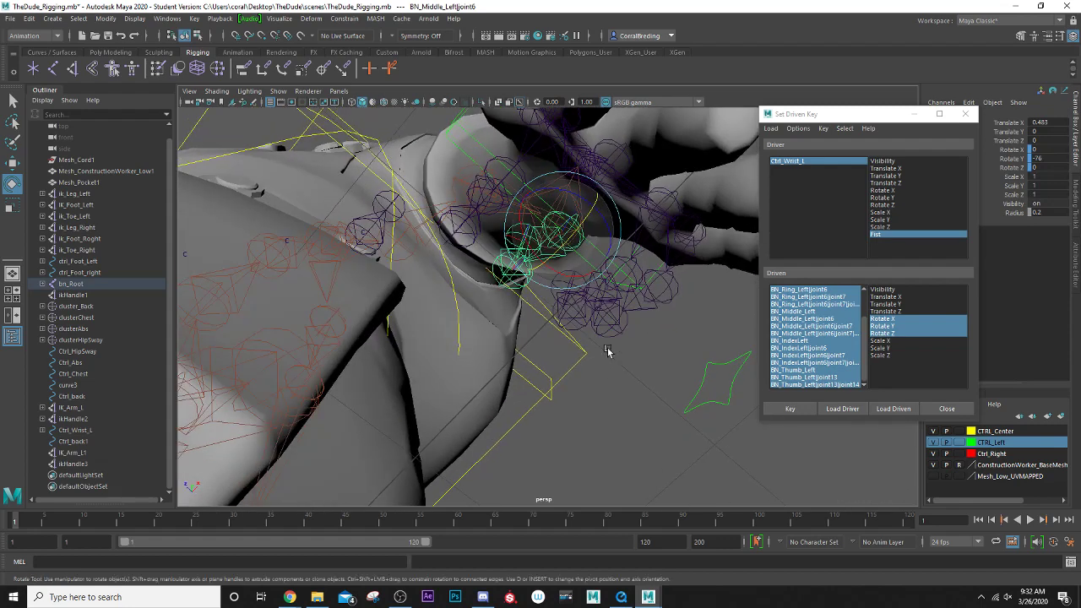
- Rotate the ring finger's second joint to a Rotate Y of about -74.8 and adjust the pinky's second joint
click(633, 286)
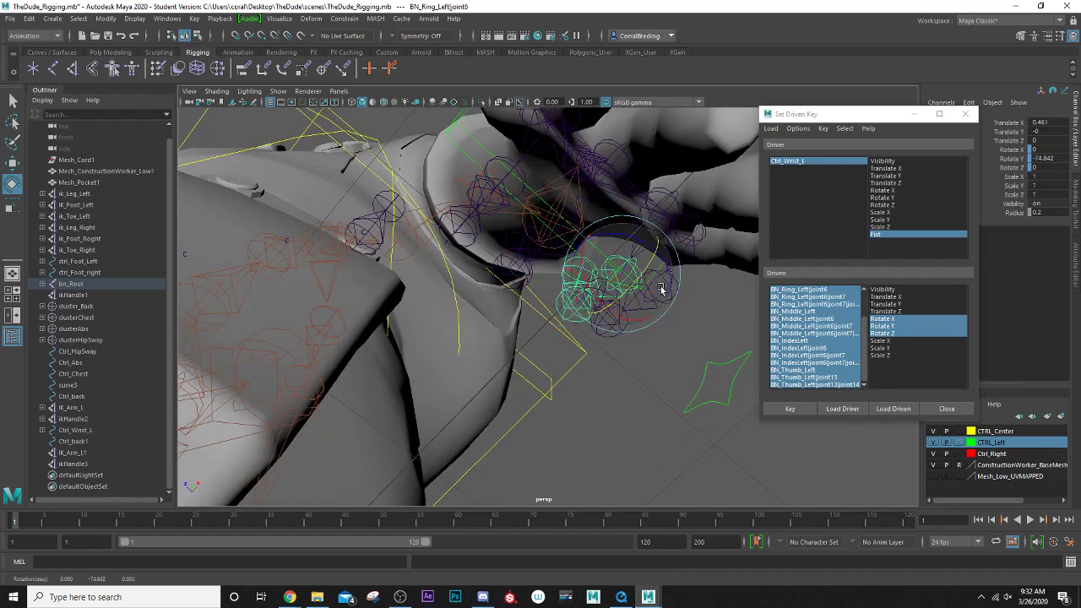
alt+drag(650, 270, 676, 280)
click(682, 282)
click(681, 279)
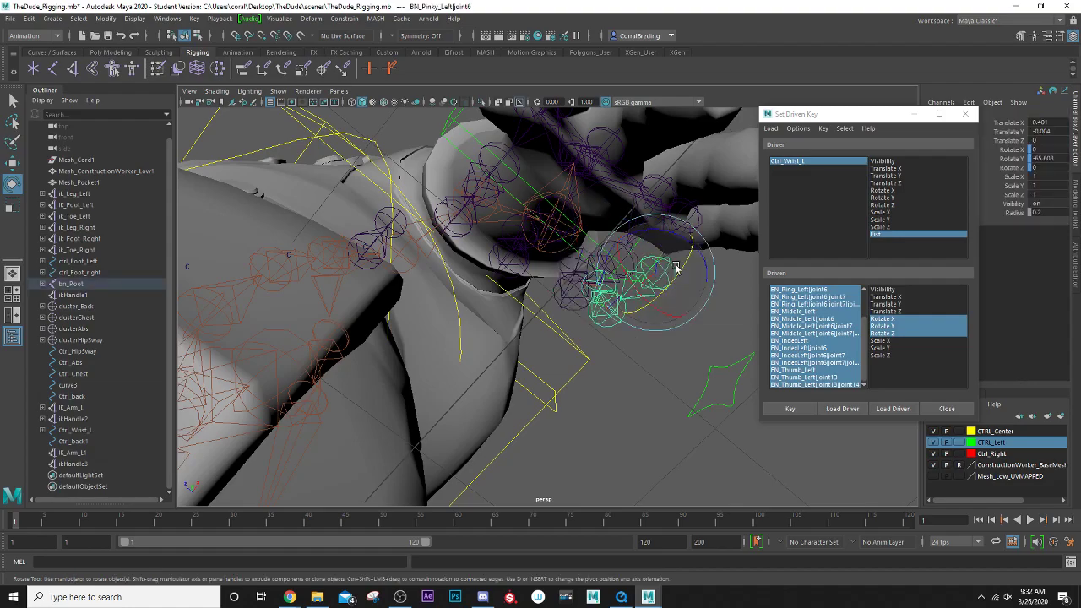
alt+drag(676, 277, 501, 382)
- Fold the thumb inward by rotating its base joint and its second joint, the latter to about X 87, Y -73, Z -70
click(591, 294)
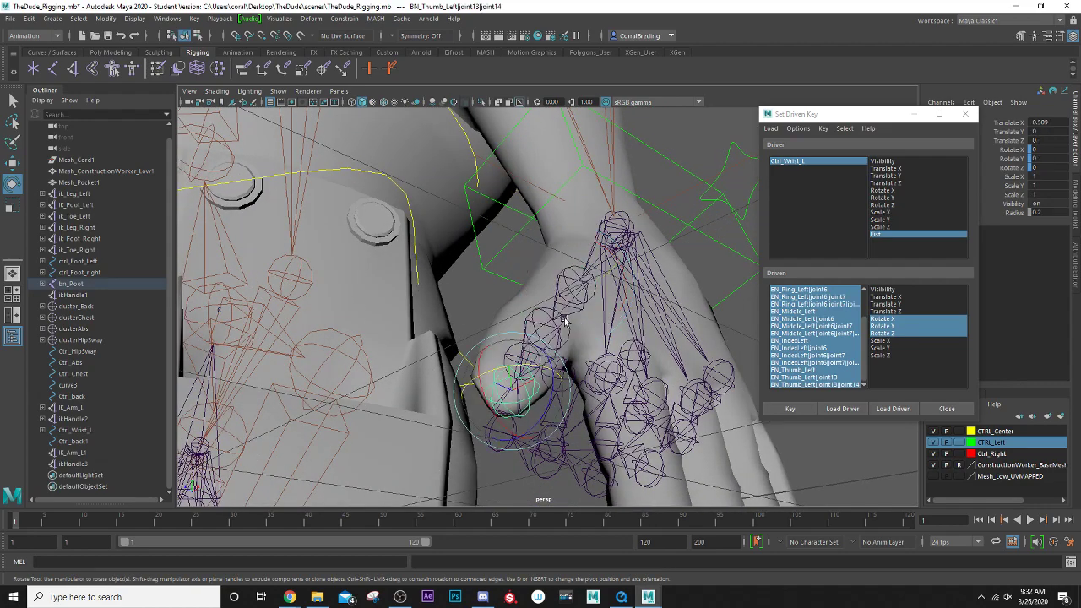
click(587, 281)
click(586, 281)
alt+drag(583, 284, 554, 230)
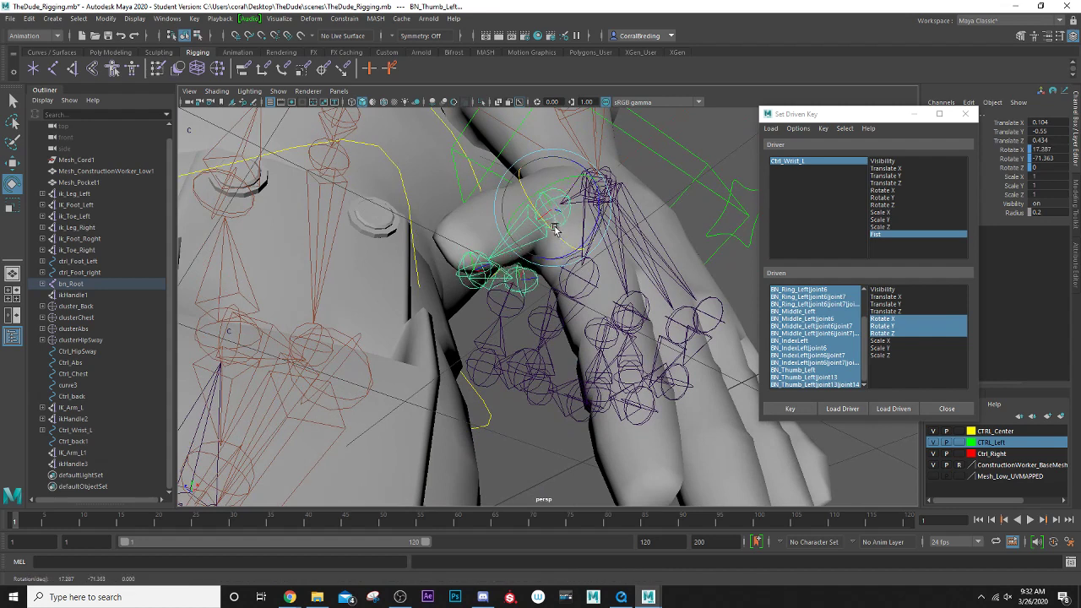
click(481, 281)
drag(476, 307, 473, 291)
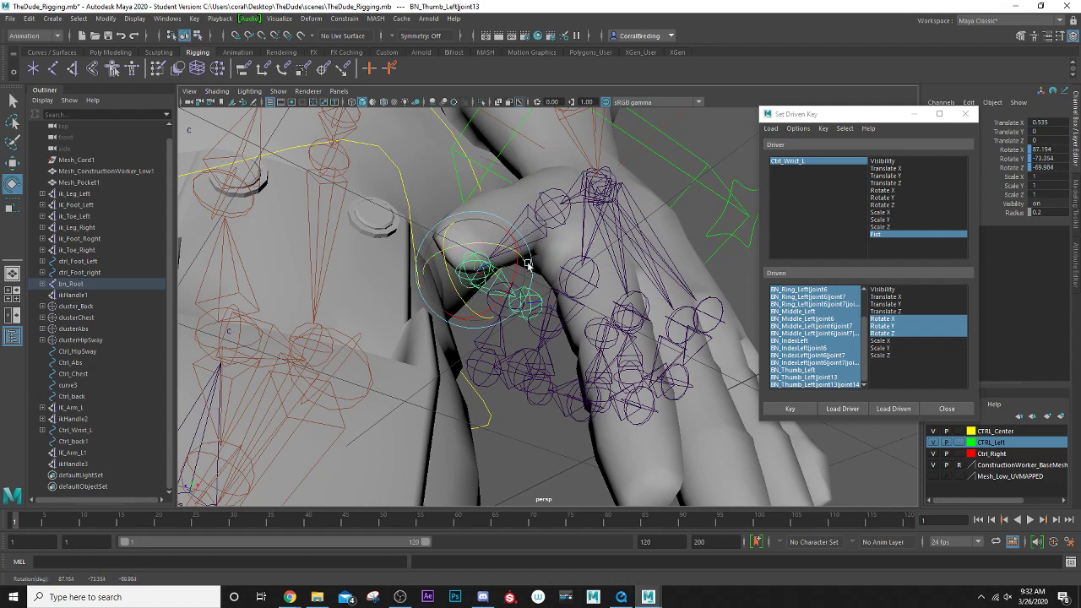
- Rotate the thumb base joint to about X 22.5, Y -70.7, Z -5.5 and set a driven key for the fist pose
click(547, 227)
mouse_move(589, 228)
mouse_down()
mouse_move(594, 221)
mouse_move(589, 249)
mouse_up()
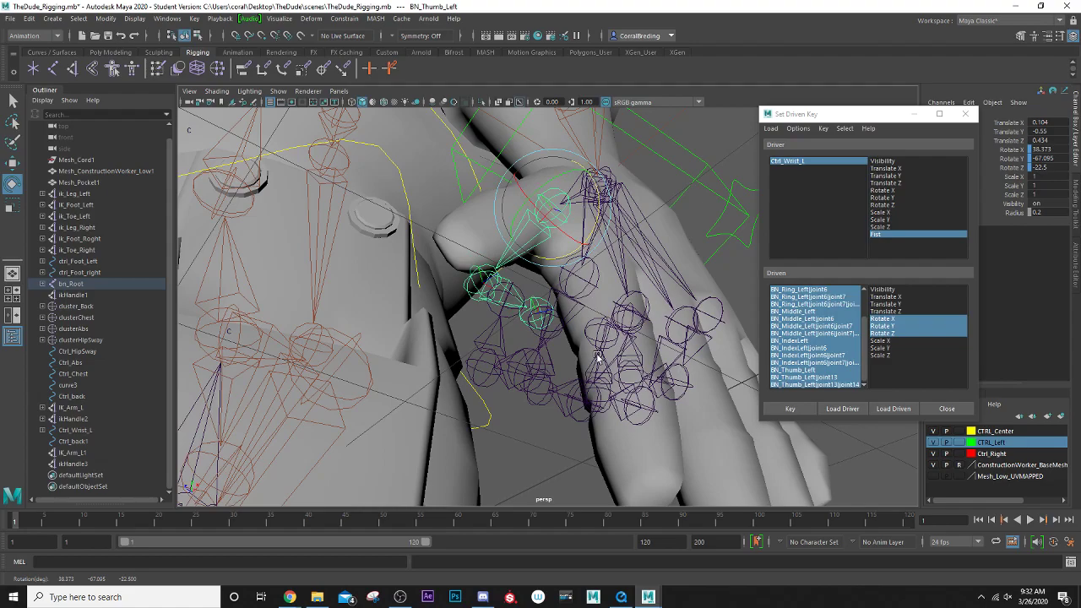
alt+drag(598, 358, 644, 352)
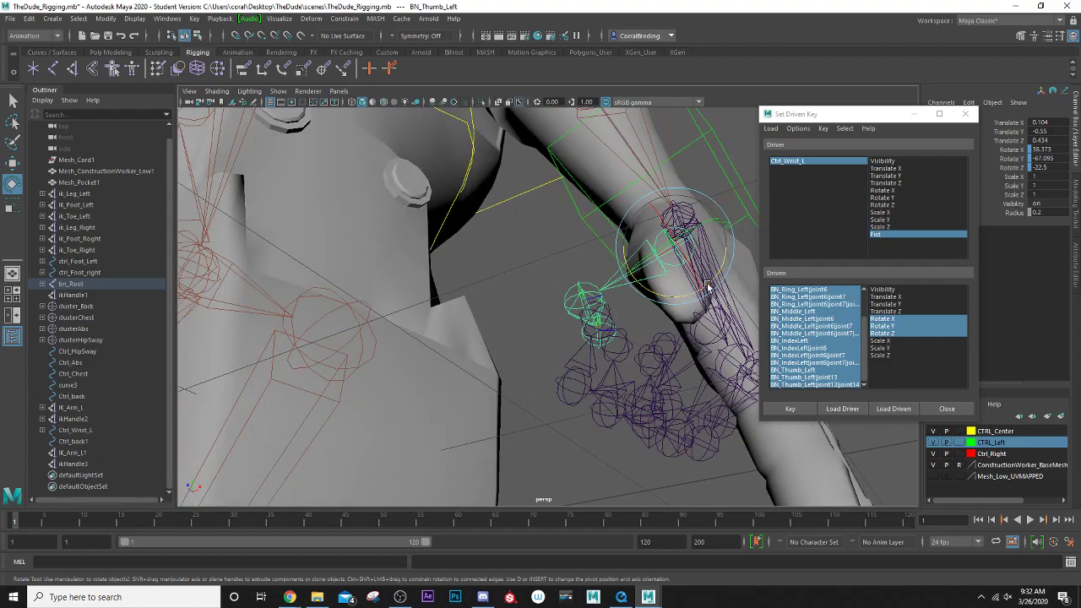
drag(707, 288, 626, 395)
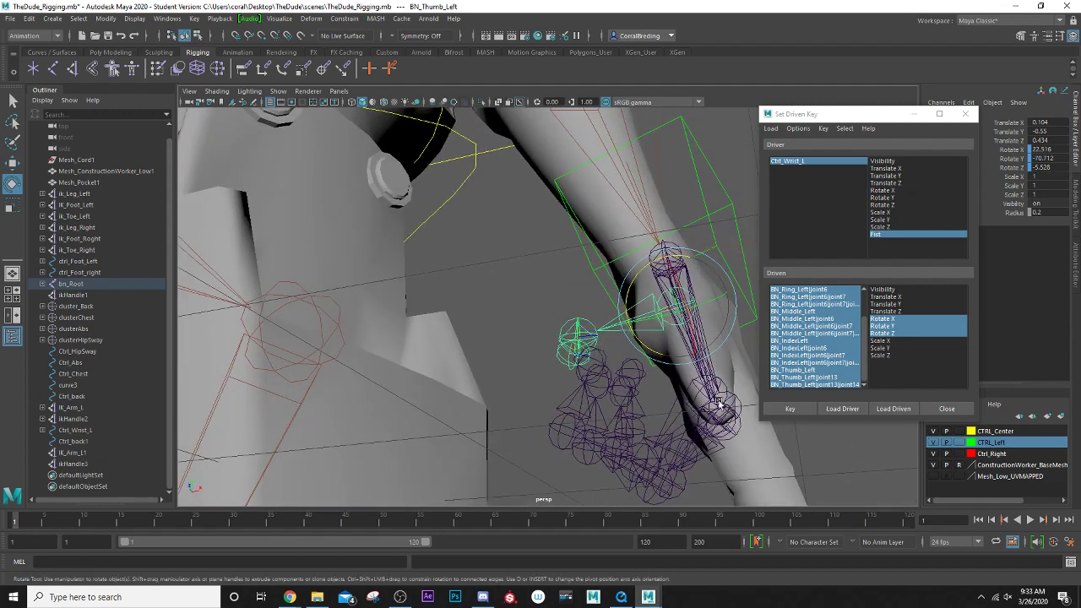
click(790, 409)
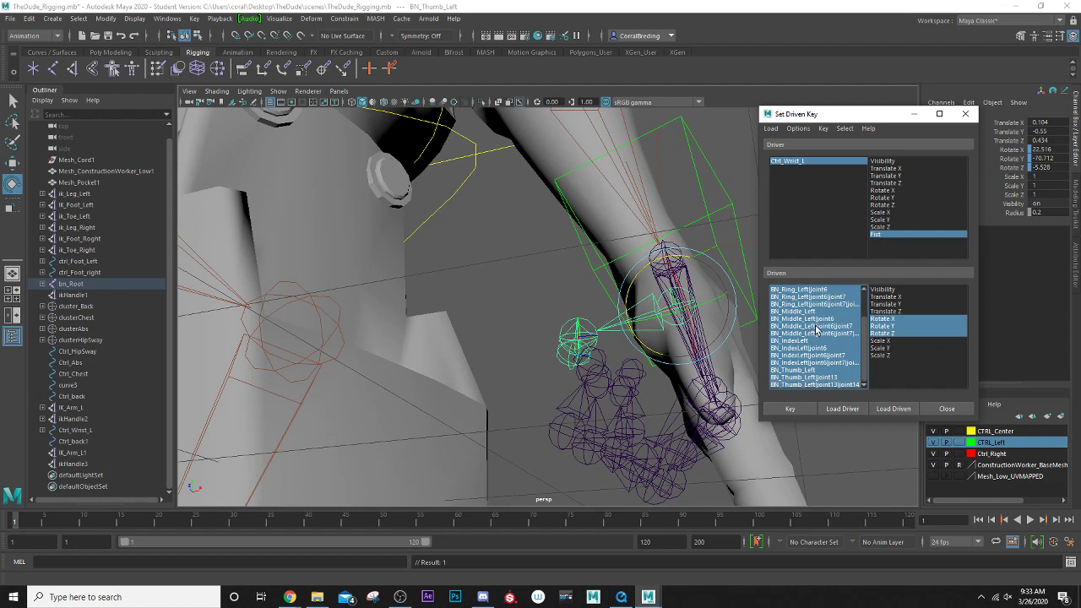
- Select the left wrist control, test the finger curl by scrubbing its Fist attribute down to 0, and deselect the control
click(830, 163)
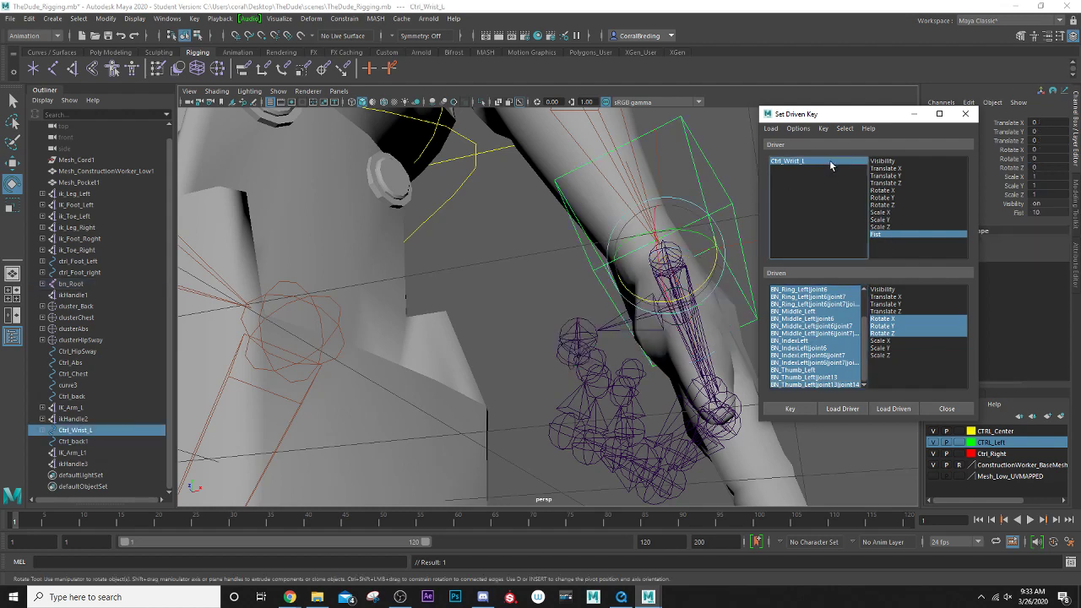
ctrl+drag(1037, 211, 1052, 212)
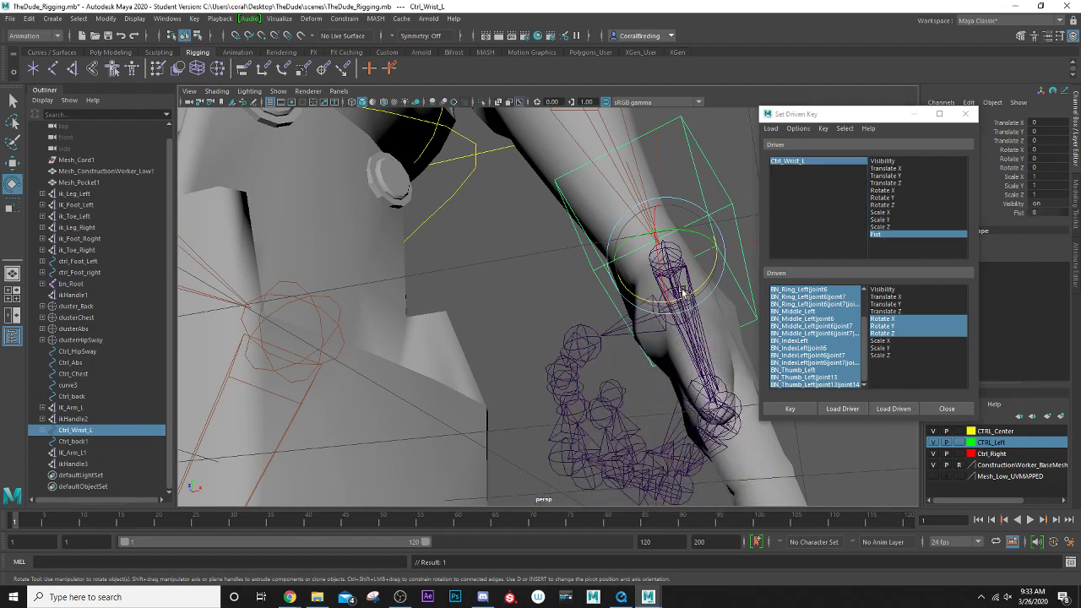
scroll(678, 287, down, 5)
alt+drag(588, 318, 555, 349)
mouse_move(1042, 212)
ctrl+mouse_down()
mouse_move(1062, 212)
mouse_move(1042, 212)
ctrl+mouse_up()
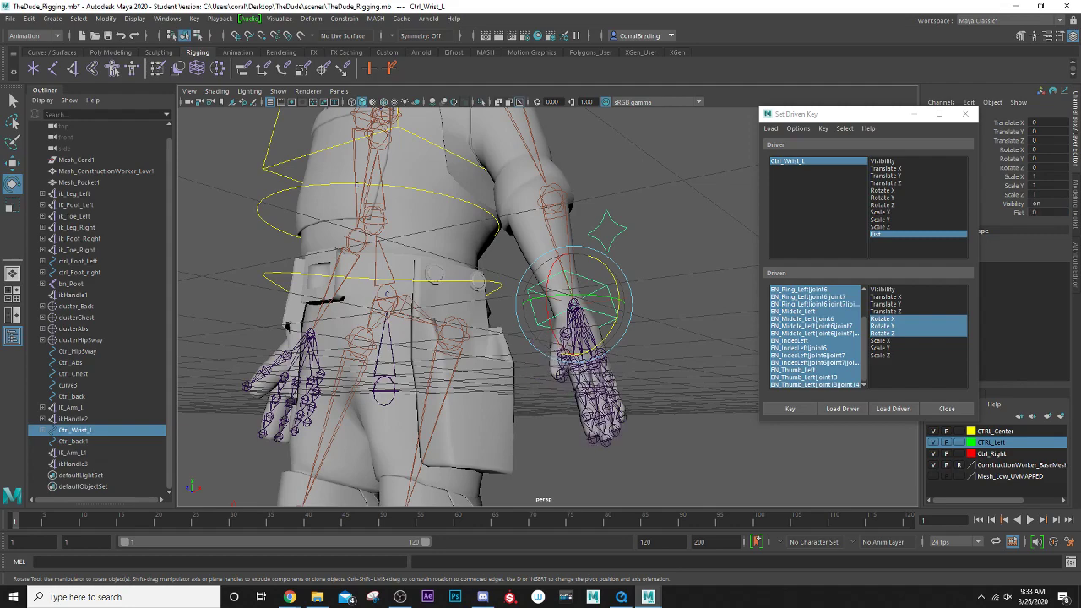
click(675, 209)
scroll(434, 293, down, 3)
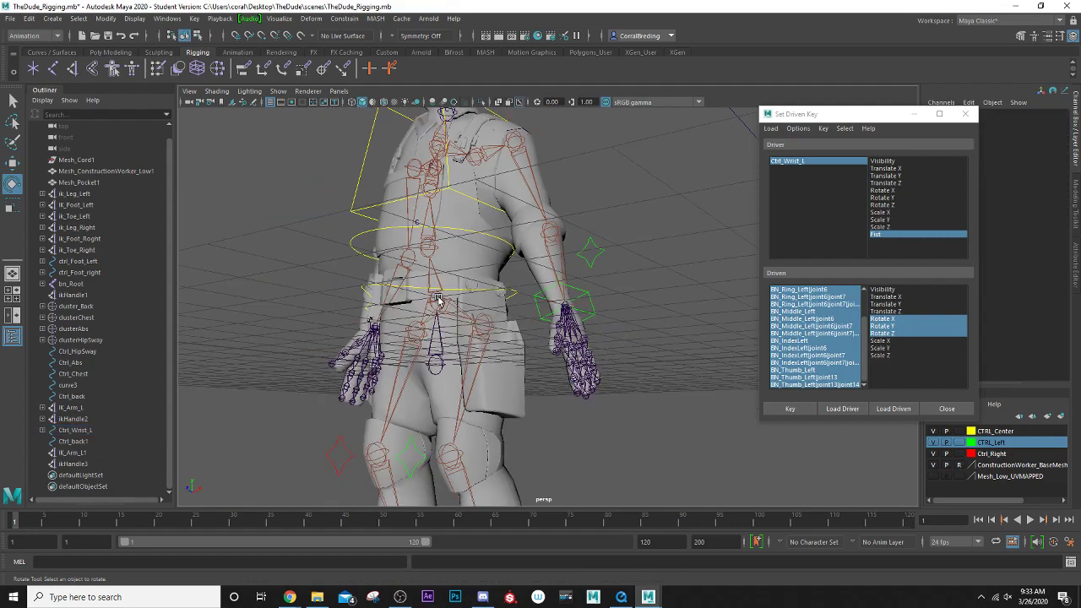
alt+drag(437, 295, 488, 320)
scroll(488, 320, down, 2)
alt+middle_drag(493, 299, 526, 380)
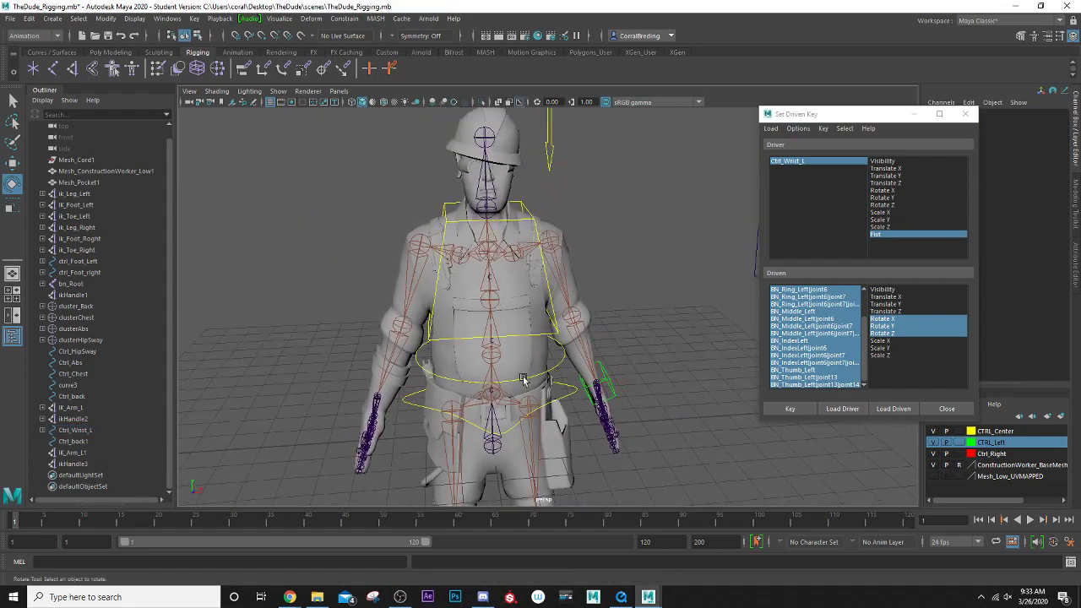
alt+drag(526, 379, 516, 367)
scroll(557, 399, up, 2)
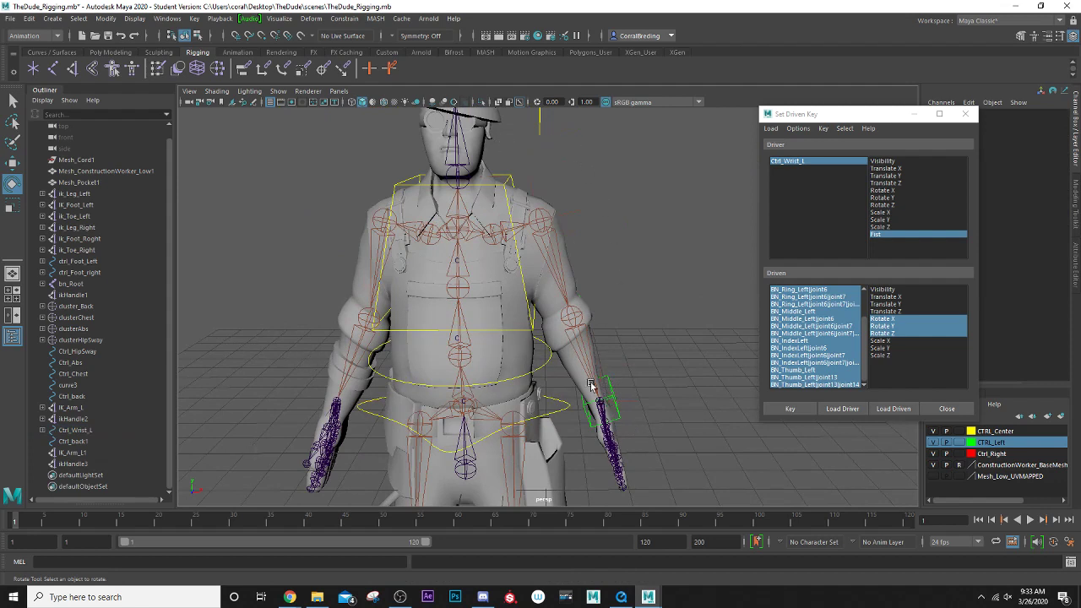
alt+drag(589, 385, 656, 393)
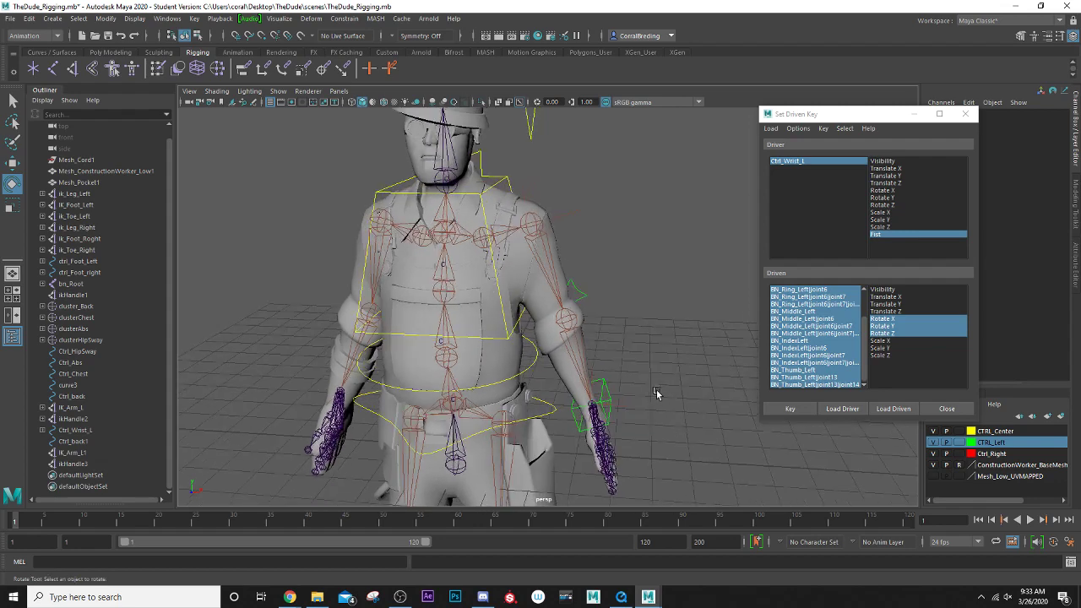
- Duplicate the left wrist control together with the left shoulder arrow control and close the Set Driven Key window
click(605, 382)
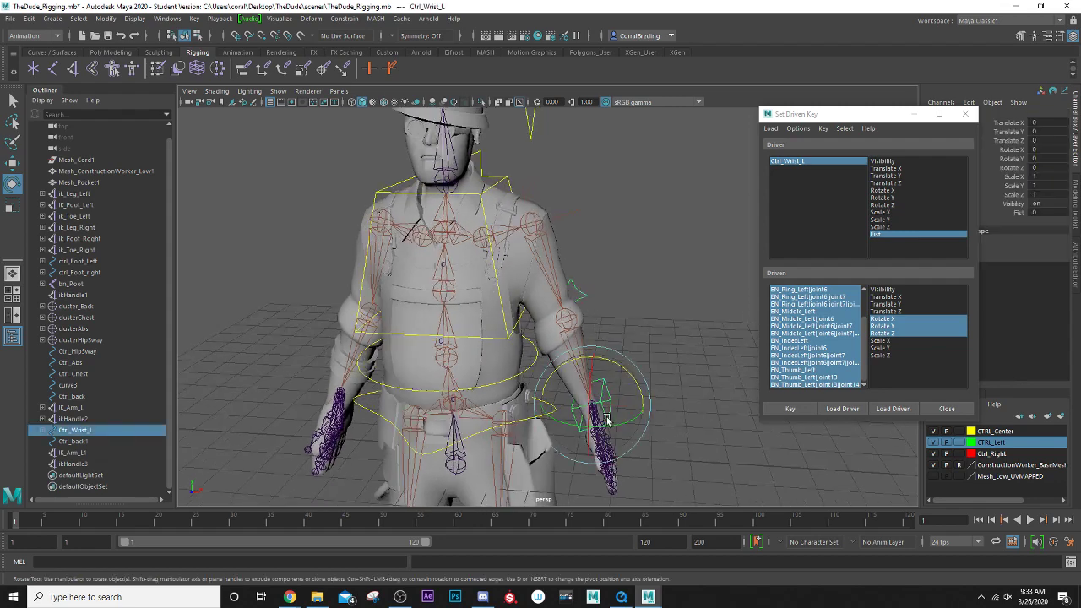
shift+click(530, 136)
scroll(532, 219, down, 3)
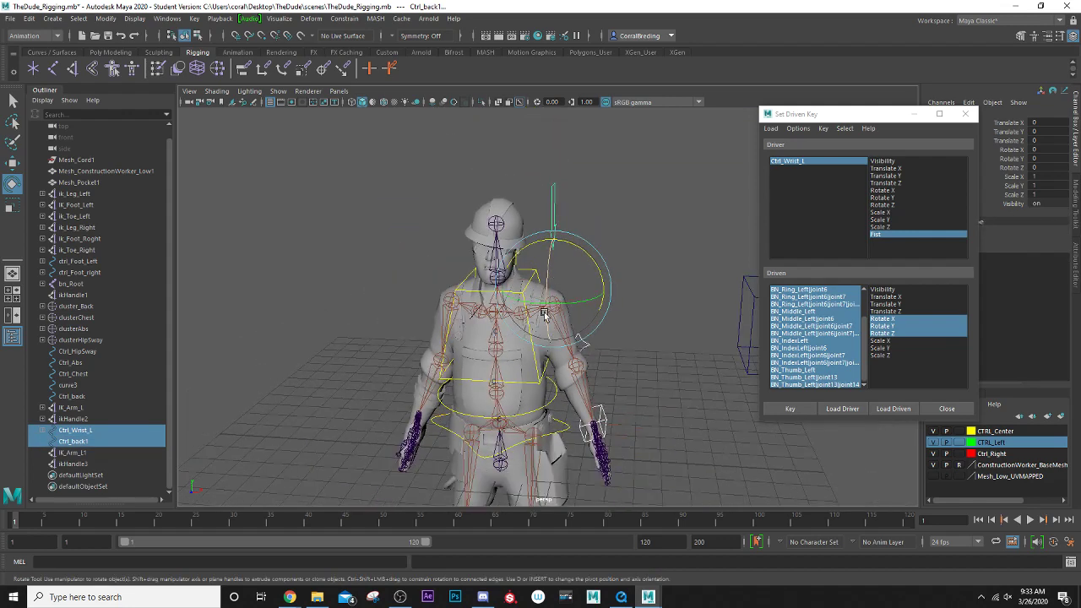
scroll(544, 314, up, 1)
key(ctrl+d)
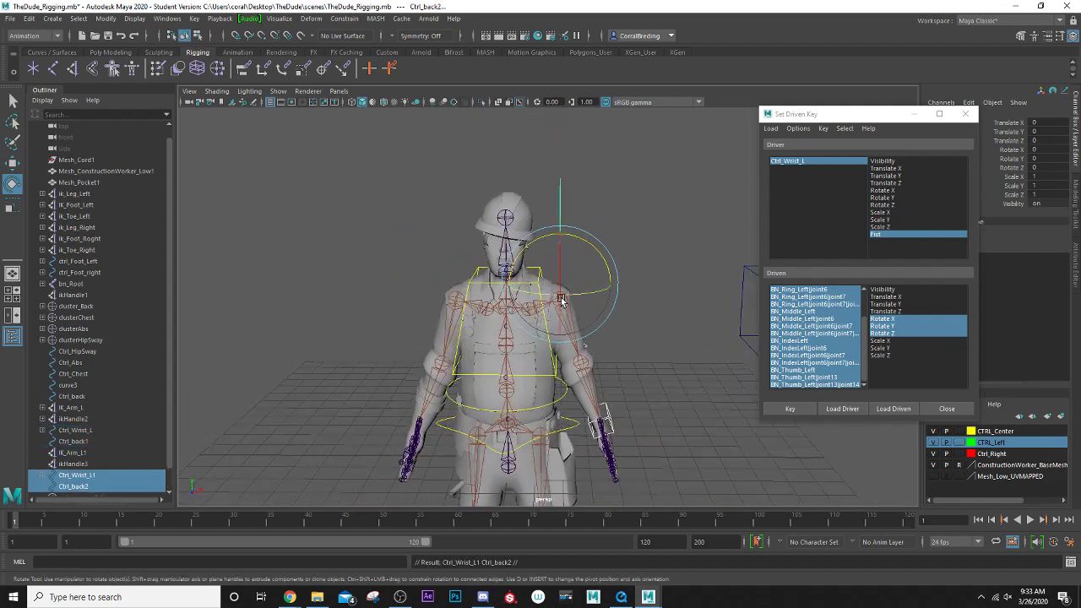
click(966, 114)
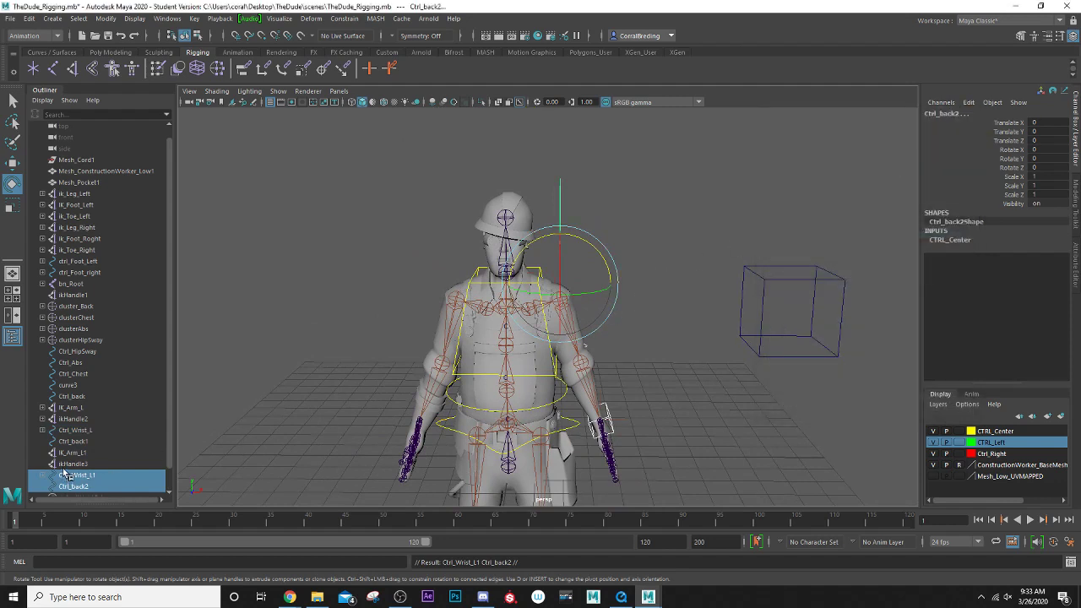
- Group the two duplicated controls and mirror the group to the character's right side with Scale X -1
scroll(70, 478, down, 1)
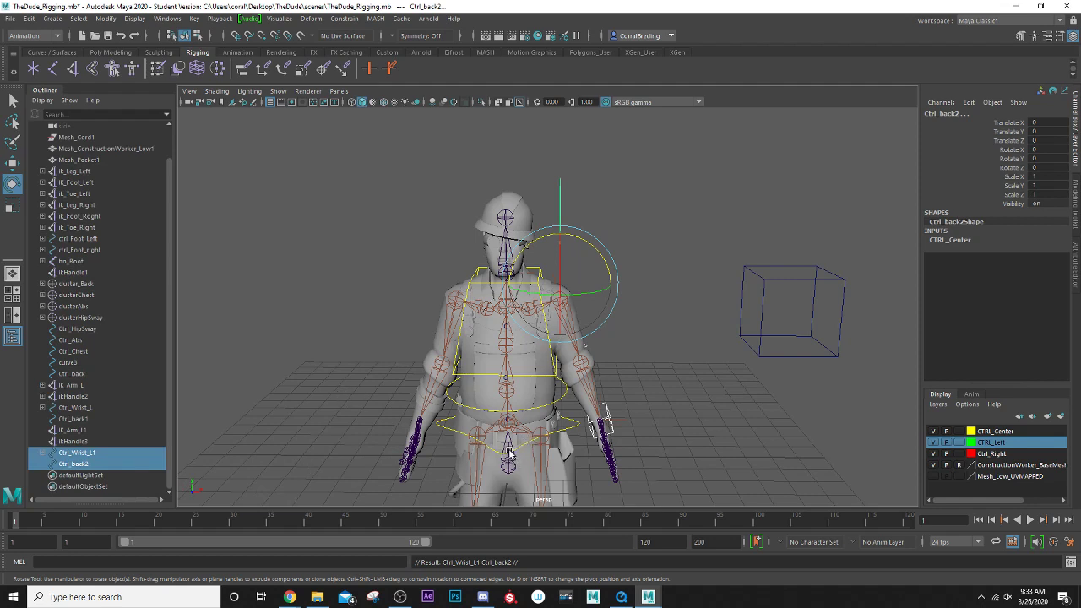
key(ctrl+g)
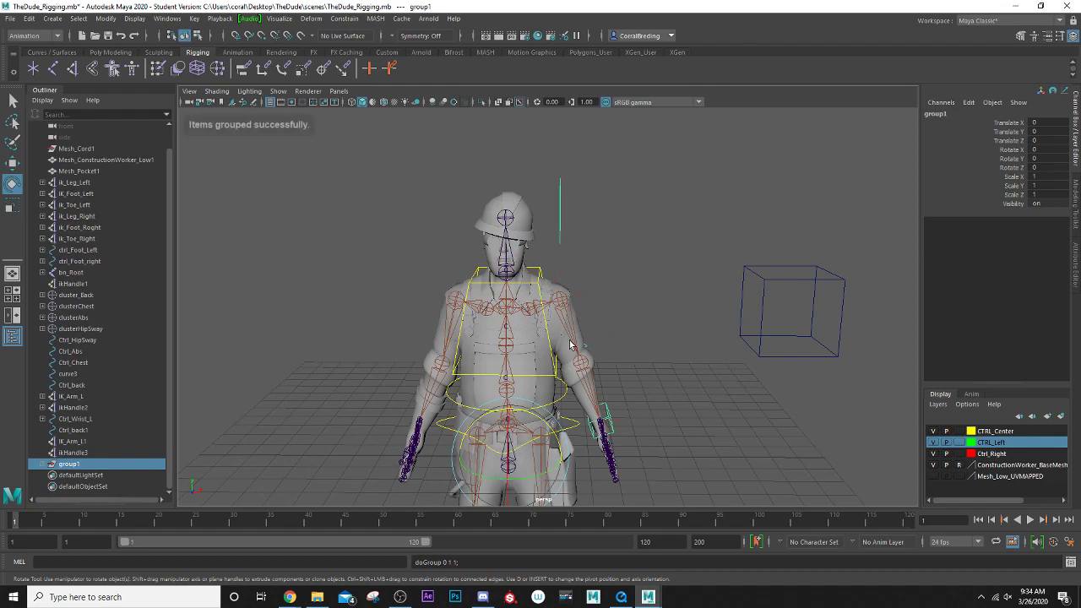
click(1047, 176)
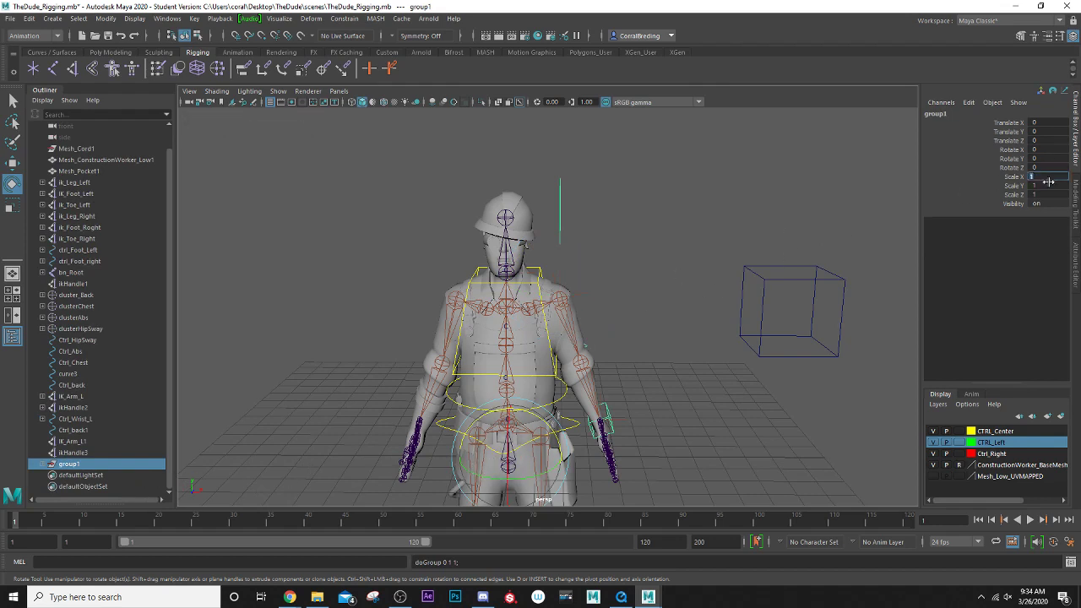
key(Return)
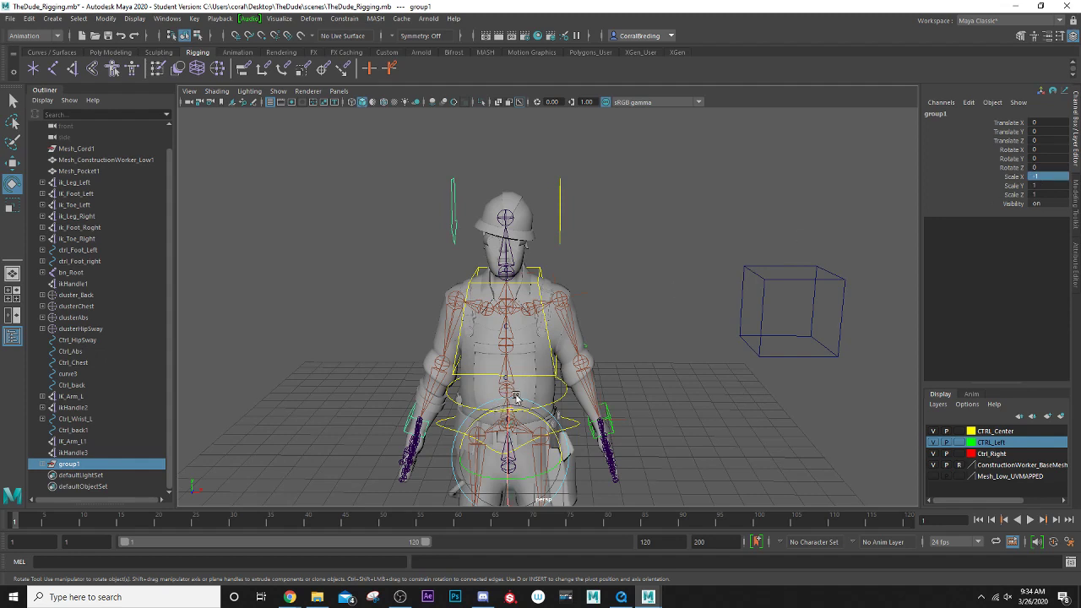
- Unparent the mirrored wrist and arrow controls from group1 and delete the empty group
click(43, 465)
scroll(68, 463, down, 1)
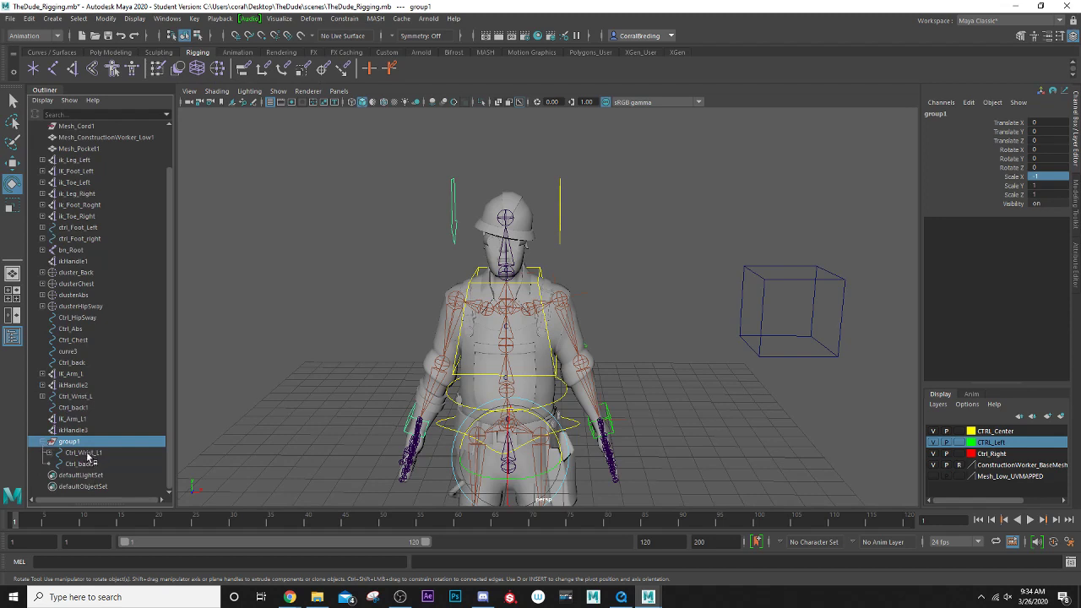
click(85, 454)
shift+click(91, 466)
key(shift+p)
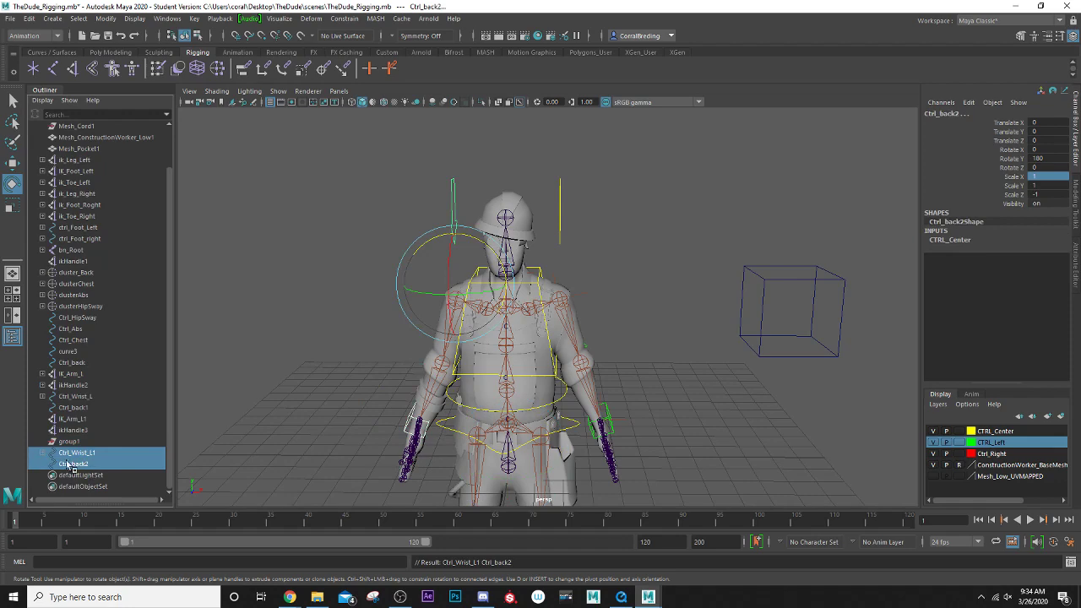
click(87, 442)
key(Delete)
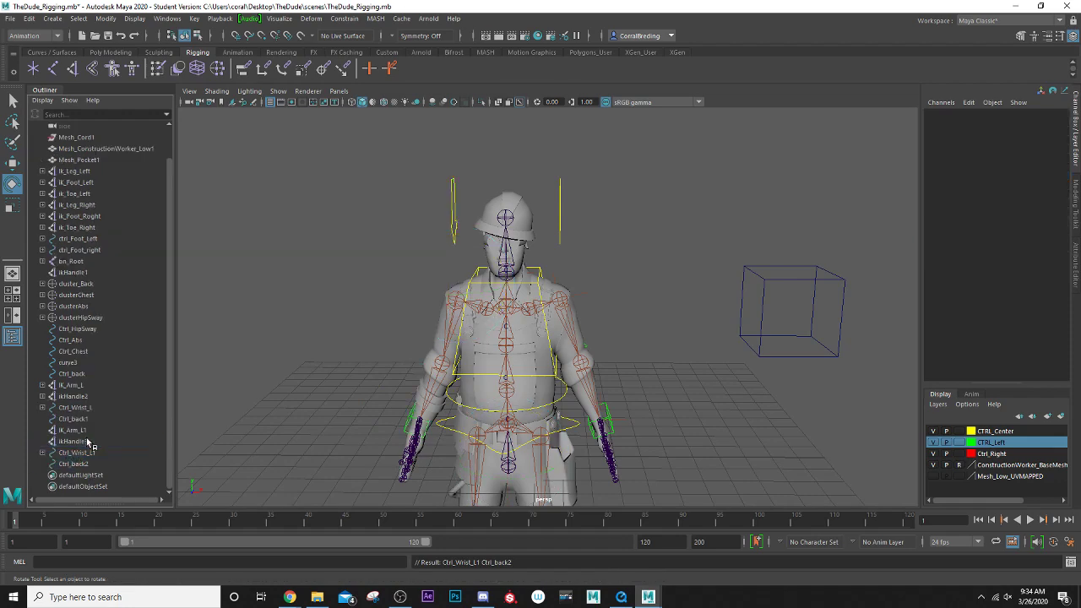
- Rename the arrow control above the left shoulder to Ctrl_back_L
alt+drag(344, 410, 389, 412)
scroll(432, 365, up, 2)
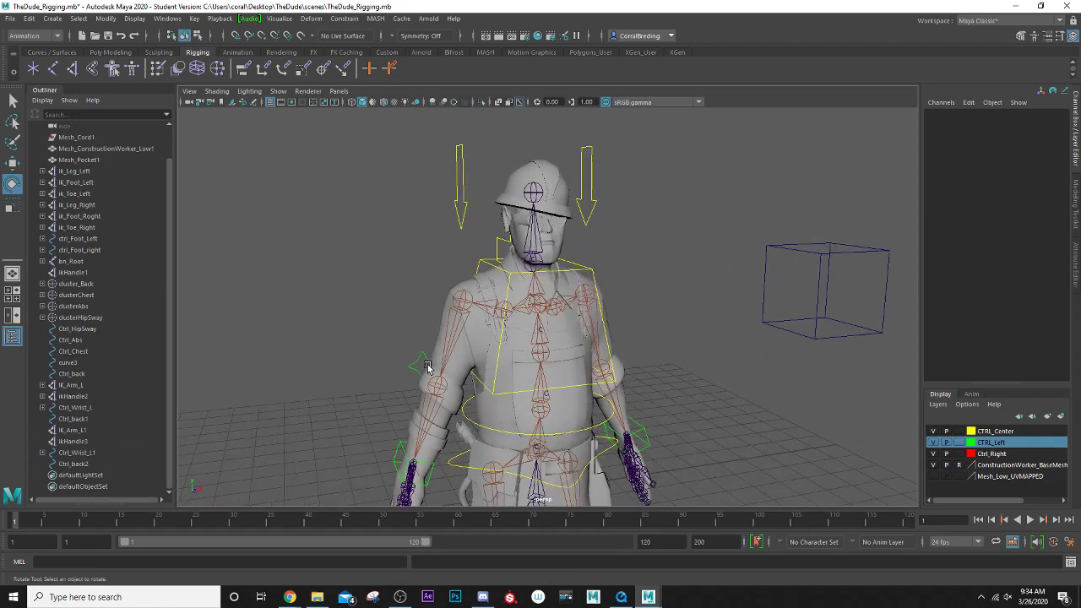
alt+drag(407, 341, 475, 289)
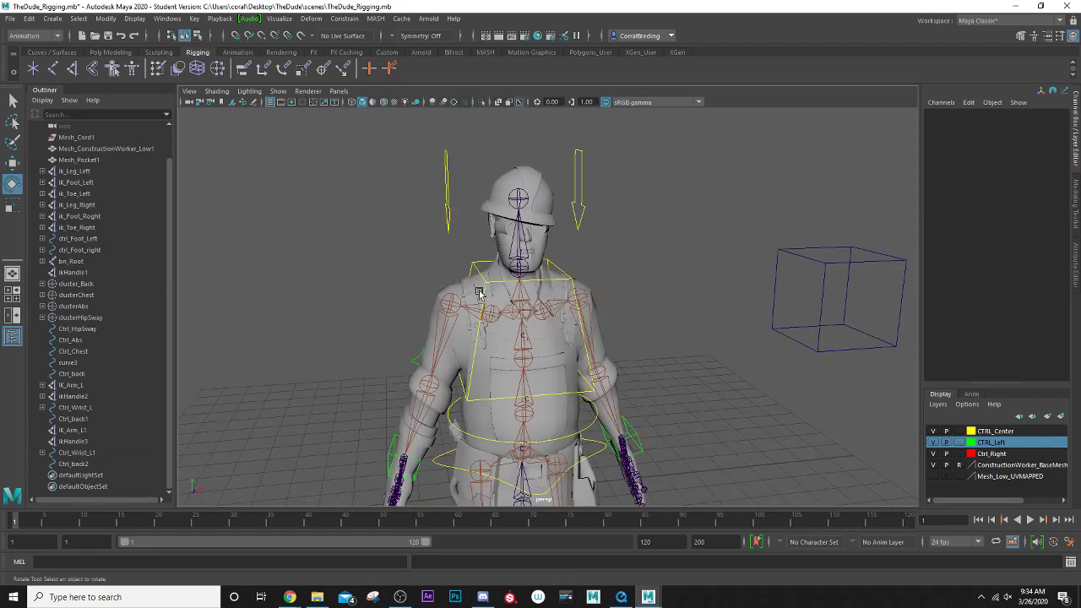
click(578, 226)
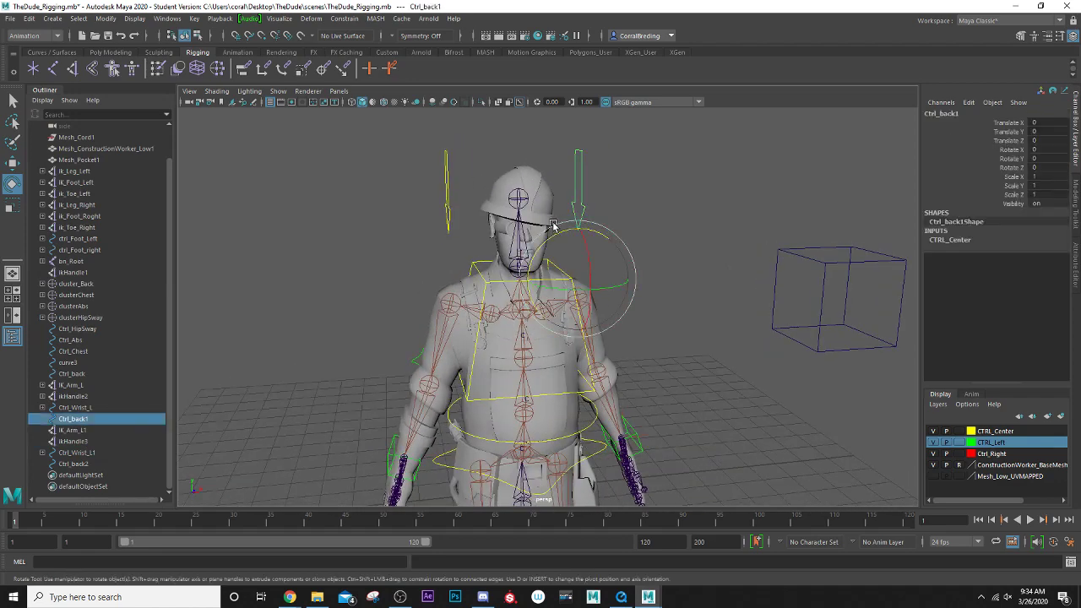
click(954, 113)
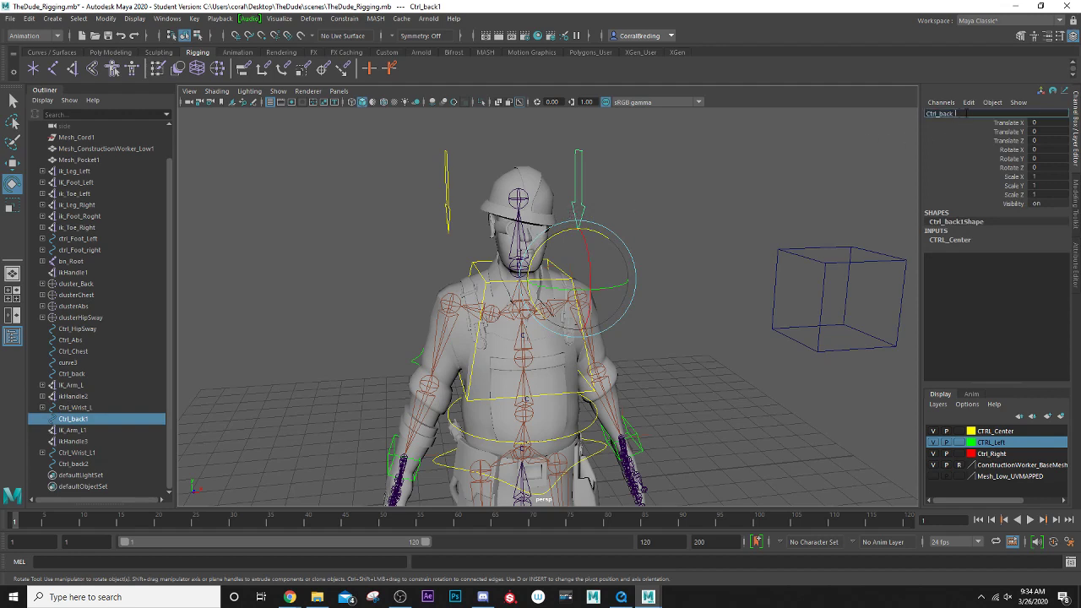
key(Return)
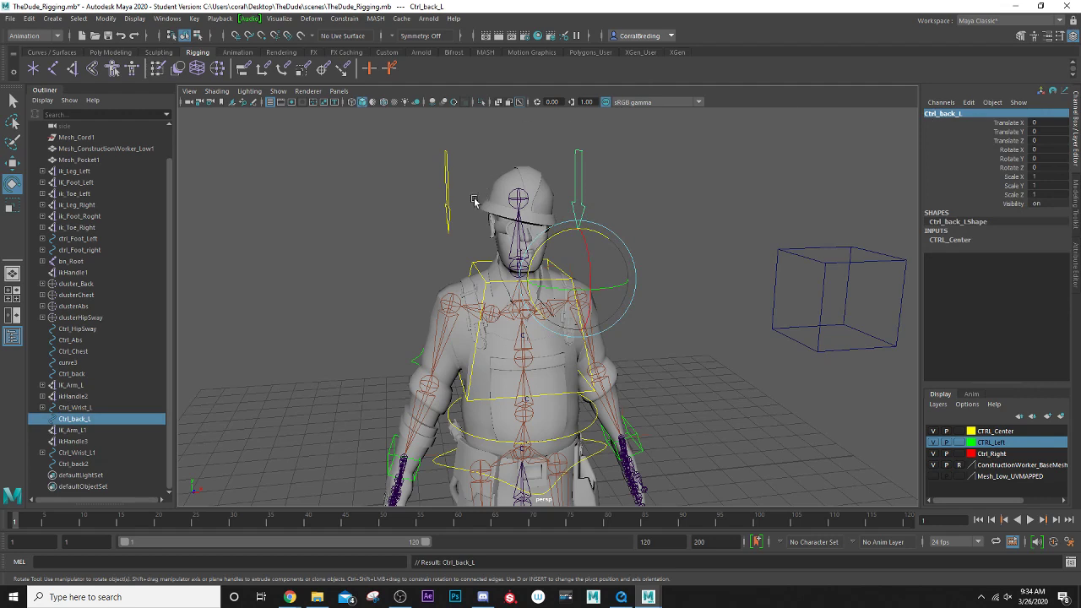
- Rename the mirrored arrow control above the right shoulder to Ctrl_back_R
click(447, 213)
click(964, 113)
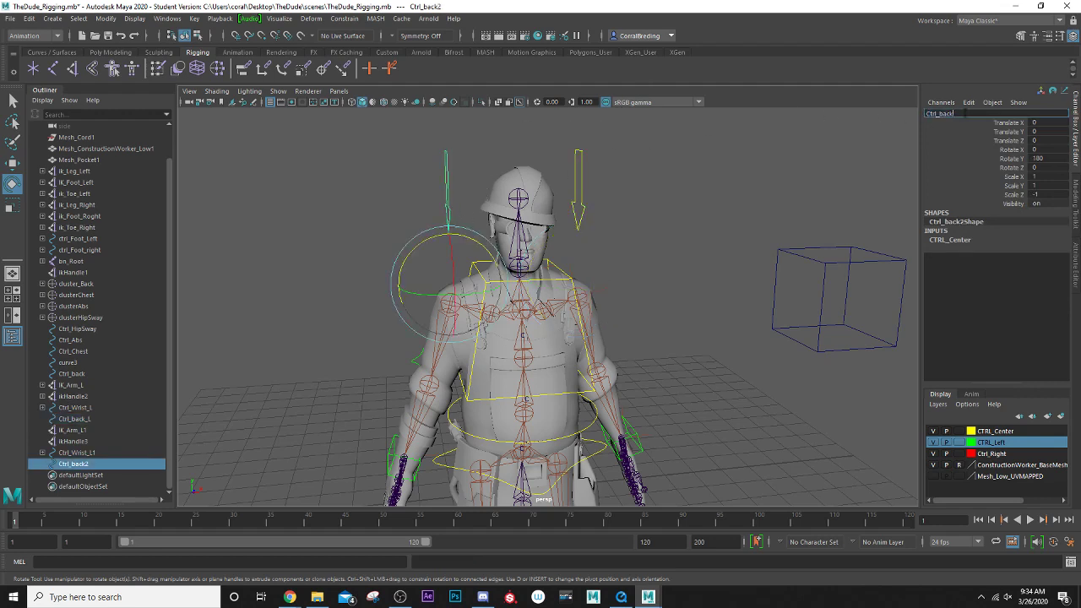
text(Ctrl_back_R)
key(Return)
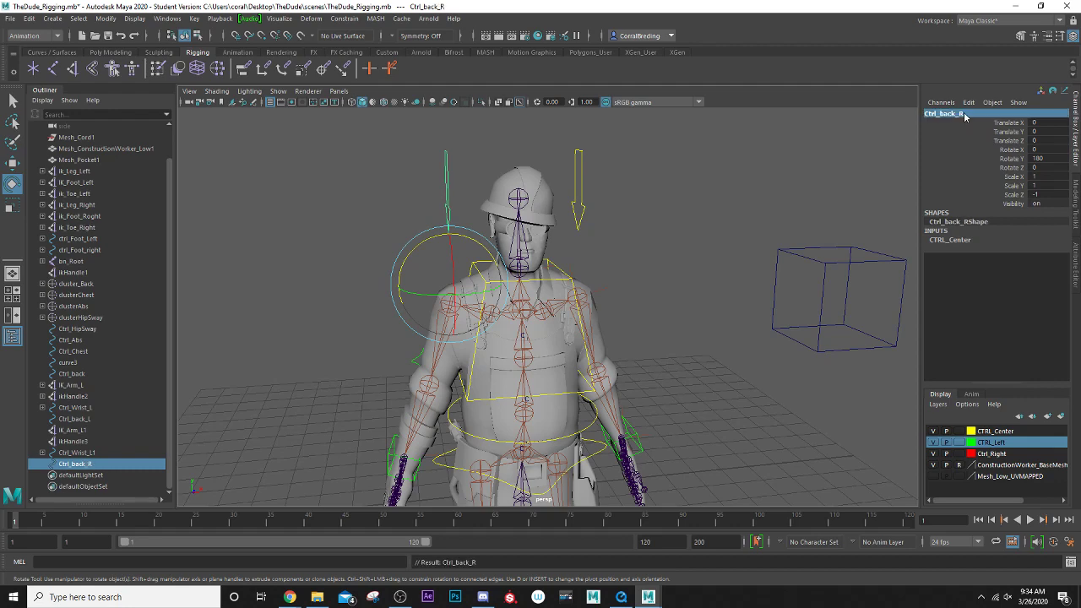
- Rename the mirrored star-shaped control behind the right elbow to ctrl_Elbow_R
alt+drag(463, 286, 505, 306)
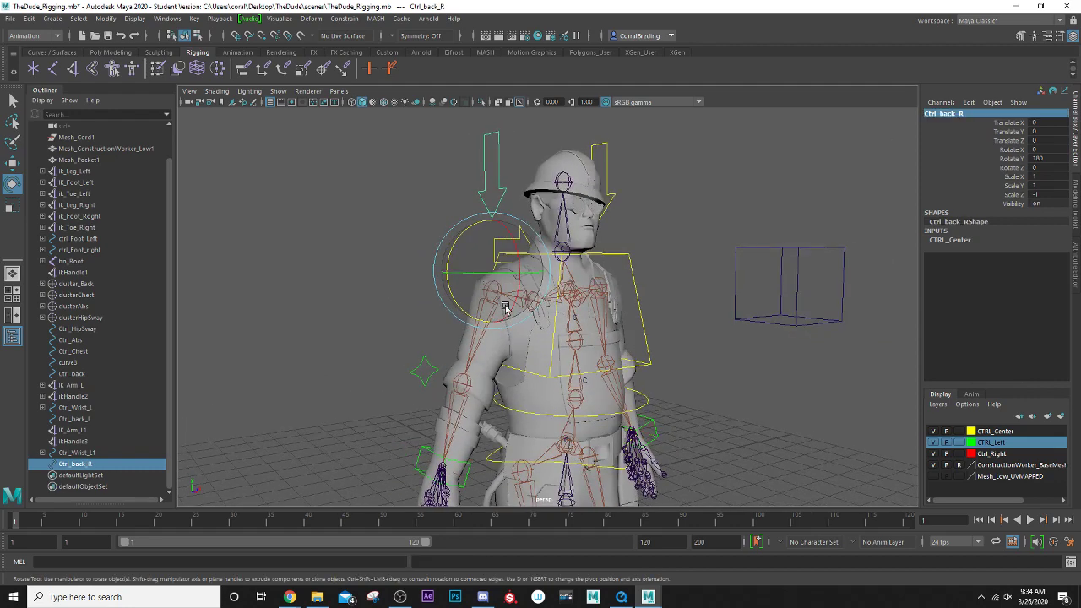
click(433, 370)
click(979, 113)
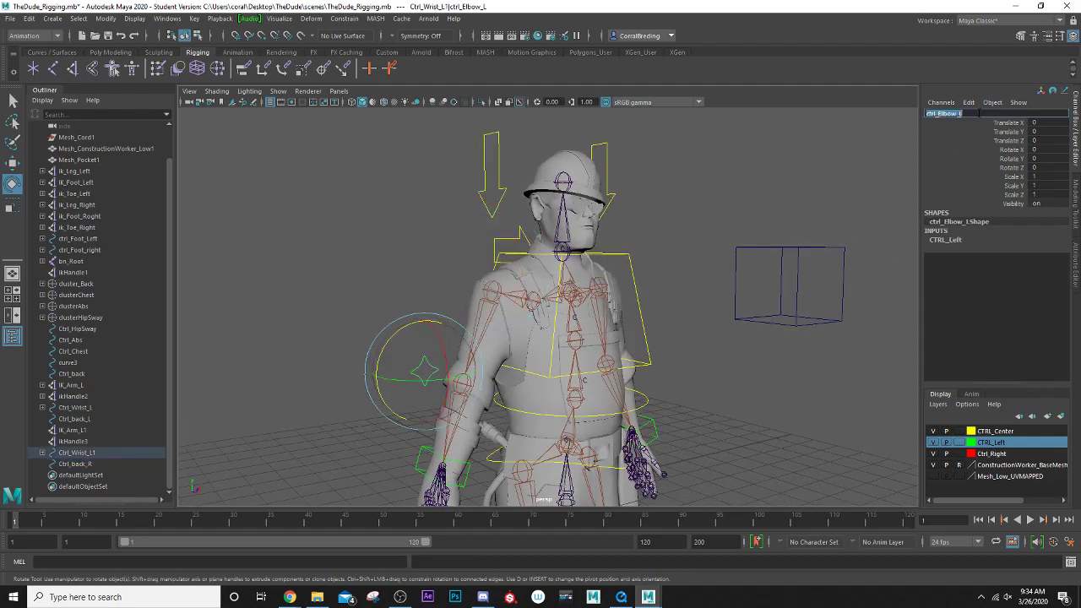
click(971, 114)
key(Return)
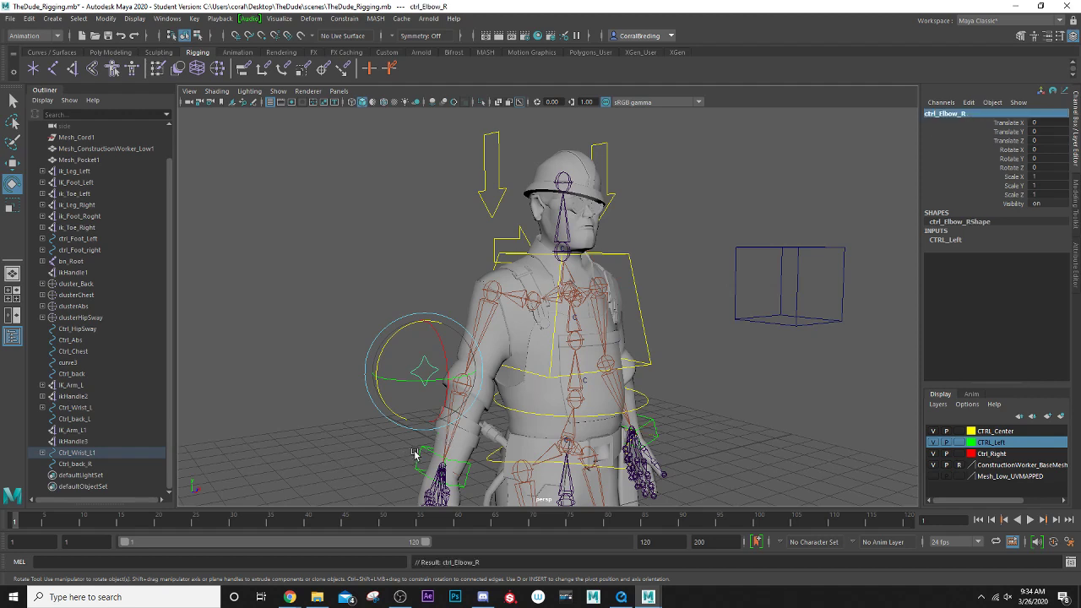
- Rename the mirrored control around the right wrist to Ctrl_Wrist_R
click(427, 449)
double_click(971, 114)
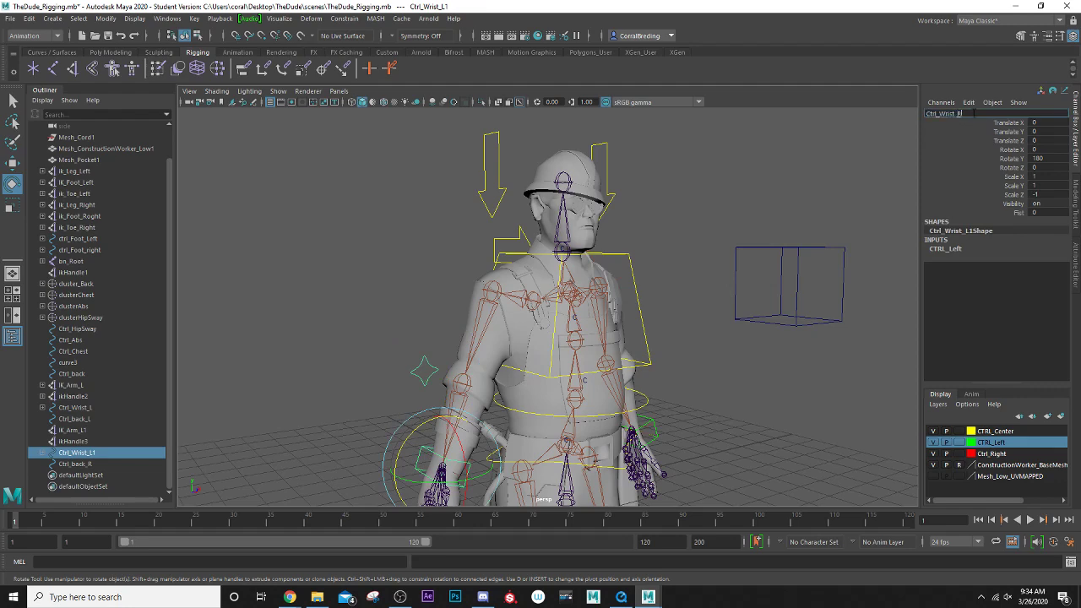
text(Ctrl_Wrist_R)
key(Return)
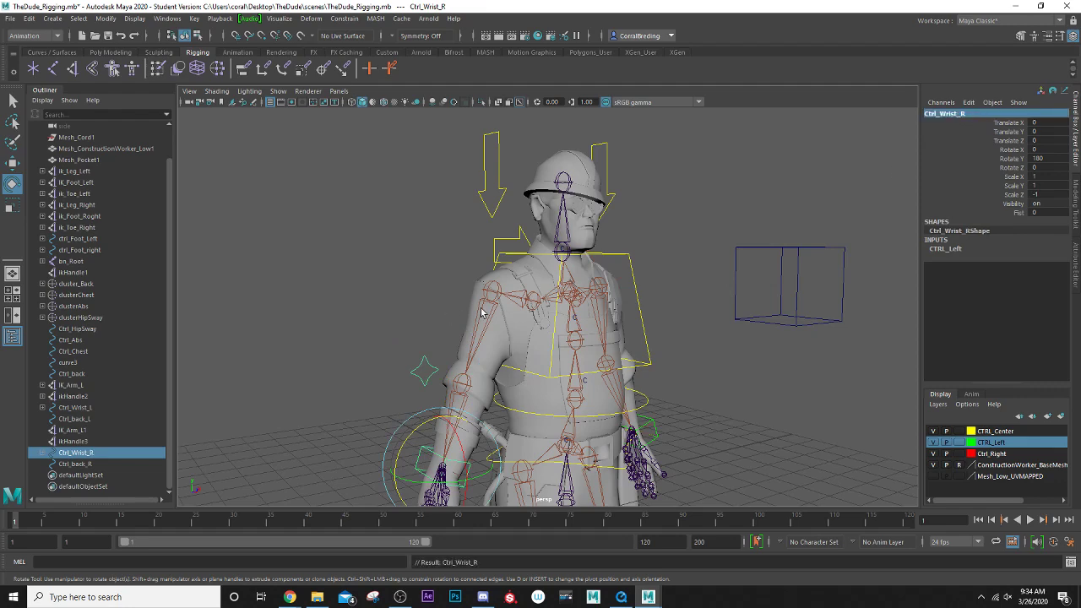
- Add the right wrist control and the right shoulder arrow control to the Ctrl_Right display layer
alt+middle_drag(502, 375, 483, 292)
mouse_move(441, 229)
alt+middle_down()
mouse_move(426, 245)
mouse_move(443, 220)
alt+middle_up()
shift+click(454, 181)
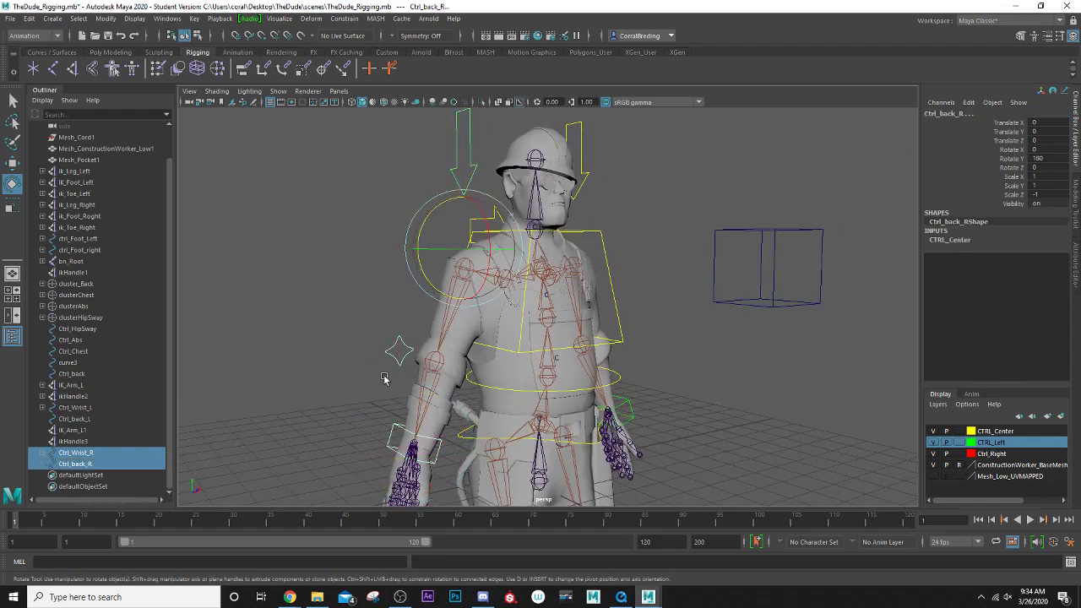
click(1003, 454)
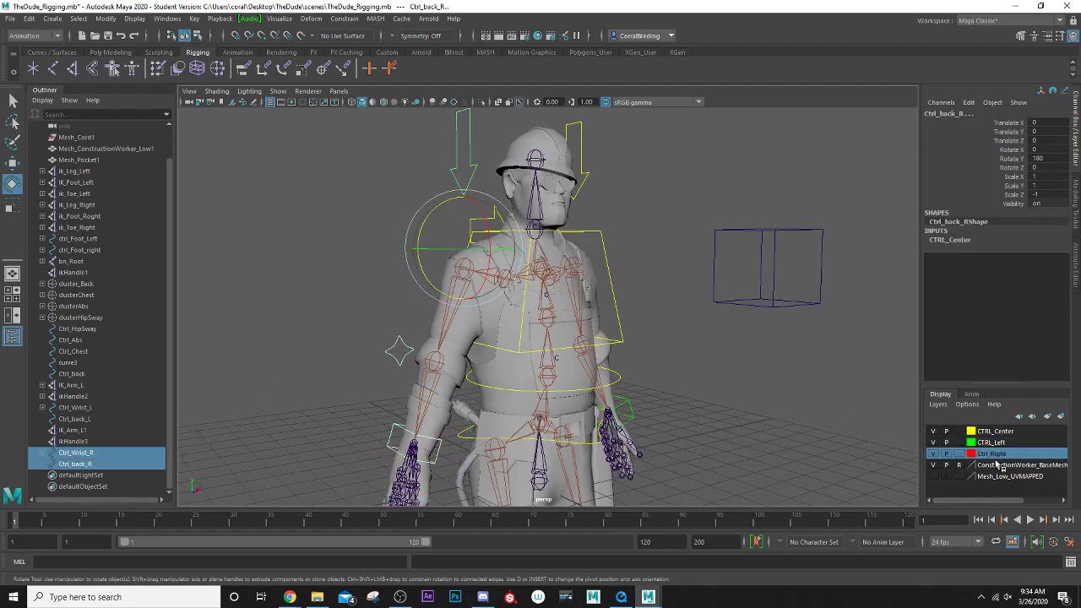
right_click(1002, 456)
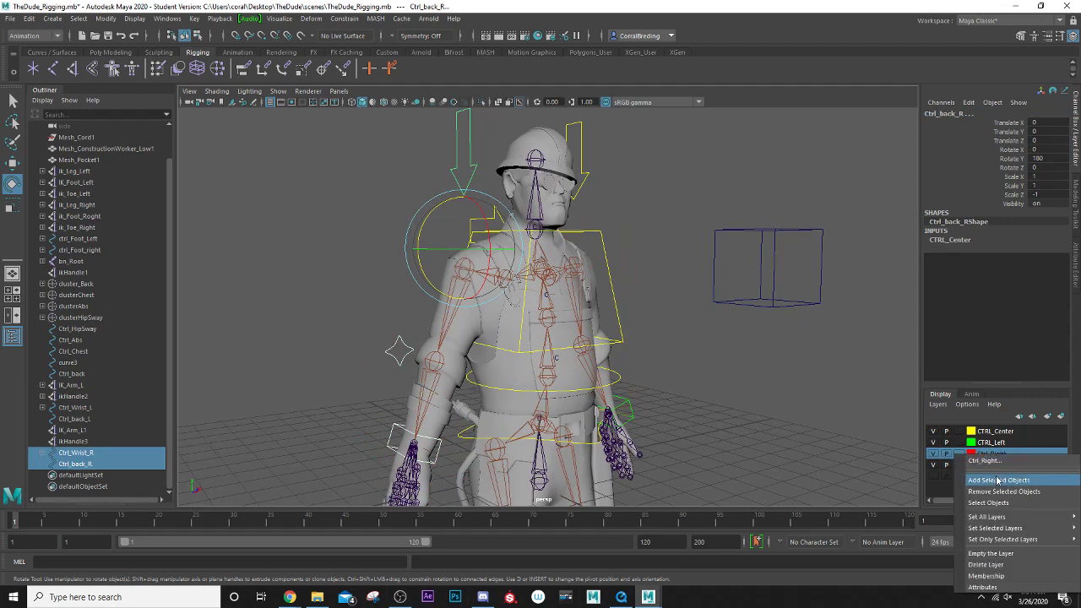
click(997, 479)
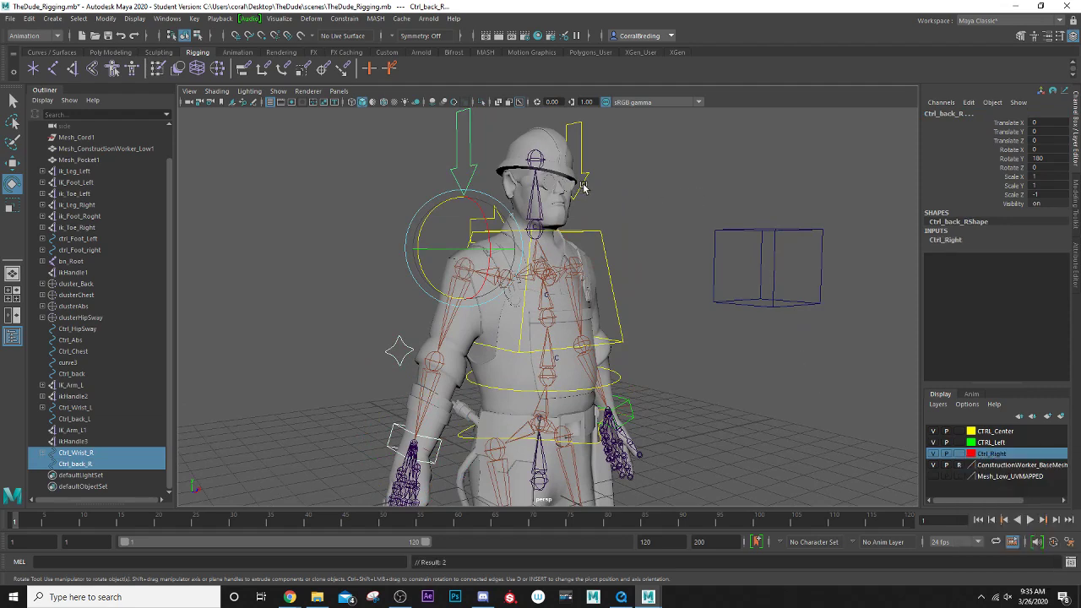
- Add the left shoulder arrow control to the CTRL_Left display layer and deselect it
click(582, 188)
alt+drag(701, 236, 673, 254)
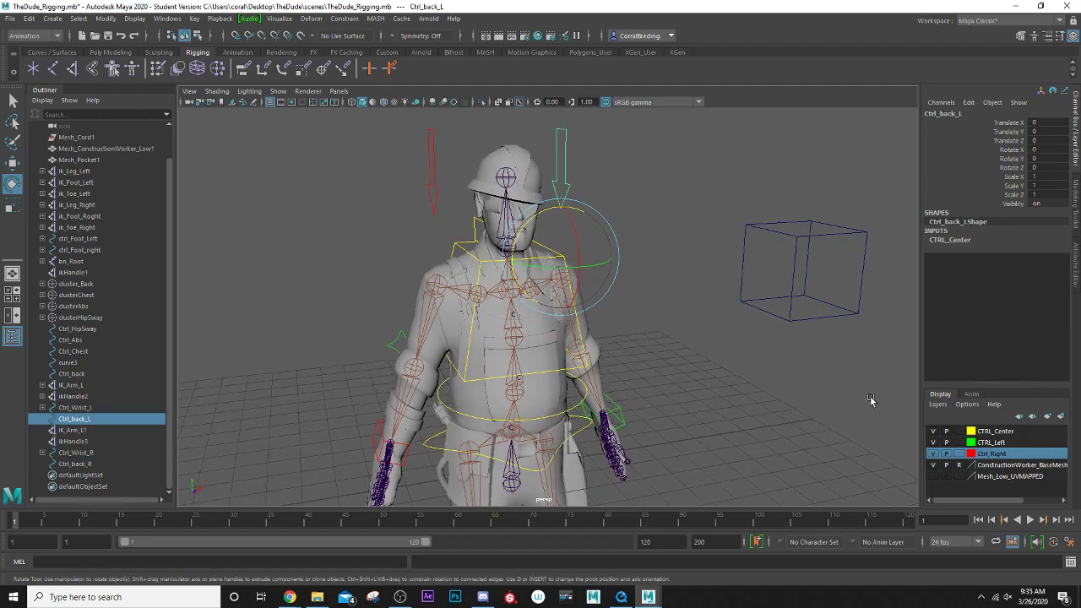
double_click(1009, 443)
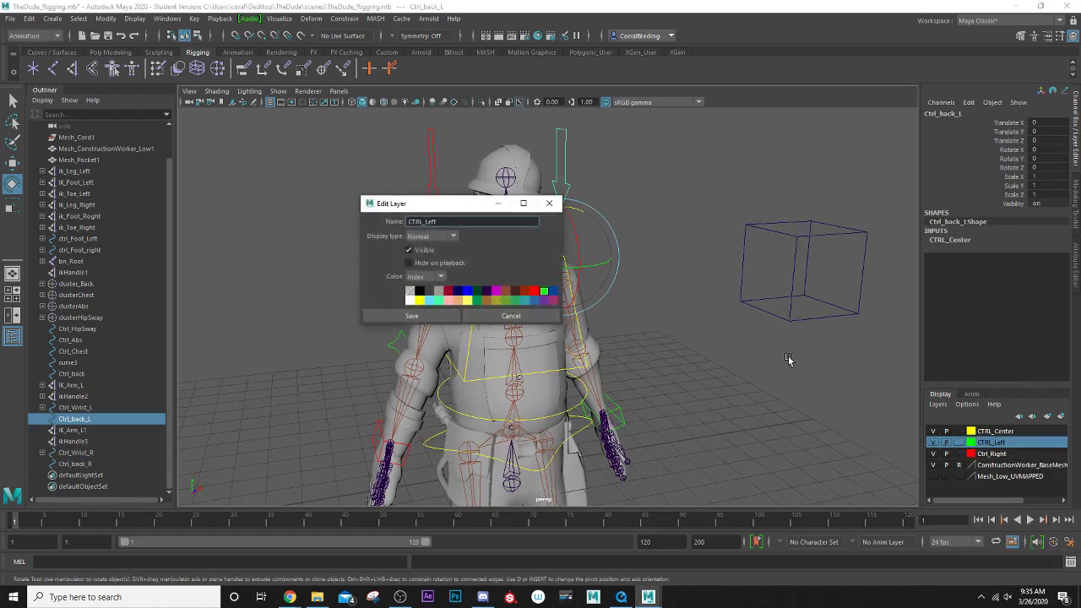
click(536, 318)
right_click(1018, 442)
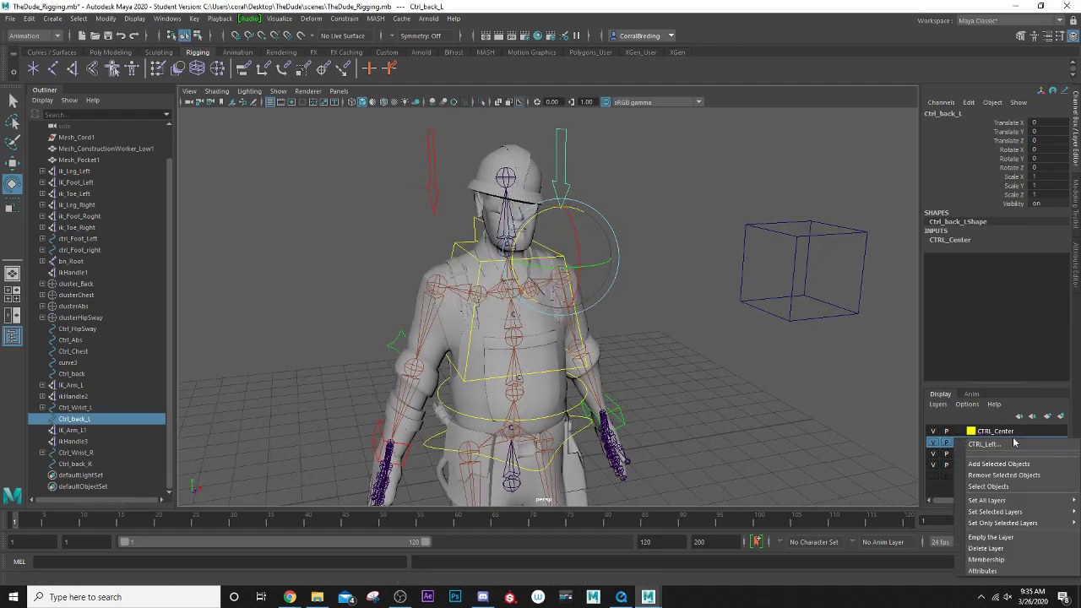
click(1016, 464)
click(664, 293)
- Add the right elbow control to the Ctrl_Right display layer and deselect it
scroll(664, 293, down, 3)
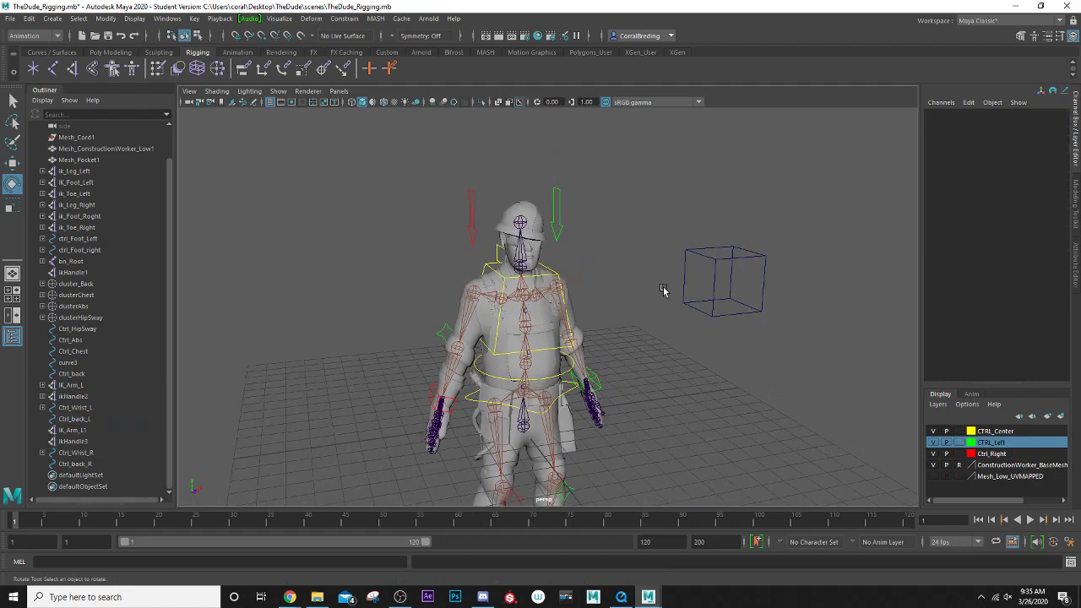
alt+drag(664, 292, 618, 340)
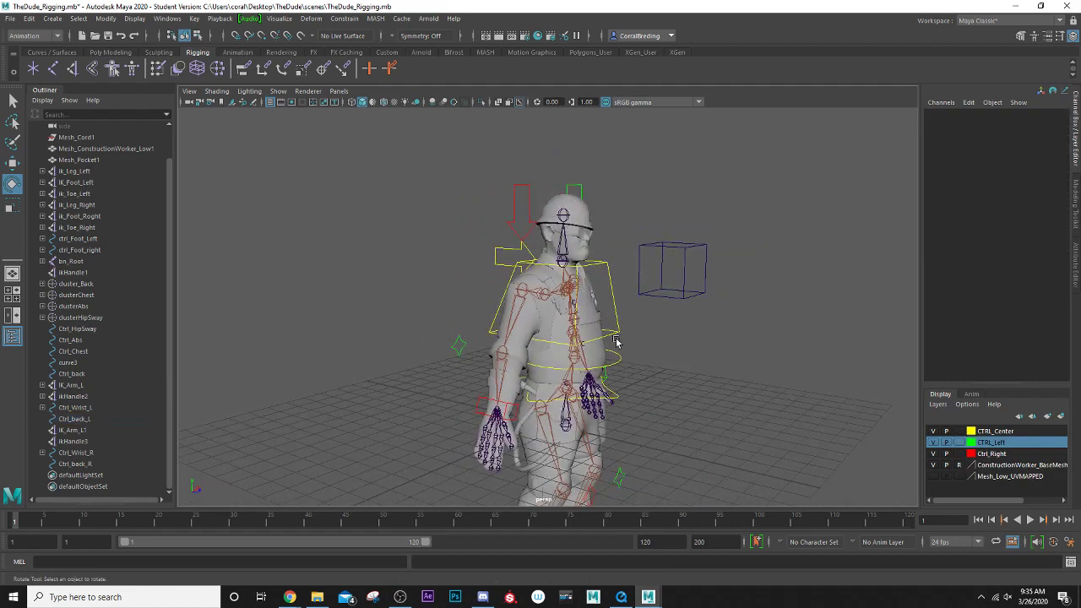
click(457, 348)
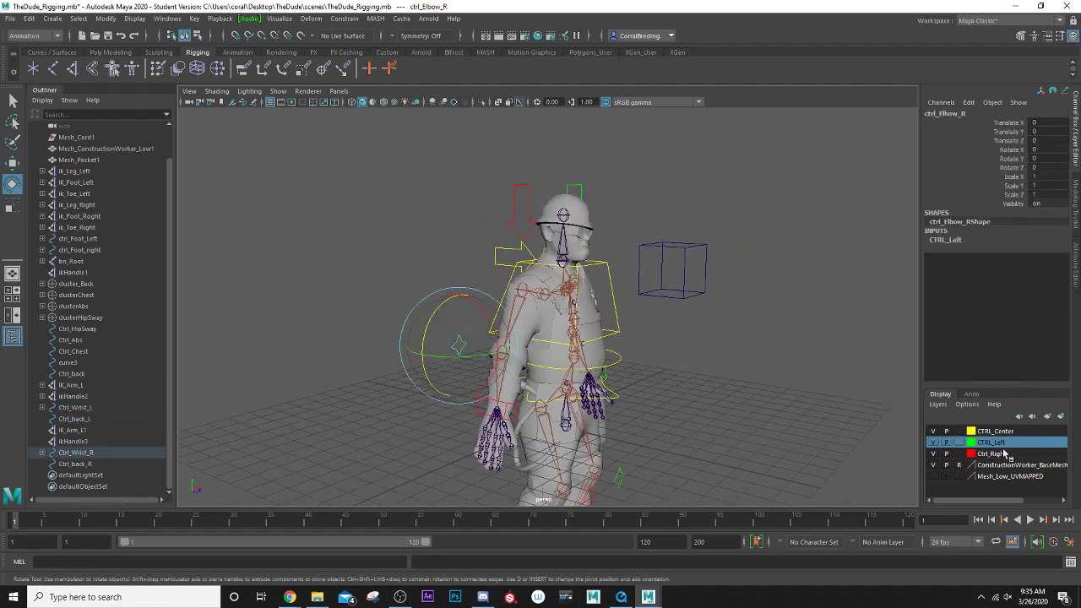
click(1005, 454)
right_click(1005, 456)
click(1009, 483)
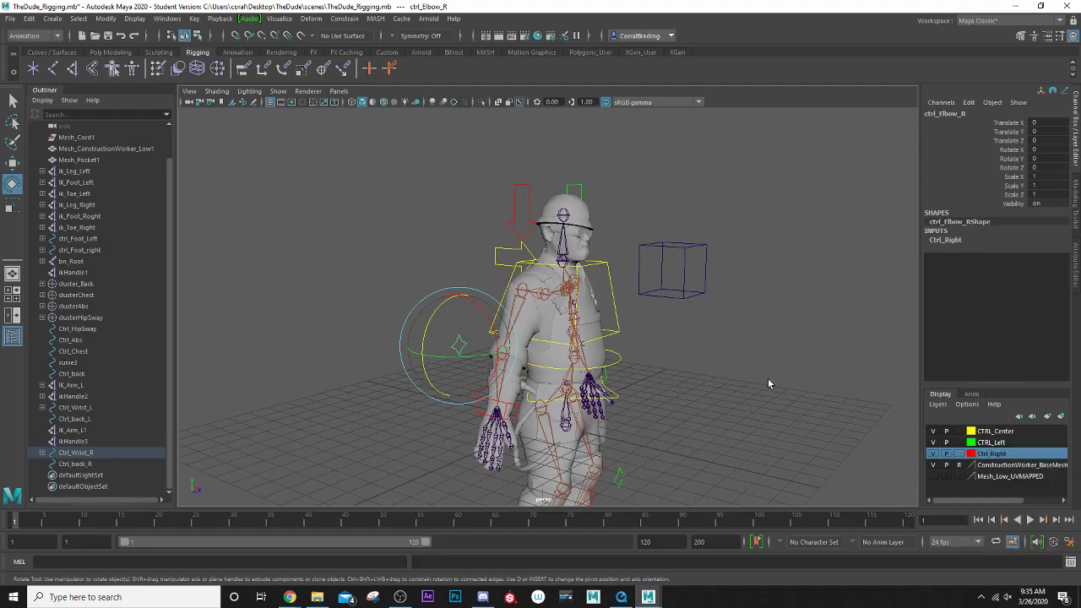
click(760, 380)
alt+drag(687, 391, 656, 386)
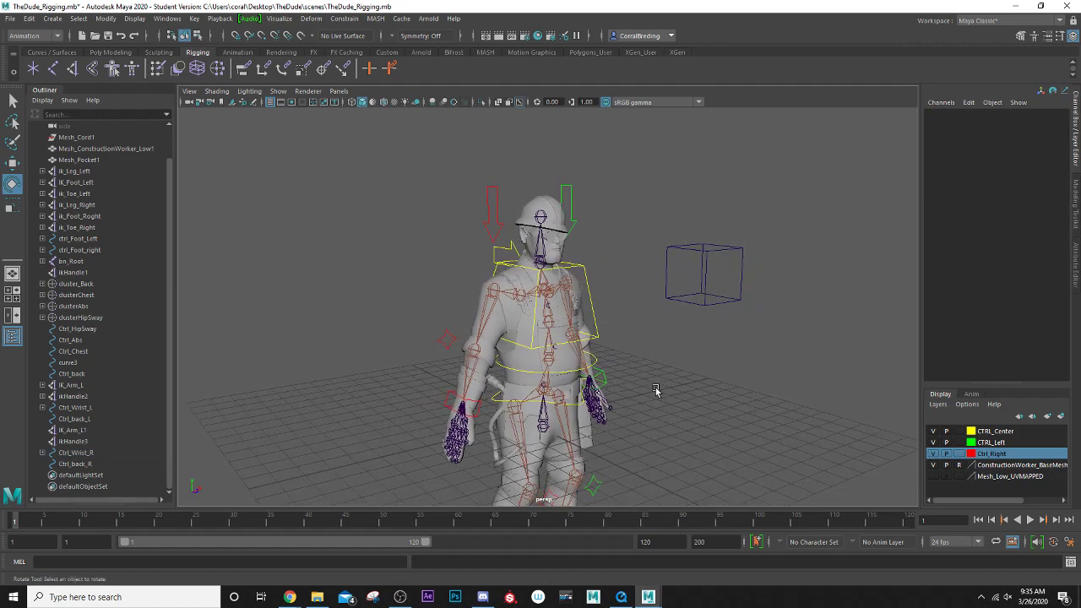
- Orient-constrain the right wrist joint to the Ctrl_Wrist_R control with Maintain offset on and all axes constrained
scroll(427, 343, up, 3)
scroll(426, 343, up, 3)
scroll(427, 350, down, 2)
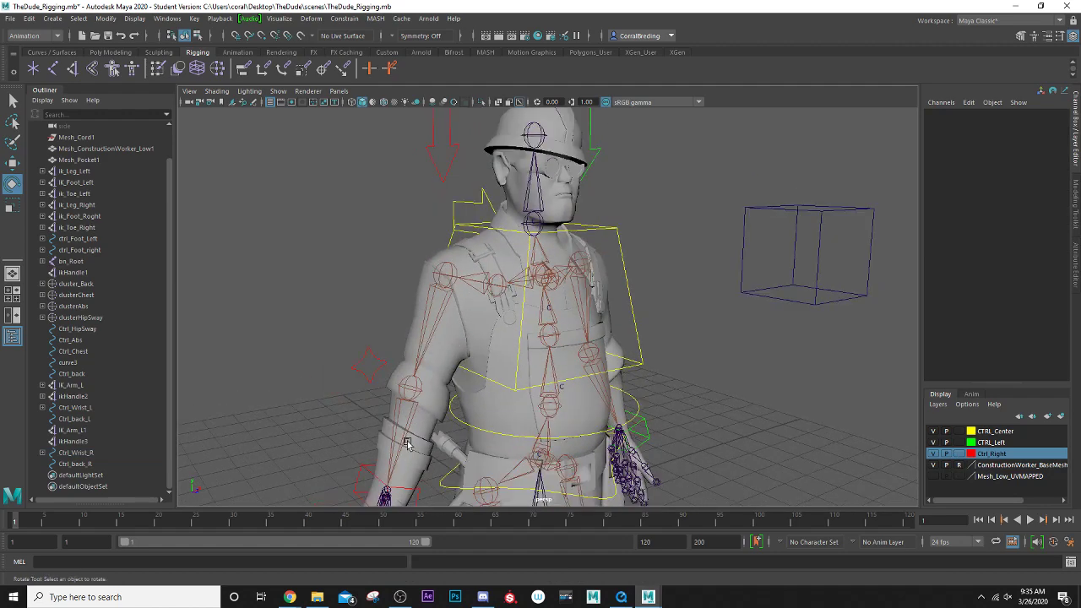
scroll(426, 355, up, 2)
scroll(471, 358, up, 4)
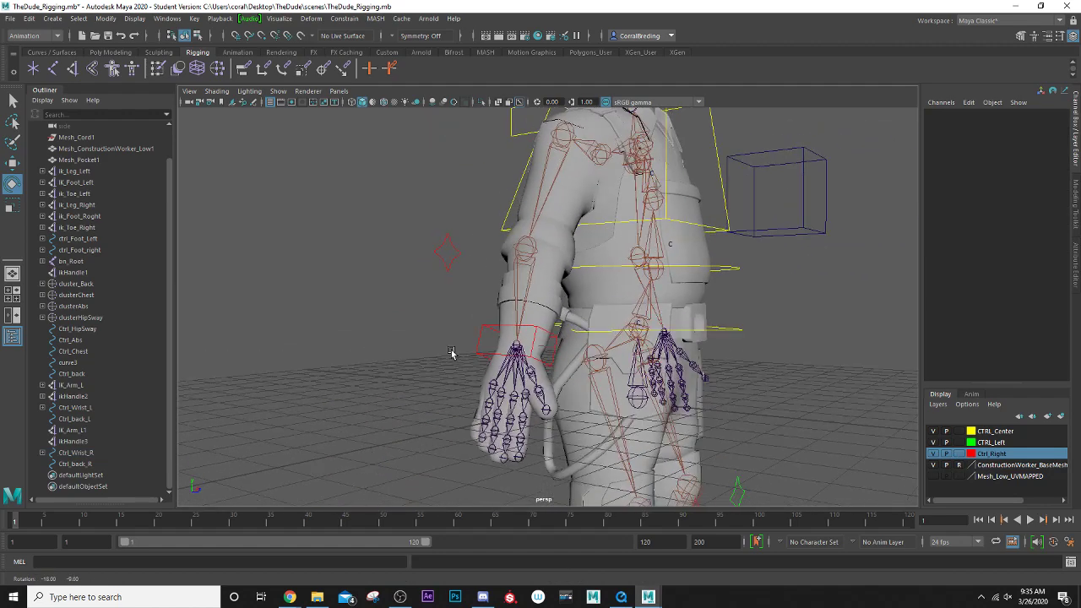
scroll(523, 380, up, 2)
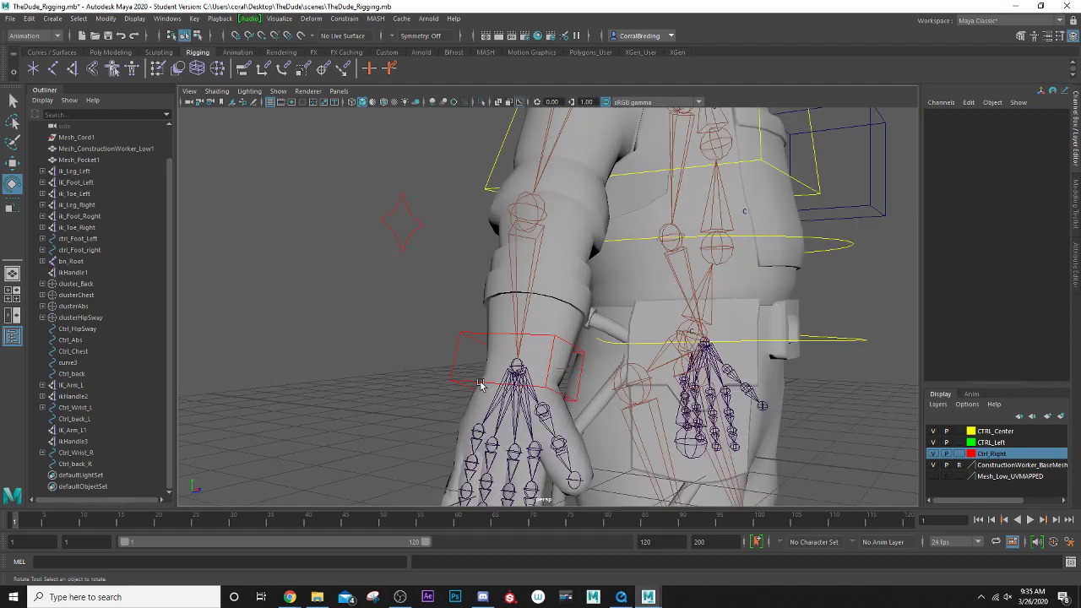
click(462, 381)
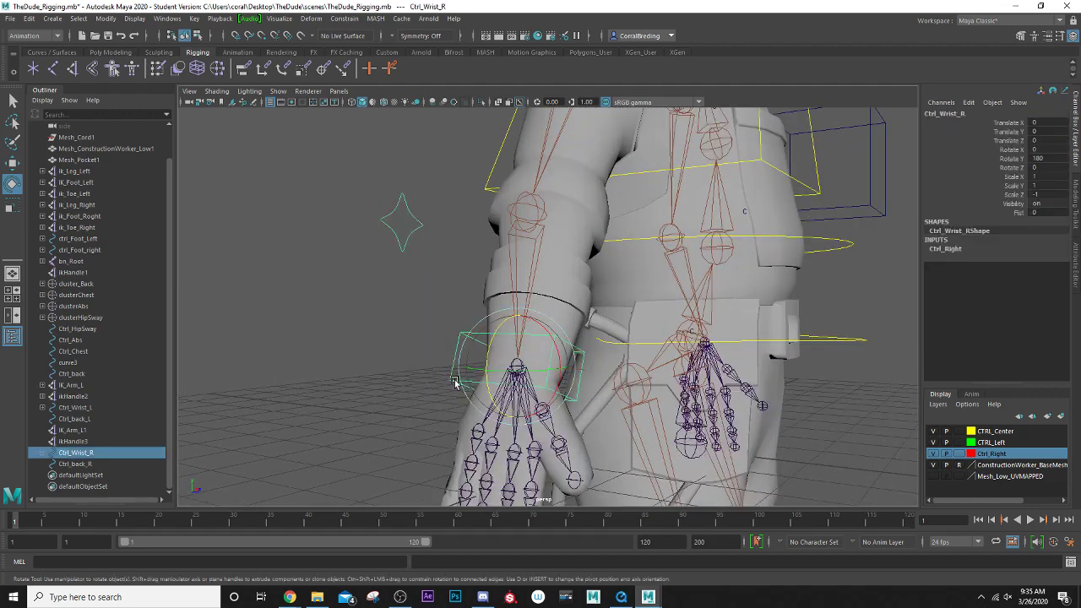
key(q)
scroll(504, 397, up, 3)
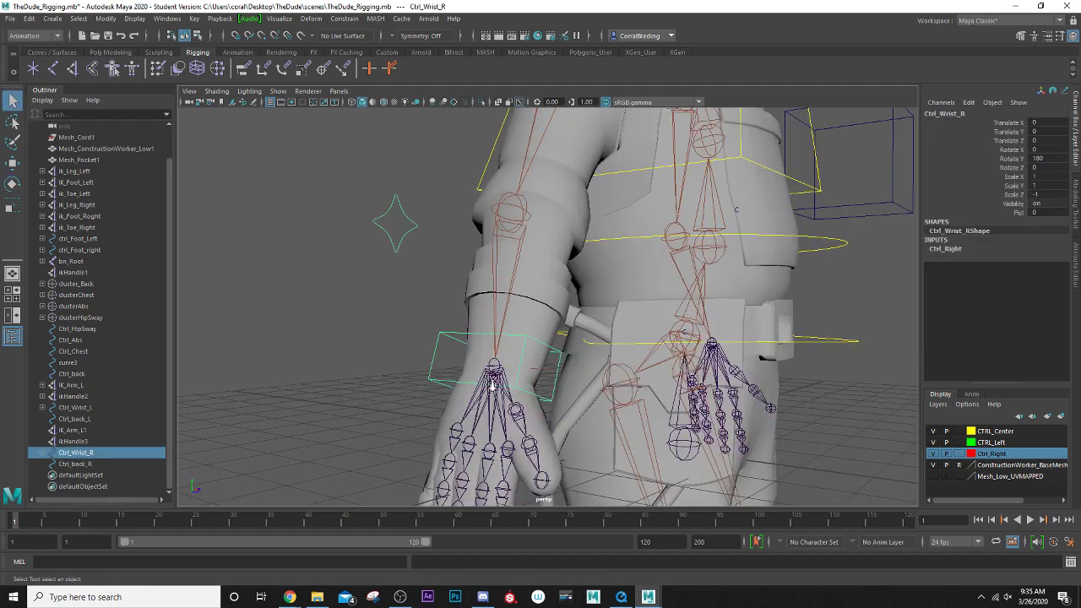
click(478, 399)
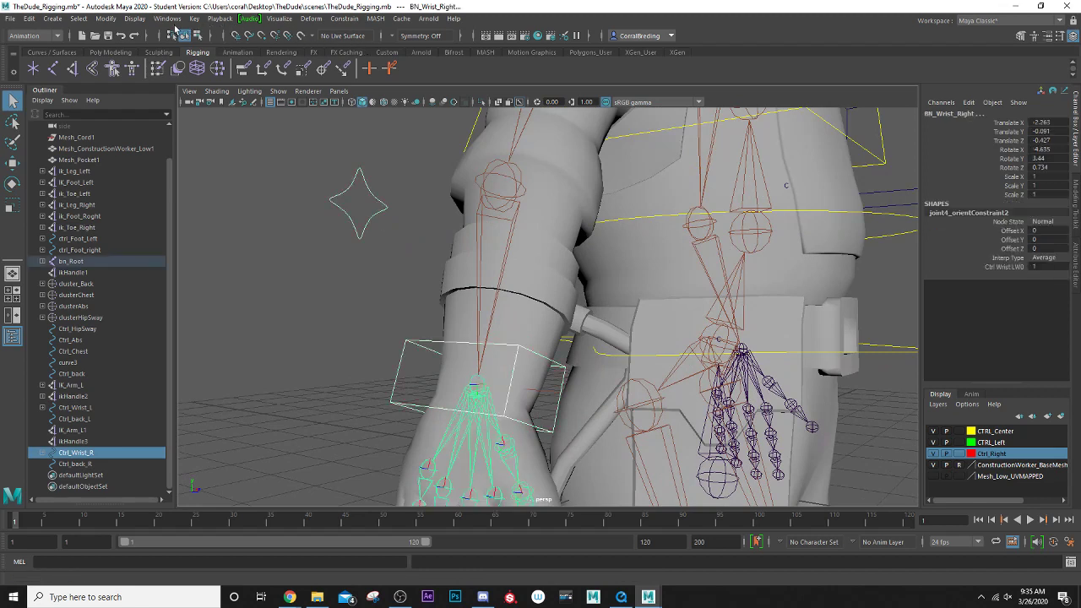
click(56, 36)
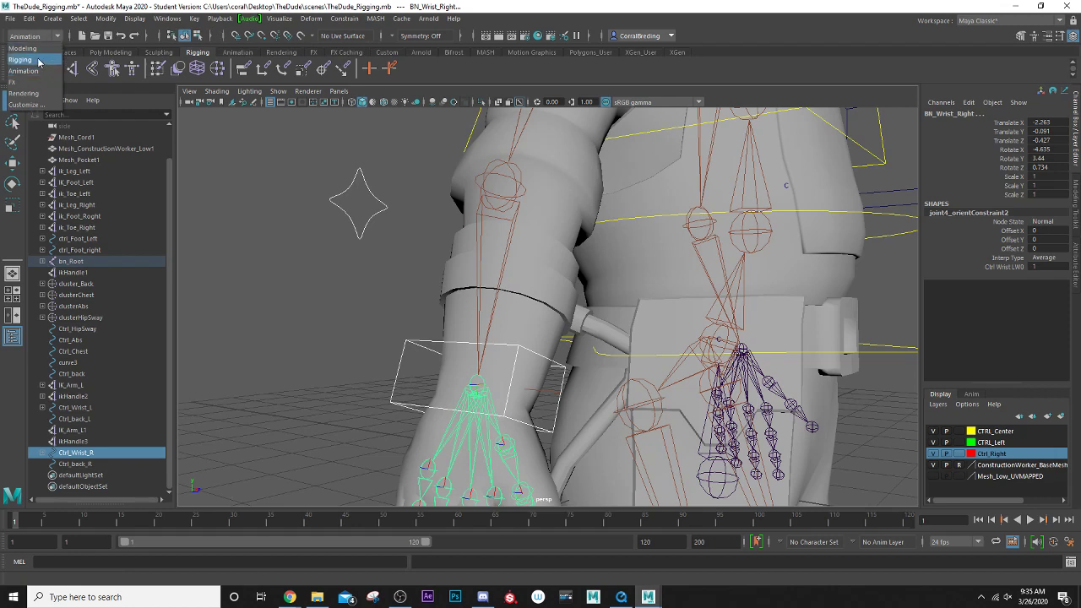
click(38, 60)
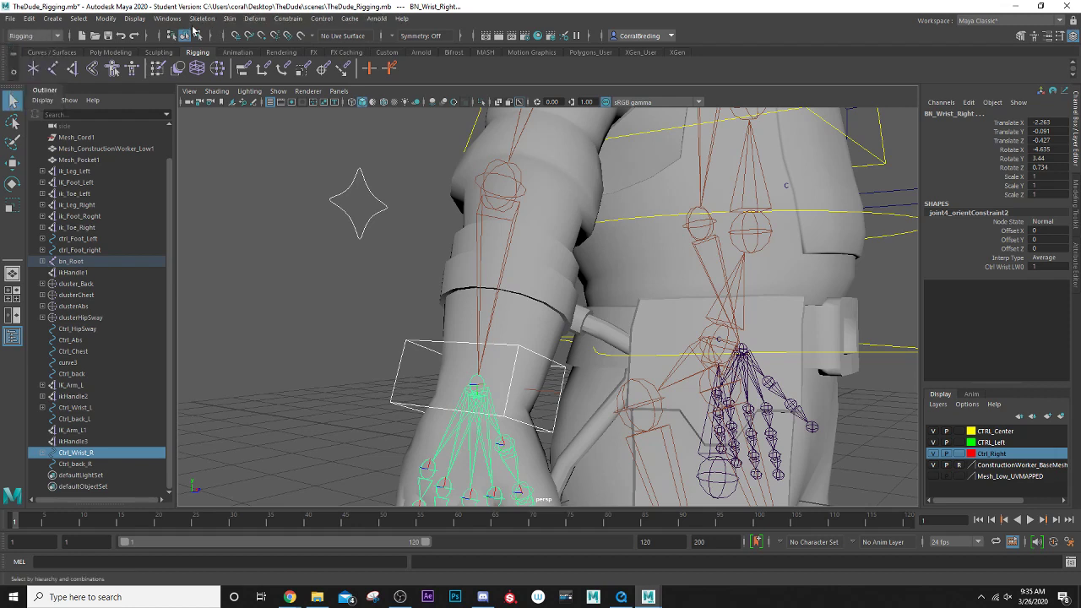
click(289, 18)
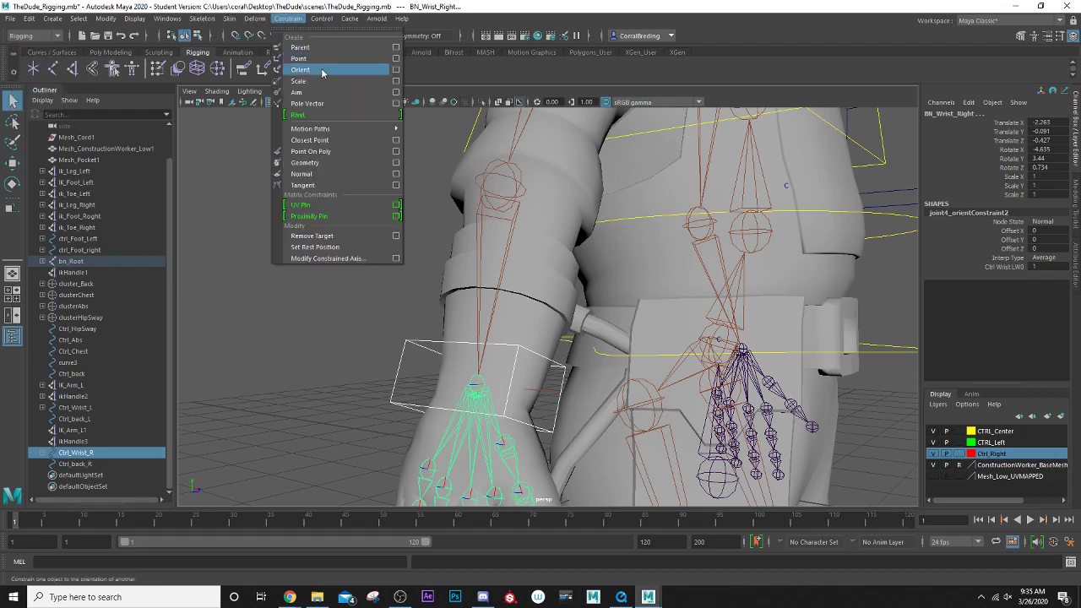
click(396, 69)
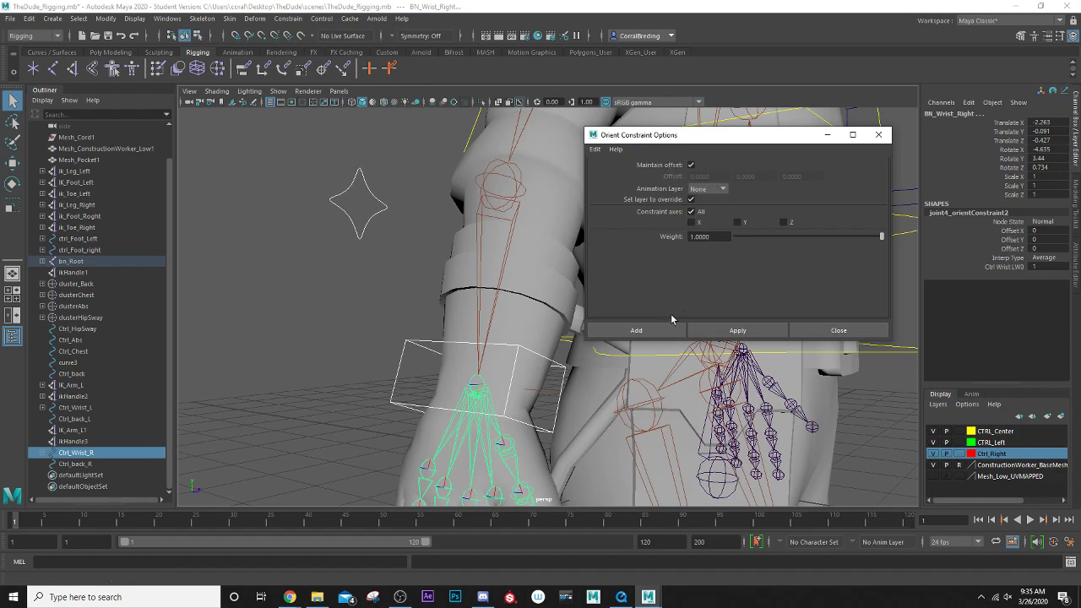
click(698, 330)
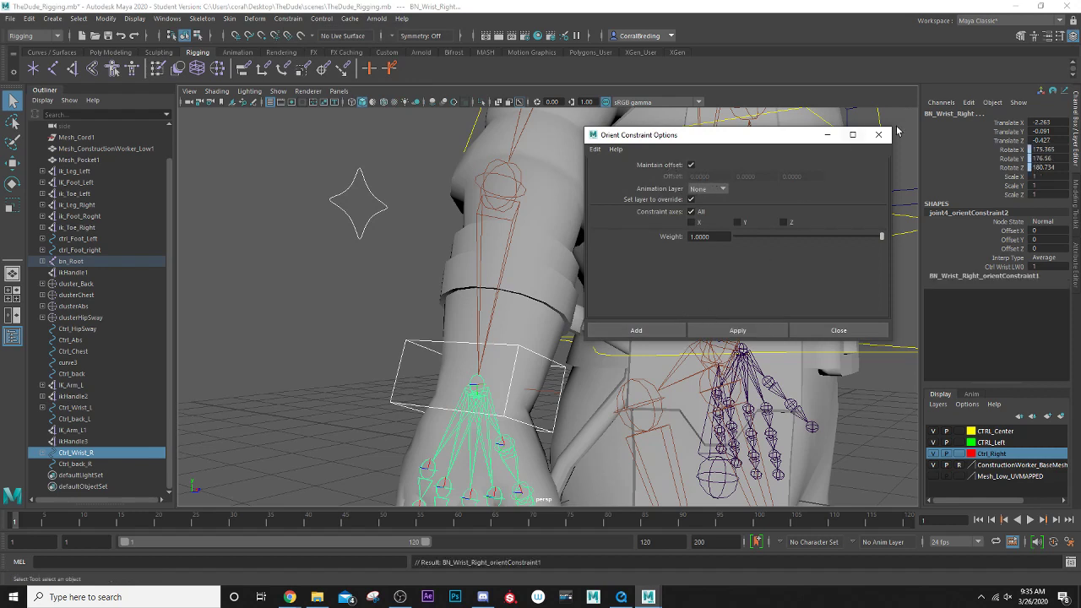
click(878, 134)
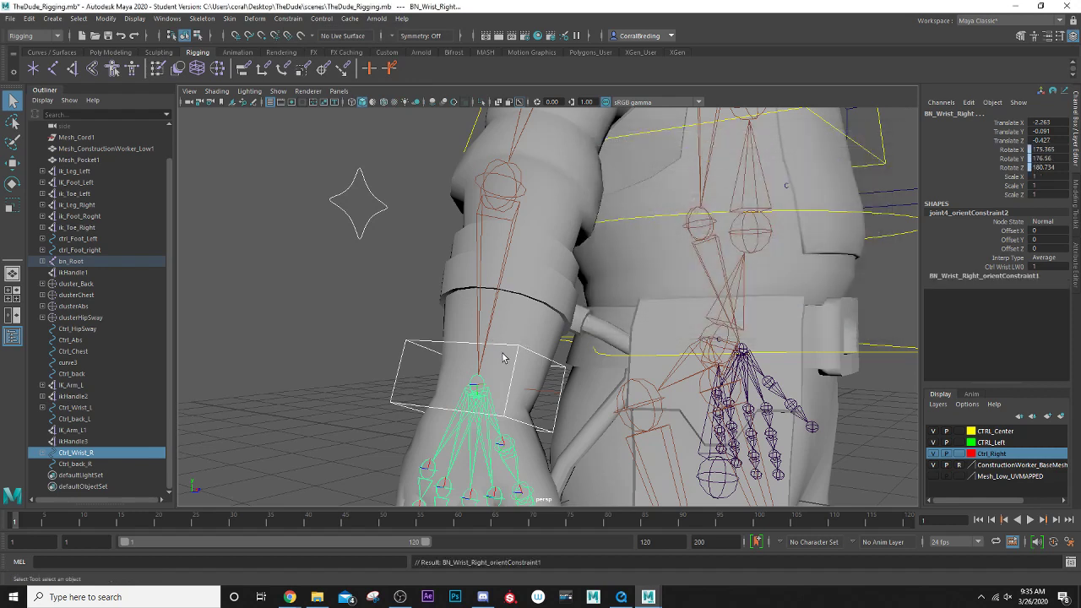
- Point-constrain the right wrist IK handle to the Ctrl_Wrist_R control
click(553, 394)
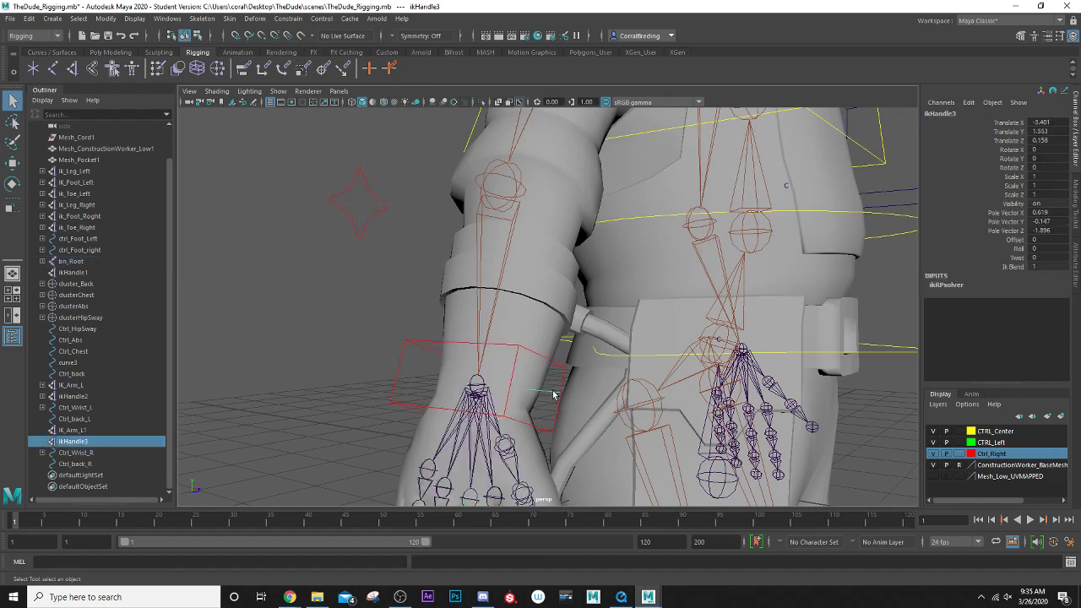
click(518, 347)
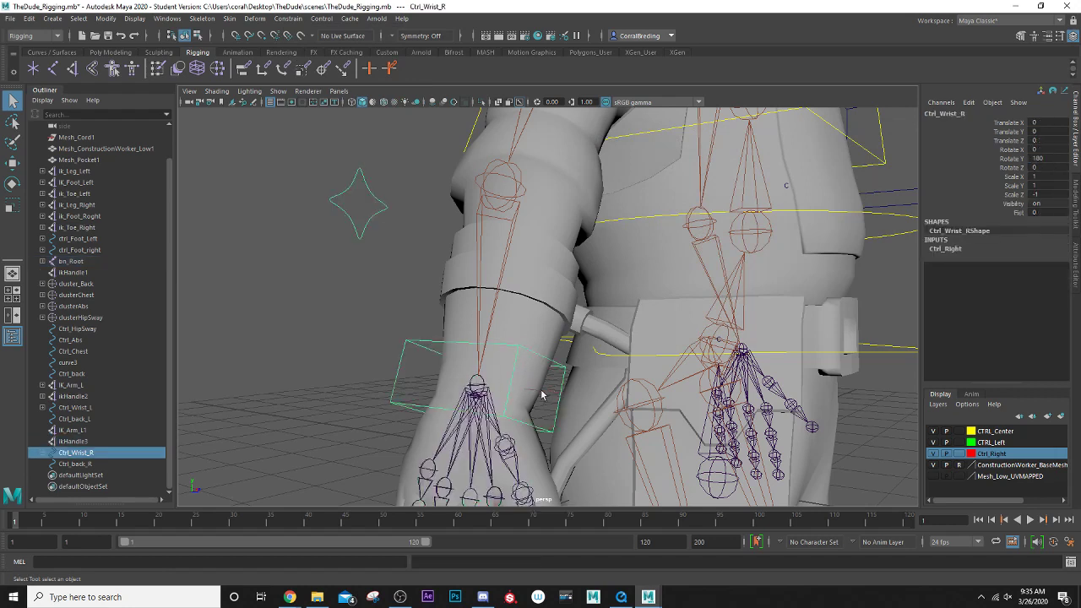
shift+click(548, 395)
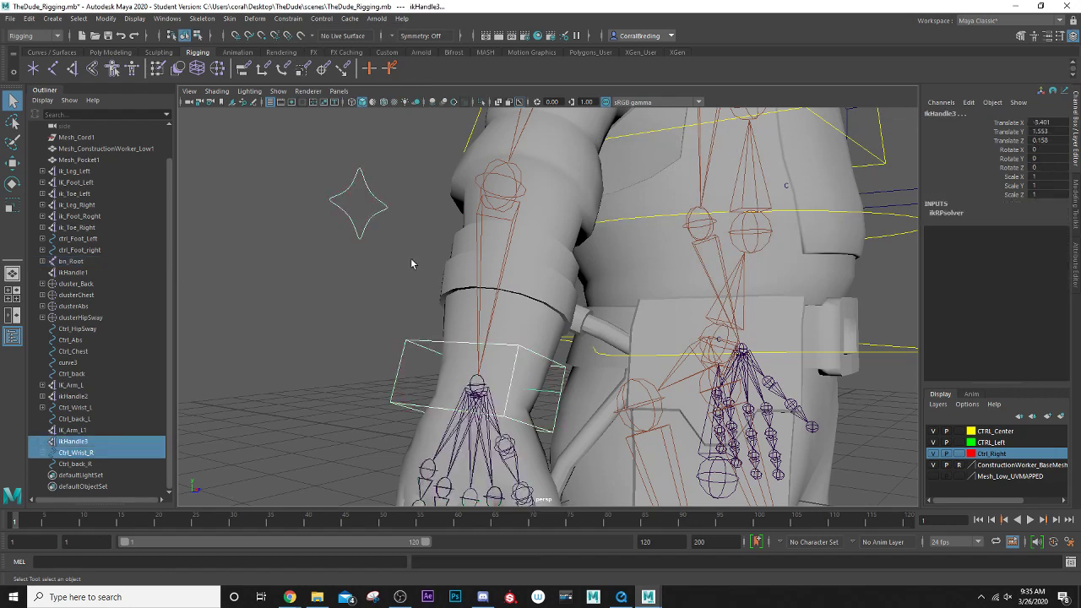
click(287, 19)
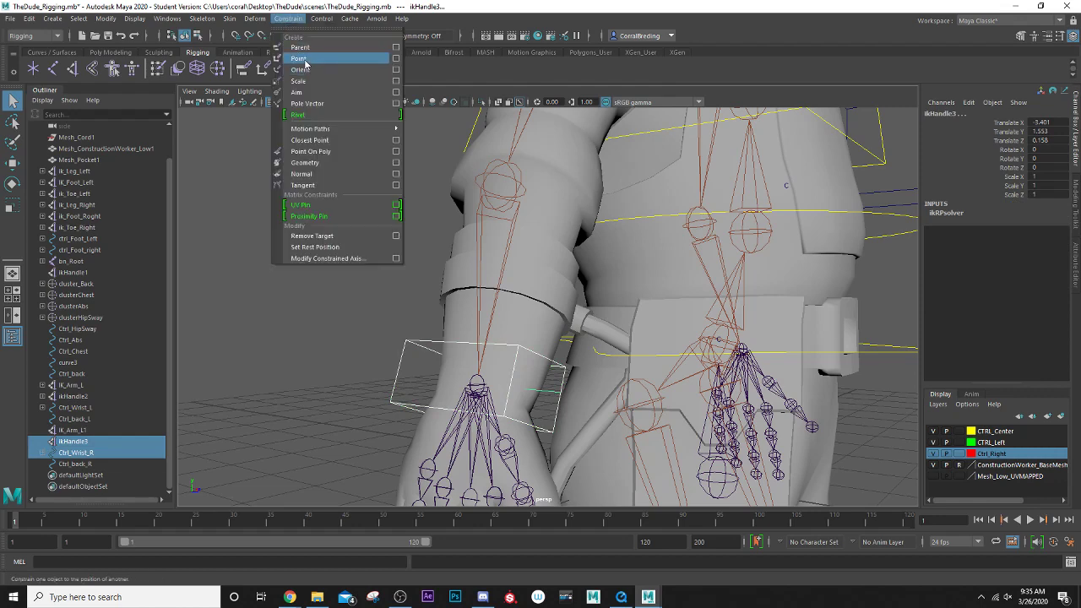
click(305, 59)
- Add a pole vector constraint from the right elbow control to the right wrist IK handle and clear the selection
alt+drag(393, 211, 389, 325)
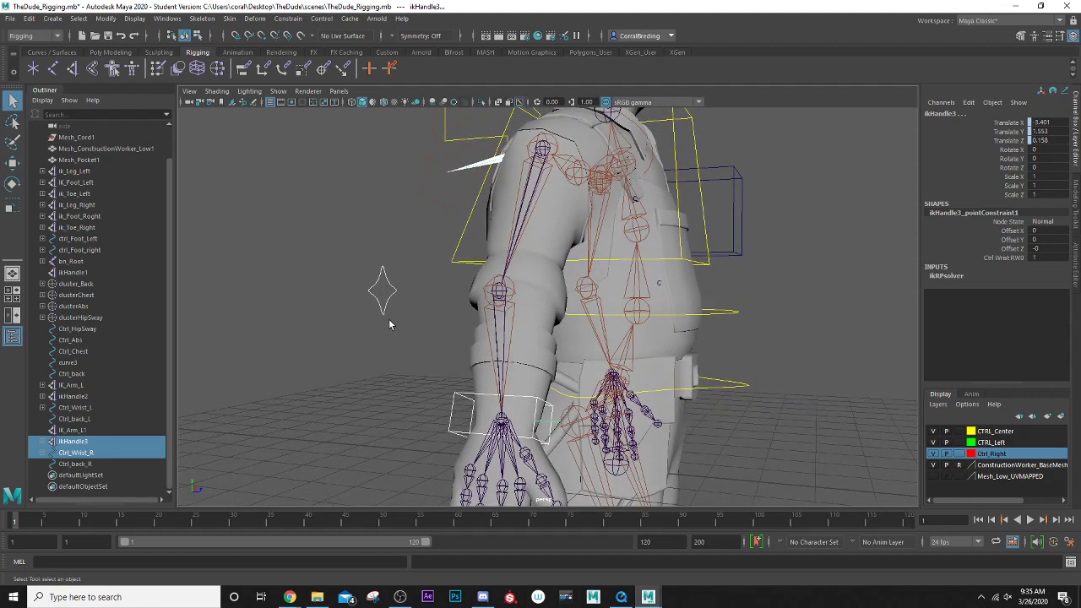
click(549, 424)
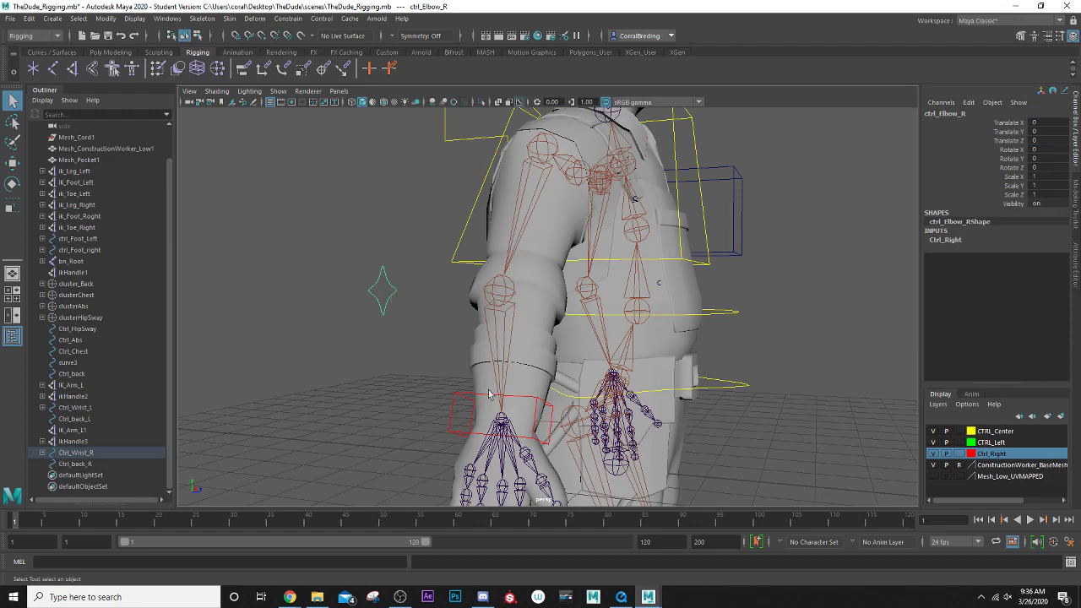
click(545, 425)
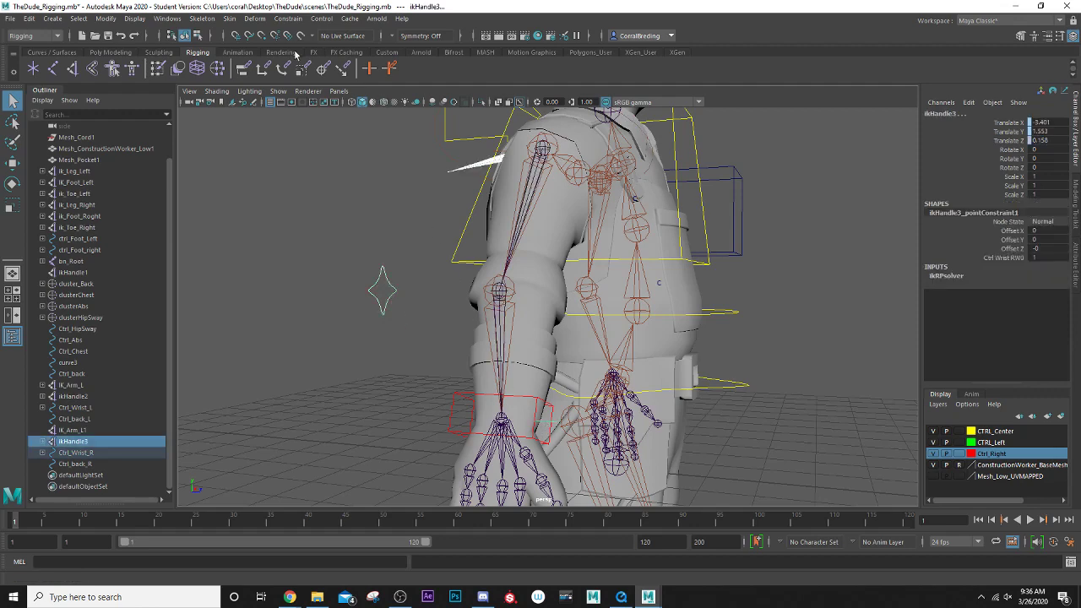
click(287, 18)
click(307, 103)
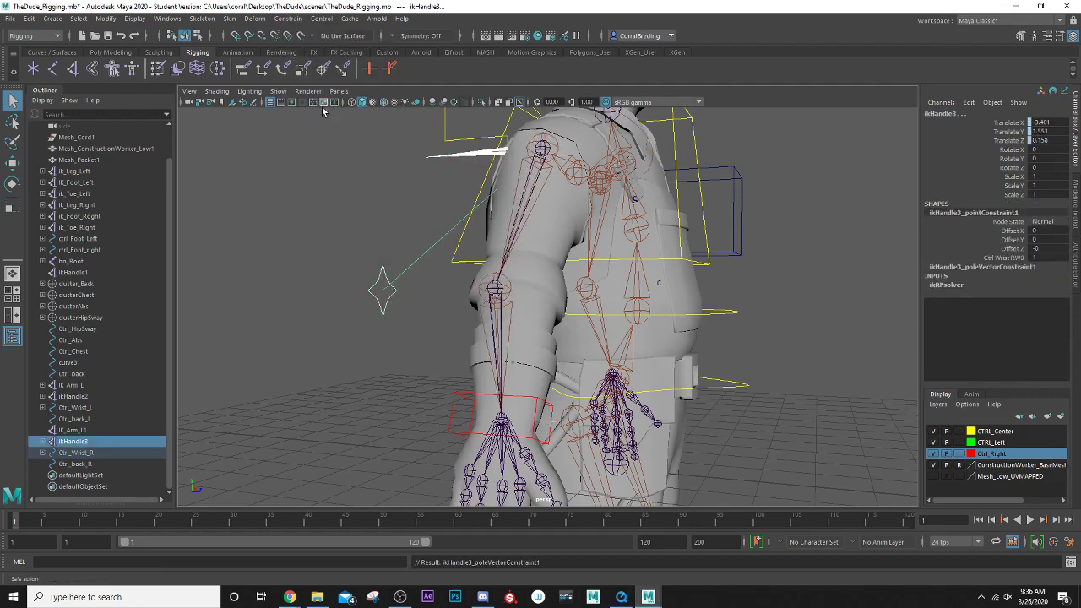
alt+drag(337, 211, 378, 290)
click(384, 357)
- Examine the right clavicle, shoulder and upper arm joints from several angles
alt+drag(390, 348, 410, 386)
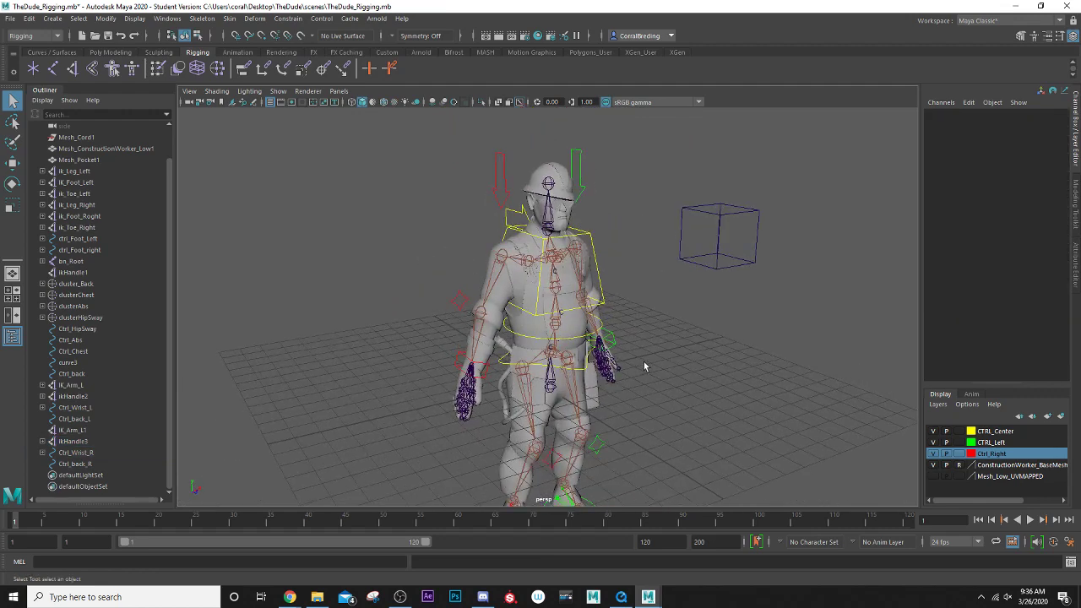
alt+drag(643, 366, 566, 231)
scroll(456, 227, up, 6)
alt+drag(414, 225, 435, 239)
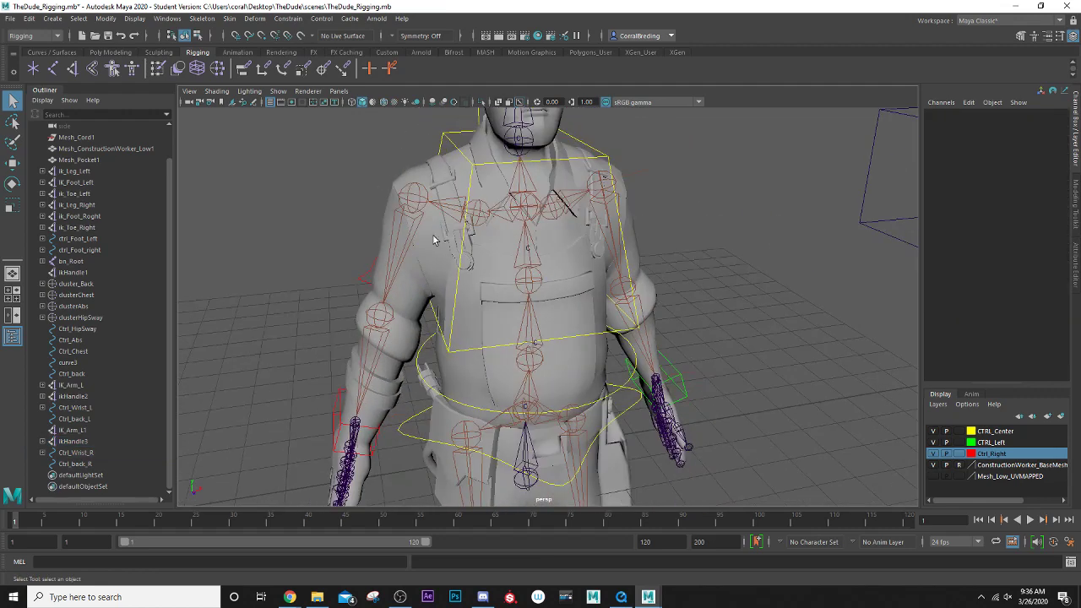
scroll(434, 231, up, 2)
alt+middle_drag(434, 229, 460, 321)
alt+drag(459, 320, 475, 277)
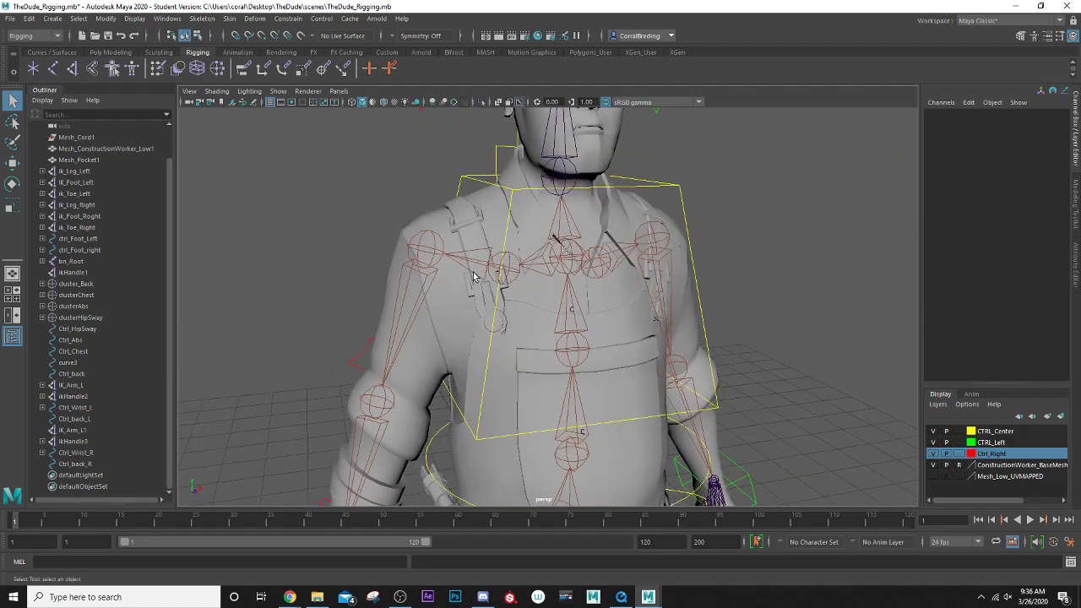
click(519, 273)
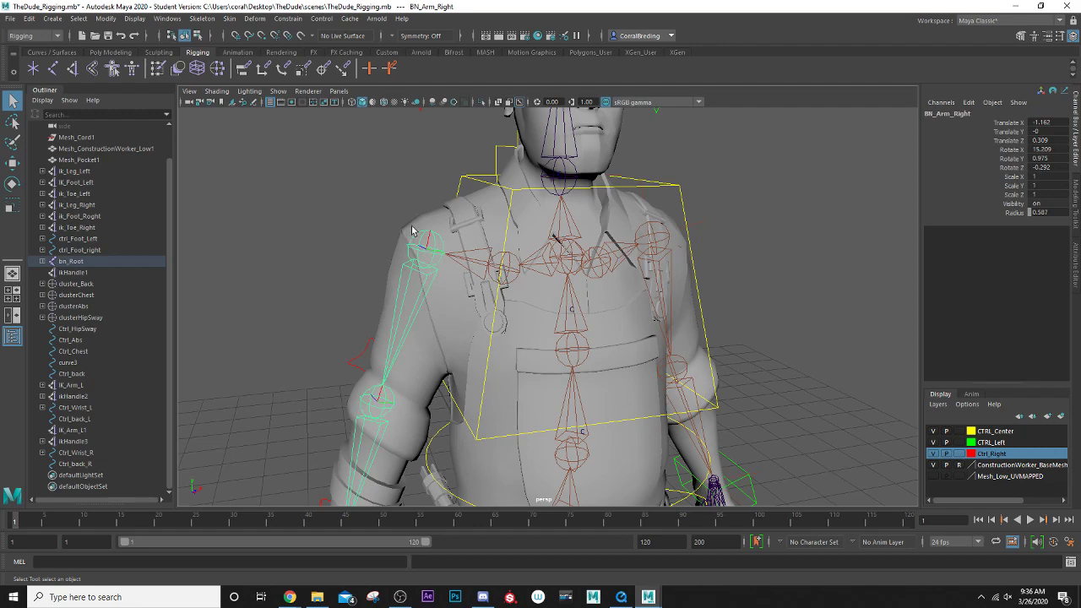
alt+drag(507, 267, 406, 245)
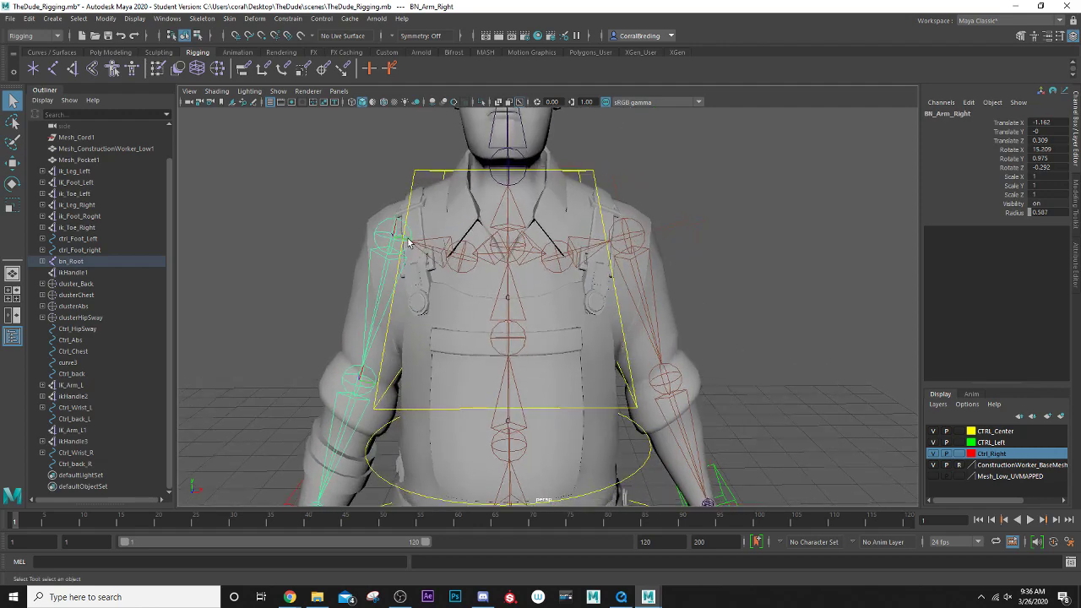
alt+drag(427, 281, 549, 262)
alt+drag(482, 186, 250, 260)
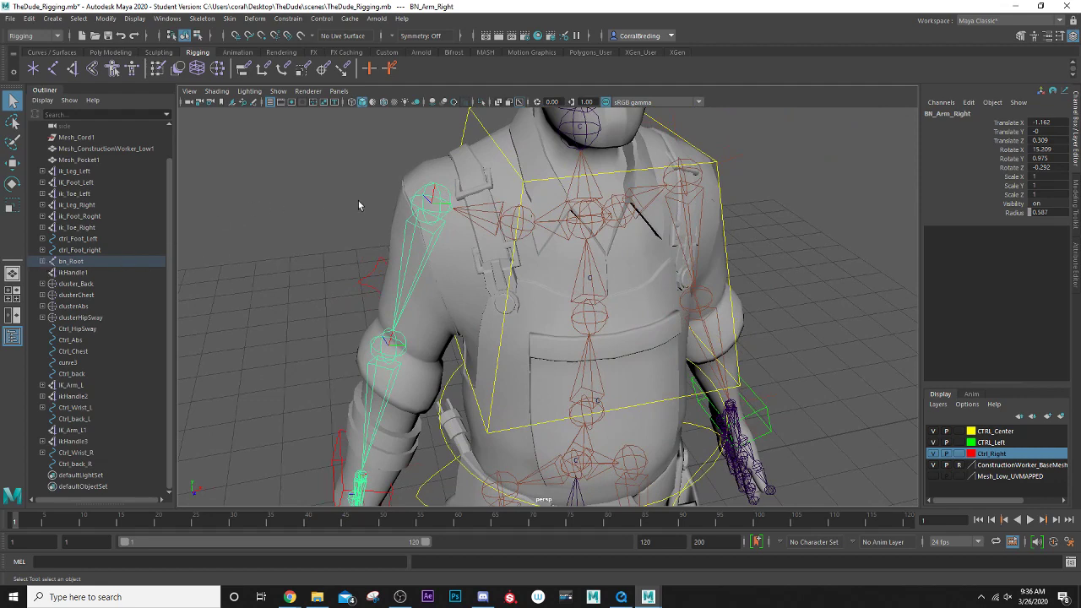
scroll(266, 364, down, 3)
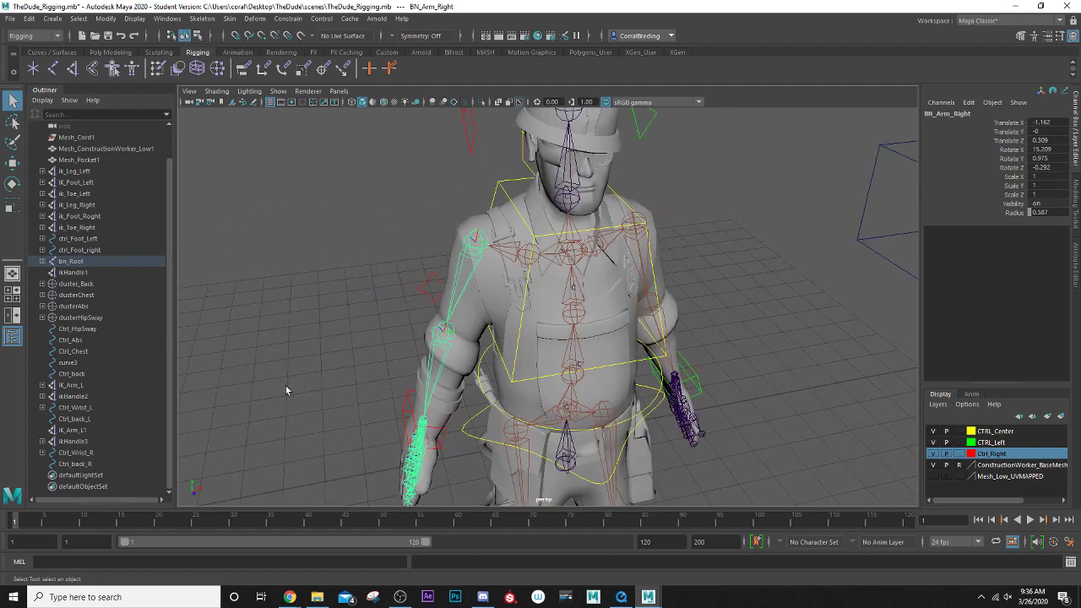
- Identify the two wrist IK handles and rename the left one to ikWrist_L
alt+middle_drag(283, 387, 353, 279)
scroll(388, 305, up, 3)
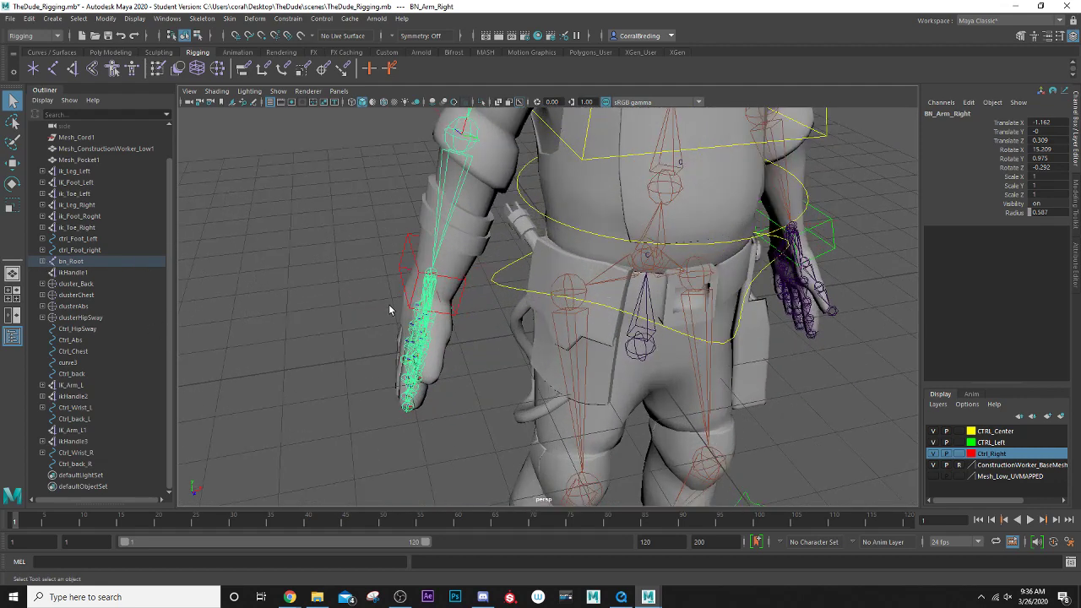
click(481, 270)
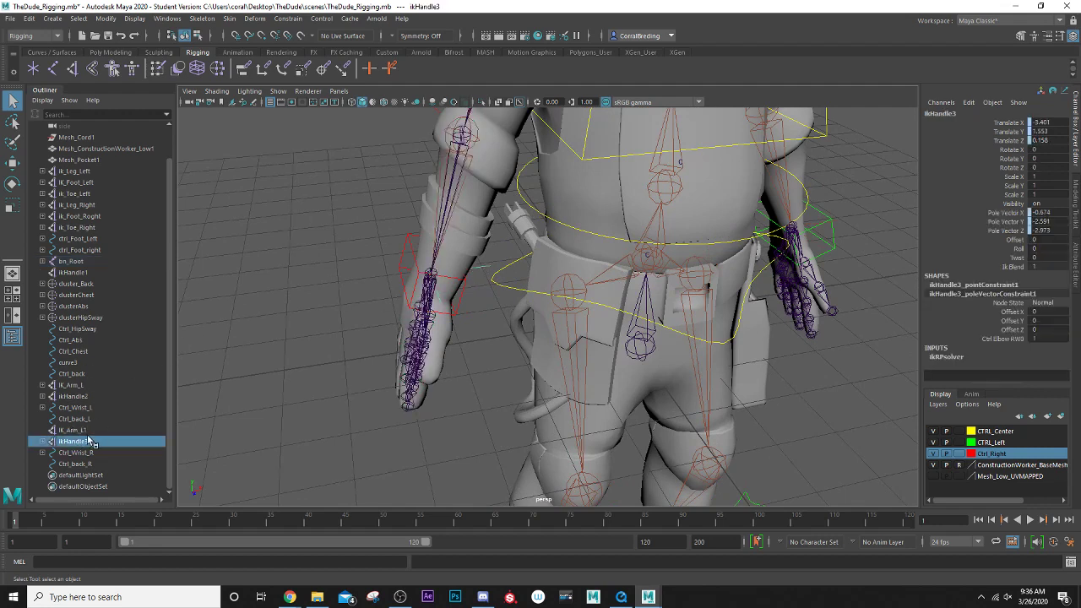
click(87, 397)
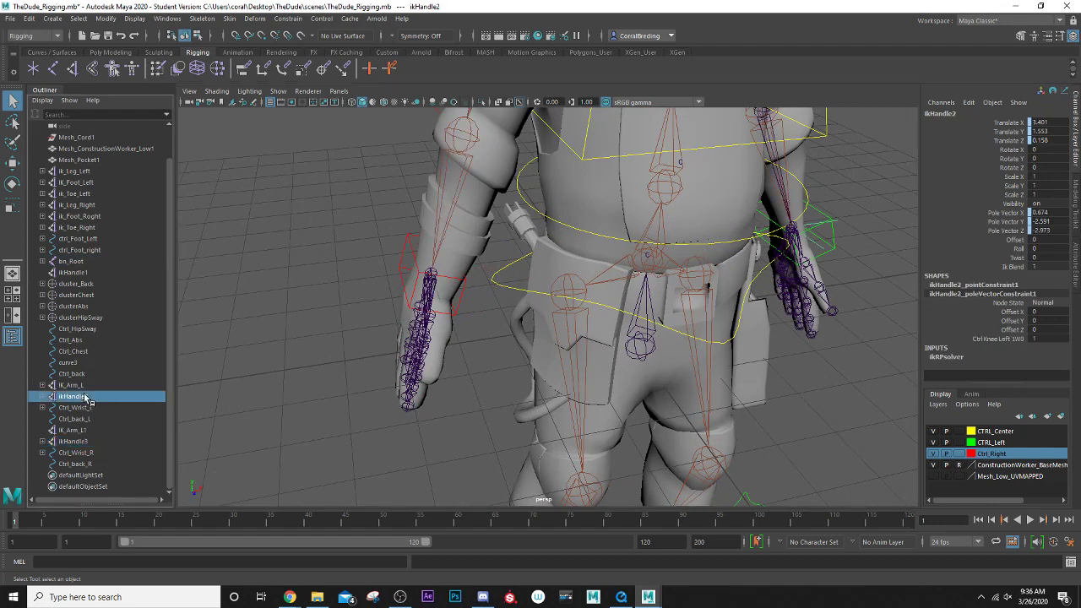
click(76, 441)
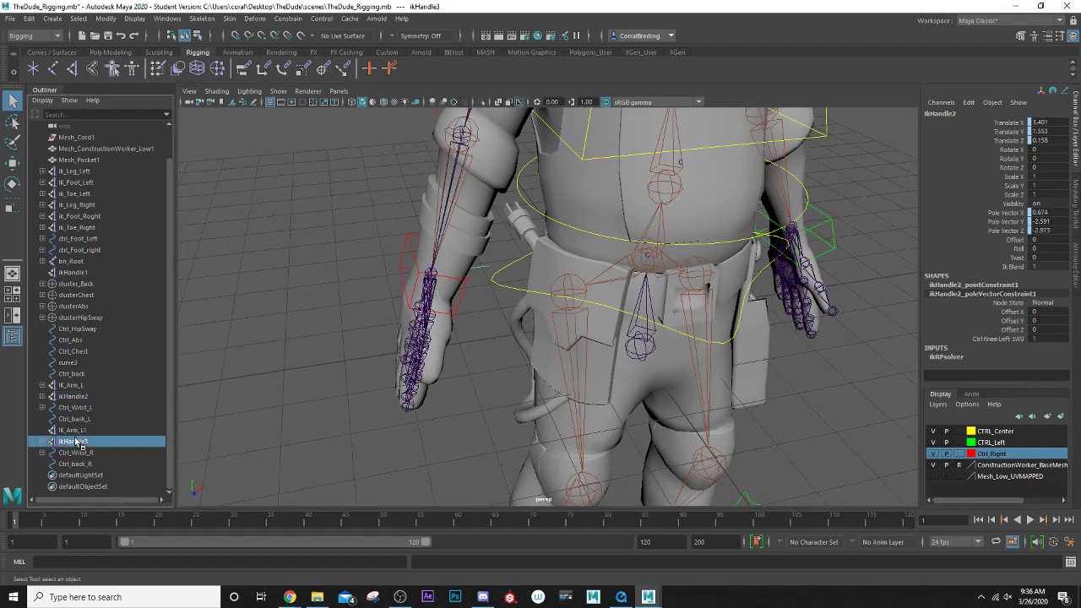
click(82, 397)
double_click(82, 397)
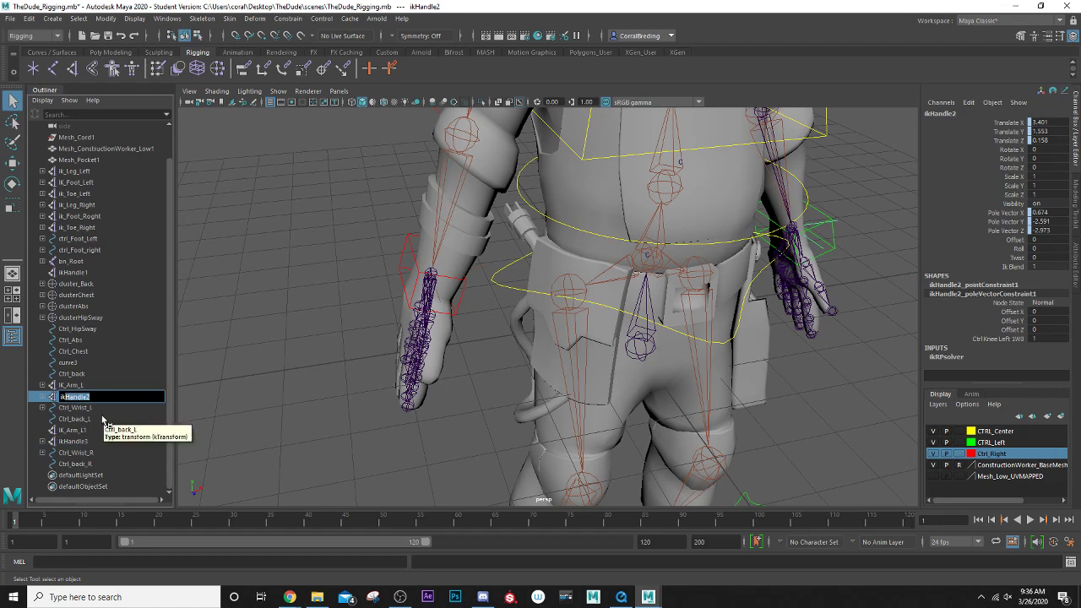
text(Wrist_L)
key(Return)
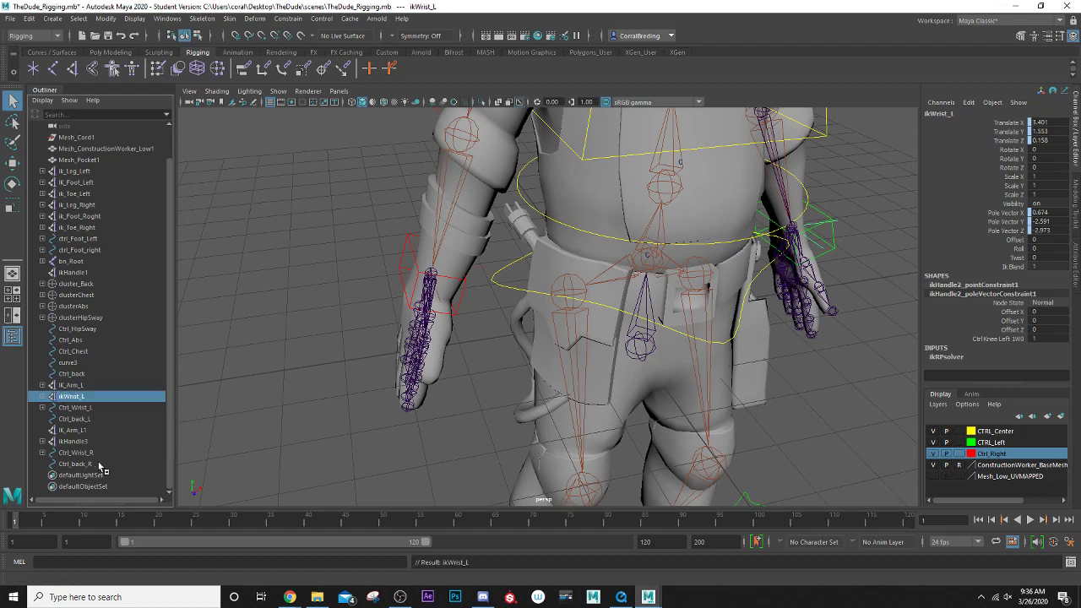
- Rename the right wrist IK handle to ikWrist_R
click(82, 441)
double_click(82, 440)
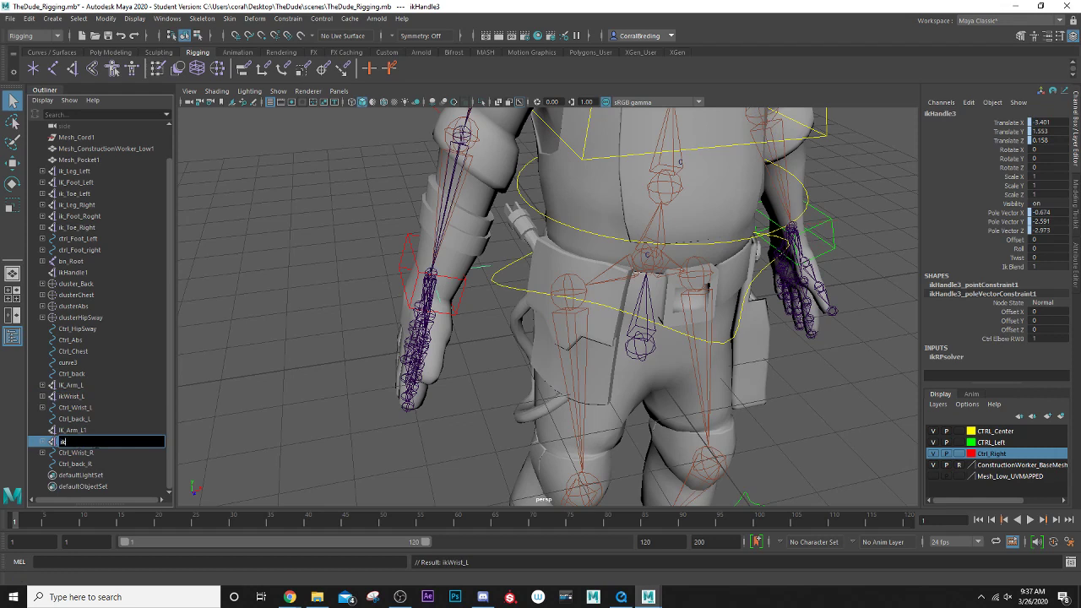
text(ikWrist_R)
key(Return)
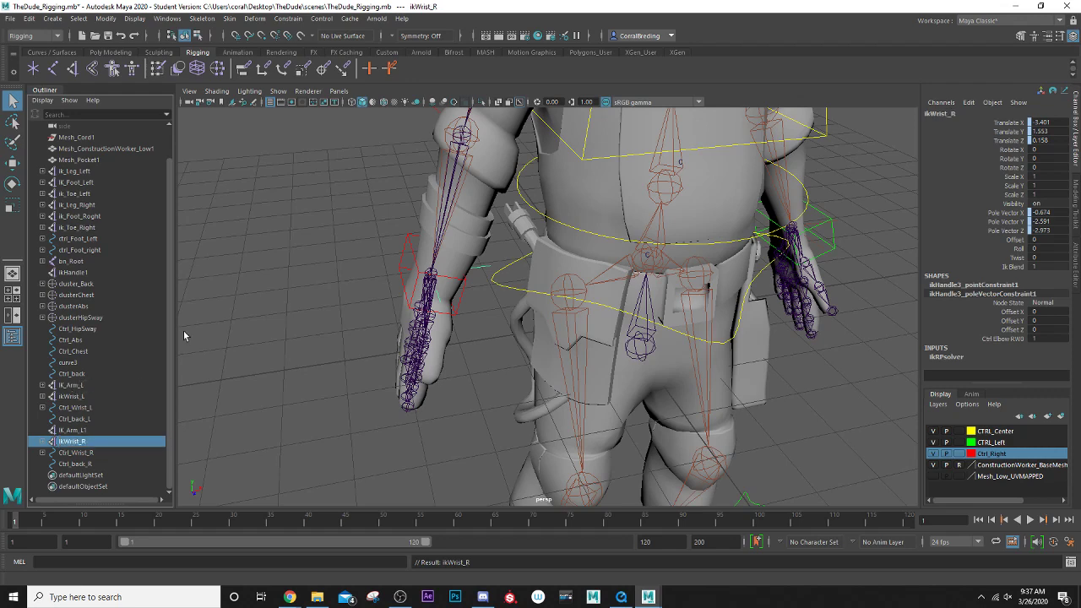
- Create an IK handle with the Single-Chain Solver from the right clavicle joint to the right shoulder joint
alt+drag(186, 330, 304, 345)
alt+middle_drag(464, 193, 409, 382)
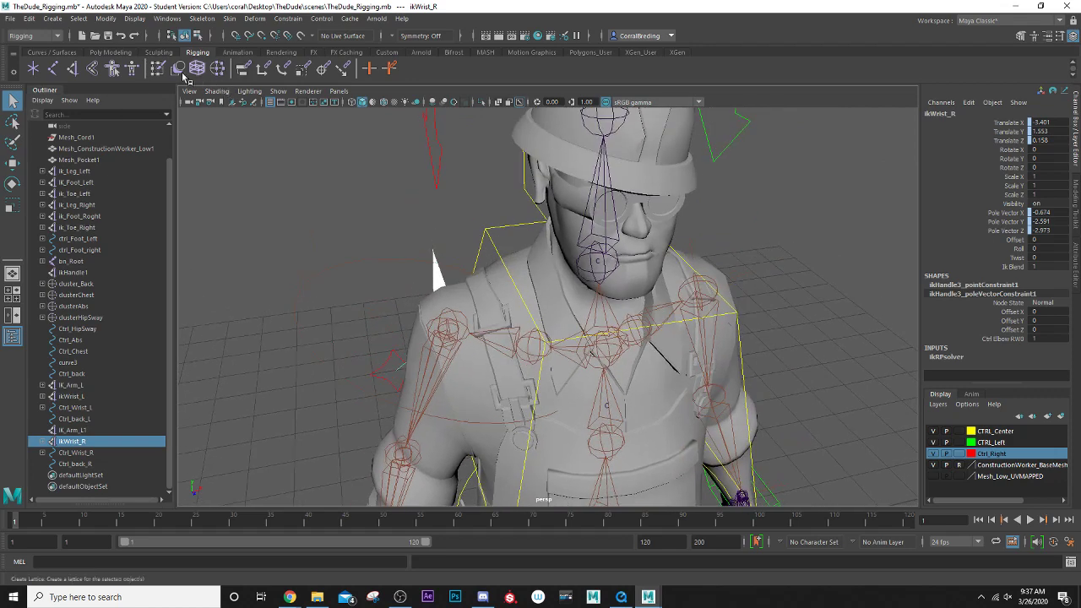
click(74, 70)
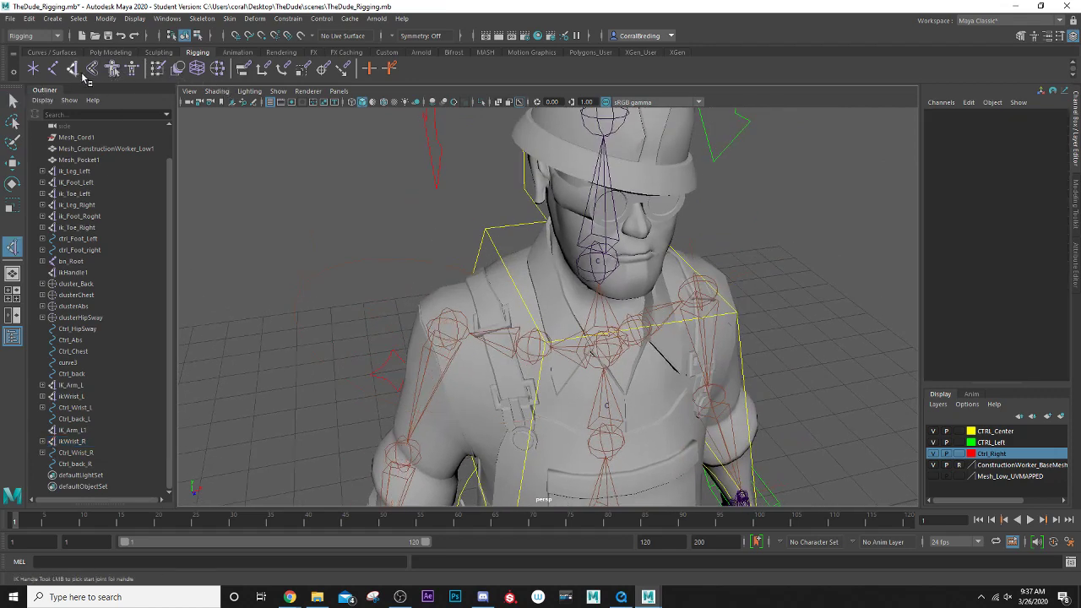
double_click(74, 70)
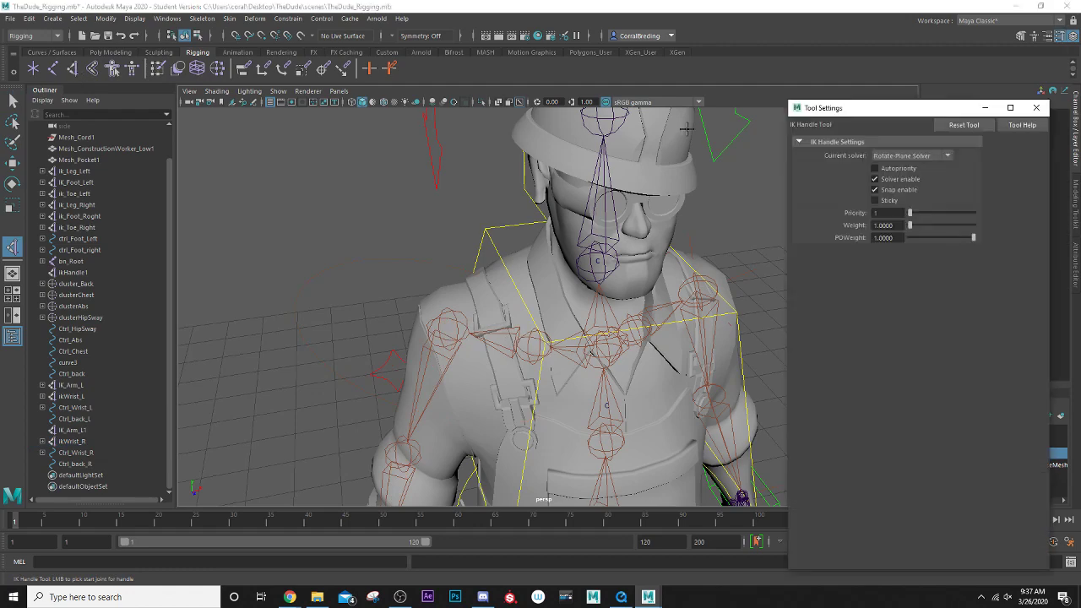
click(893, 157)
click(896, 176)
alt+drag(508, 330, 504, 312)
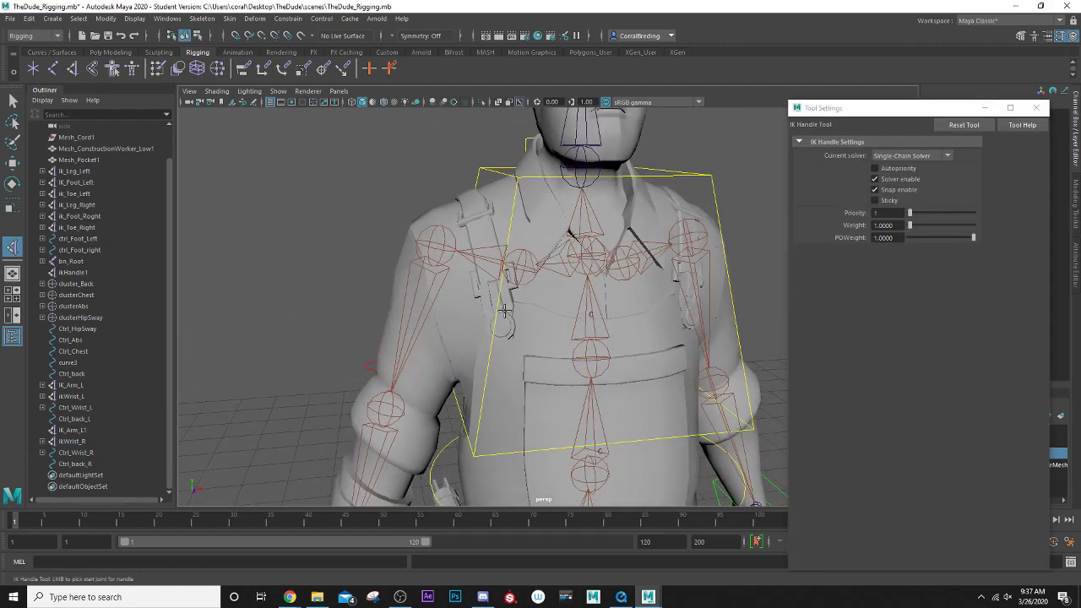
click(530, 261)
click(519, 265)
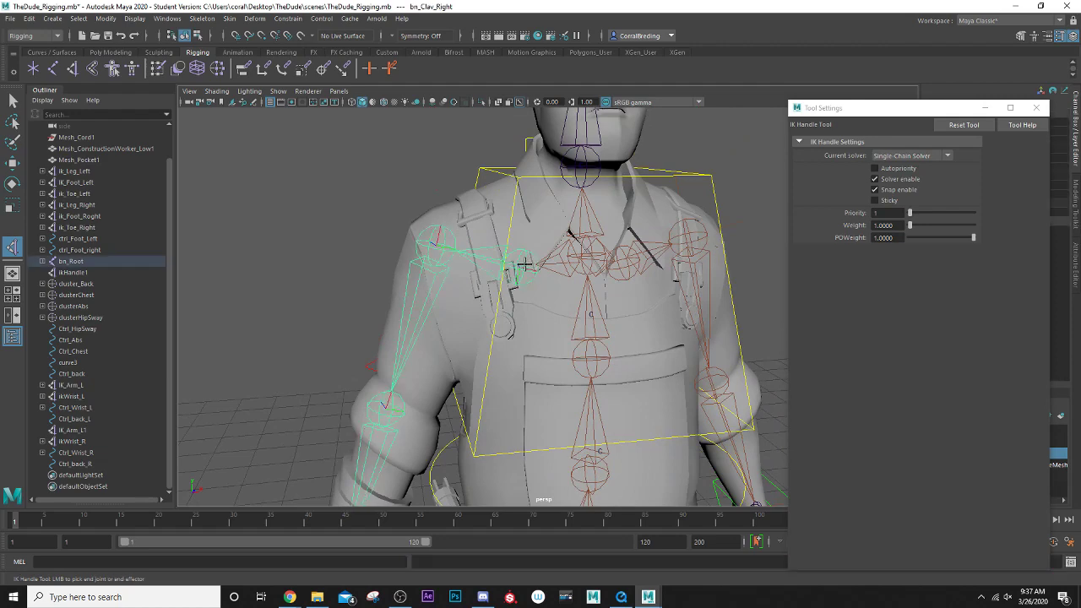
click(432, 242)
alt+drag(391, 258, 439, 313)
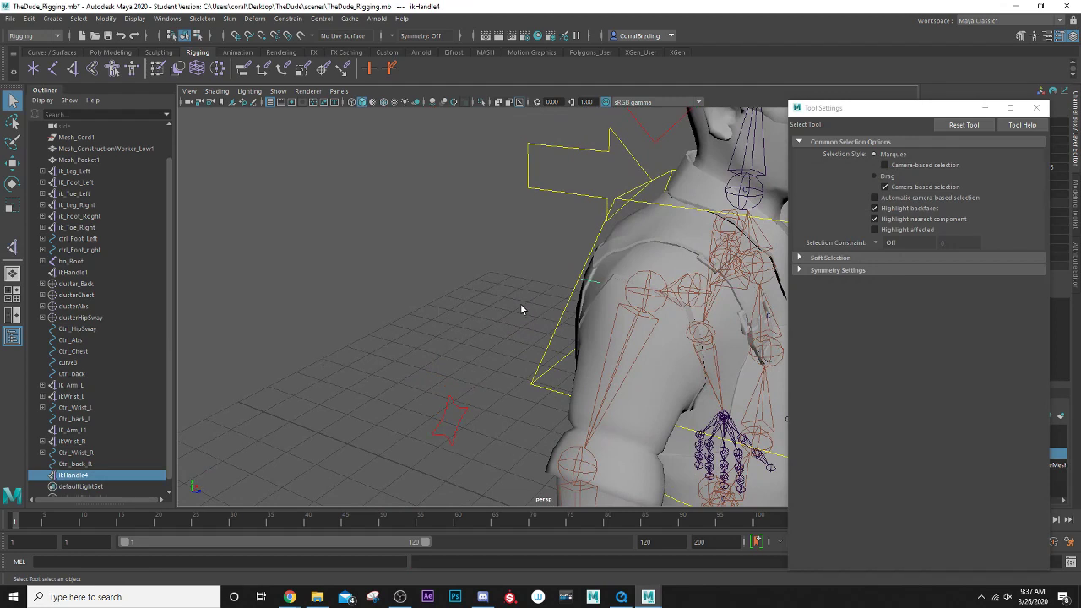
- Test the new right clavicle IK handle by moving it vertically, and close the tool settings
key(w)
drag(649, 247, 651, 265)
scroll(641, 274, down, 4)
alt+drag(538, 300, 522, 294)
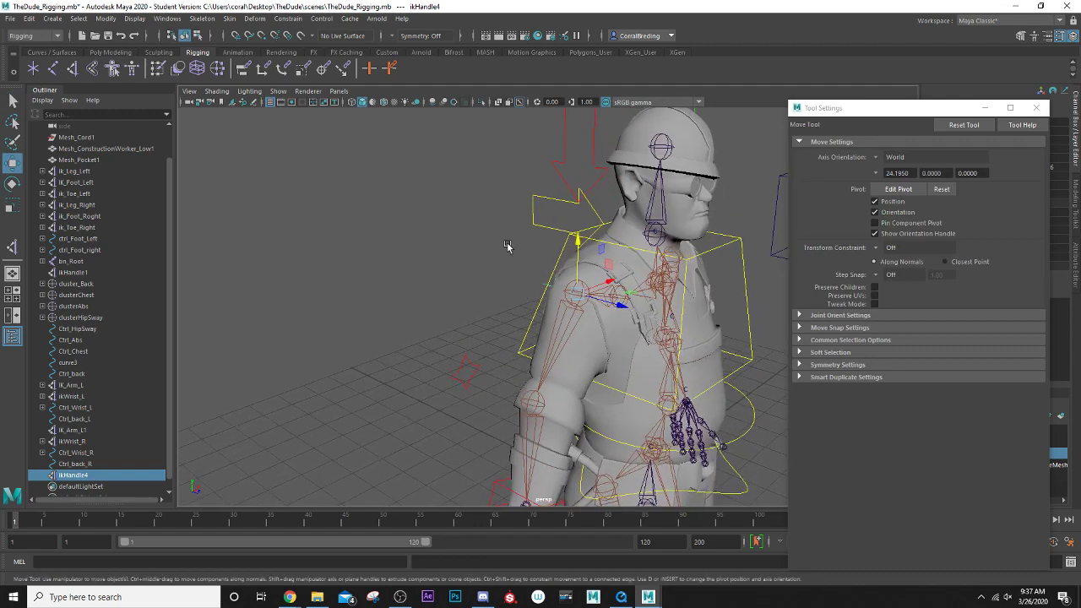
click(1036, 107)
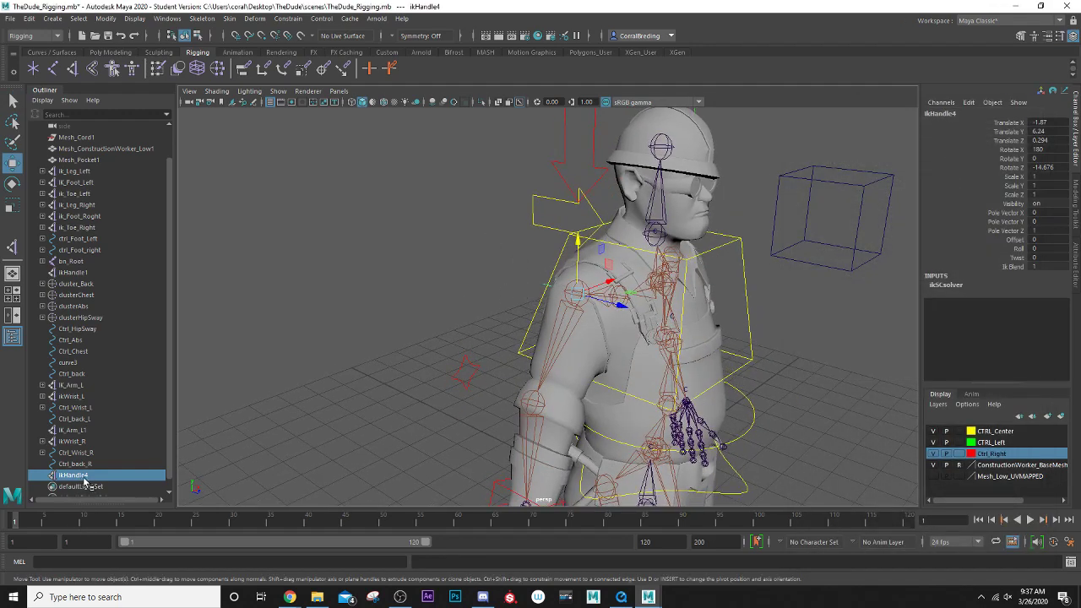
- Rename the new clavicle IK handle to ik_Clav_Left, correcting the name to ik_Clav_Right
double_click(84, 476)
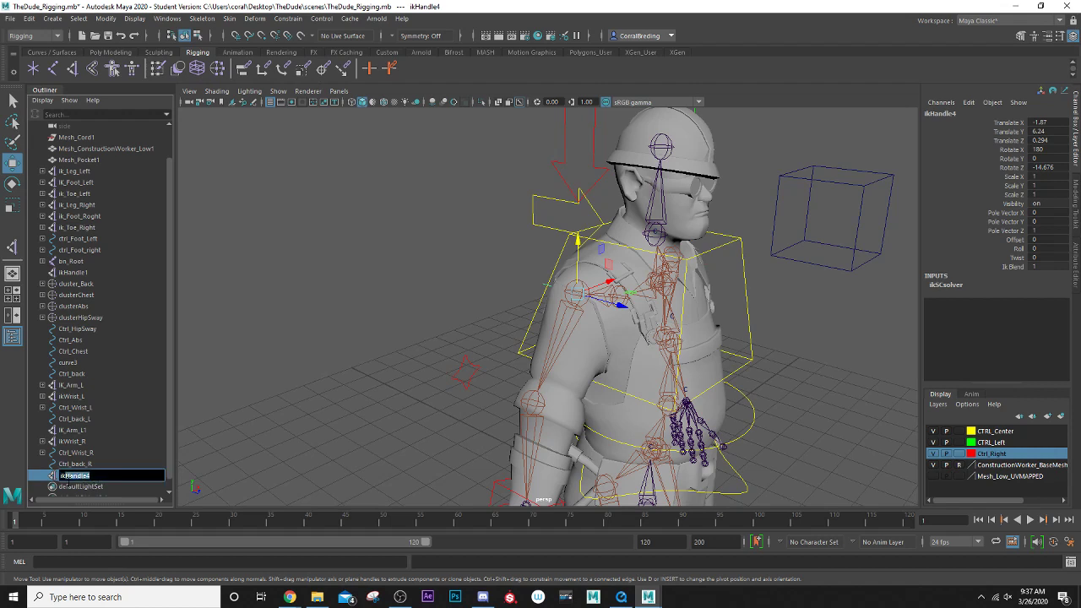
text(ik_Clav_Left)
key(Return)
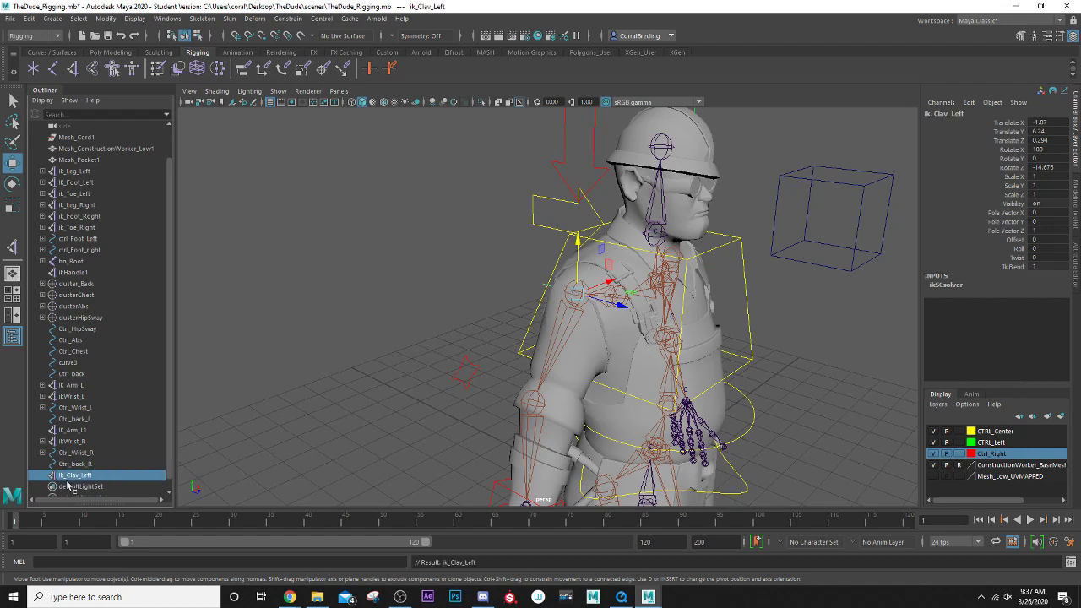
double_click(84, 476)
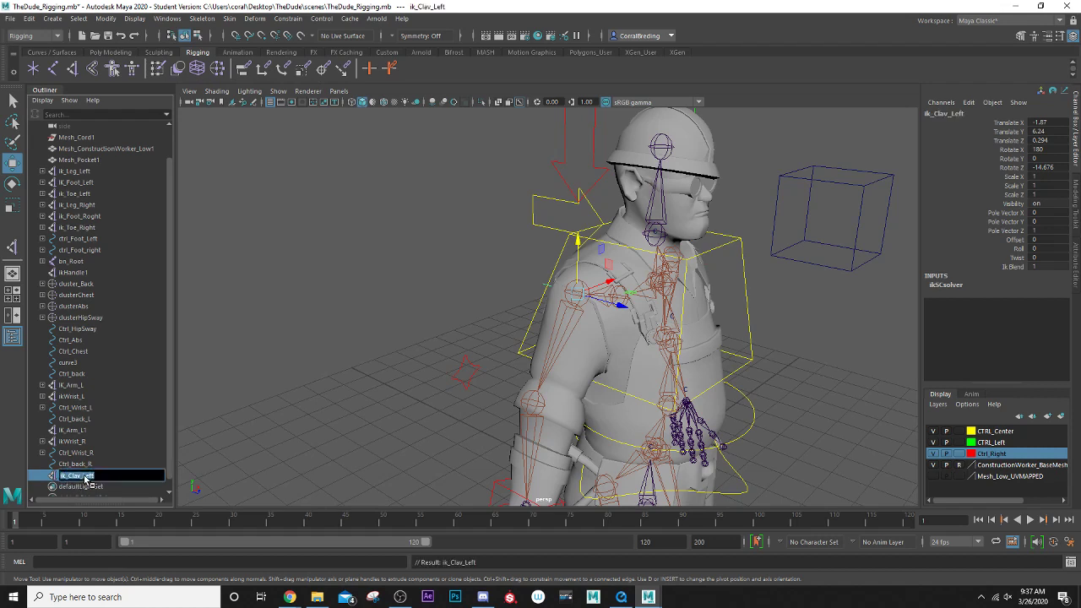
drag(95, 475, 81, 476)
text(_Right)
key(Return)
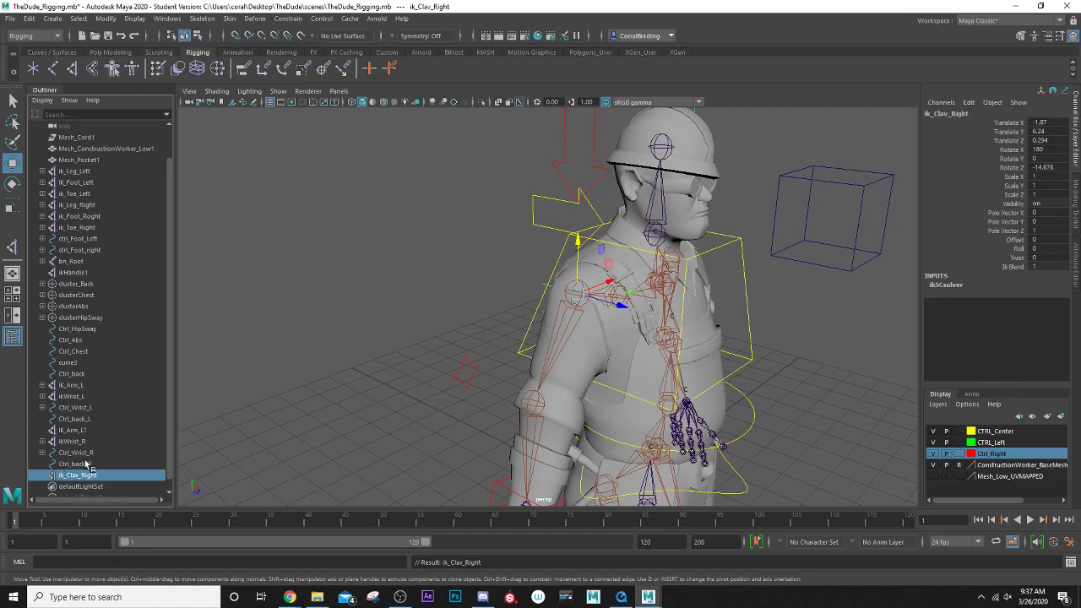
- Compare the clavicle IK handle with the existing arm handles and rename it to ik_Arm_Right
click(87, 430)
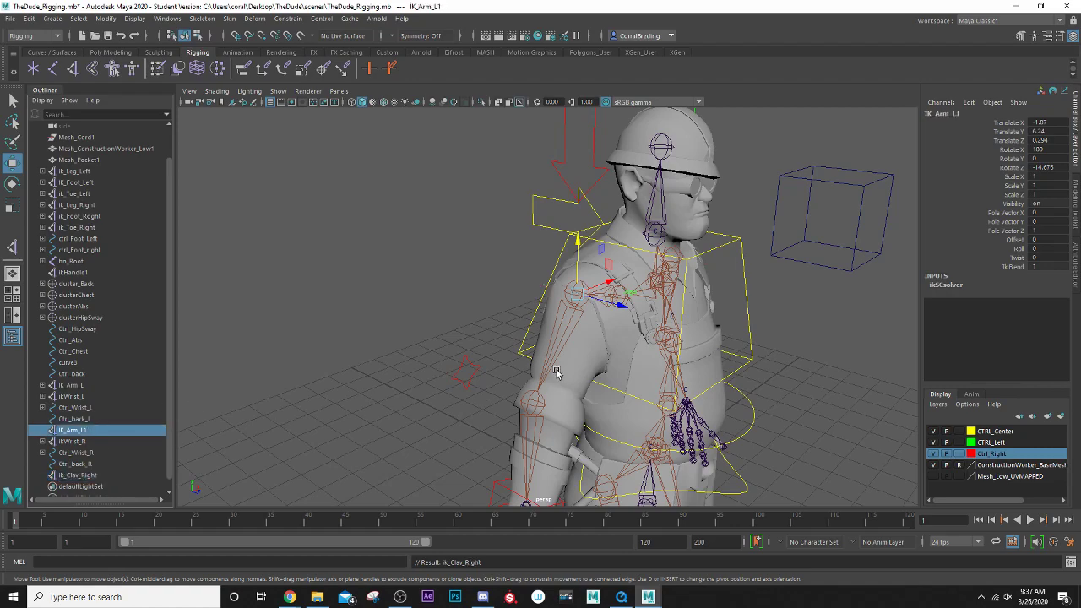
alt+drag(557, 372, 488, 363)
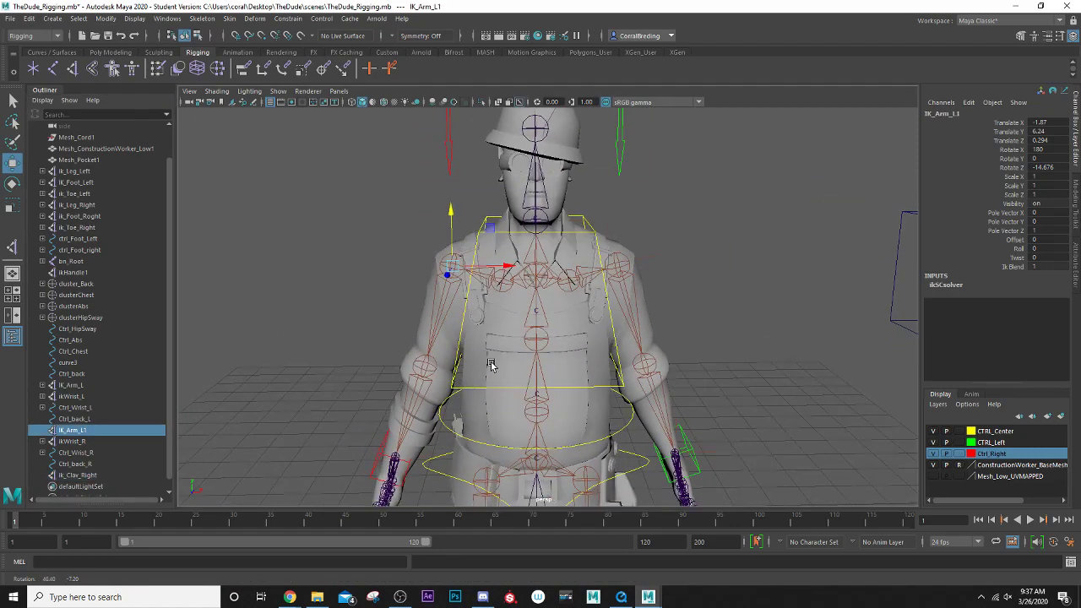
click(92, 474)
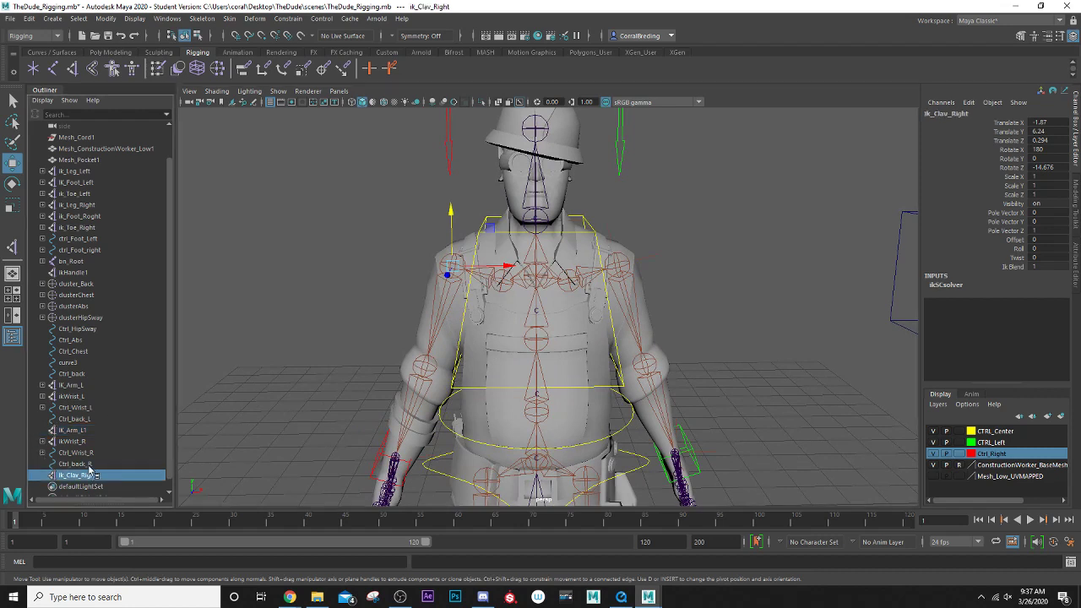
click(81, 386)
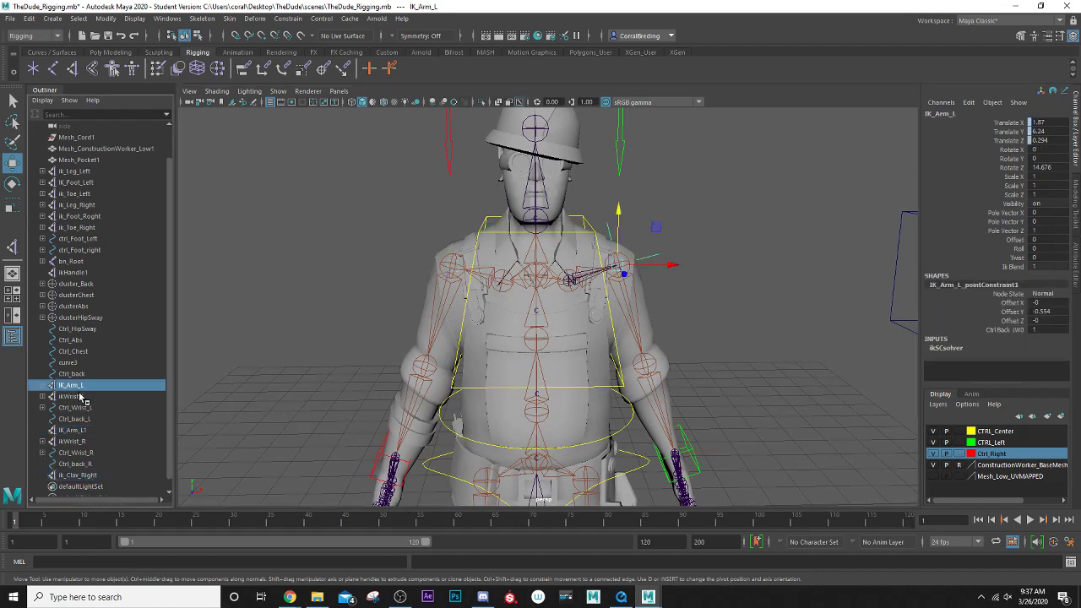
click(78, 475)
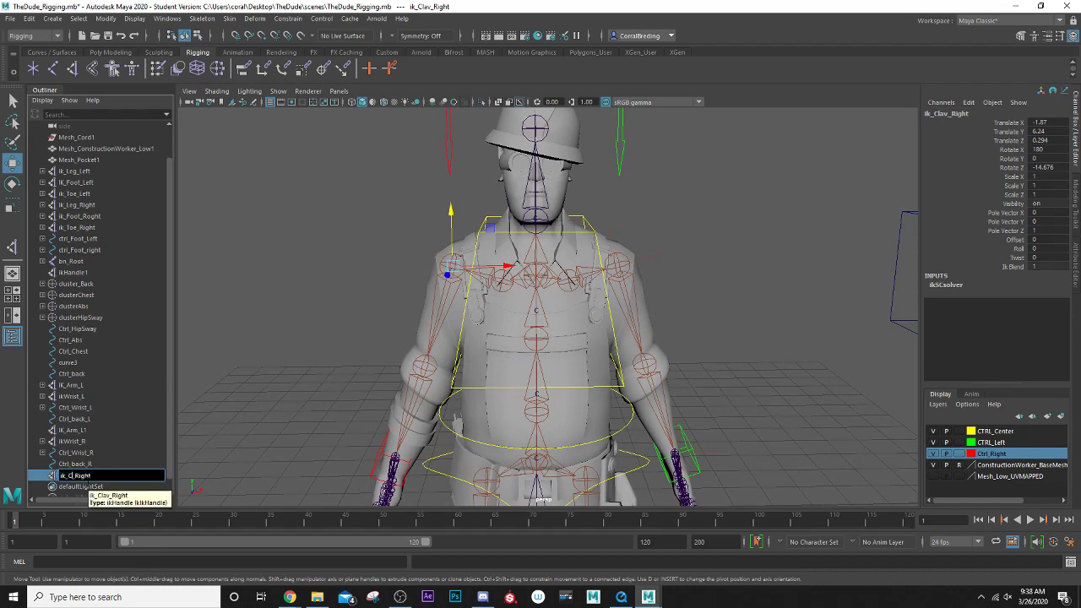
key(Return)
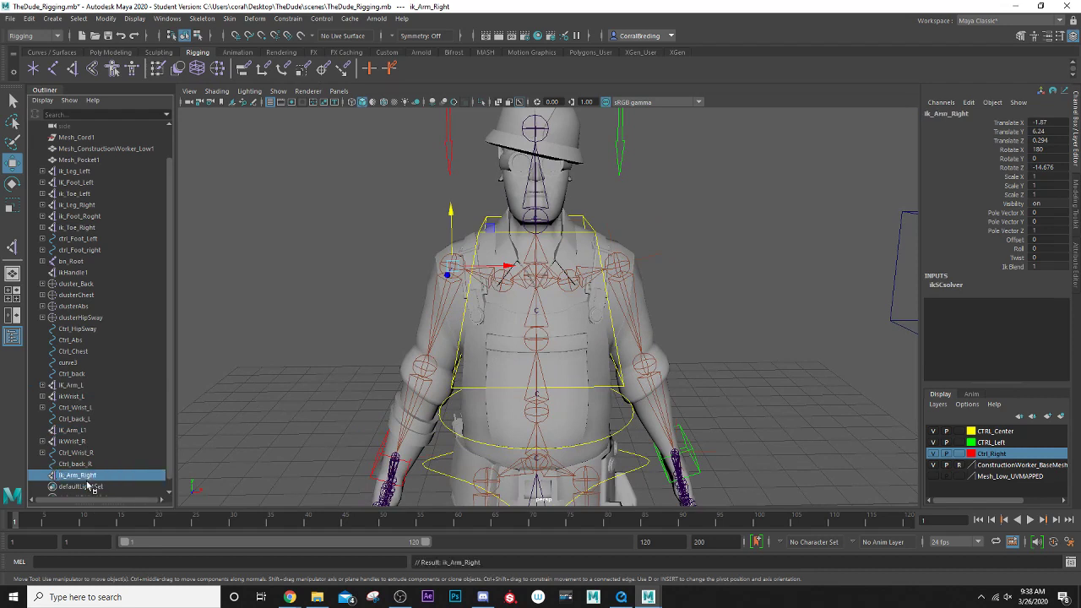
- Point constrain the ik_Arm_Right handle to the right shoulder arrow control Ctrl_back_R and clear the selection
click(450, 166)
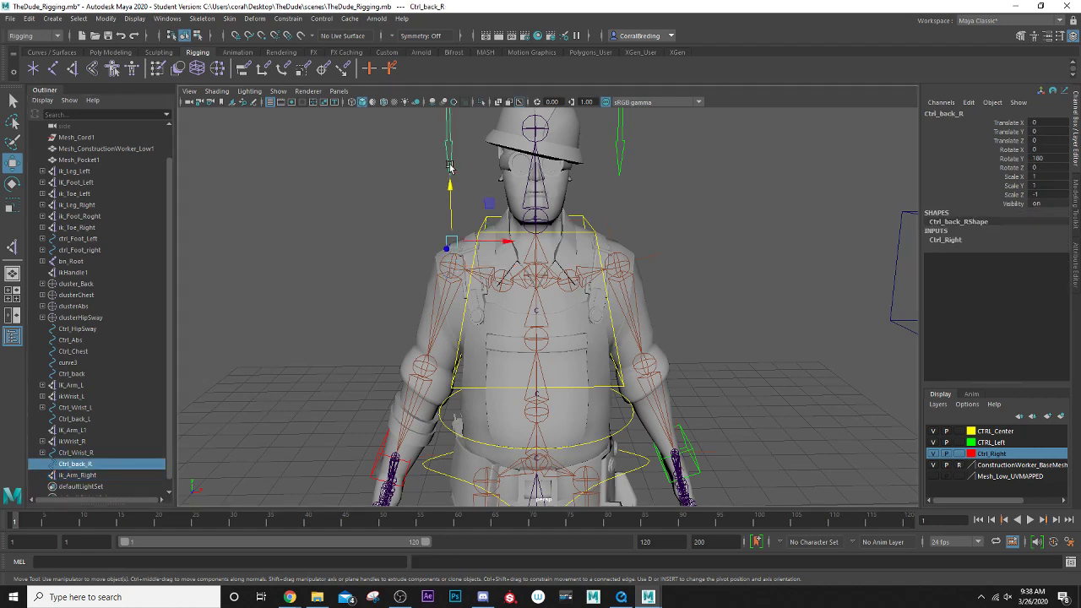
ctrl+click(78, 476)
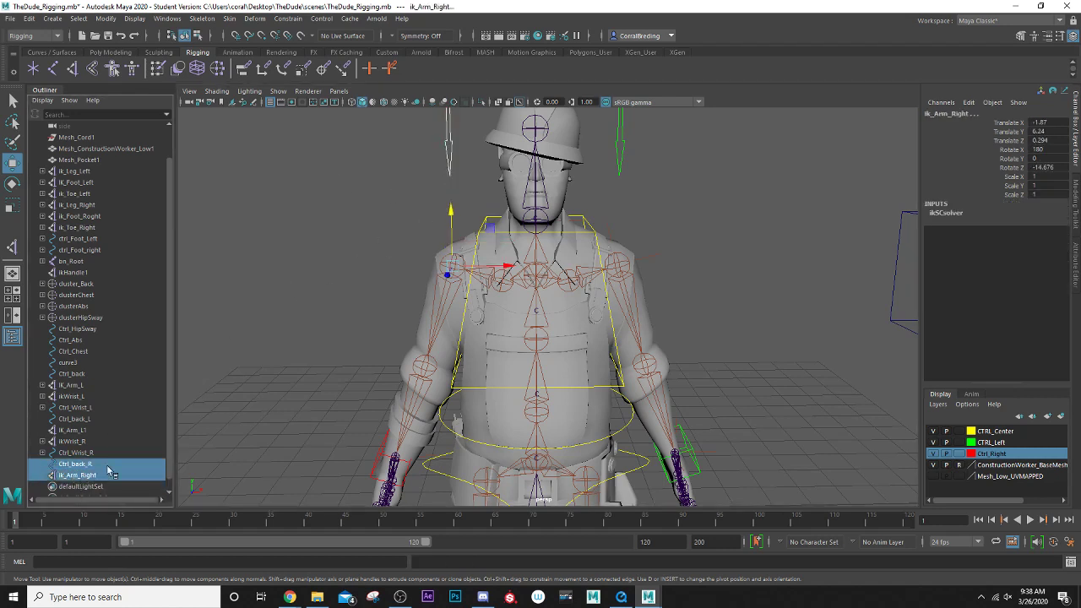
click(287, 19)
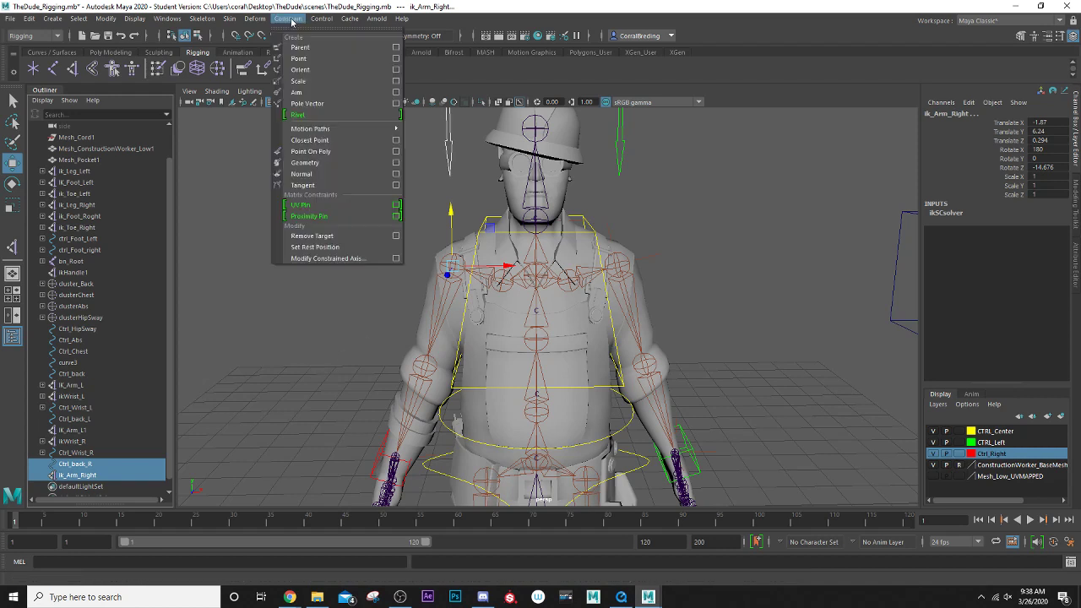
click(310, 63)
click(374, 258)
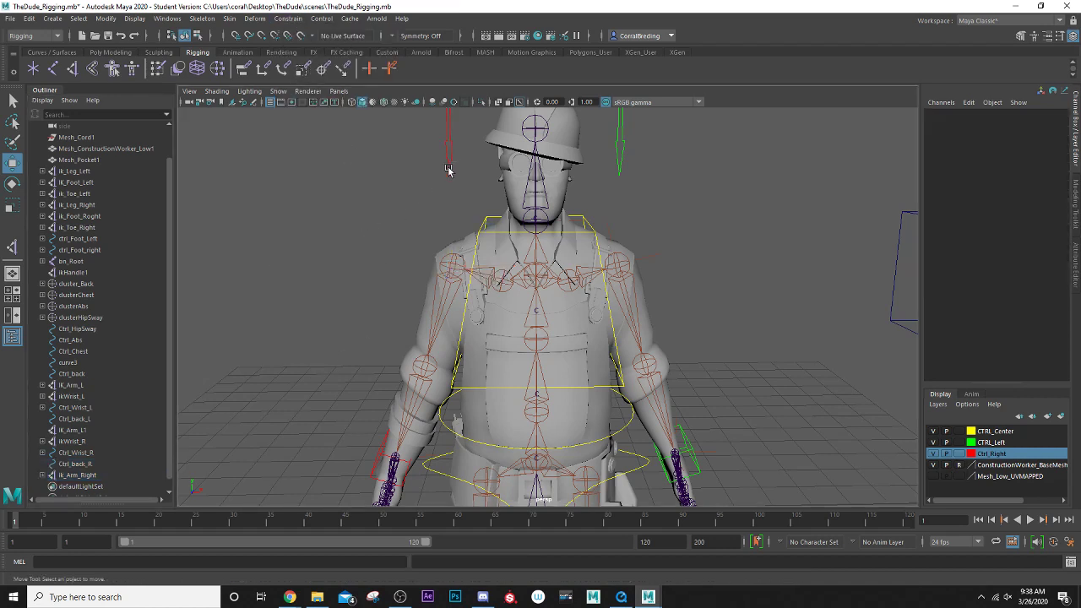
- Test the right shoulder arrow control by moving it down, and undo the move
click(447, 170)
drag(449, 172, 450, 194)
key(ctrl+z)
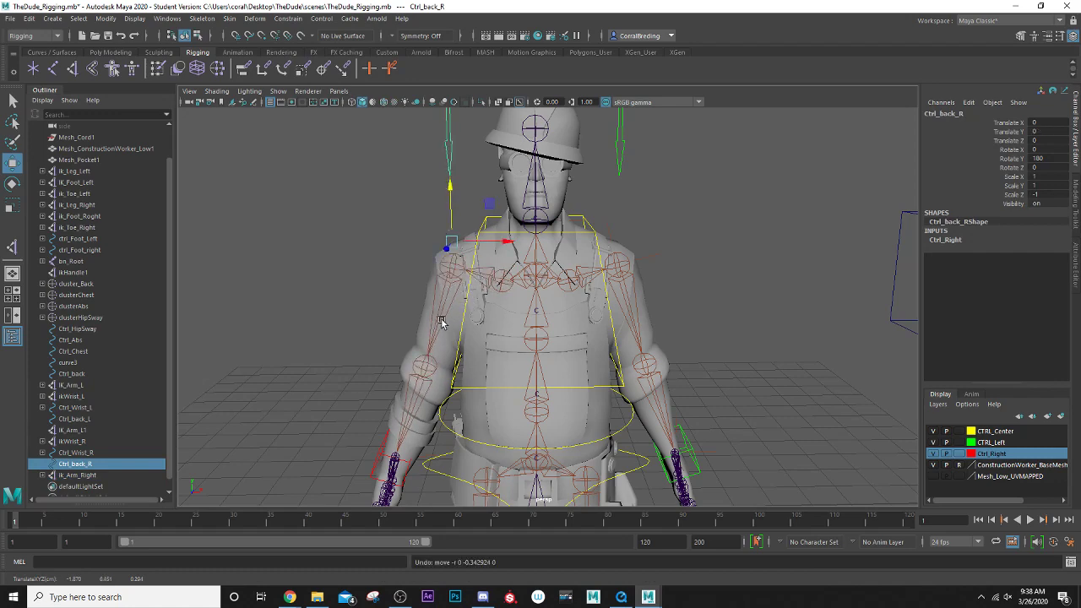
- Examine the transform values of the right wrist, elbow and shoulder arrow controls
scroll(440, 325, down, 5)
scroll(439, 337, up, 4)
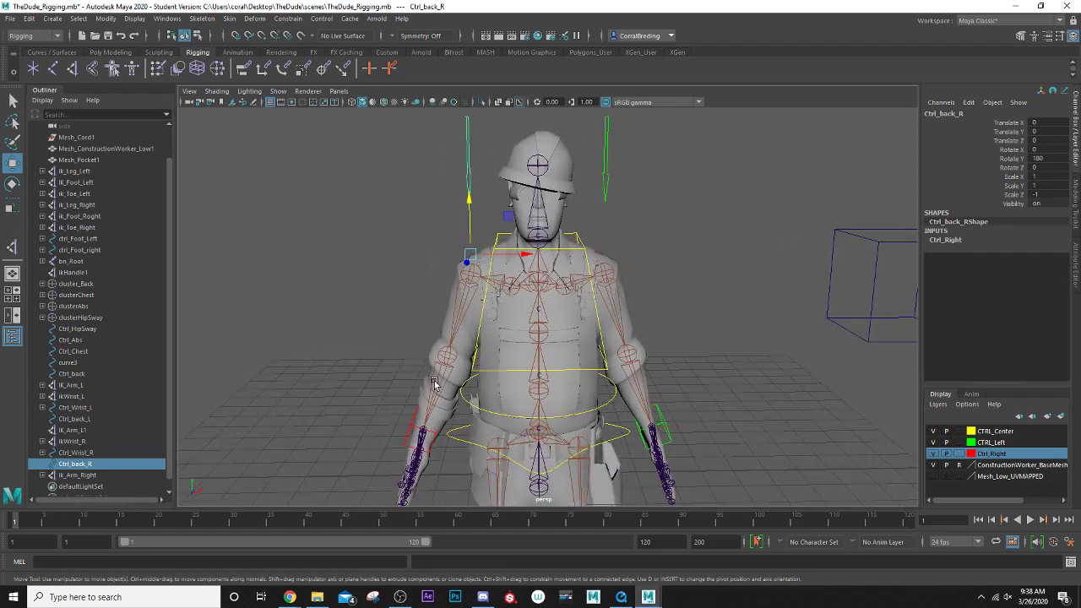
alt+drag(435, 377, 439, 319)
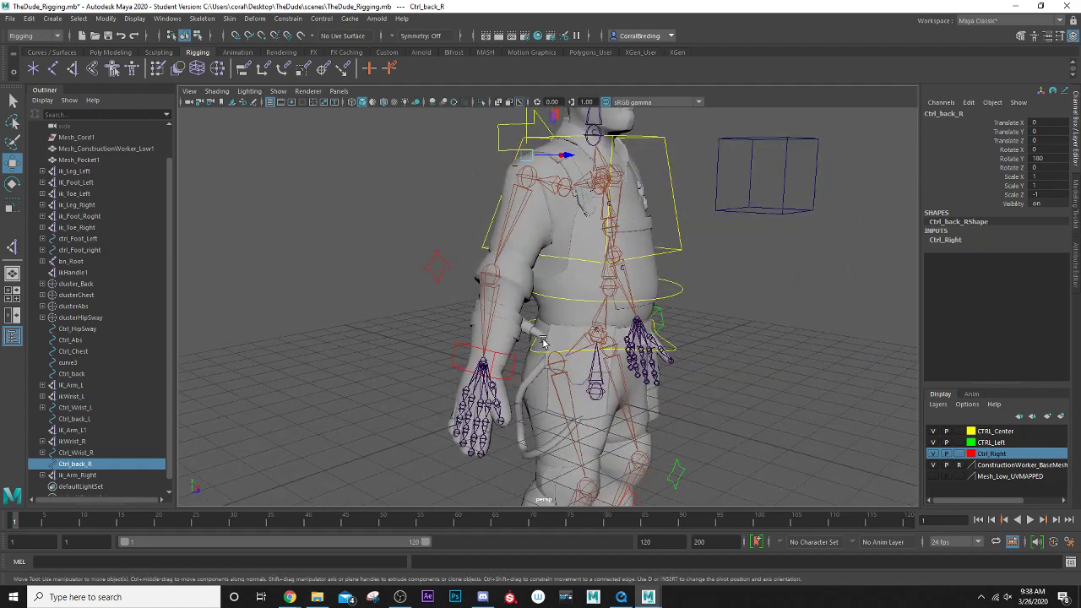
scroll(384, 381, up, 3)
scroll(383, 381, up, 2)
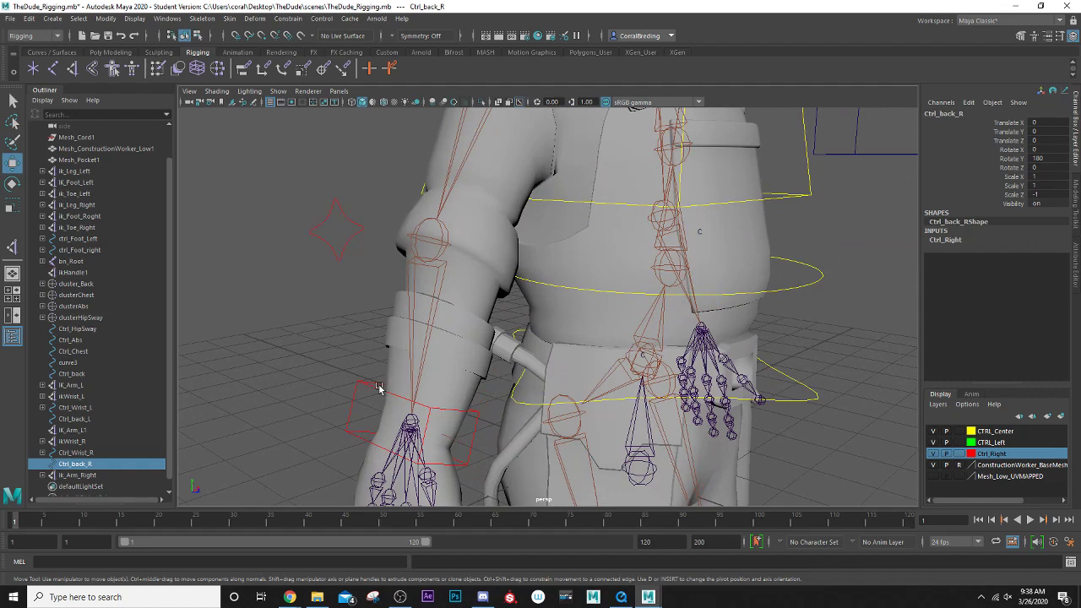
click(377, 386)
alt+drag(382, 371, 436, 250)
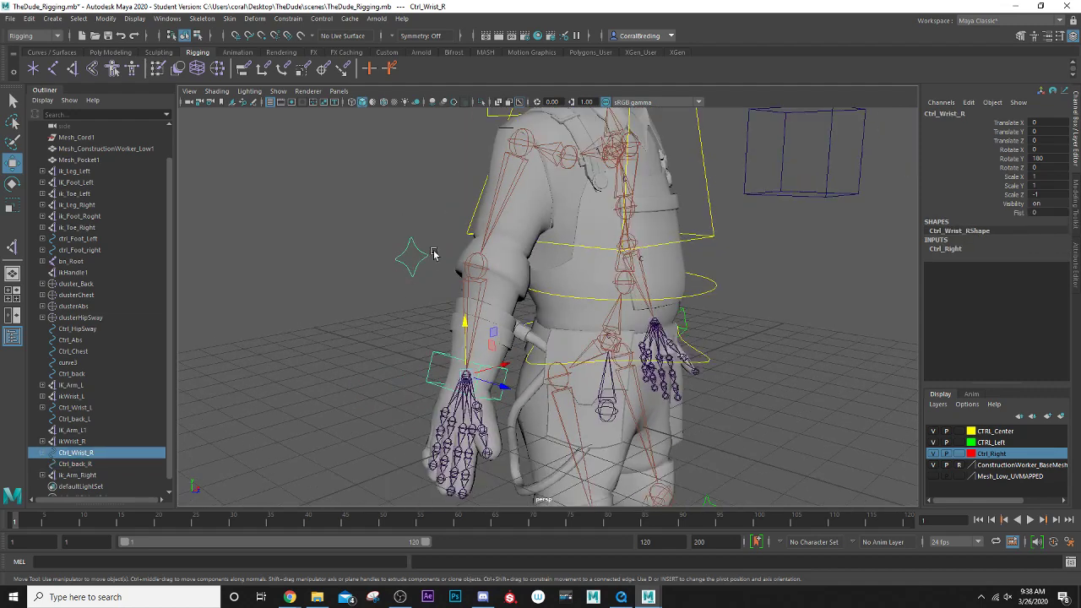
click(424, 260)
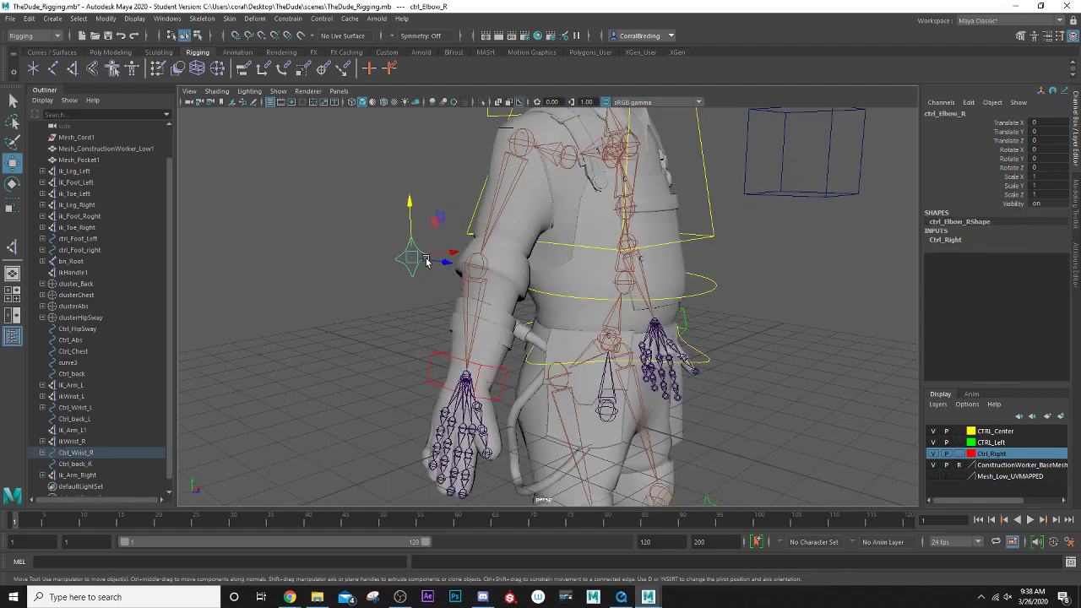
click(445, 358)
alt+drag(507, 291, 450, 418)
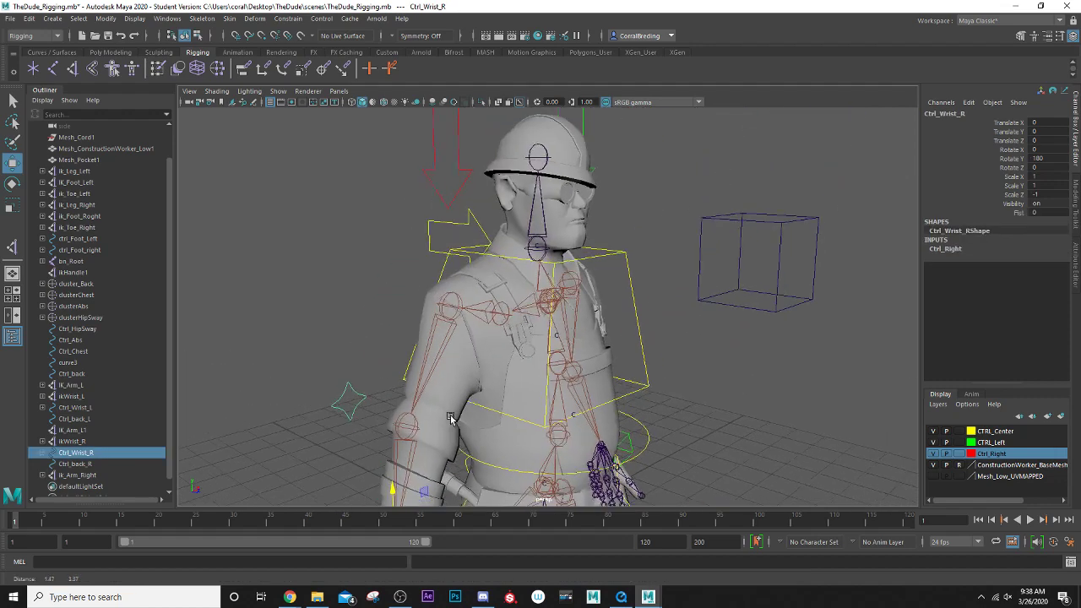
click(445, 201)
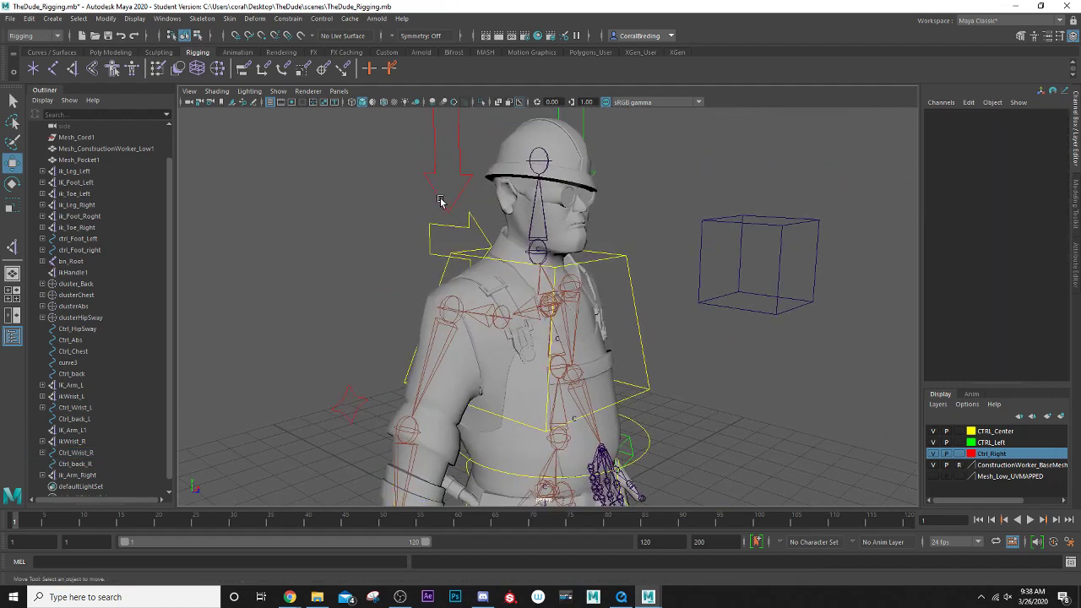
click(439, 201)
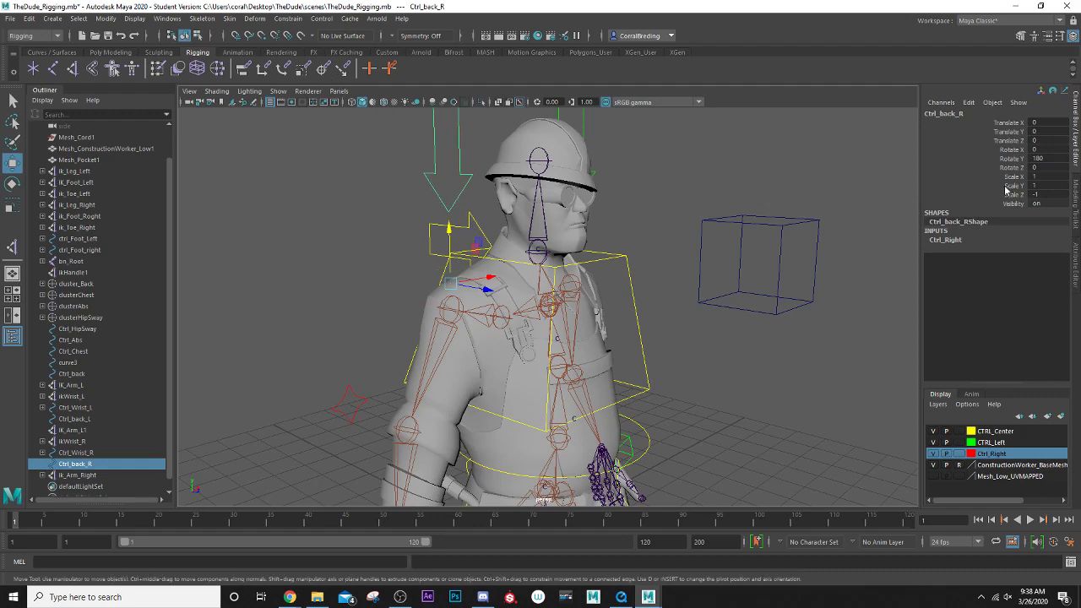
alt+middle_drag(439, 373, 394, 333)
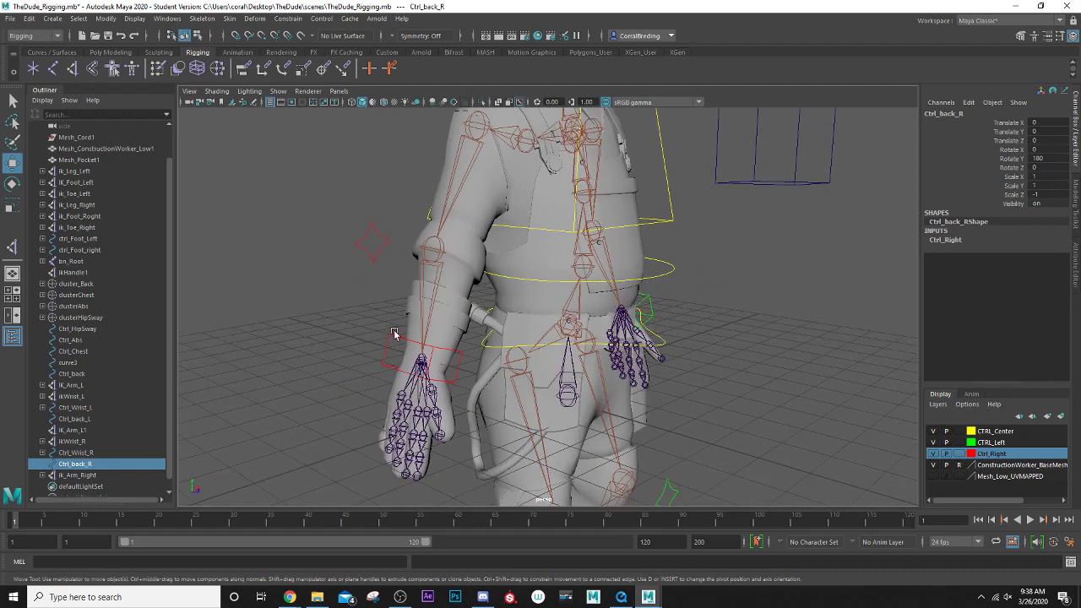
- Freeze the transformations of the right wrist control Ctrl_Wrist_R and the right shoulder arrow control Ctrl_back_R
click(393, 336)
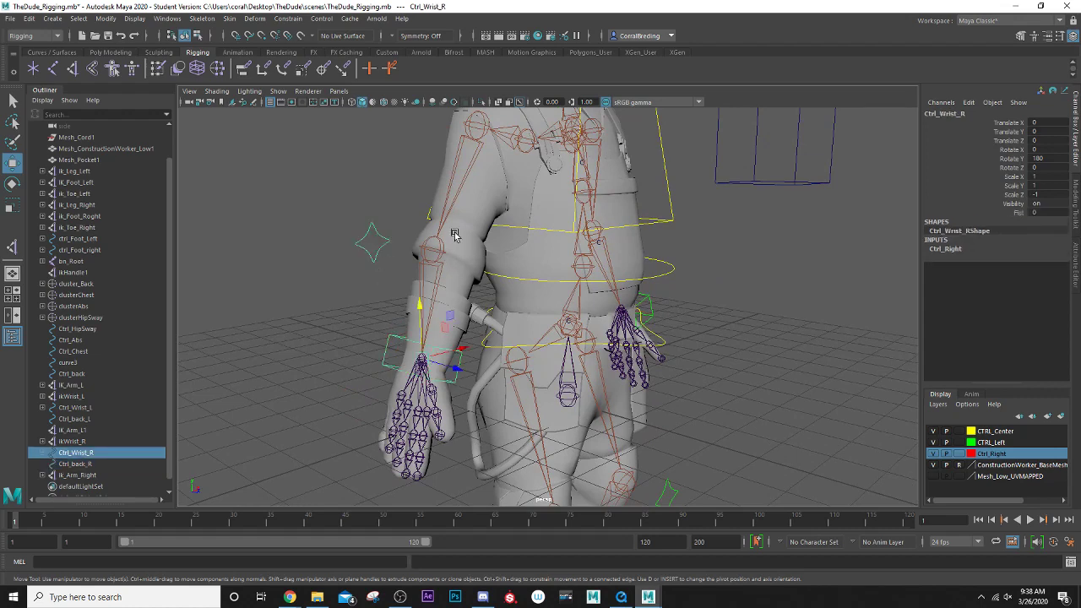
alt+middle_drag(454, 234, 435, 274)
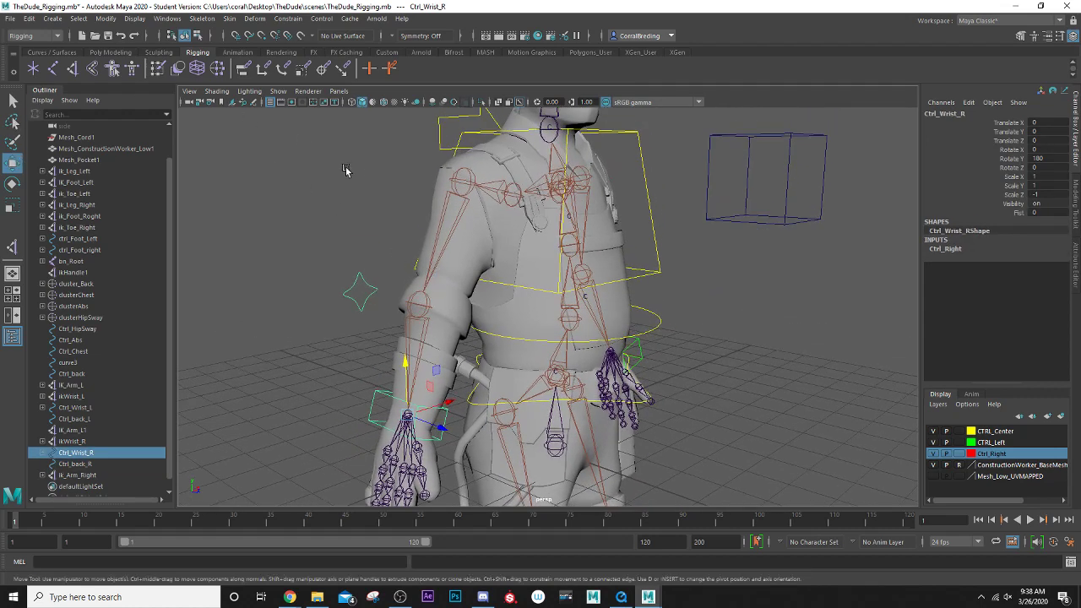
click(100, 53)
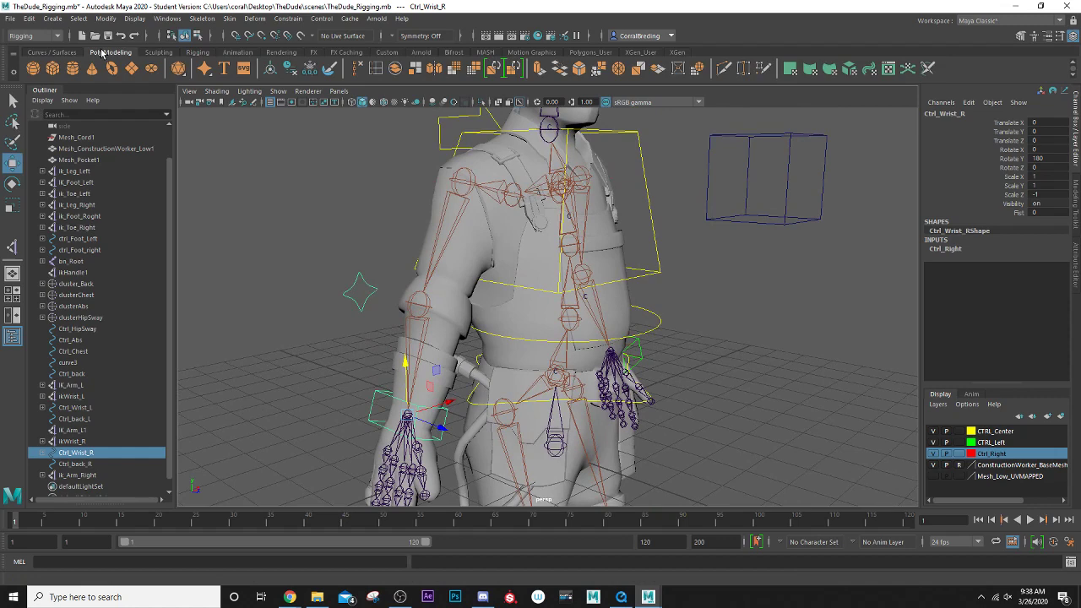
click(314, 71)
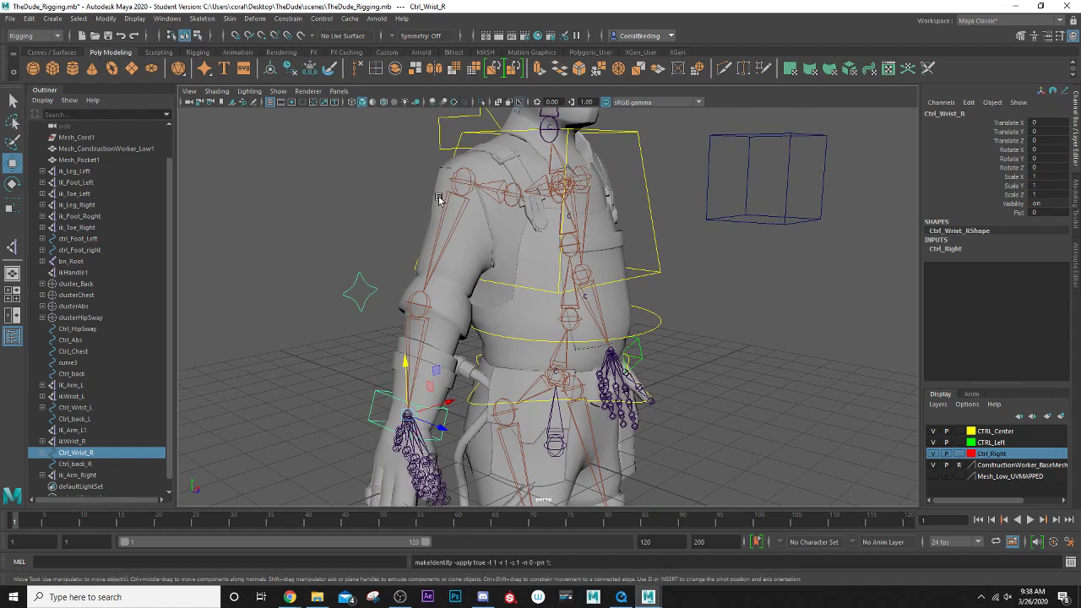
alt+middle_drag(439, 201, 399, 299)
click(402, 238)
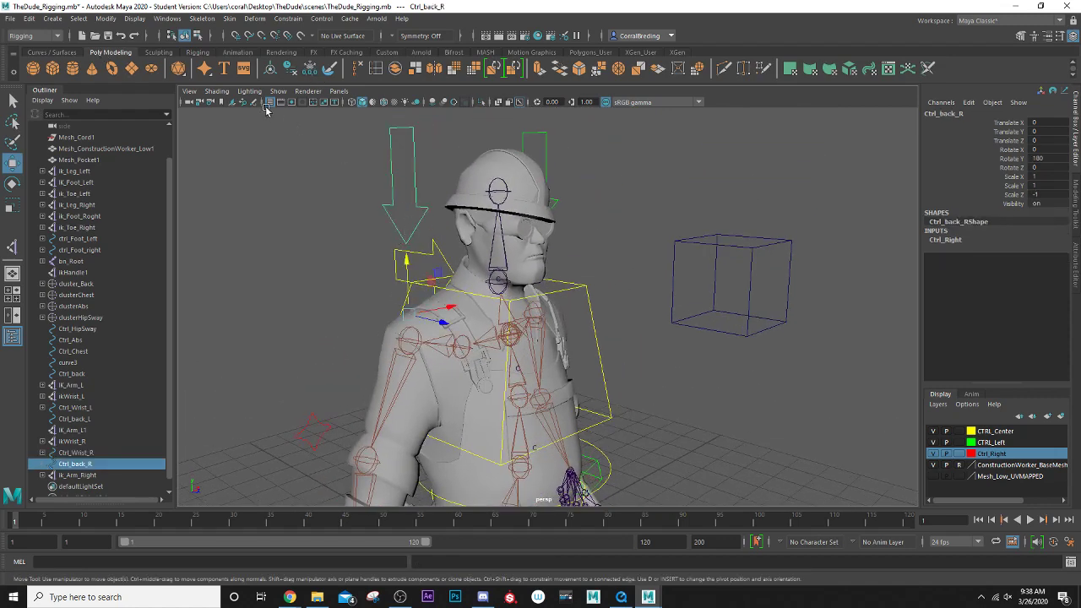
click(312, 70)
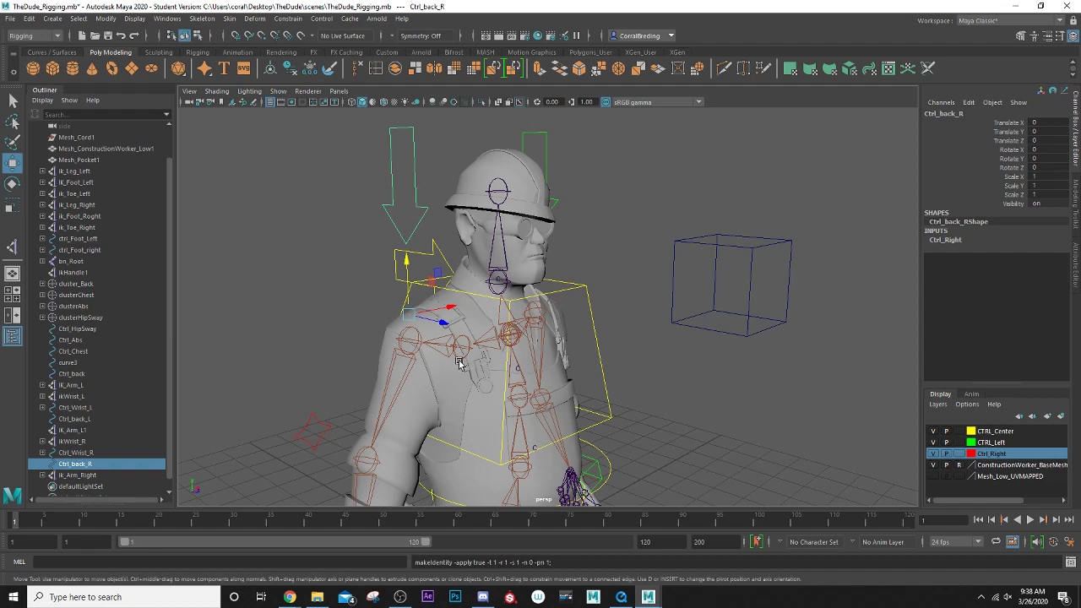
- Try rotating the right wrist joint BN_Wrist_Right toward the hand mesh, and undo the rotation
alt+middle_drag(404, 339, 407, 329)
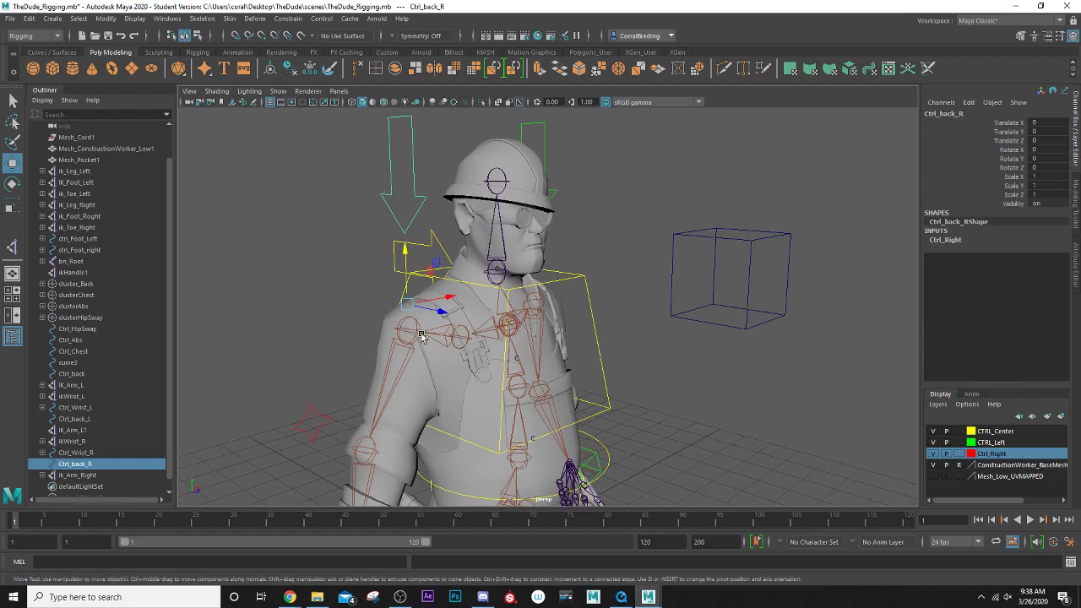
alt+drag(420, 336, 376, 271)
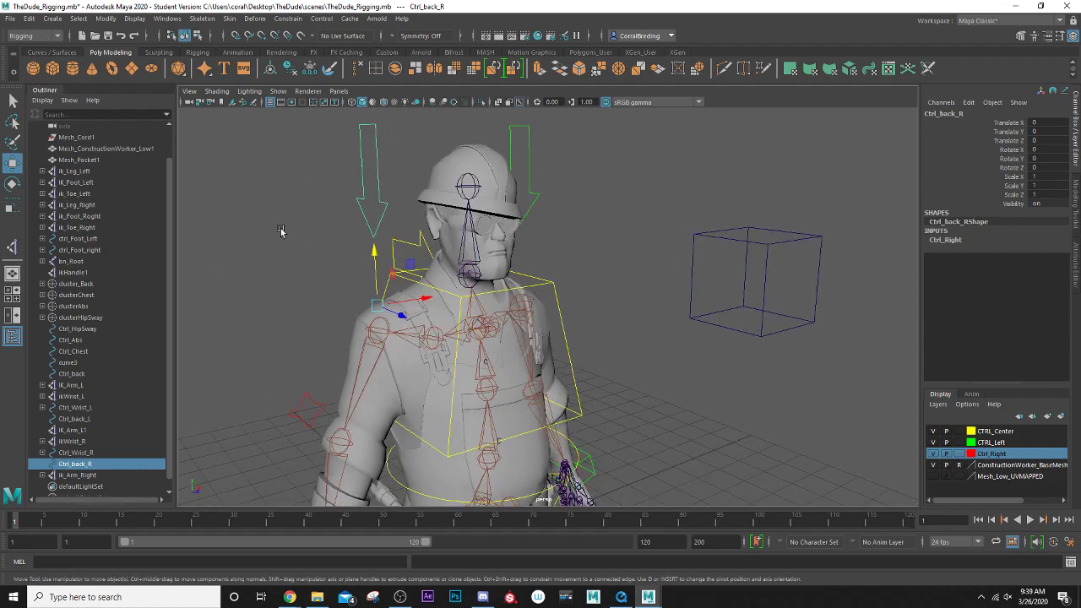
alt+middle_drag(407, 420, 390, 329)
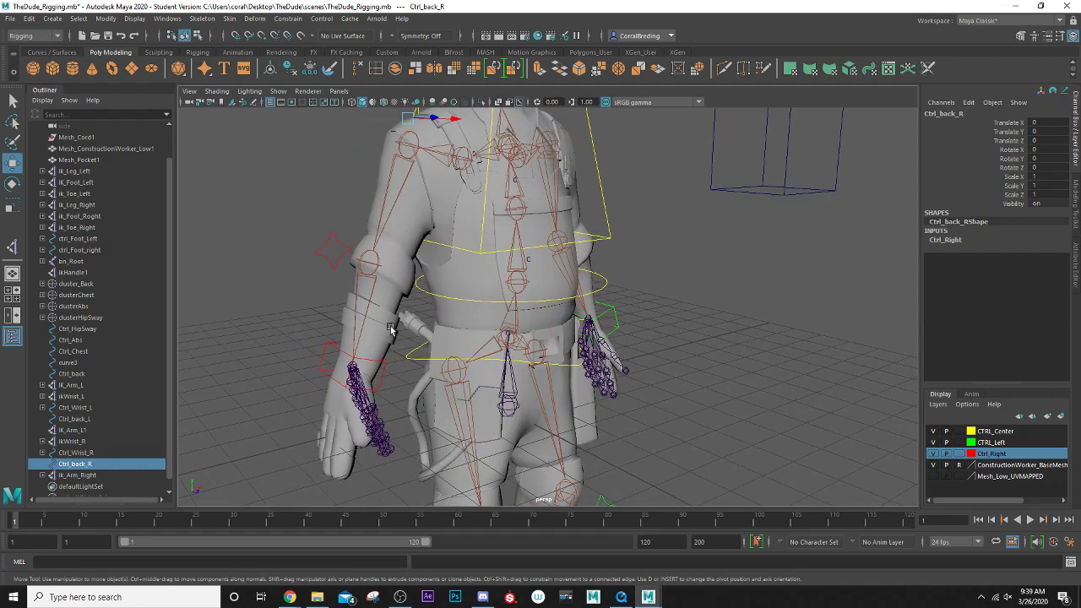
scroll(364, 413, up, 4)
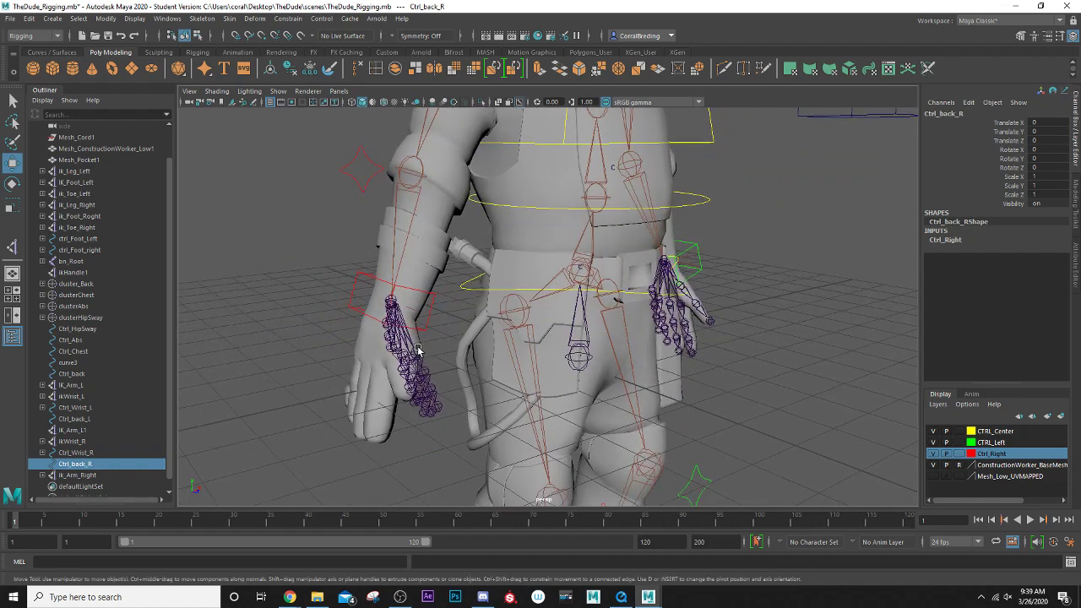
scroll(416, 349, up, 2)
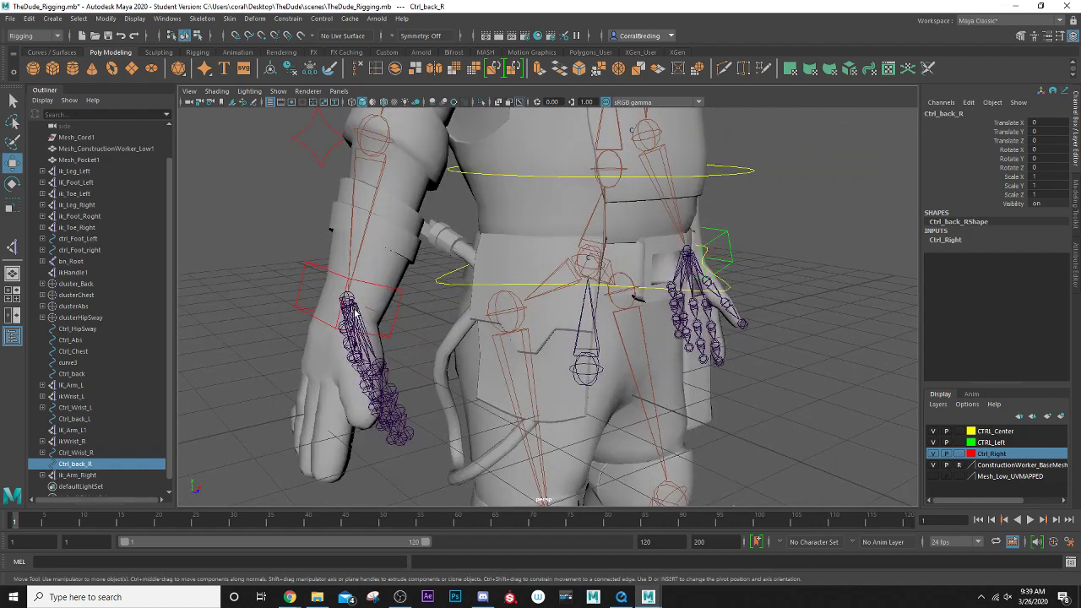
click(352, 310)
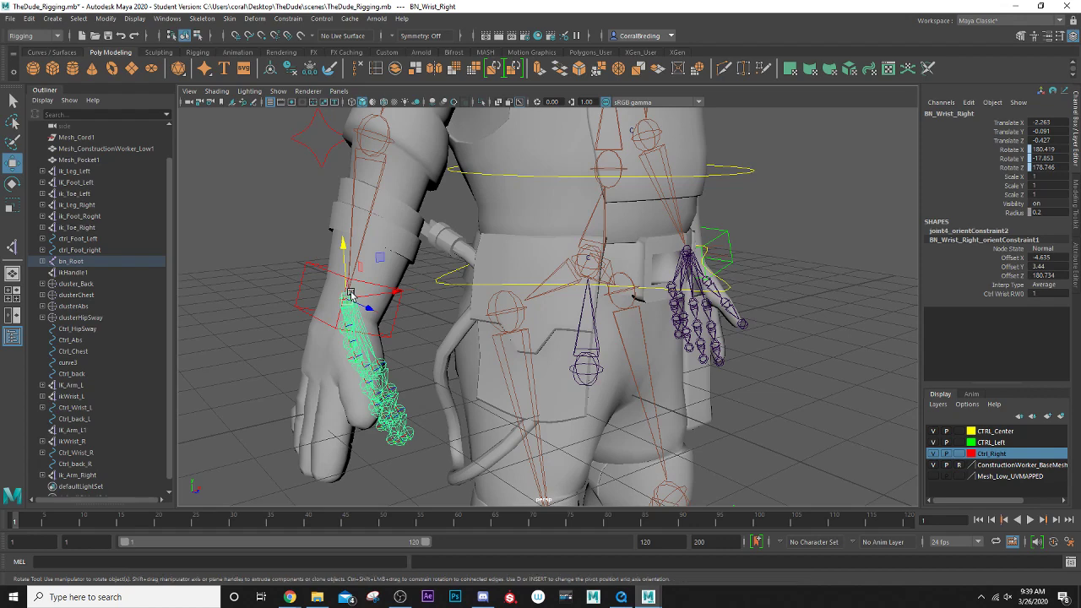
key(e)
drag(317, 271, 337, 260)
alt+drag(355, 311, 407, 312)
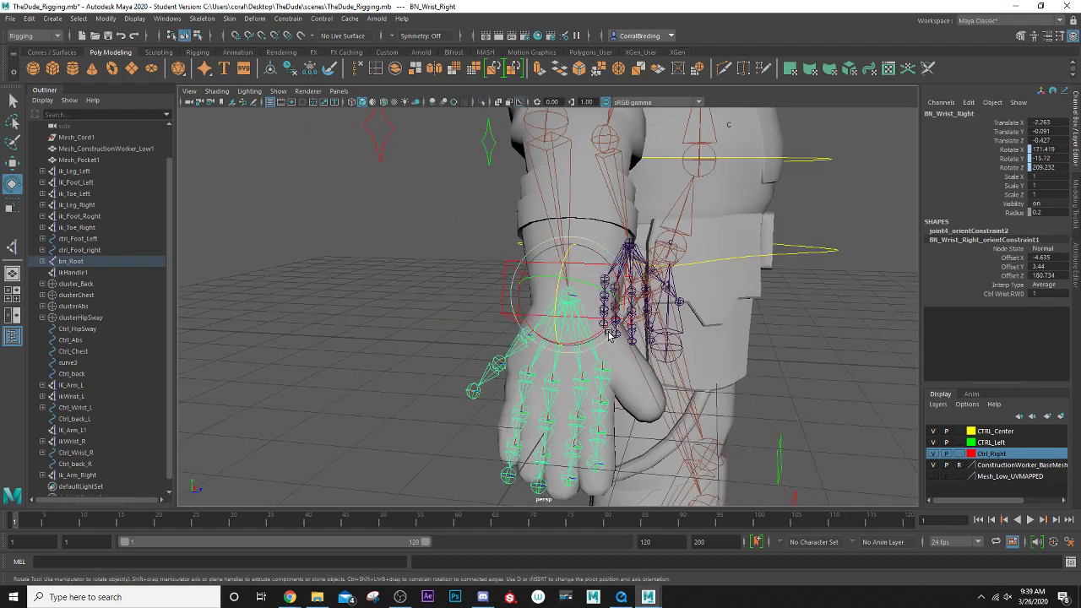
key(ctrl+z)
key(ctrl+z)
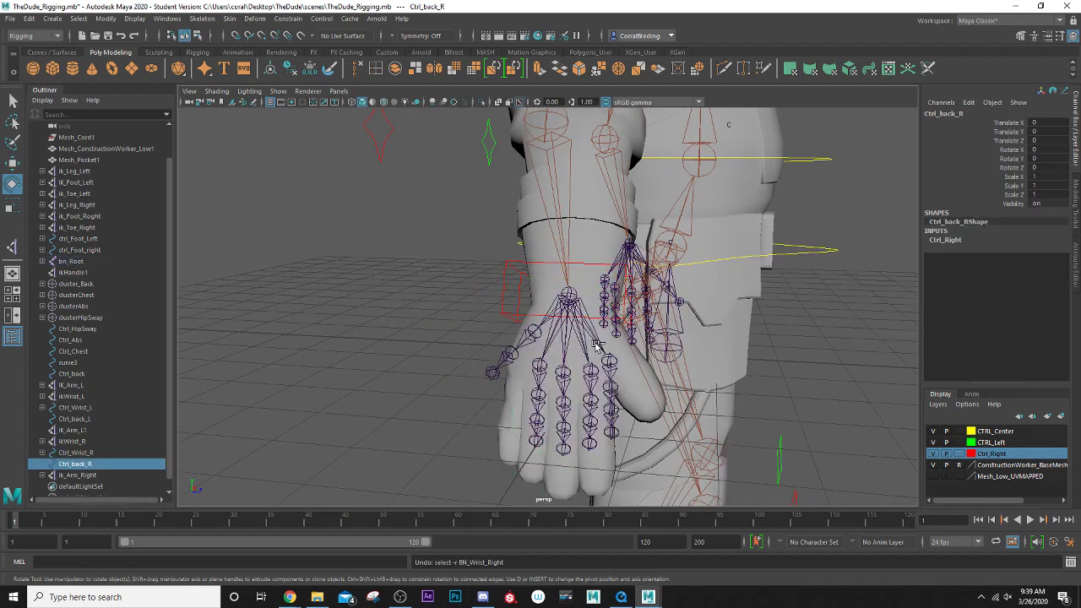
- Try rotating BN_Wrist_Right around several axes to line up its finger joints with the right hand mesh
click(581, 306)
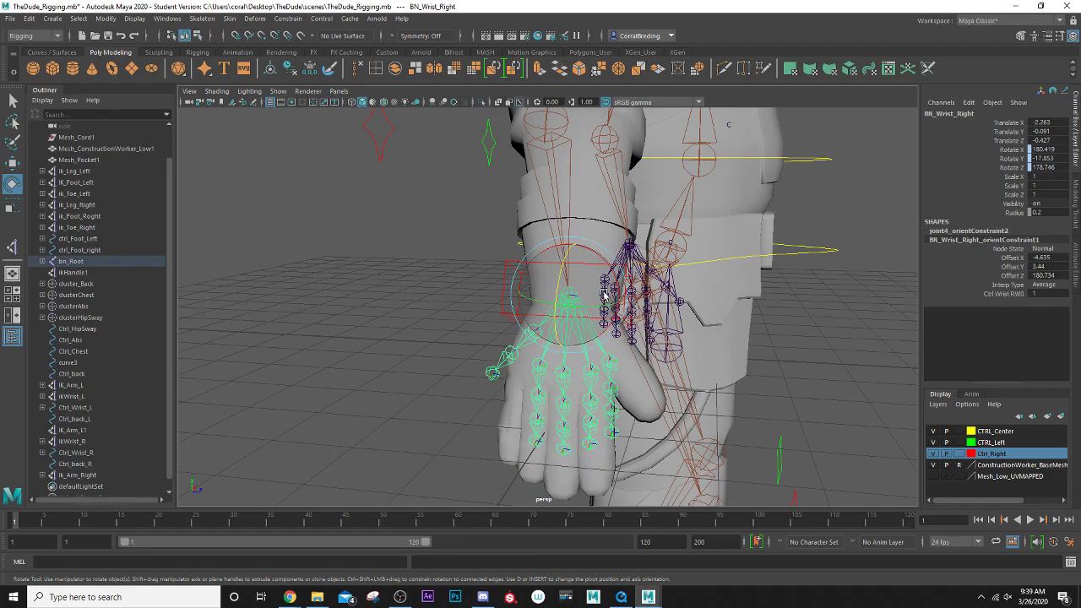
alt+drag(605, 314, 504, 314)
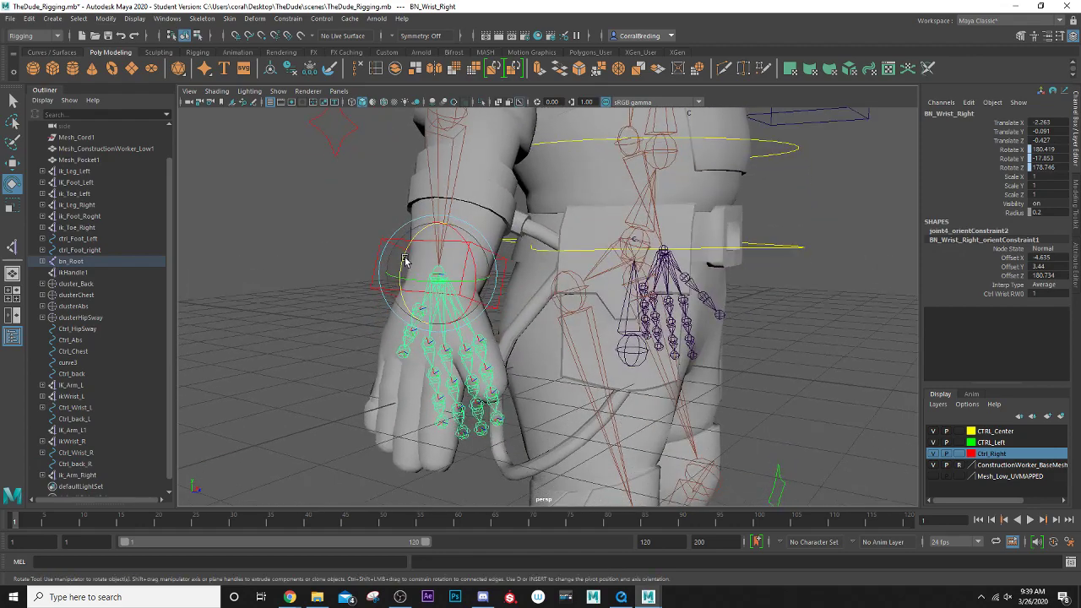
drag(410, 253, 411, 232)
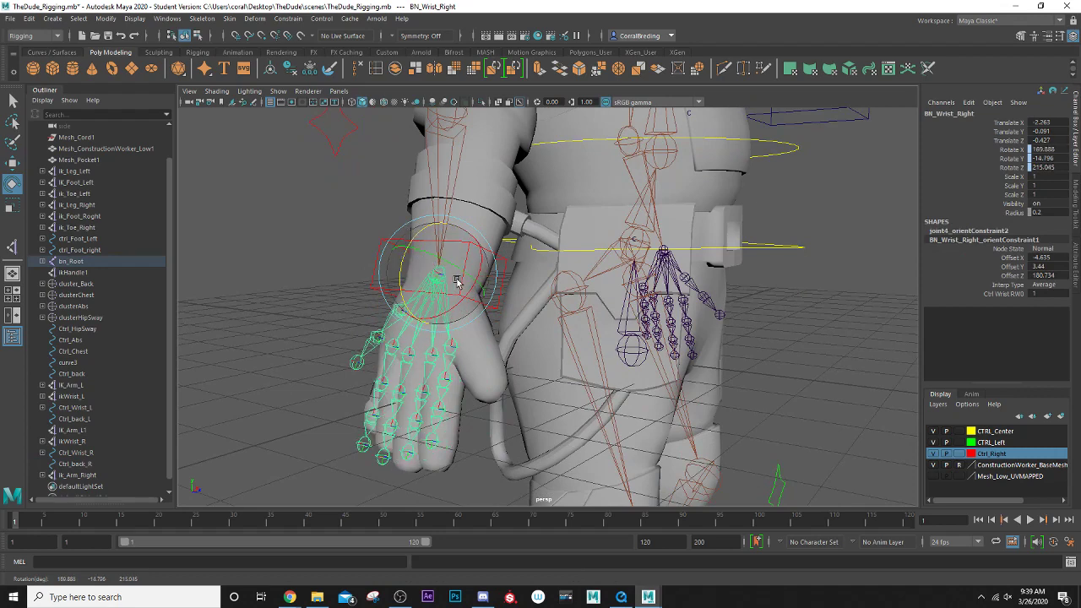
drag(432, 264, 514, 292)
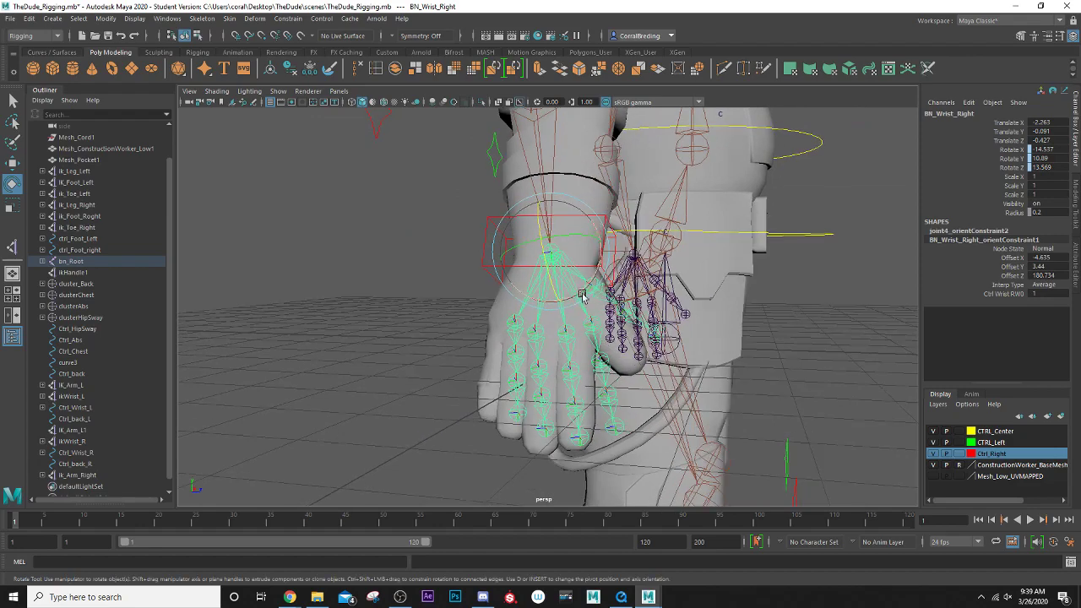
drag(581, 290, 468, 308)
alt+middle_drag(467, 307, 590, 320)
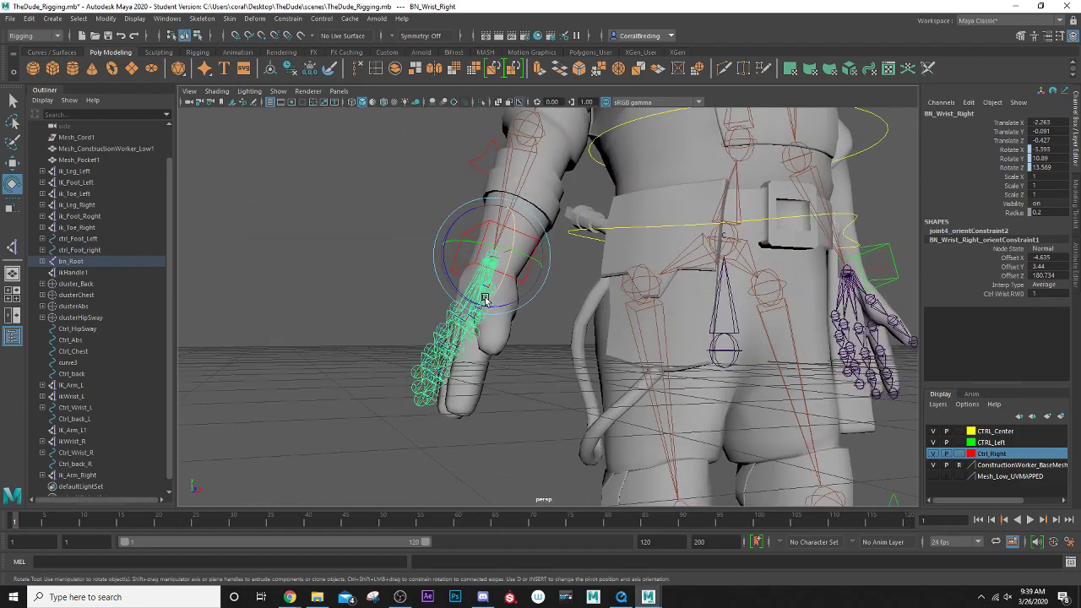
alt+drag(486, 301, 448, 298)
alt+drag(448, 298, 478, 331)
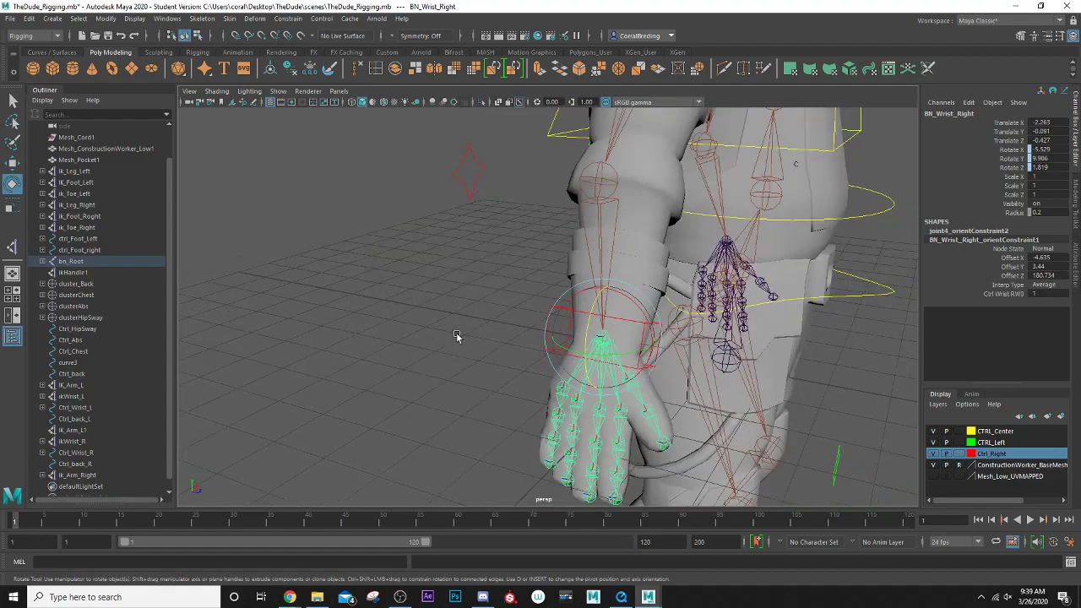
- Test the right wrist control by rotating it, and undo the test along with the wrist joint rotations
click(523, 337)
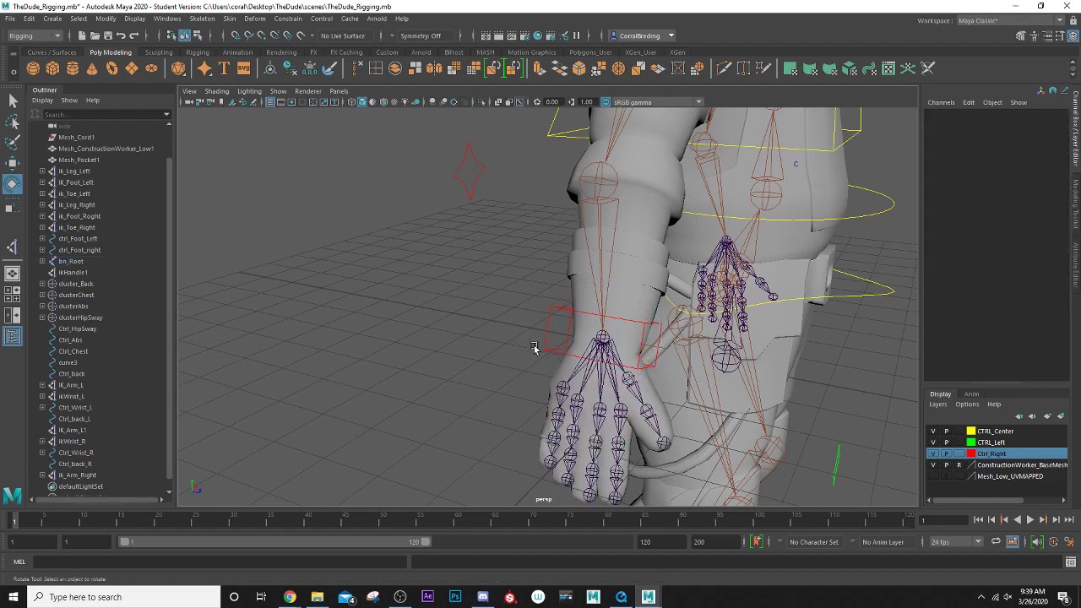
click(578, 358)
drag(582, 335, 587, 331)
key(ctrl+z)
key(ctrl+z)
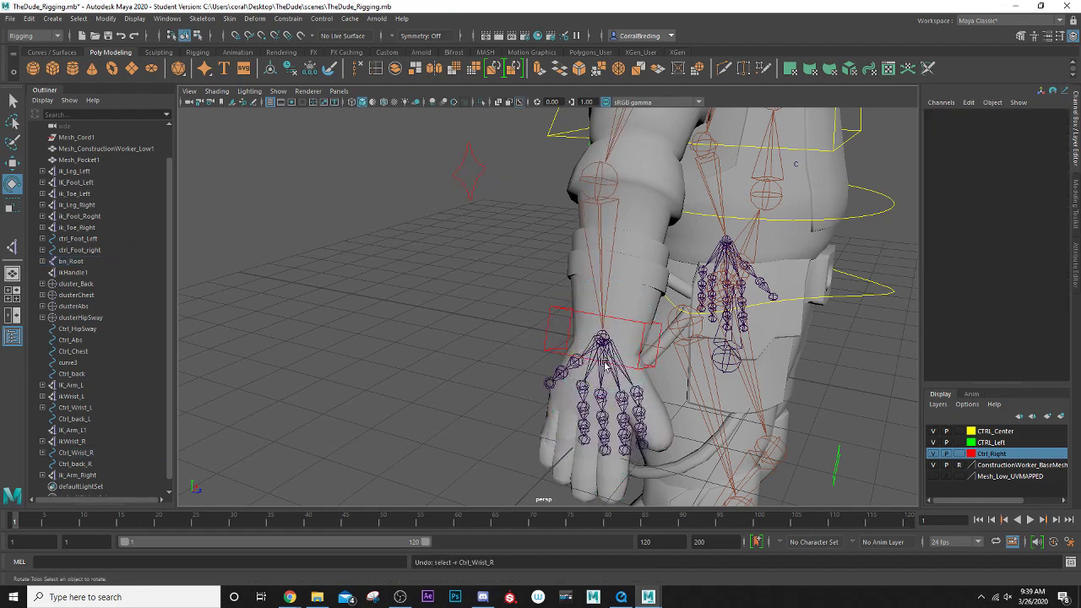
- Break the connections on the Rotate X, Y and Z channels of the right wrist joint BN_Wrist_Right
click(605, 363)
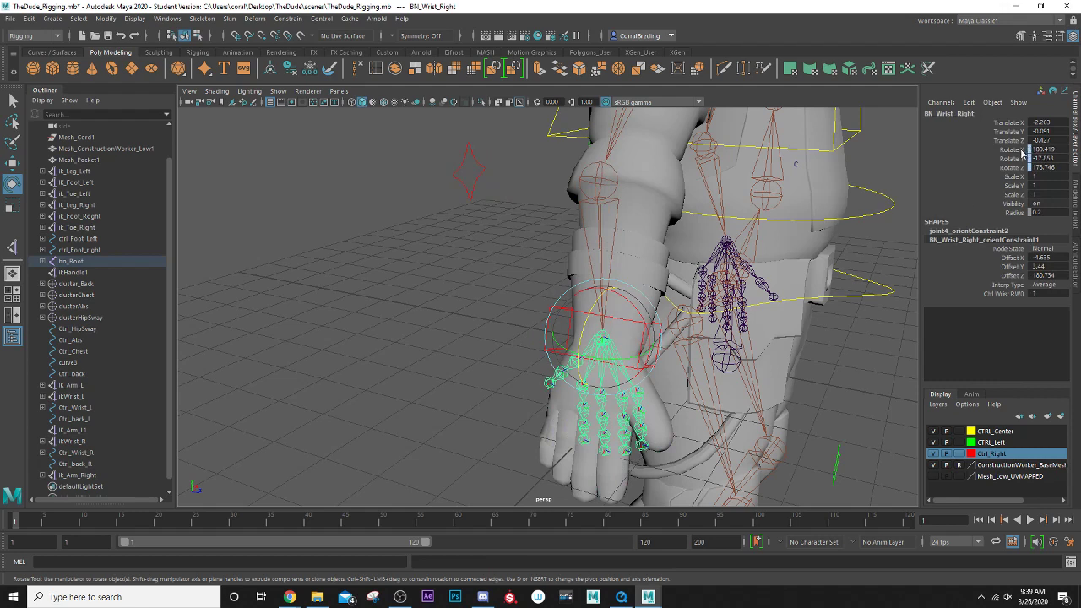
drag(1022, 151, 1016, 171)
right_click(991, 167)
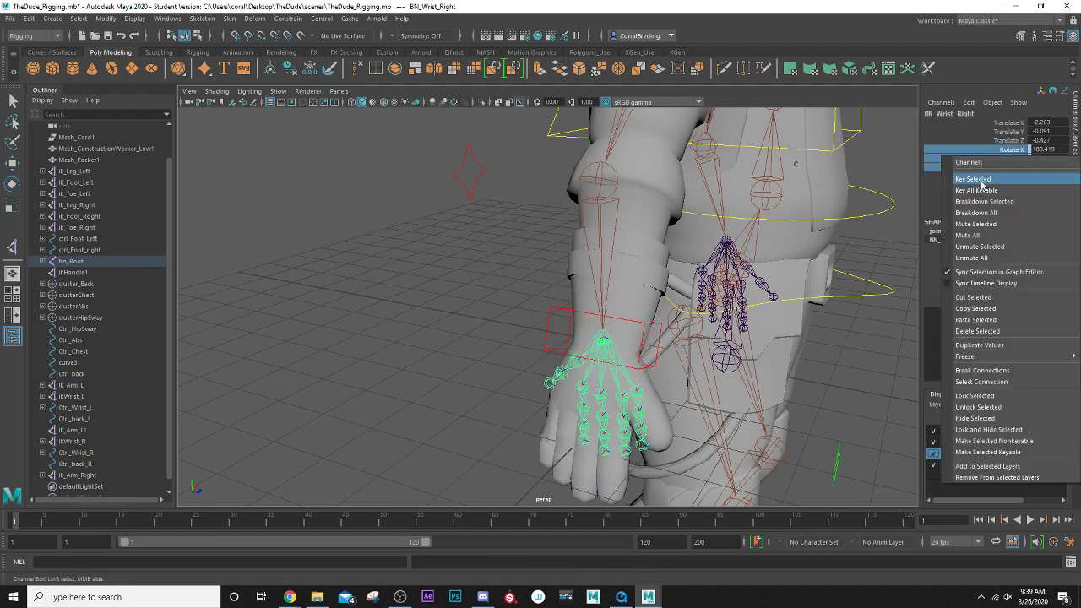
click(992, 371)
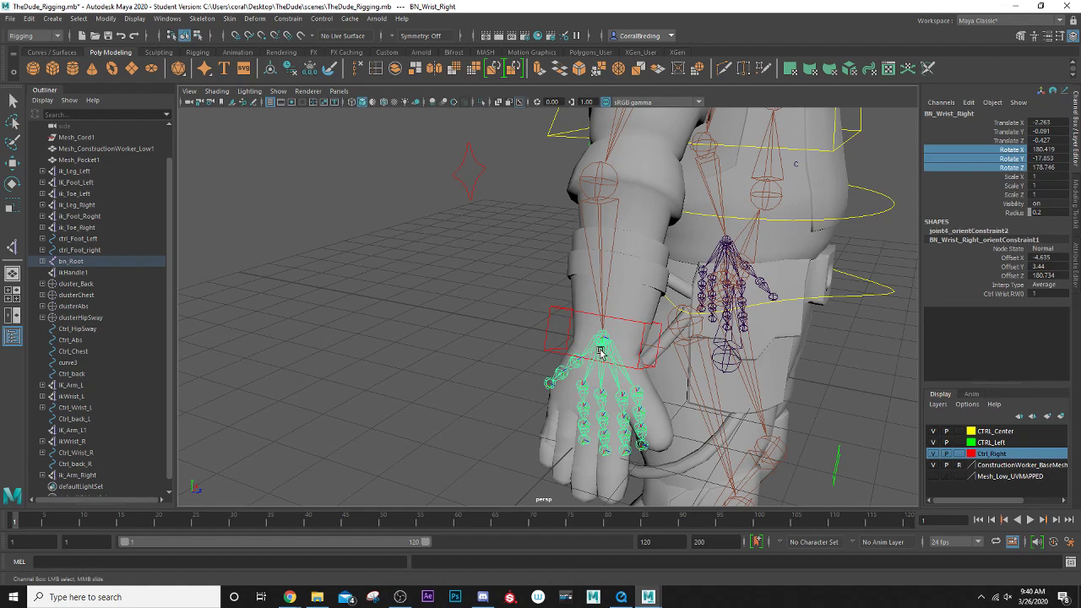
- Rotate BN_Wrist_Right to about -1.3, 16, 0.8 so its finger joints line up with the right hand mesh
key(e)
drag(586, 320, 661, 298)
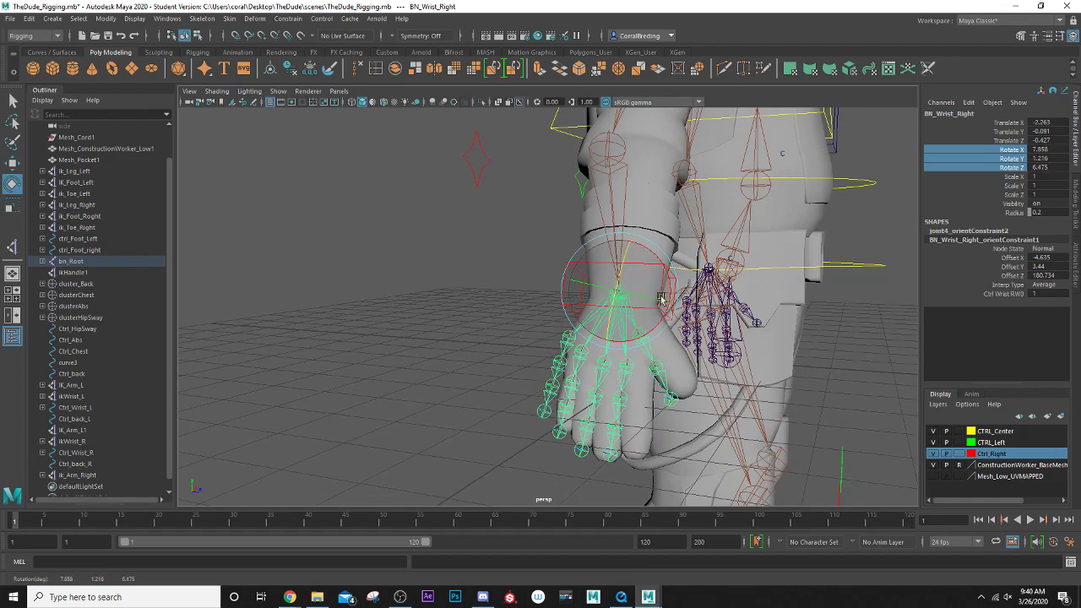
drag(583, 317, 496, 311)
drag(526, 251, 529, 255)
alt+drag(523, 260, 470, 259)
alt+middle_drag(470, 259, 509, 275)
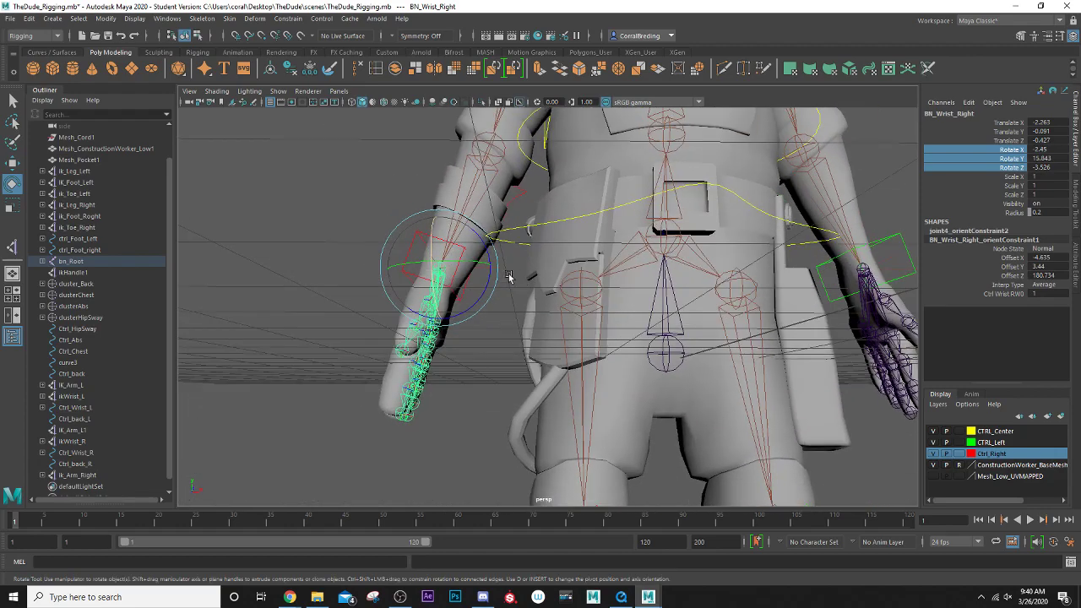
drag(488, 255, 490, 259)
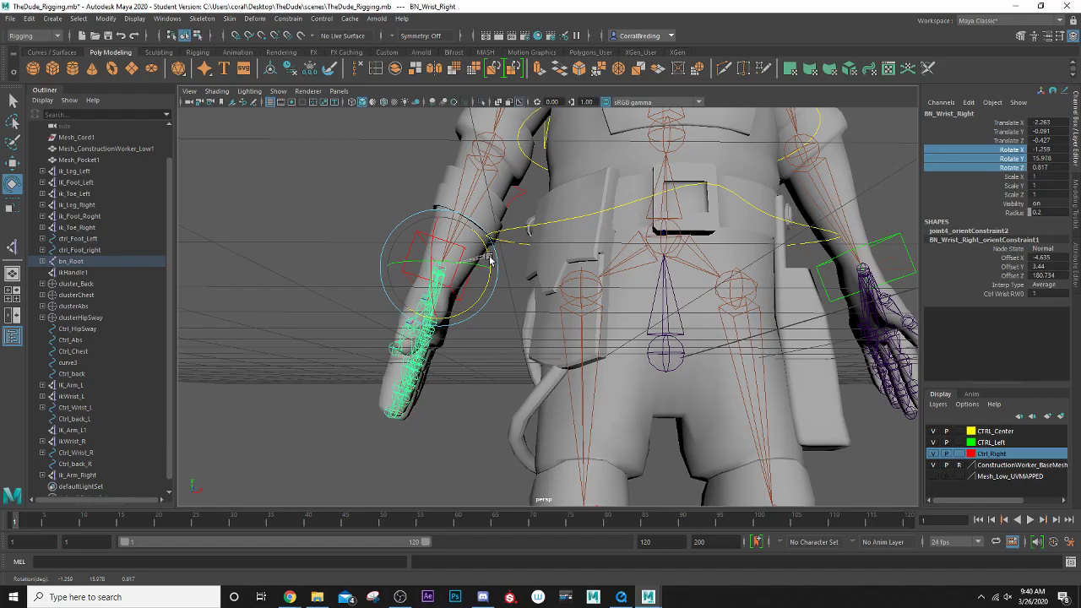
- Fine-tune the right wrist joint's X rotation to about -4.7 to fit the hand mesh
alt+drag(587, 249, 603, 270)
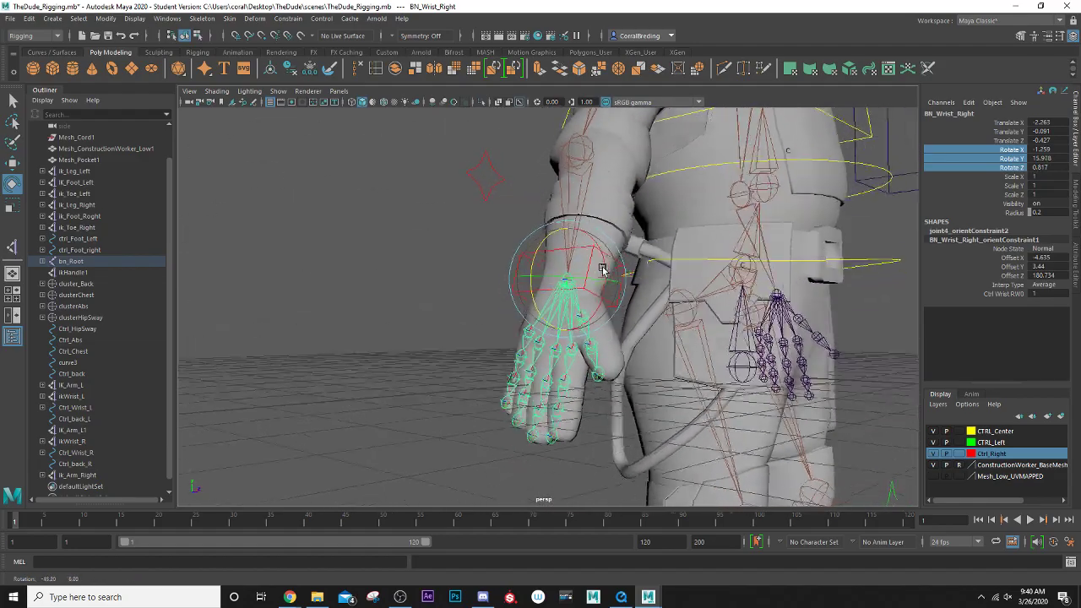
scroll(608, 280, up, 4)
mouse_move(579, 306)
alt+mouse_down()
mouse_move(589, 314)
mouse_move(493, 290)
mouse_move(574, 287)
mouse_move(581, 294)
mouse_move(572, 297)
alt+mouse_up()
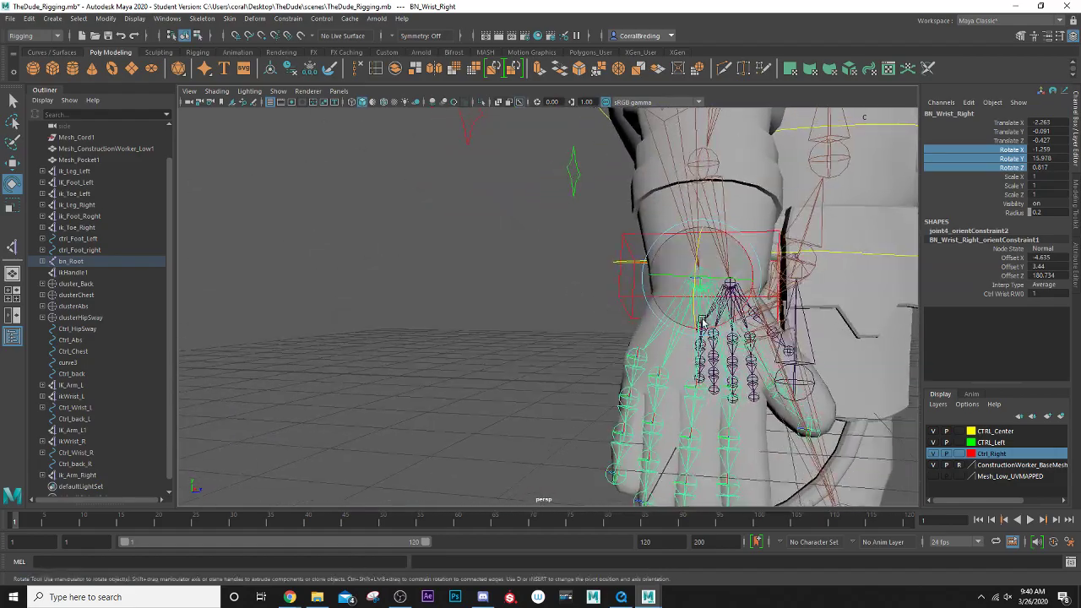
drag(731, 296, 514, 333)
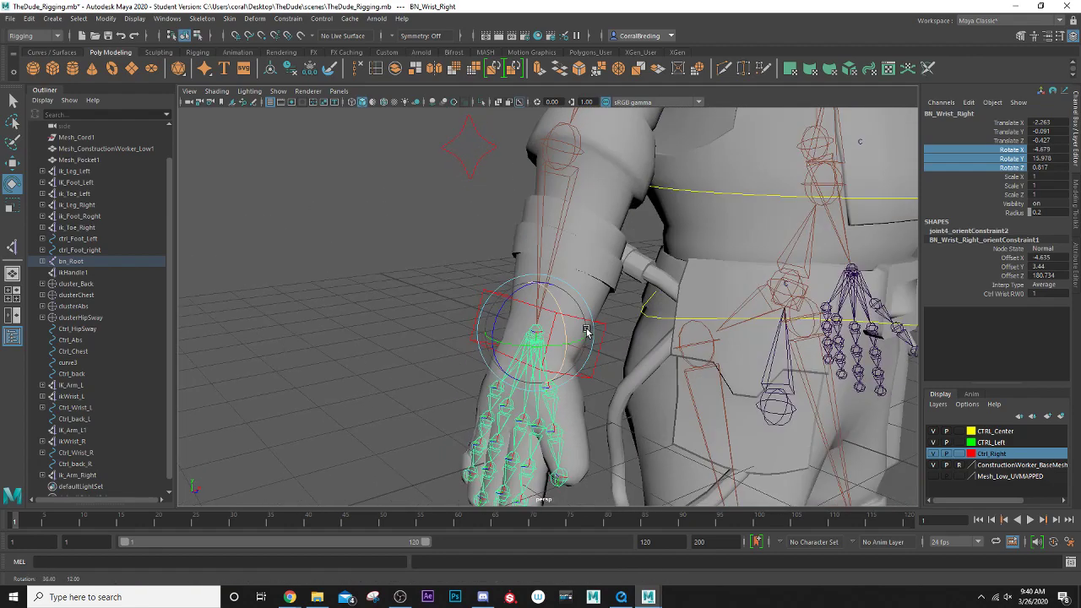
- Orient constrain the right wrist joint BN_Wrist_Right to the wrist control Ctrl_Wrist_R
click(463, 293)
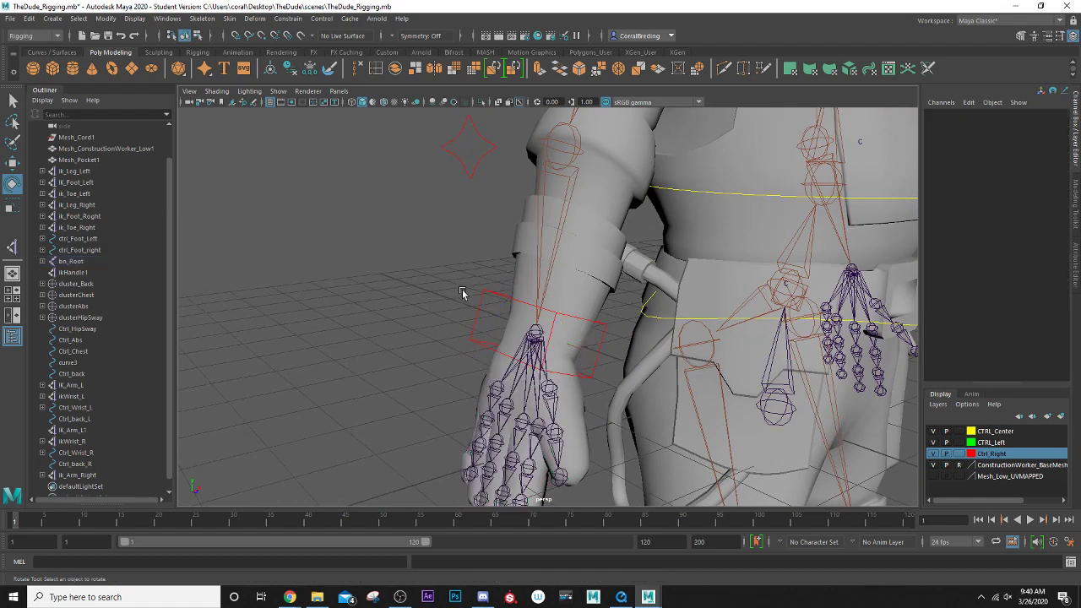
click(562, 314)
key(q)
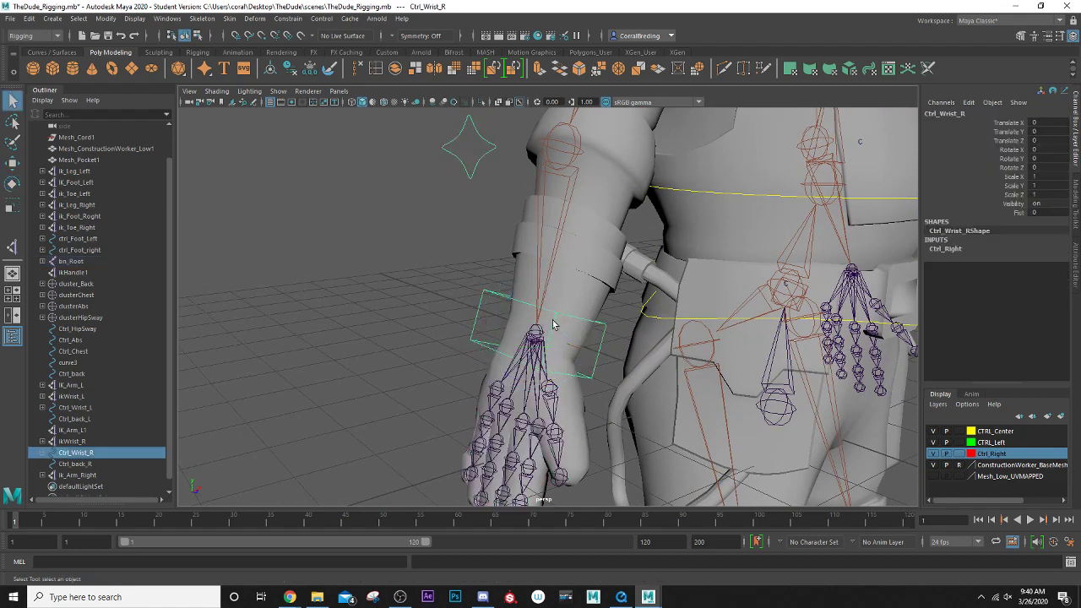
shift+click(532, 377)
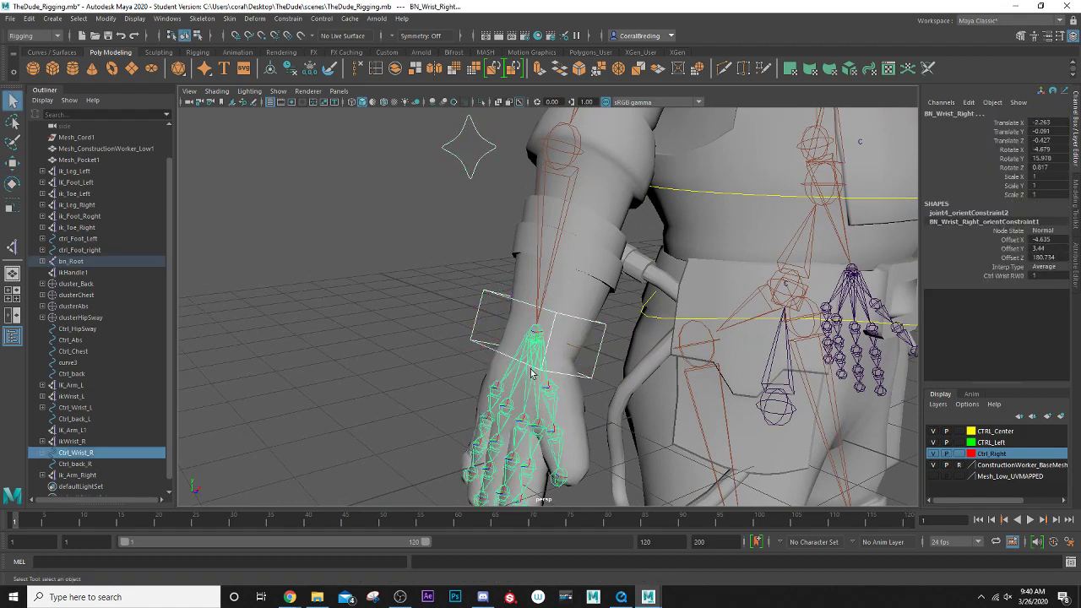
click(287, 19)
click(302, 69)
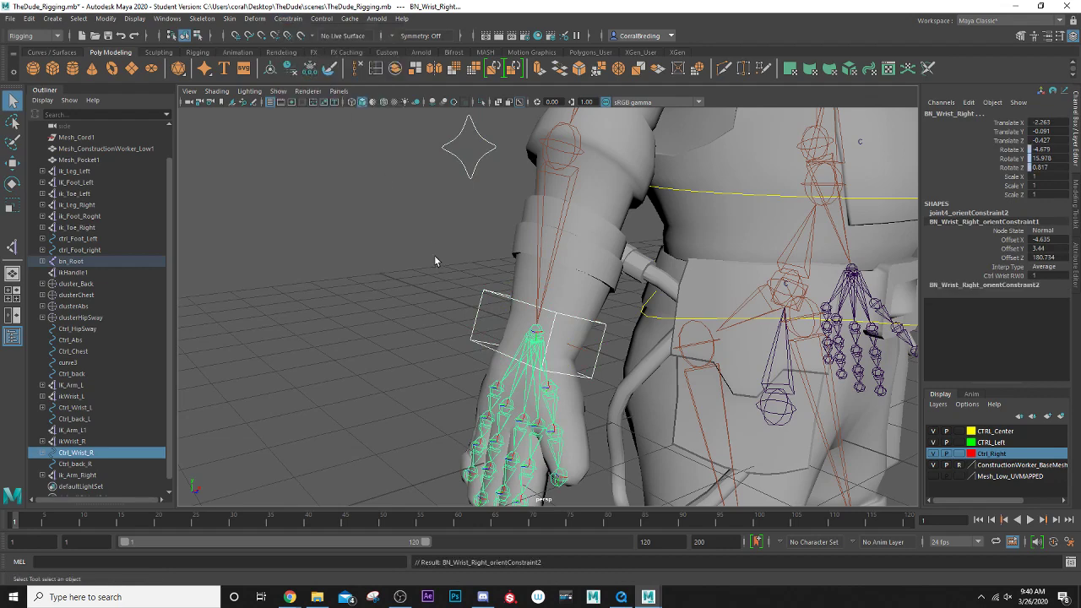
- Test the rotation of the right wrist control Ctrl_Wrist_R and examine the hand joints
click(464, 330)
click(507, 297)
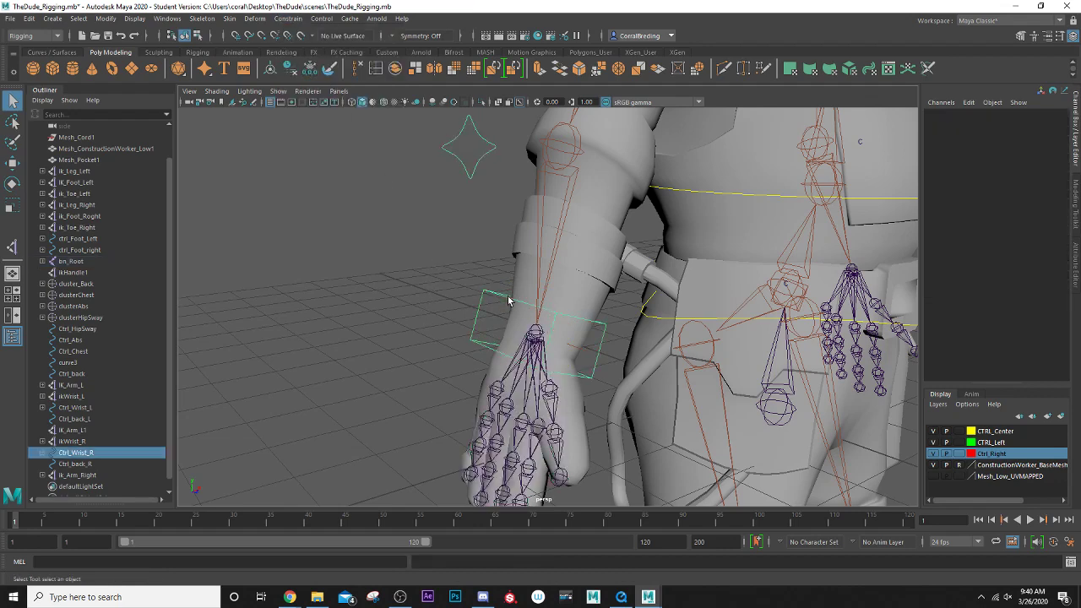
key(e)
mouse_move(507, 306)
mouse_down()
mouse_move(511, 288)
mouse_move(509, 311)
mouse_up()
scroll(505, 304, down, 3)
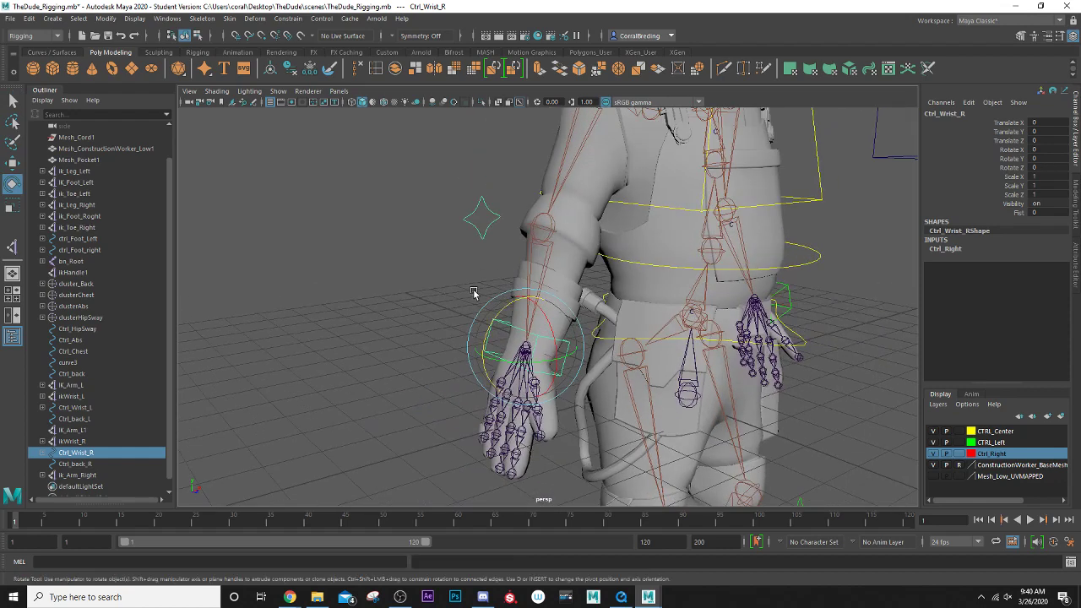
key(q)
scroll(494, 338, up, 2)
scroll(553, 376, up, 2)
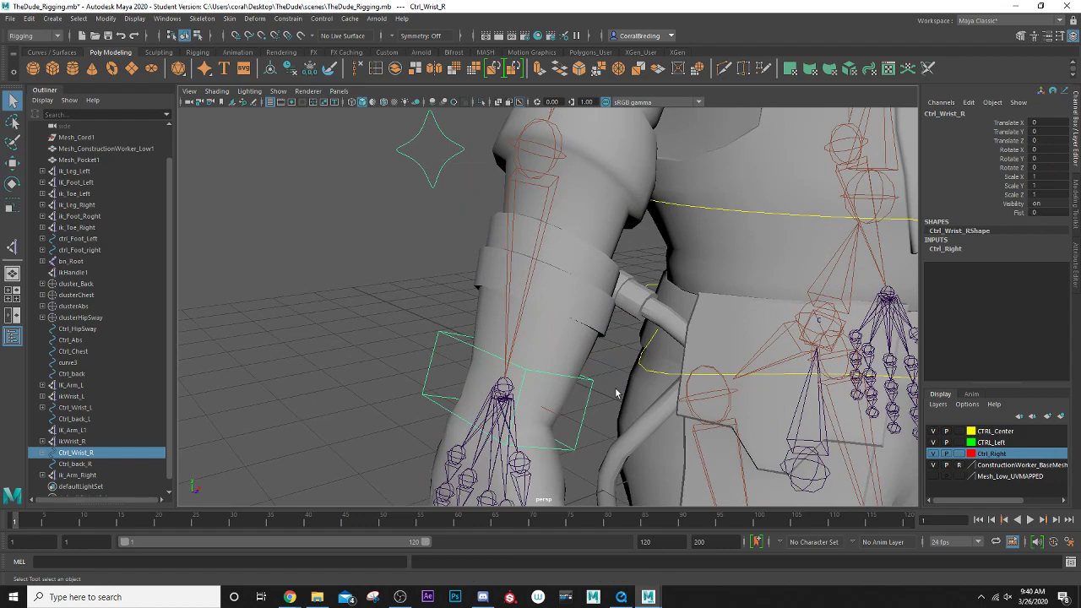
- Open Set Driven Key and load the right wrist control Ctrl_Wrist_R as the driver
scroll(616, 392, down, 5)
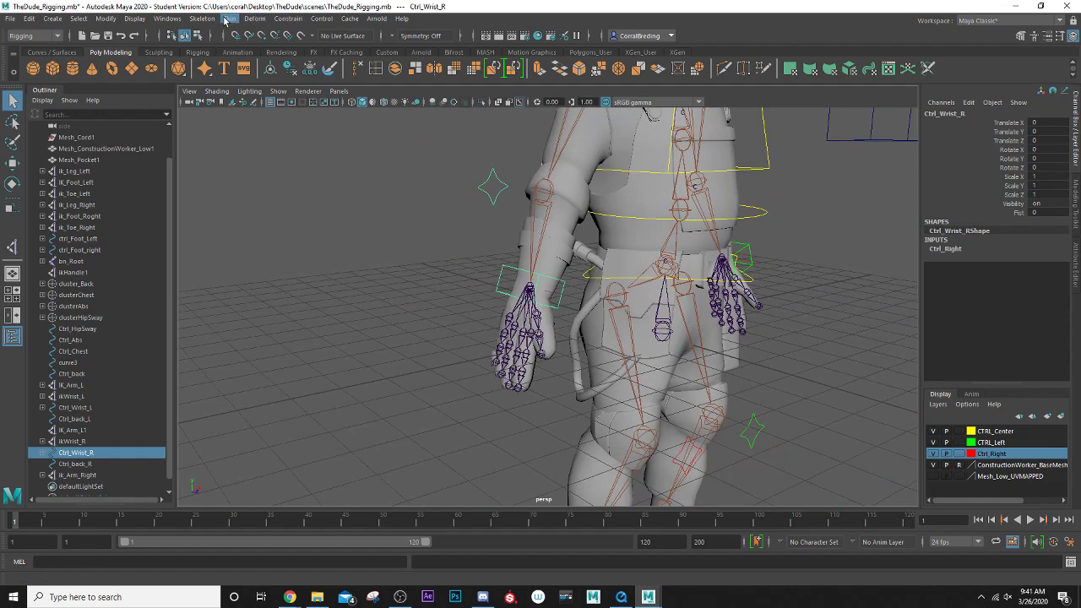
click(197, 52)
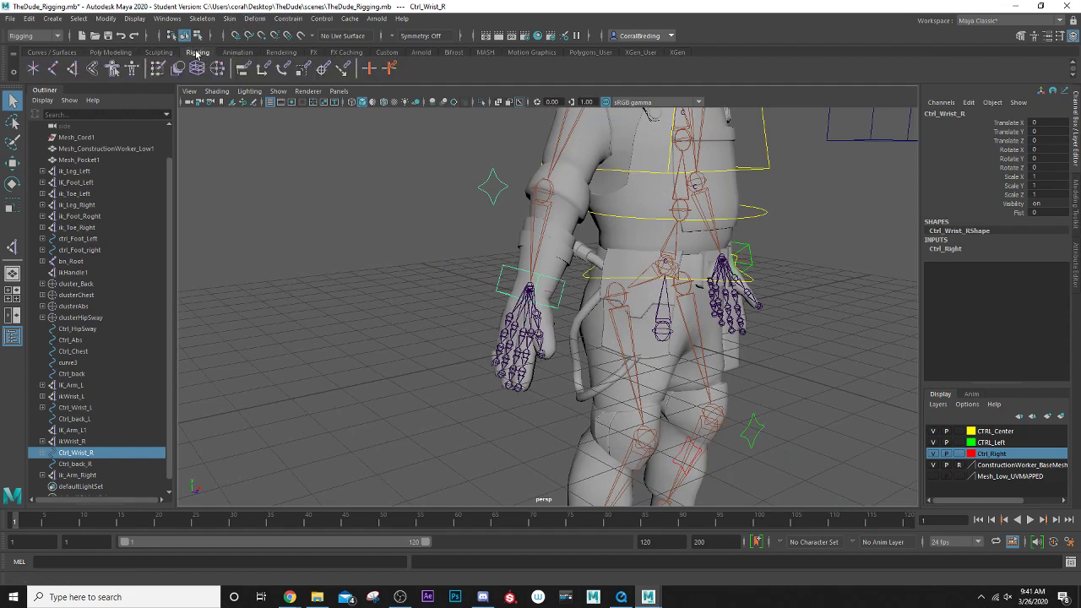
click(390, 68)
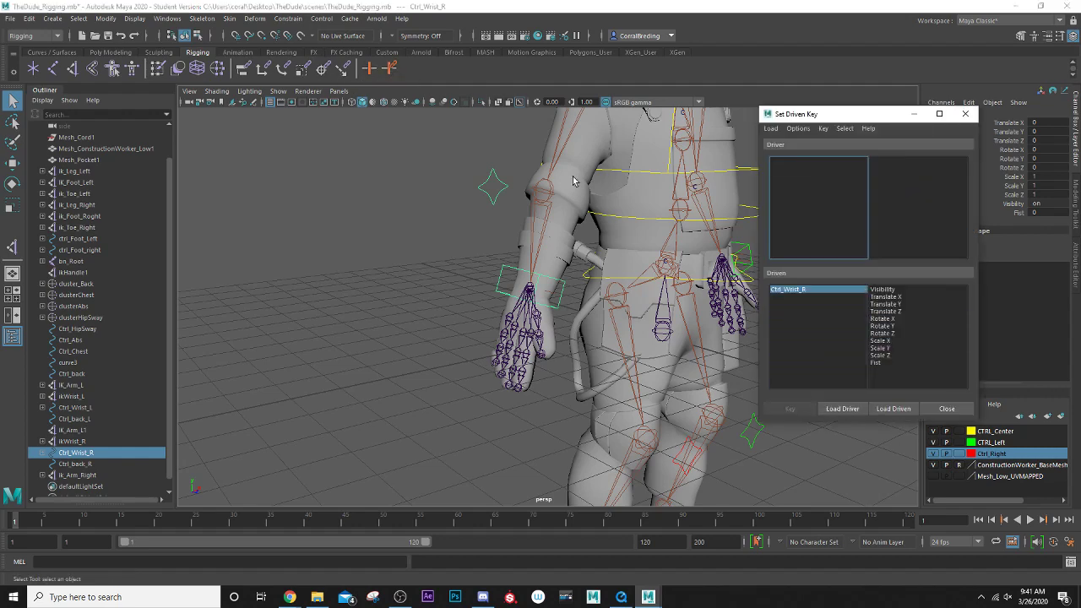
scroll(588, 312, up, 5)
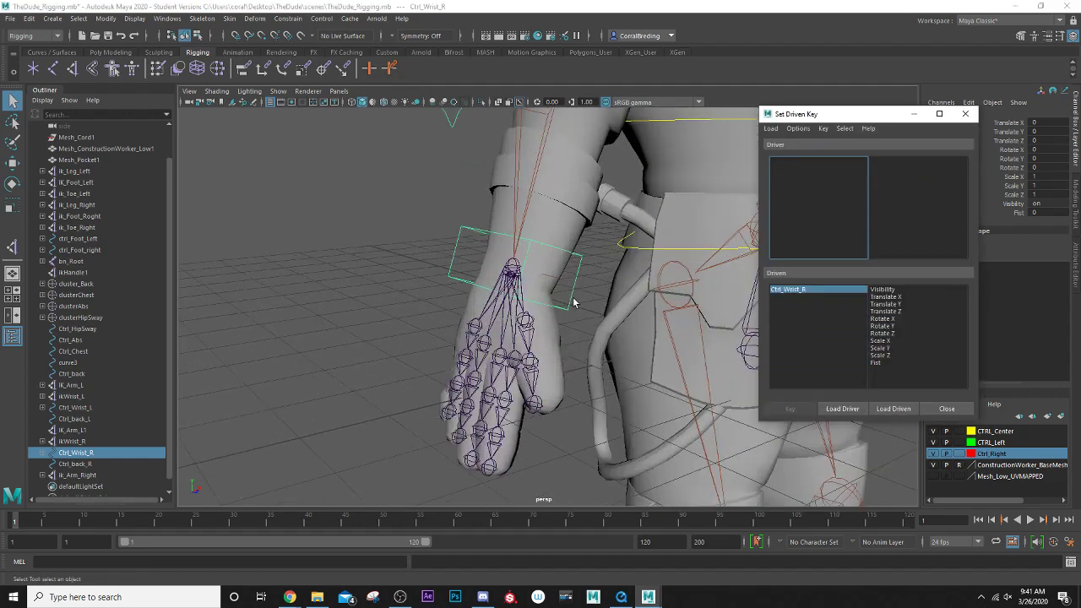
alt+drag(600, 304, 587, 311)
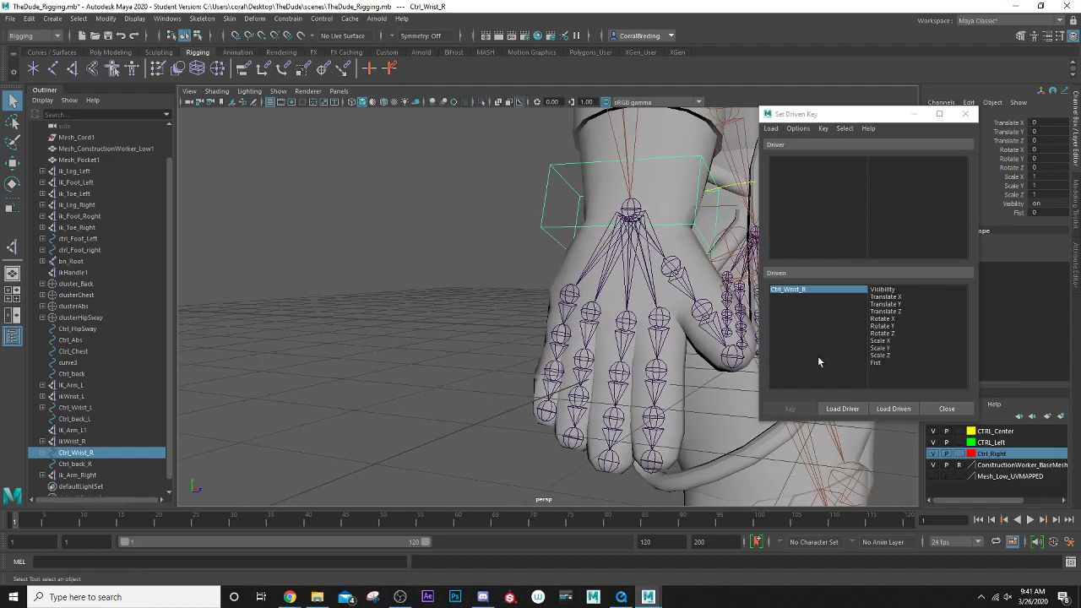
click(858, 411)
- Select the full hierarchies of the right pinky, ring, middle, index and thumb joints and load them as driven objects
click(566, 295)
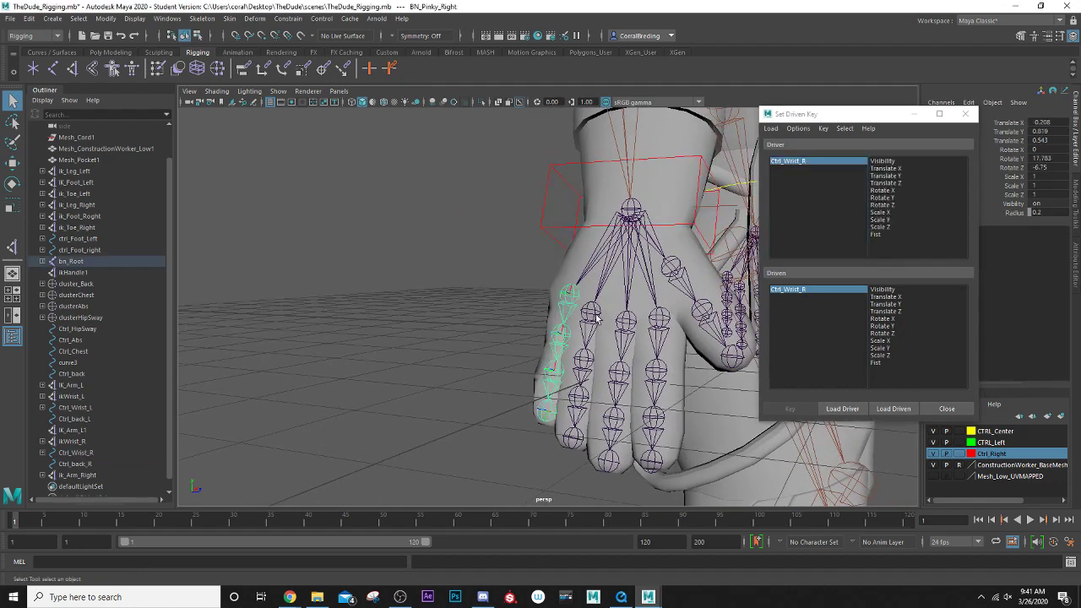
shift+click(593, 314)
shift+click(627, 322)
shift+click(661, 319)
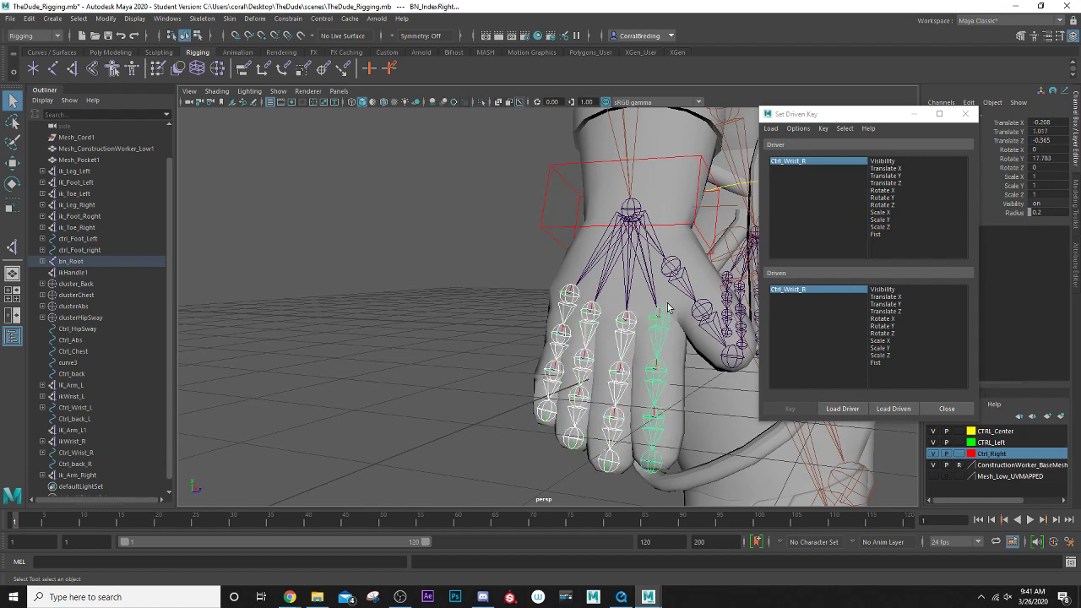
shift+click(674, 271)
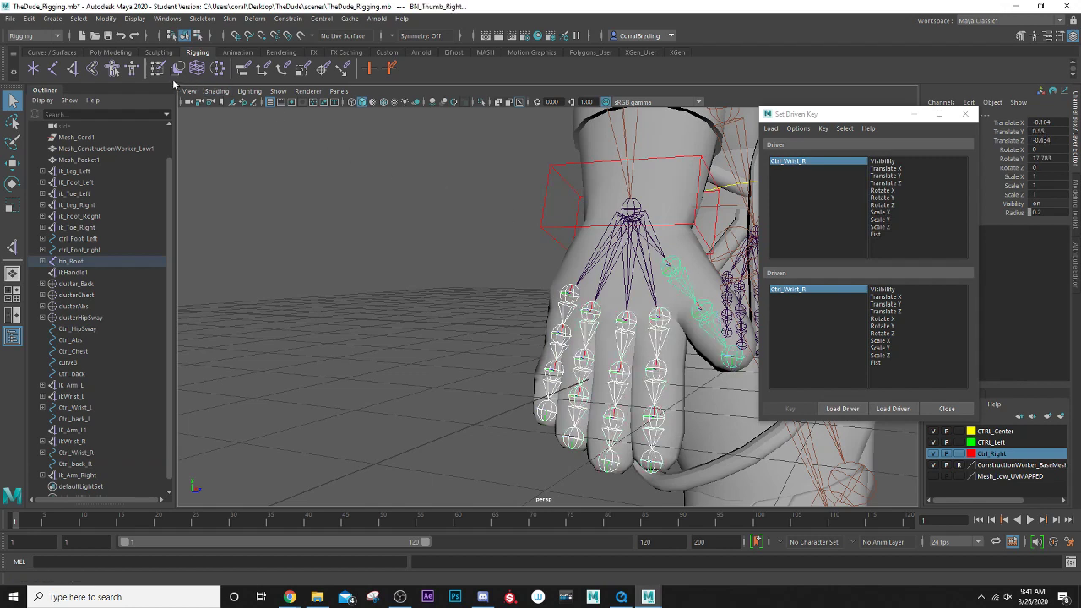
click(79, 19)
click(101, 72)
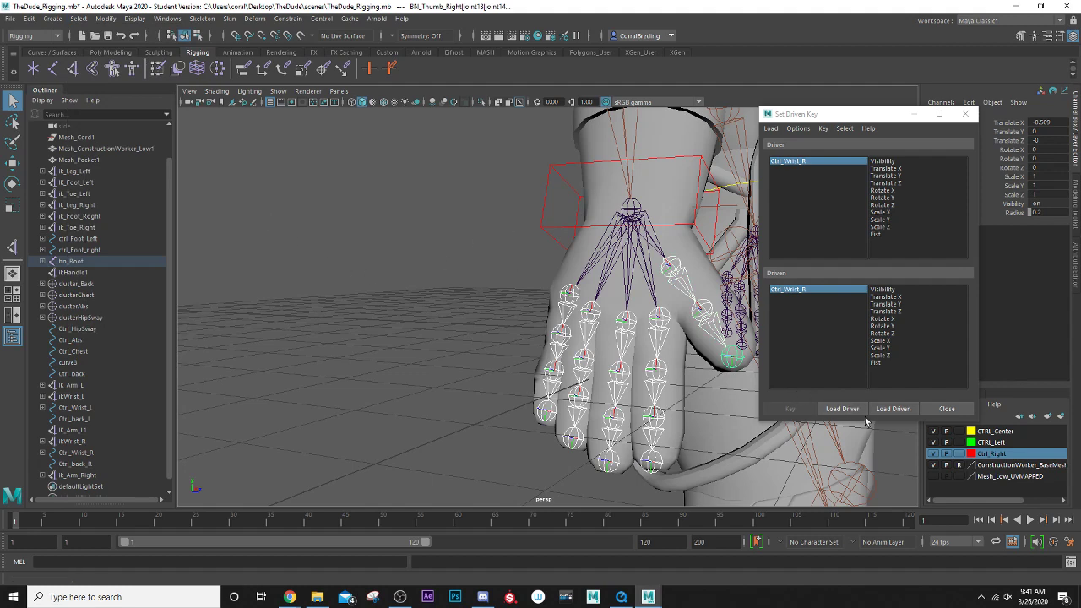
click(892, 410)
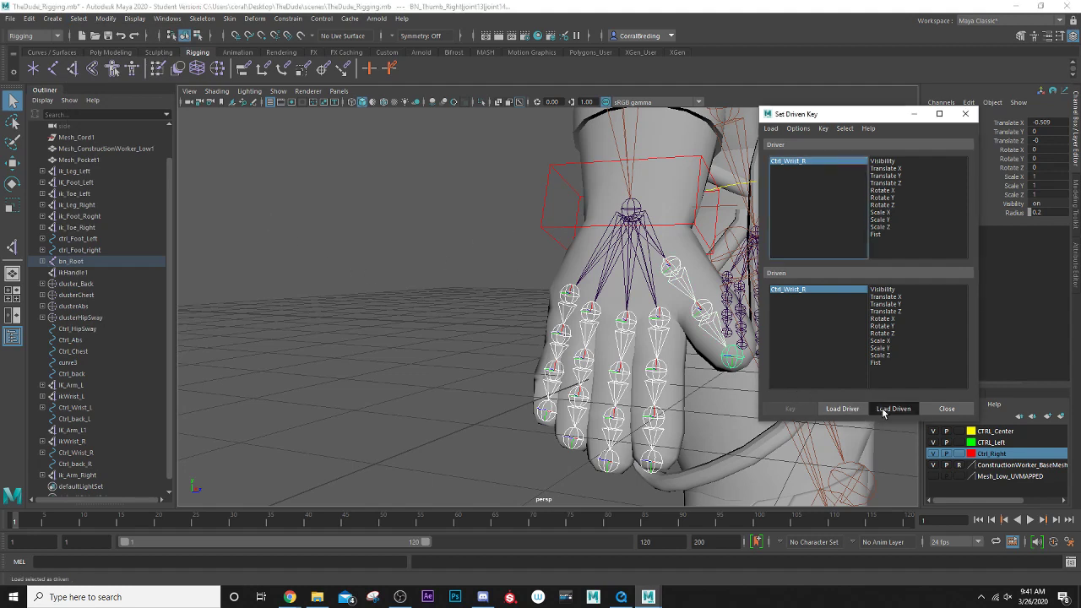
- Key Rotate X, Y and Z of all the driven finger and thumb joints against Ctrl_Wrist_R's Fist attribute
click(882, 236)
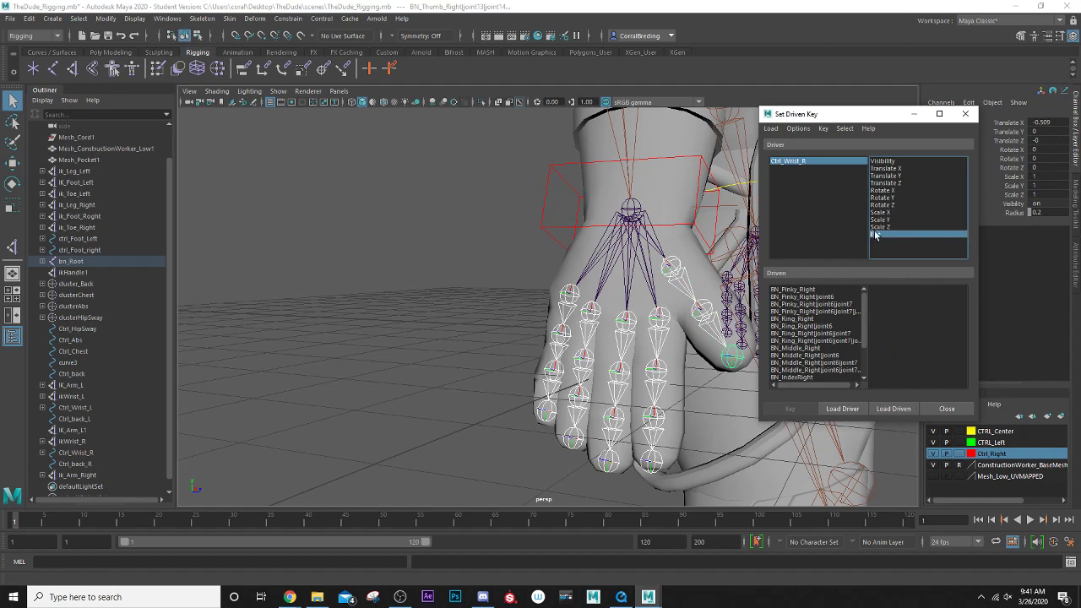
click(813, 291)
scroll(808, 306, down, 2)
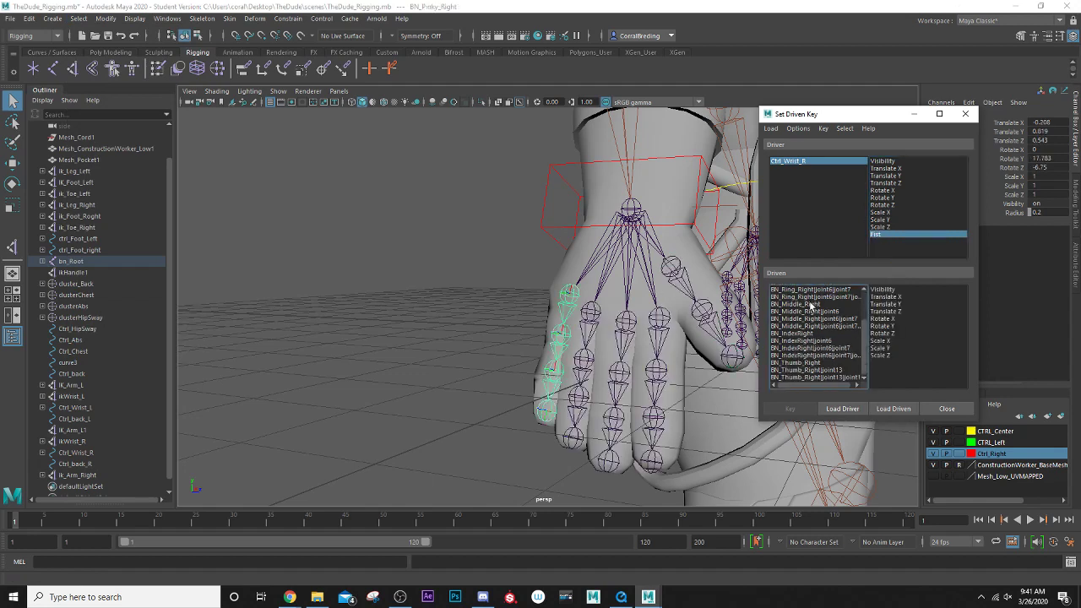
shift+click(811, 377)
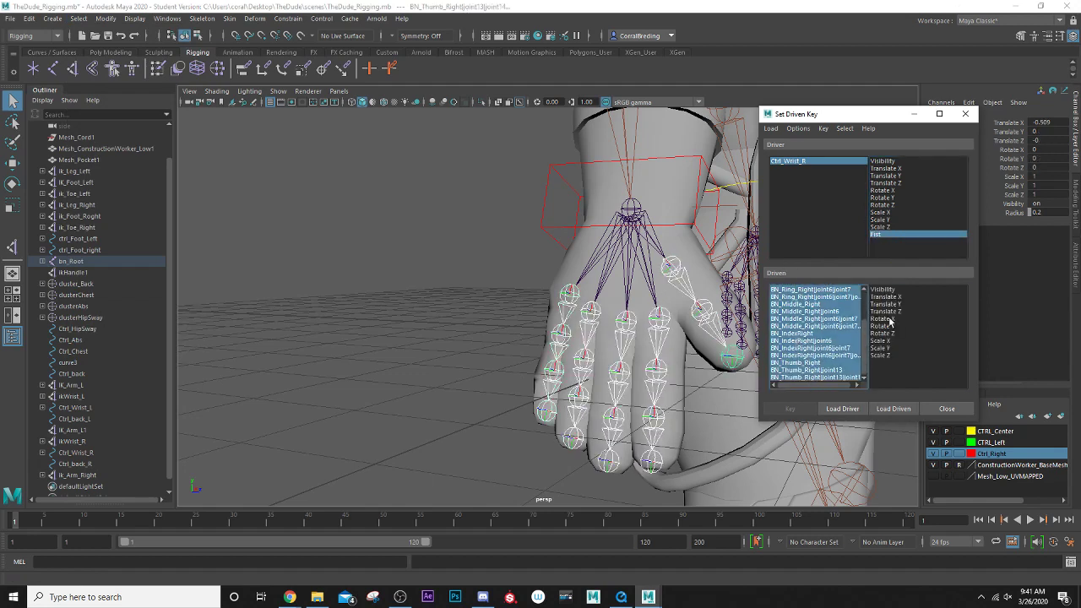
drag(889, 321, 889, 335)
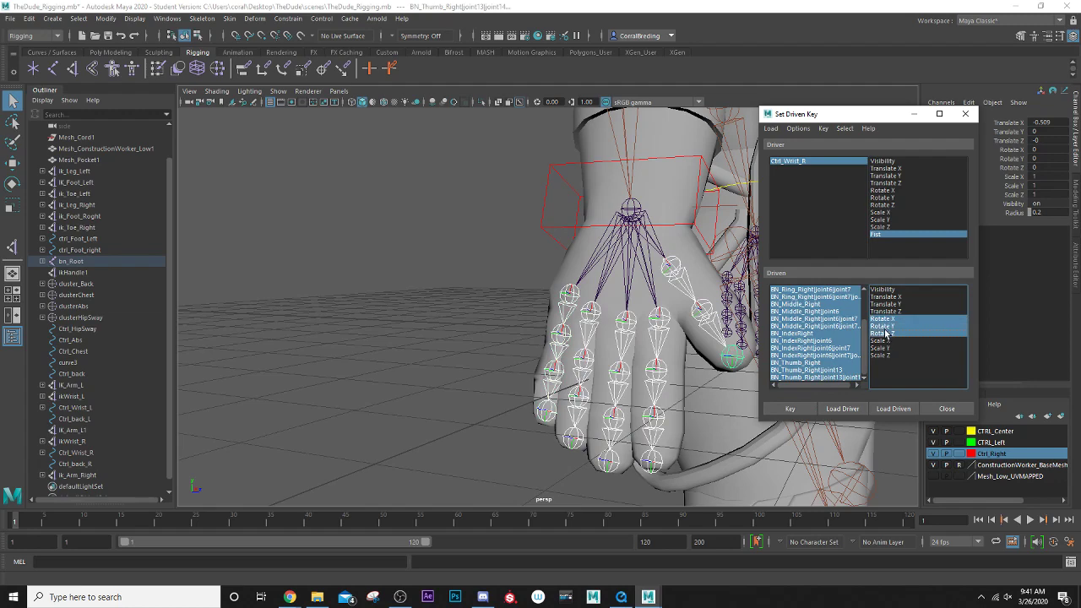
click(790, 408)
- Set the Fist attribute of Ctrl_Wrist_R to 10
alt+middle_drag(458, 262, 336, 269)
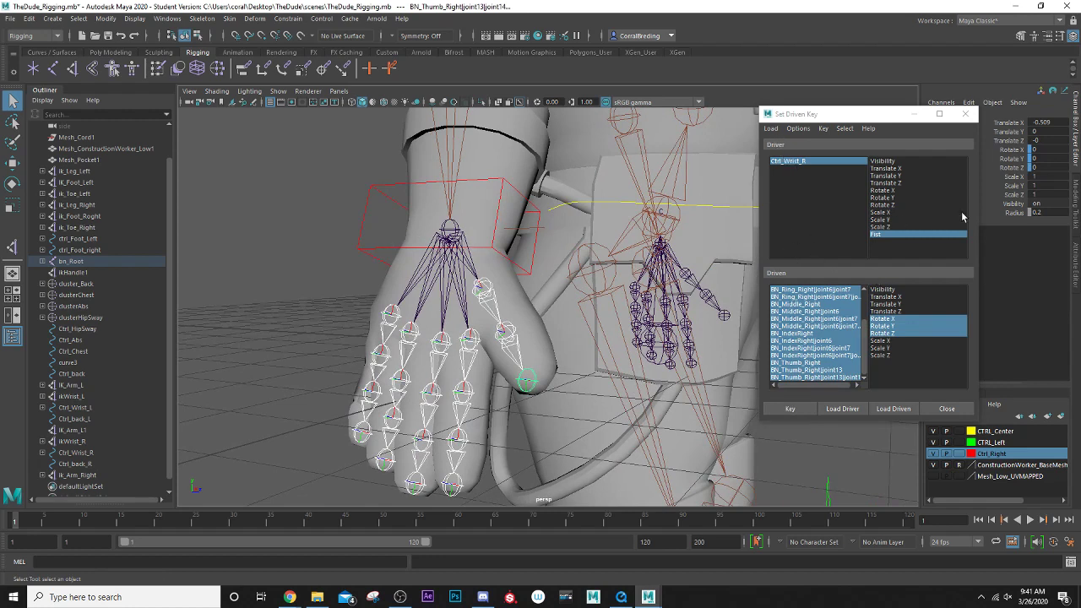
click(807, 162)
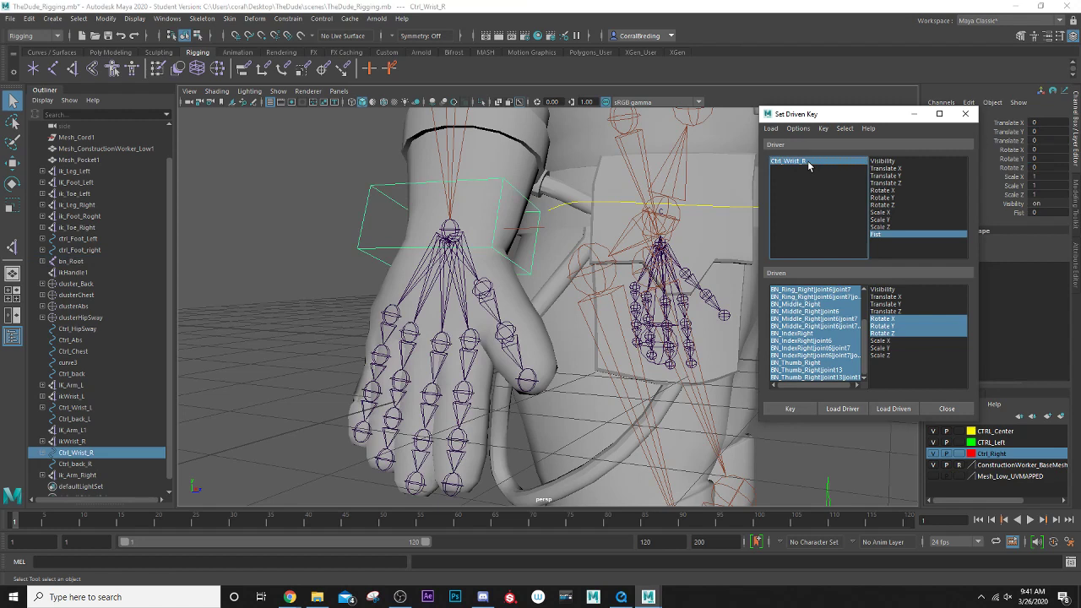
click(1040, 213)
text(10)
key(Return)
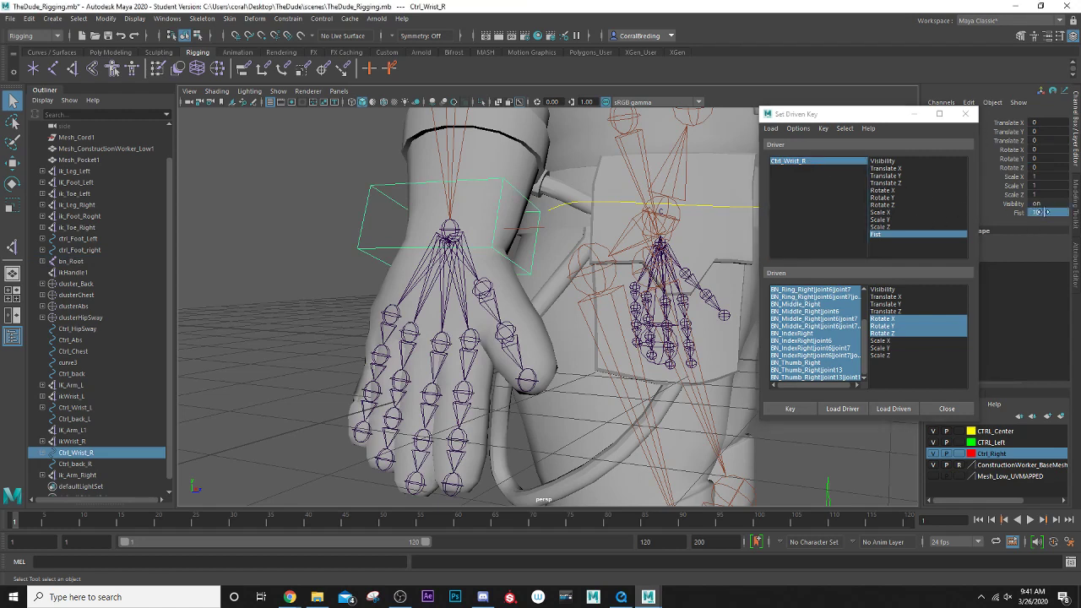
- Select the hierarchies of the right pinky, ring, middle and index joints, adding the Hierarchy command to the Rigging shelf
click(393, 331)
shift+click(407, 333)
shift+click(442, 341)
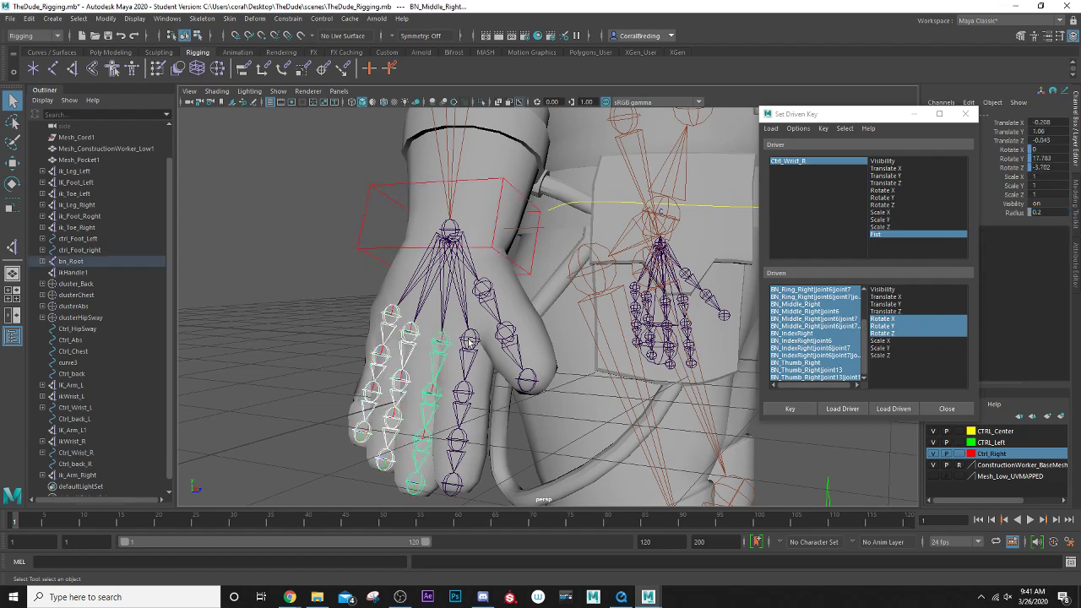
shift+click(468, 340)
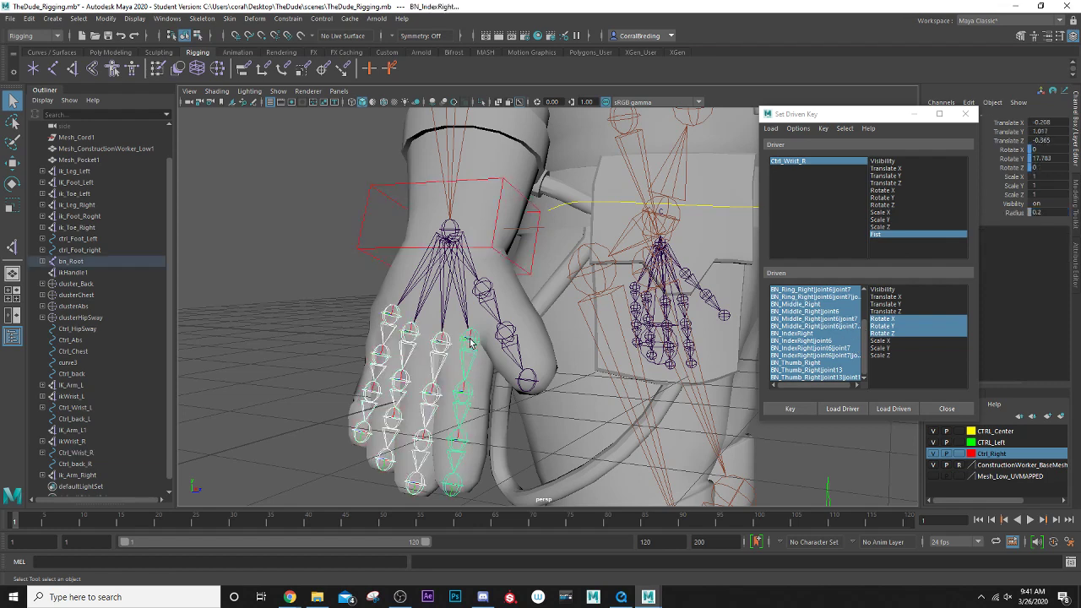
click(77, 18)
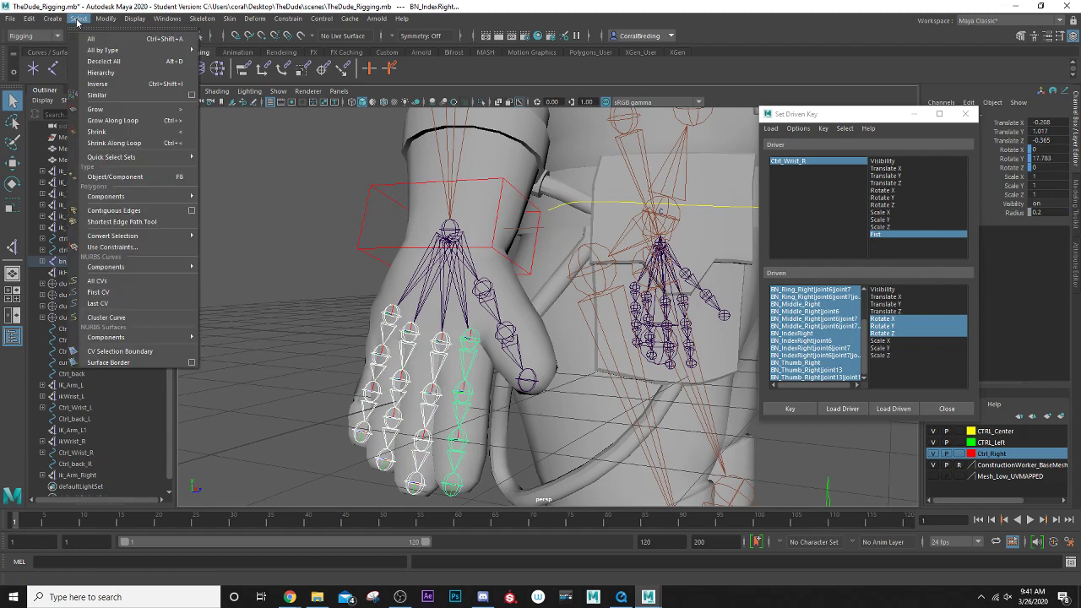
click(102, 74)
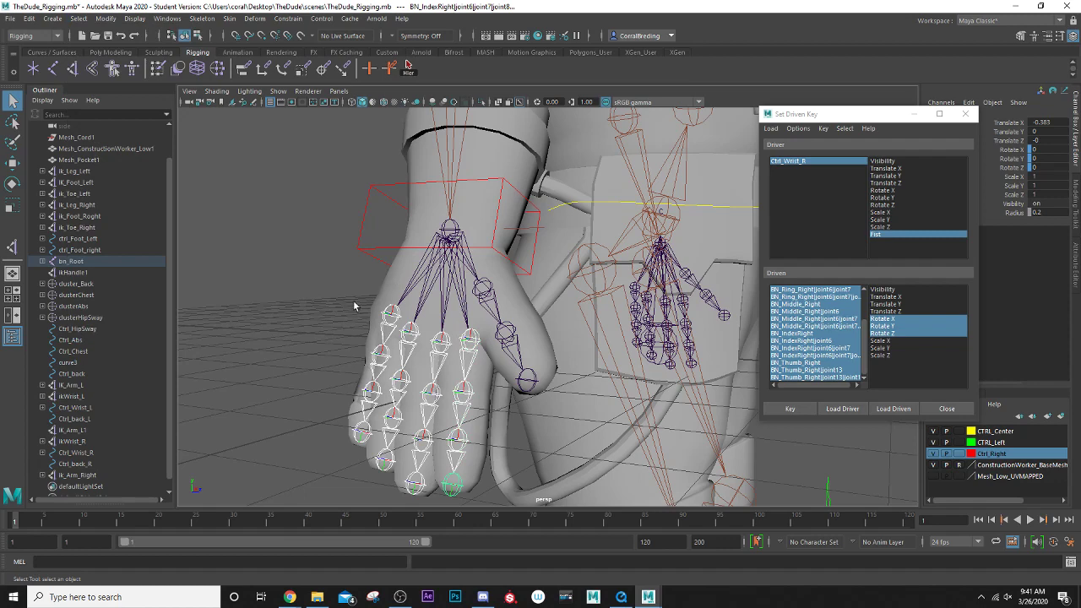
- Try to curl the selected right finger joints by rotating them about -33 degrees around Z, and undo the rotation
key(e)
drag(438, 456, 448, 433)
key(ctrl+z)
alt+drag(420, 397, 309, 298)
key(ctrl+z)
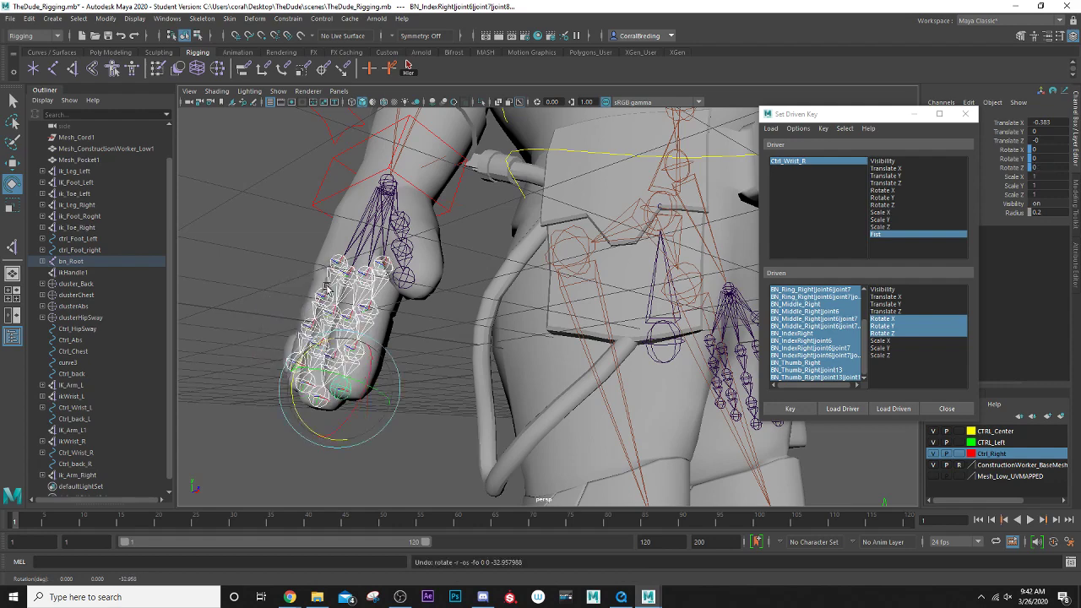
- Reselect the hierarchies of the four right finger chains and try to rotate them together, then clear the selection
click(351, 328)
click(383, 276)
alt+drag(383, 276, 370, 334)
key(q)
shift+click(392, 307)
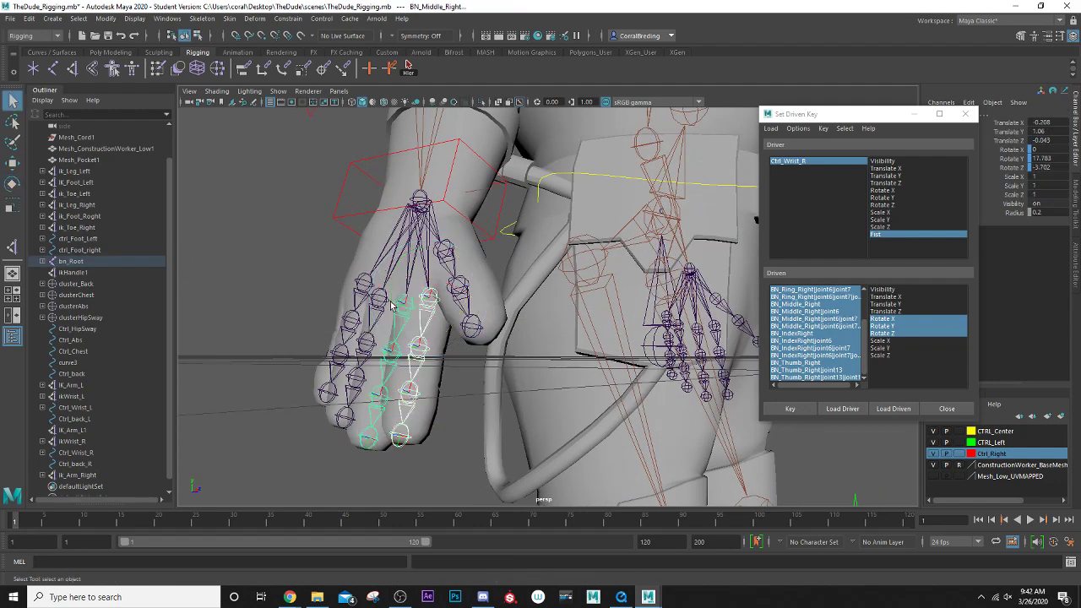
shift+click(380, 301)
shift+click(363, 282)
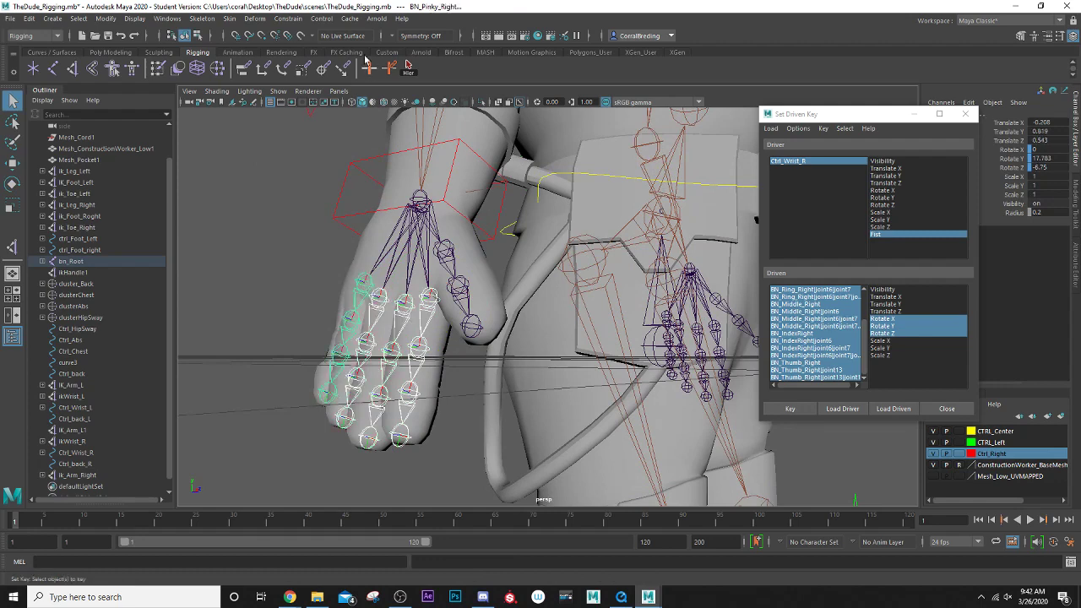
click(408, 68)
key(e)
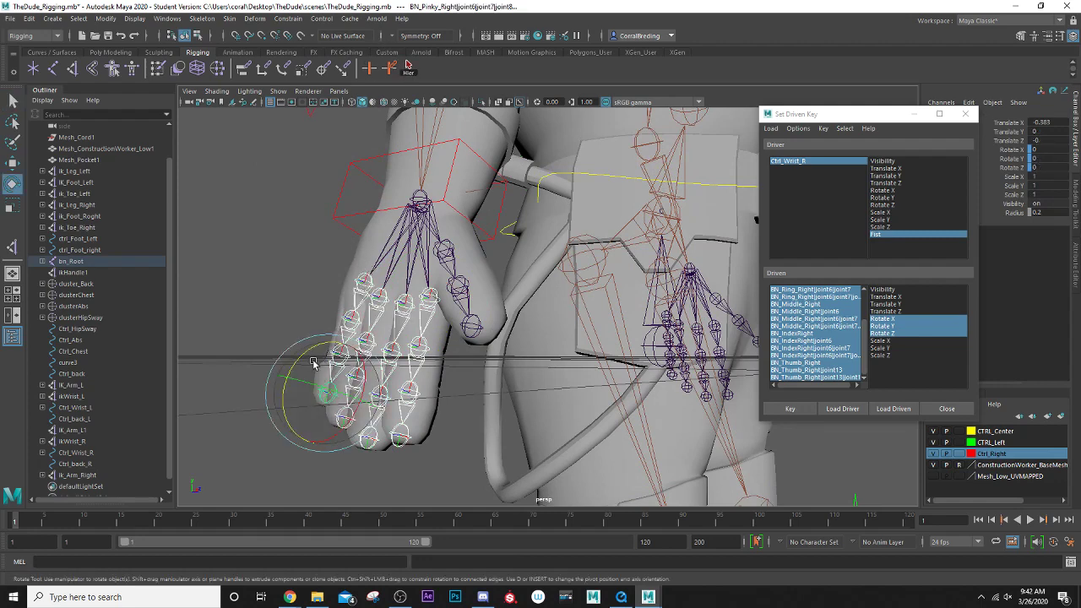
drag(337, 358, 301, 374)
click(423, 431)
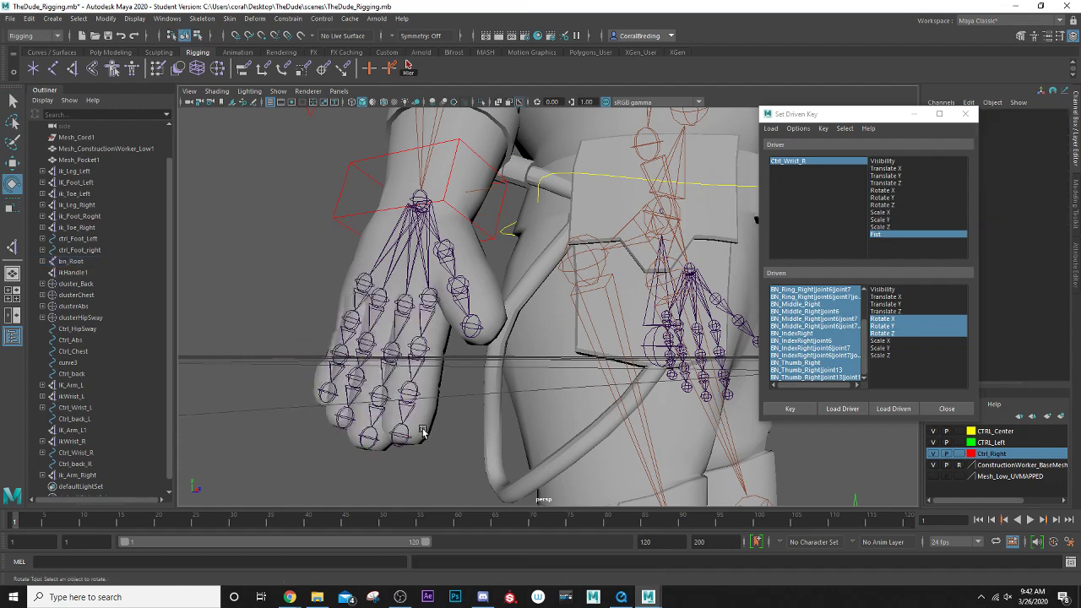
- Select every joint of the right index finger chain and add the right middle finger's joints to the selection
click(401, 434)
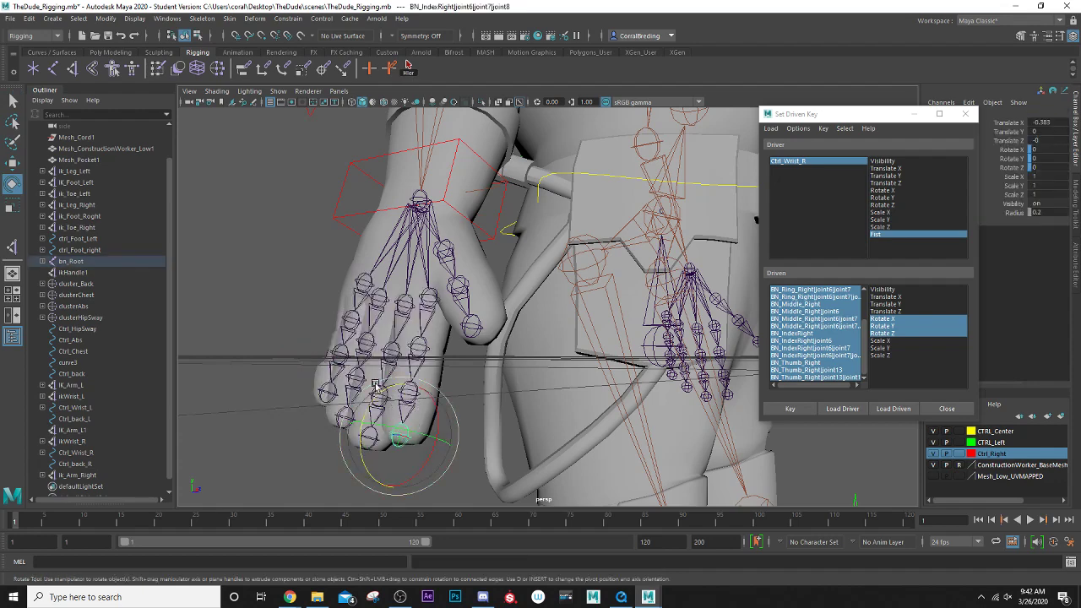
key(q)
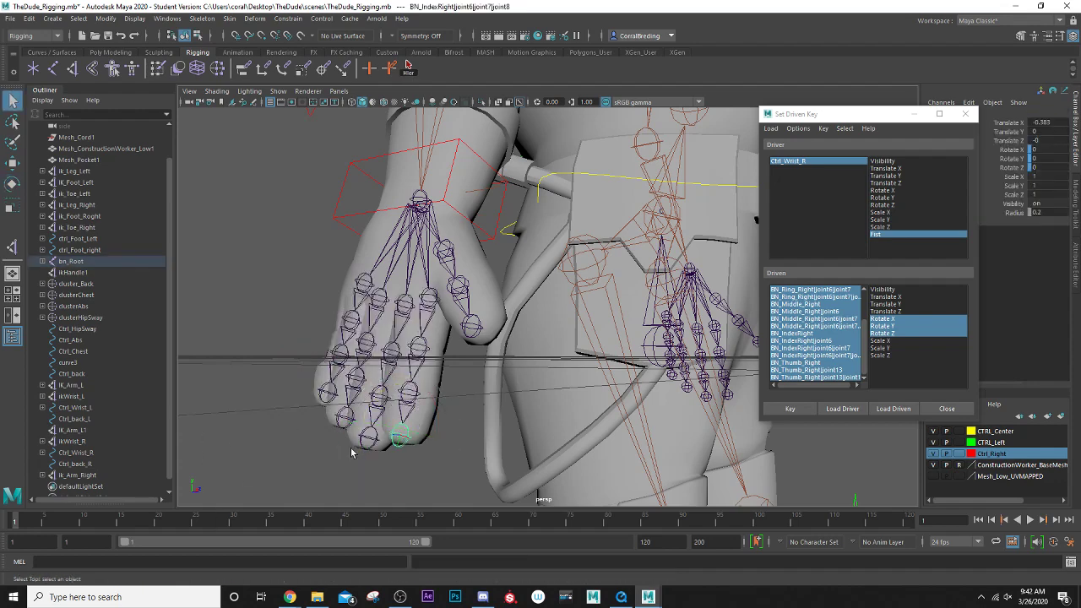
alt+drag(350, 425, 393, 418)
alt+middle_drag(393, 418, 289, 357)
alt+right_drag(290, 358, 309, 352)
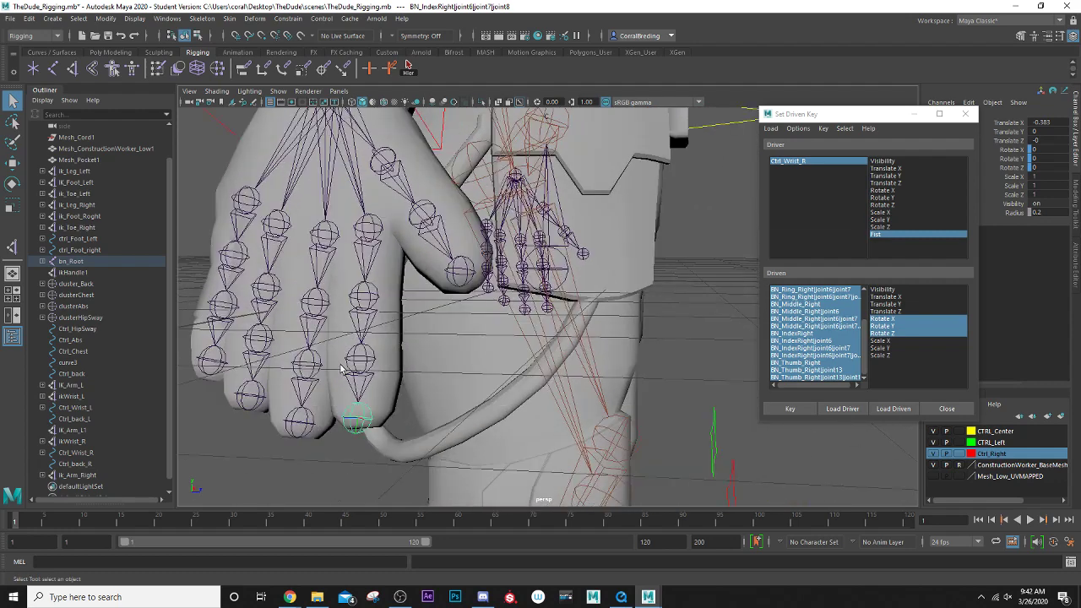
click(368, 374)
click(371, 314)
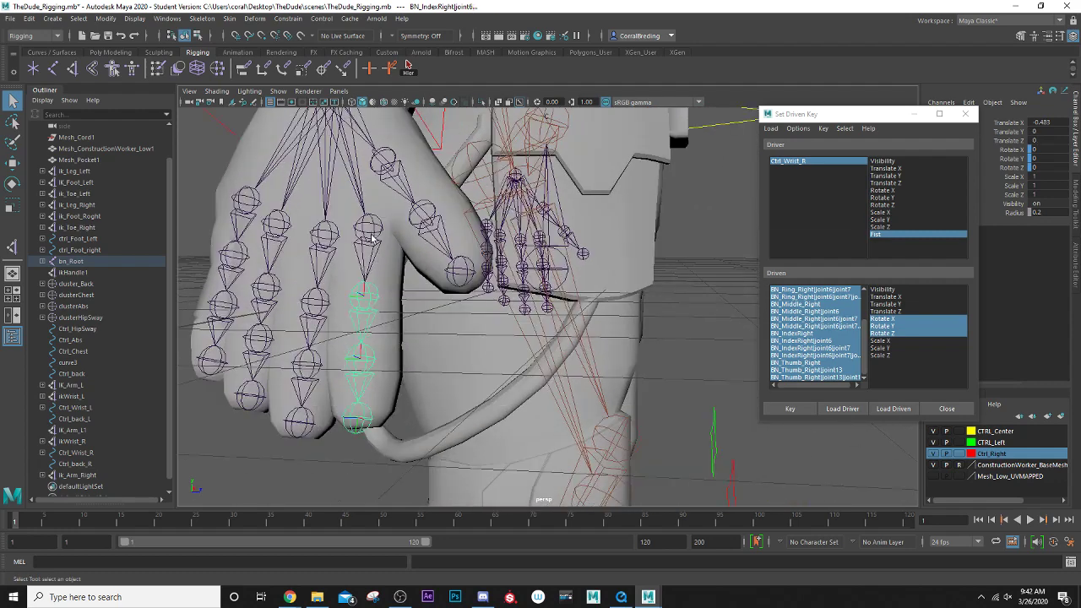
click(371, 239)
shift+click(304, 393)
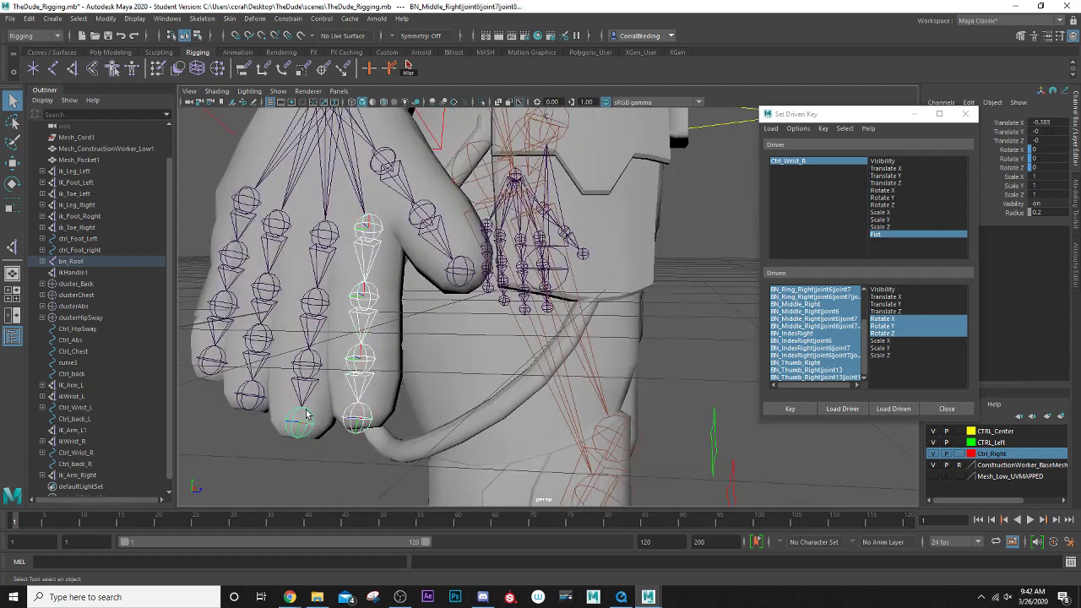
shift+click(314, 319)
shift+click(322, 267)
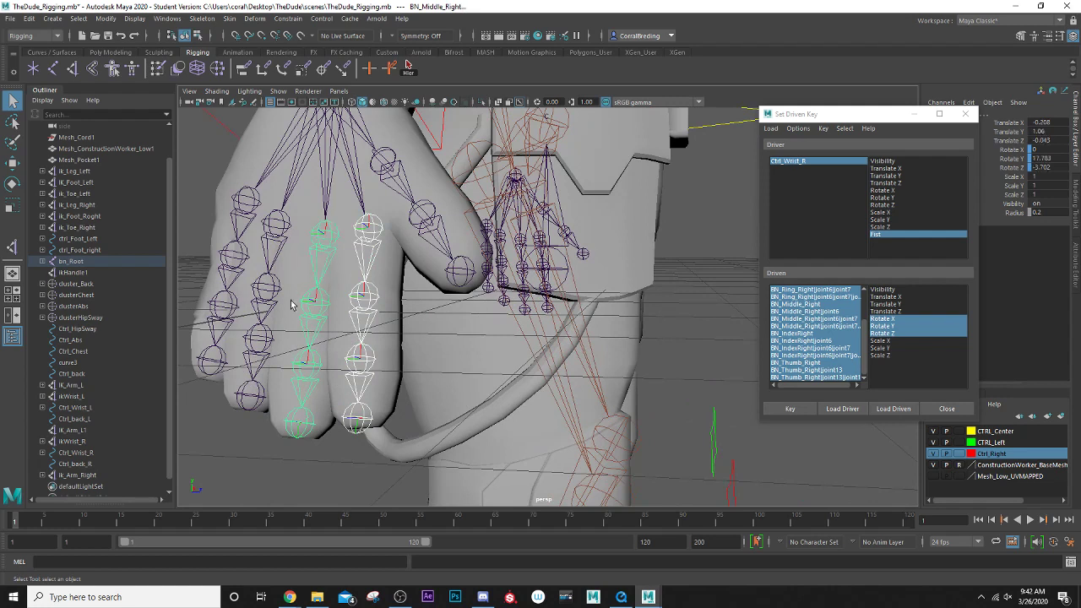
- Add every joint of the right ring and pinky finger chains to the selection
shift+click(251, 397)
shift+click(261, 362)
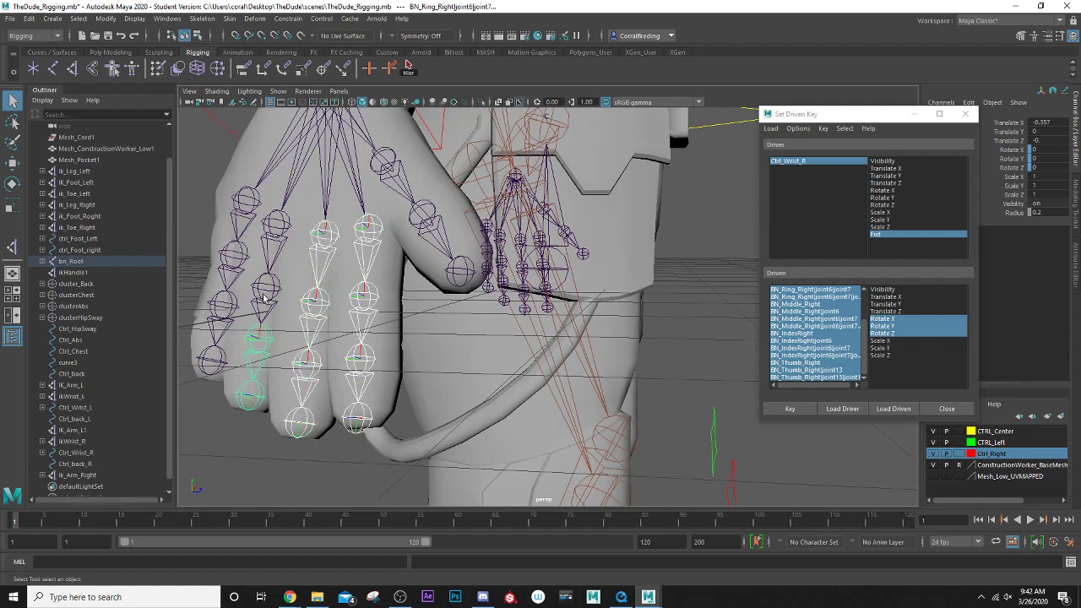
shift+click(278, 226)
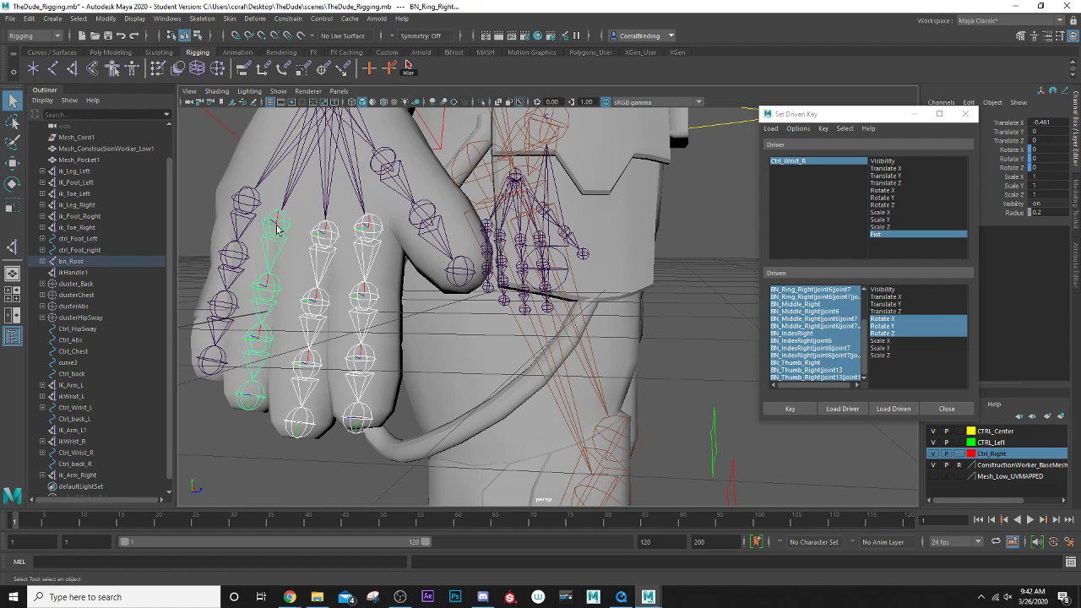
click(212, 362)
shift+click(230, 306)
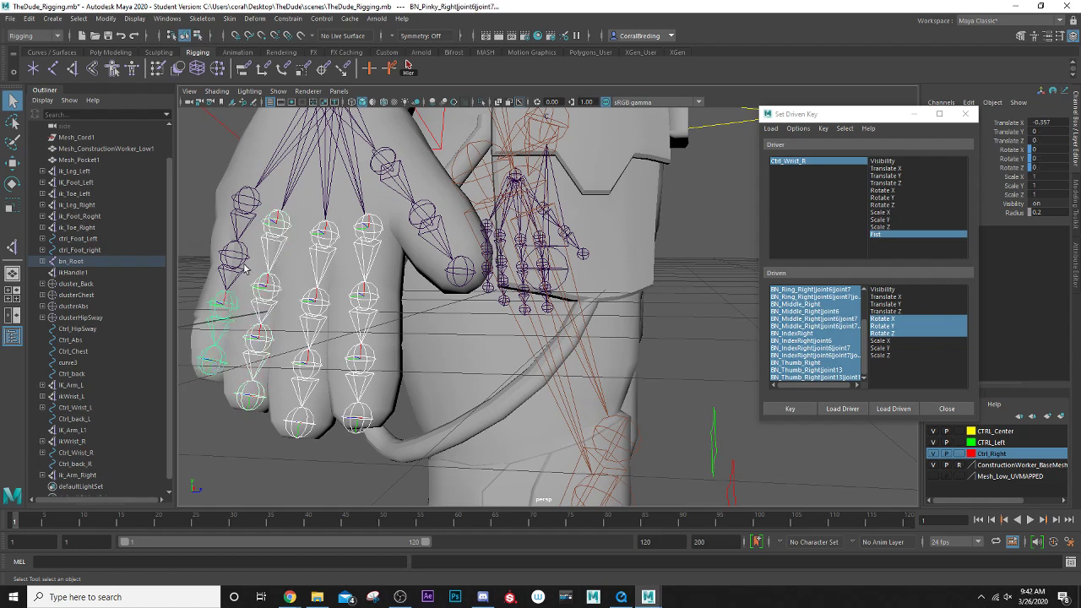
shift+click(240, 263)
shift+click(243, 210)
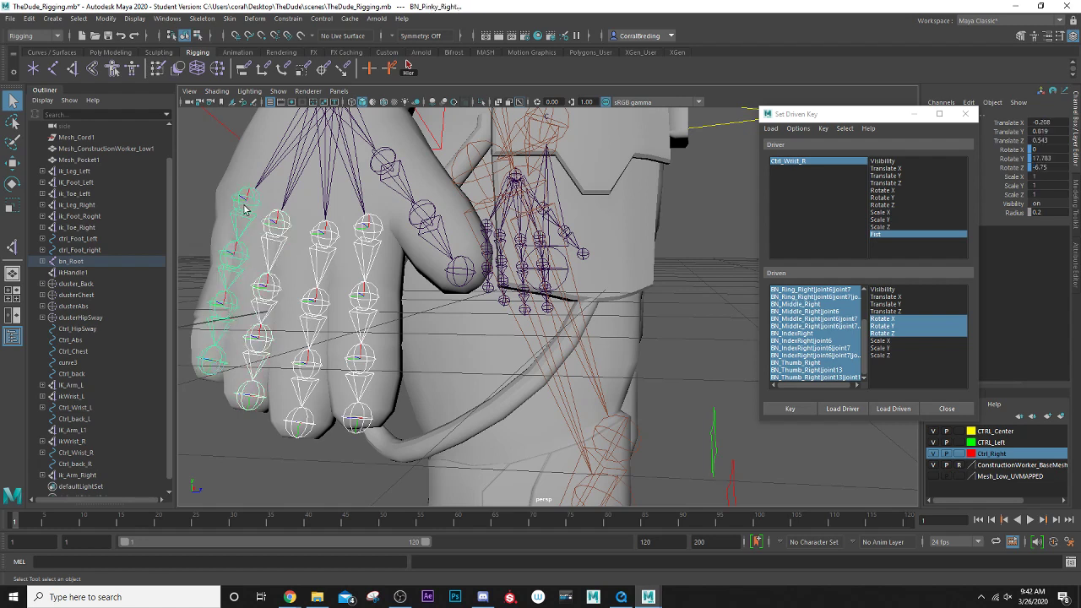
- Curl the four selected right fingers by rotating their joints together about -52 degrees around Y
key(e)
drag(226, 198, 219, 238)
alt+middle_drag(223, 233, 290, 305)
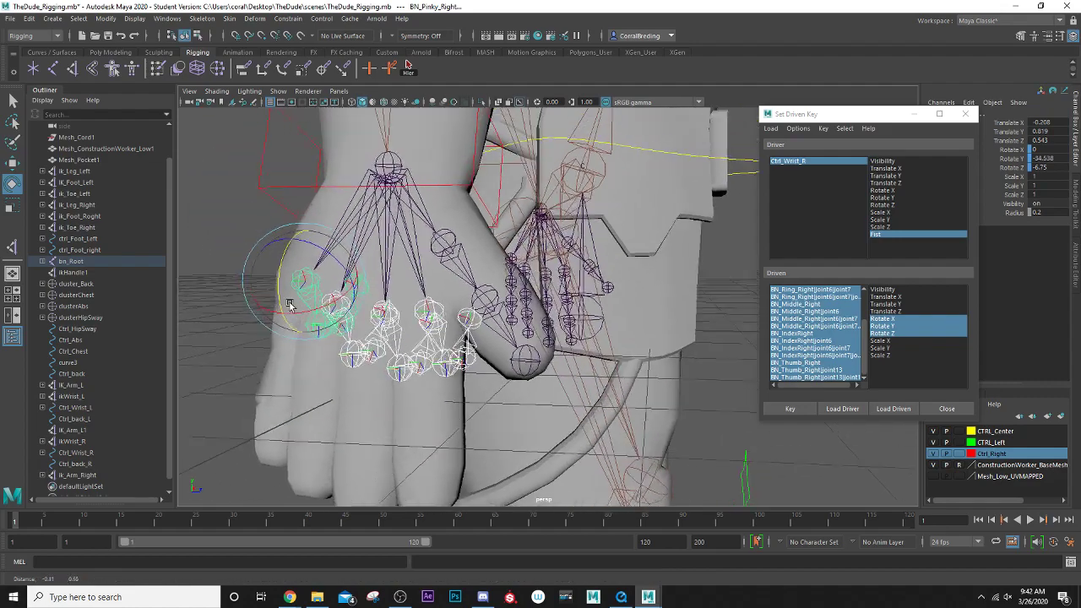
alt+drag(290, 305, 227, 321)
alt+middle_drag(260, 297, 323, 350)
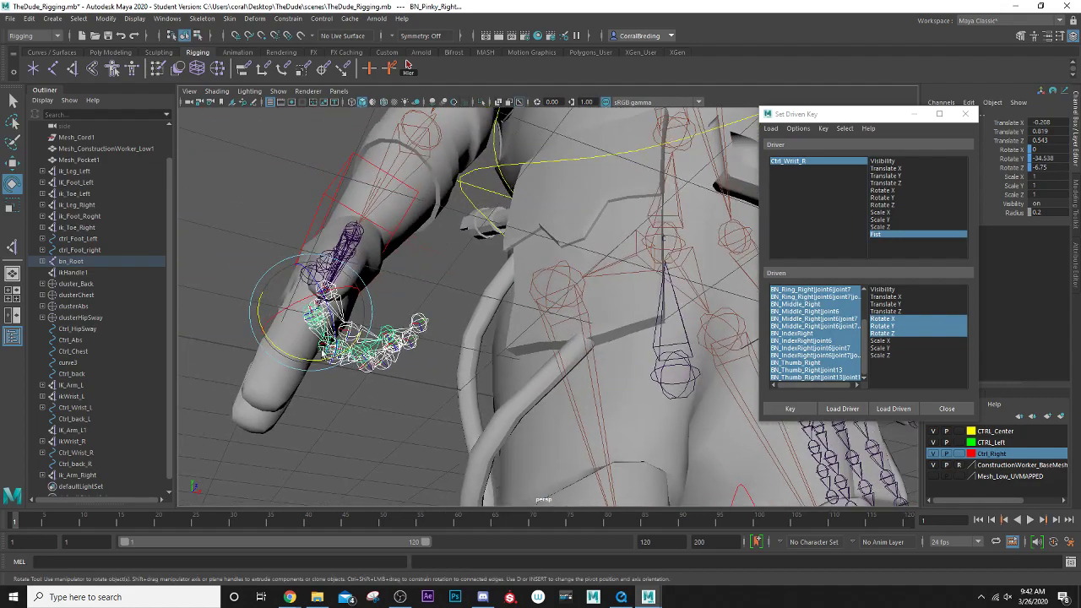
- Rotate the right index finger's second joint a little further around Y to tighten its curl, and deselect it
scroll(312, 359, up, 3)
alt+drag(317, 361, 471, 330)
click(510, 419)
click(439, 303)
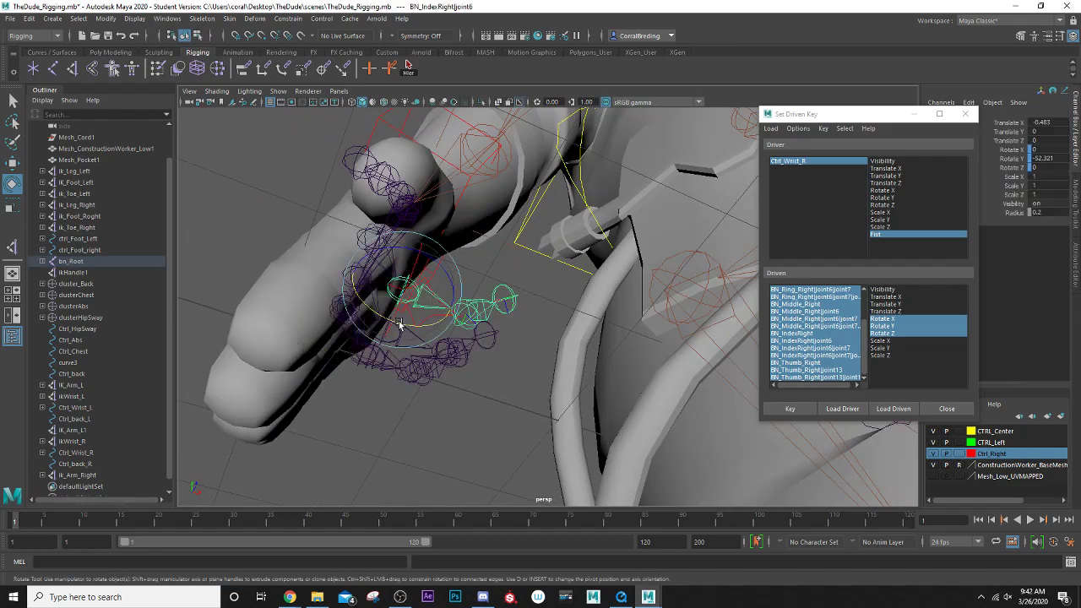
drag(386, 318, 395, 332)
click(394, 429)
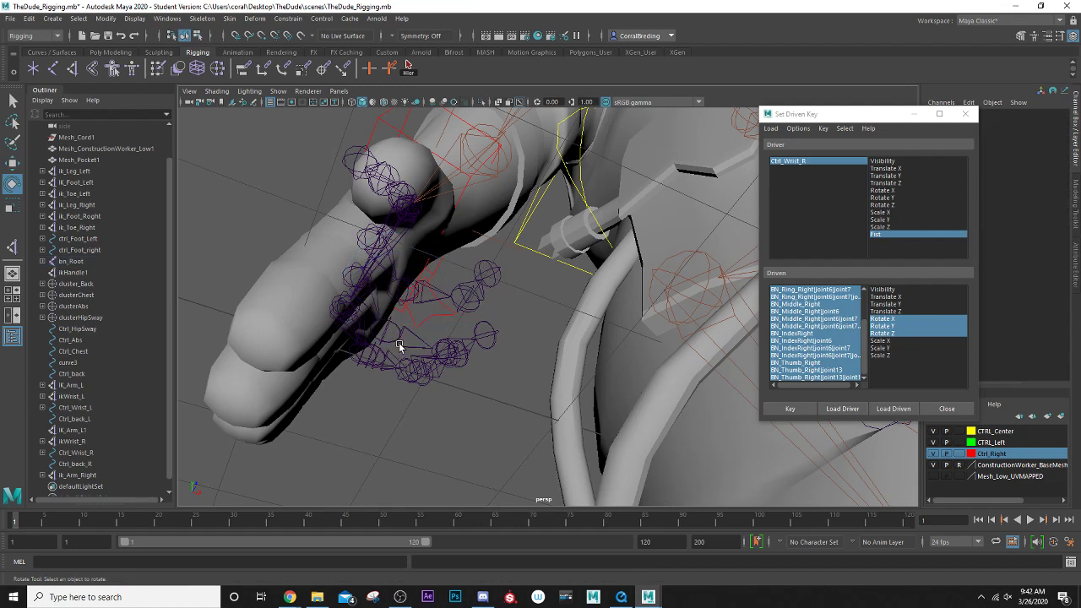
- Adjust the rotation of individual joints in the other curled right fingers to refine the fist pose
click(384, 337)
drag(351, 348, 417, 399)
click(394, 414)
click(378, 363)
click(415, 405)
click(413, 380)
- Fold the right thumb inward, rotating its base to about X 16, Y -59 and its second joint to about X 42, Y -72, Z -27
click(582, 382)
click(537, 314)
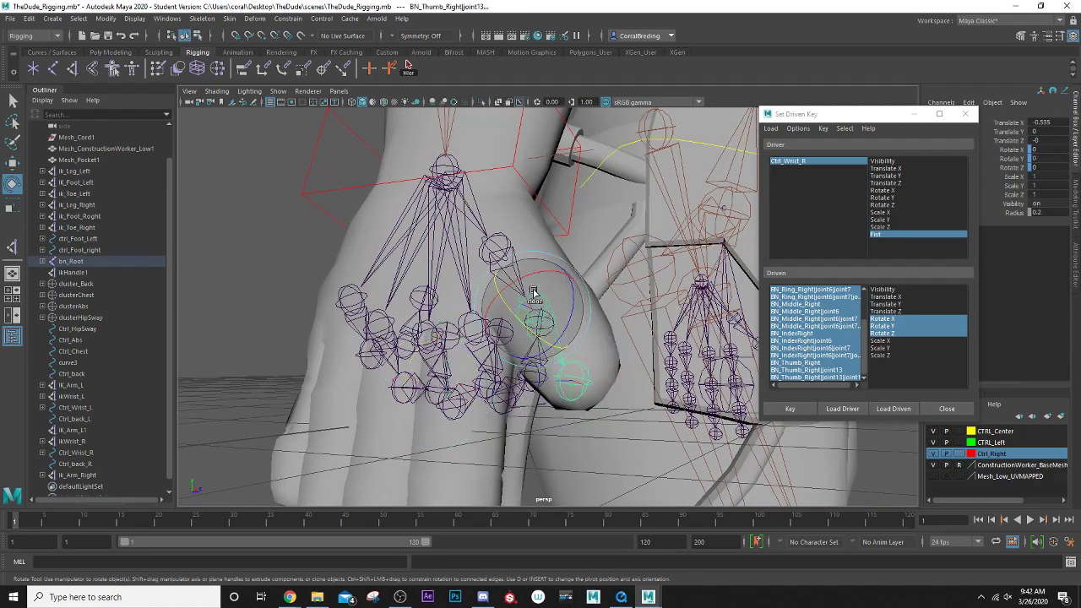
click(493, 250)
drag(478, 241, 504, 202)
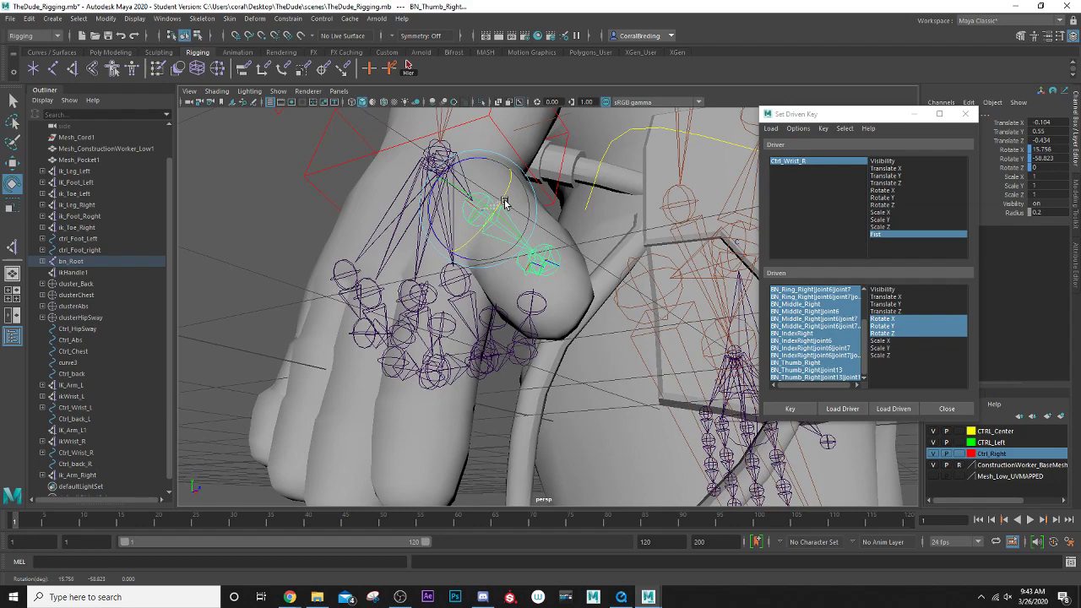
click(556, 267)
mouse_move(554, 257)
mouse_down()
mouse_move(559, 243)
mouse_move(556, 271)
mouse_up()
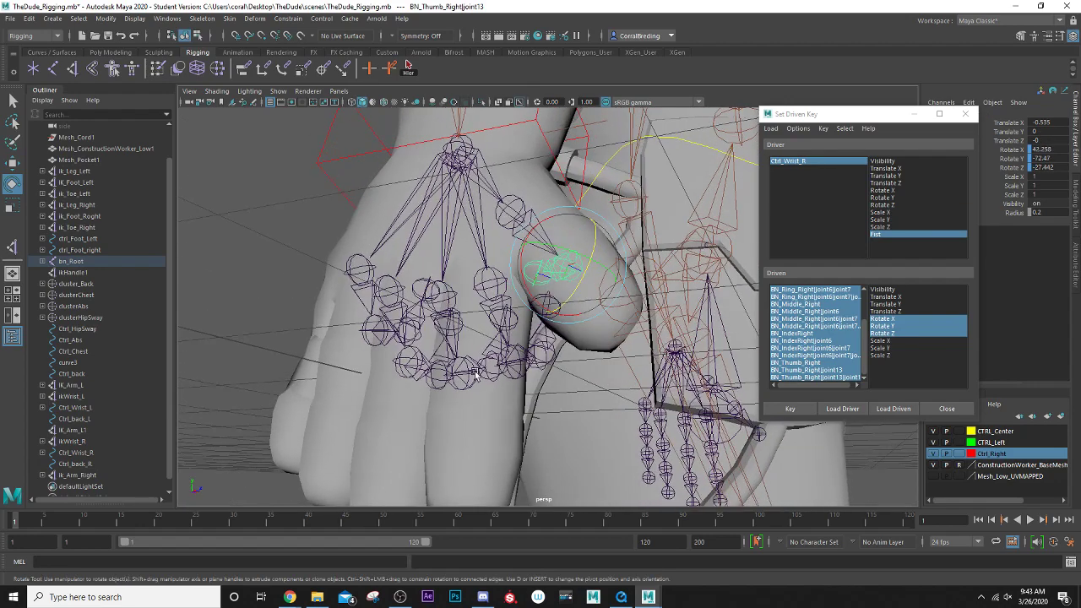
- Key the curled finger pose against the Fist attribute and return Ctrl_Wrist_R's Fist to 0
click(794, 409)
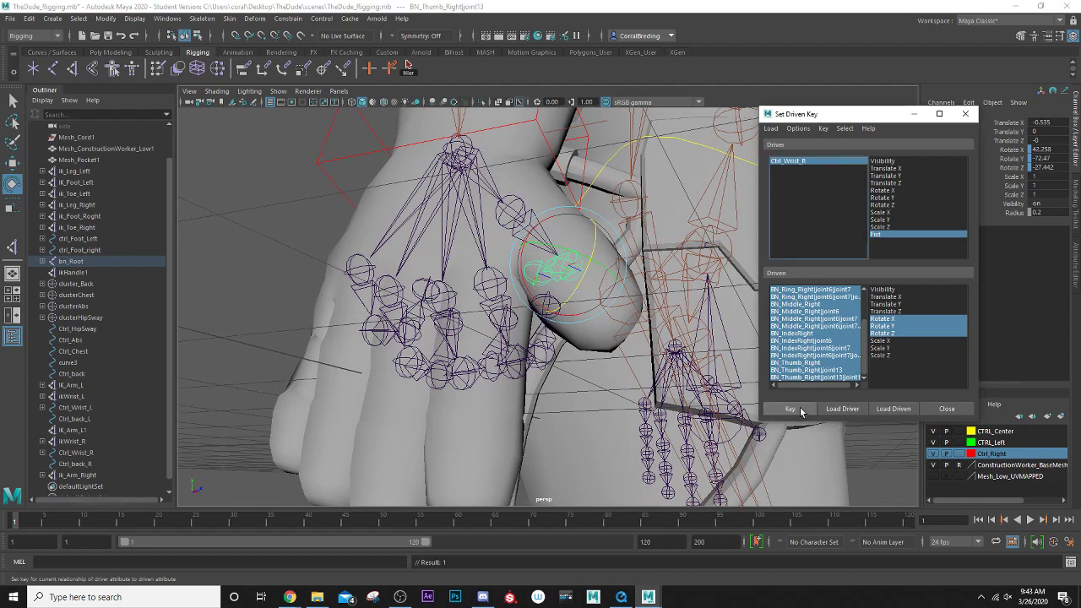
click(853, 160)
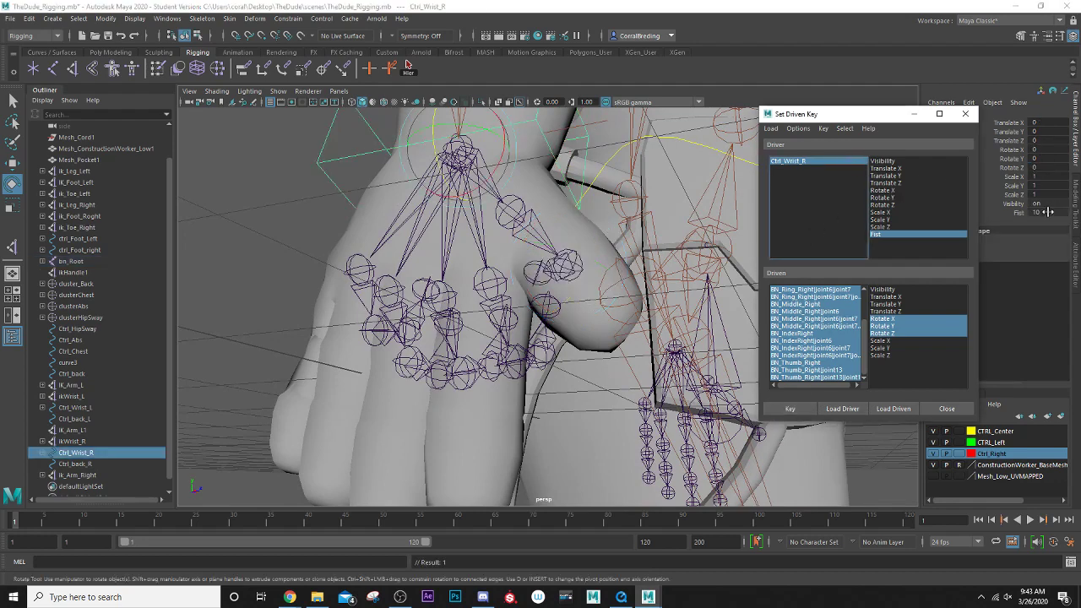
drag(1047, 212, 1013, 212)
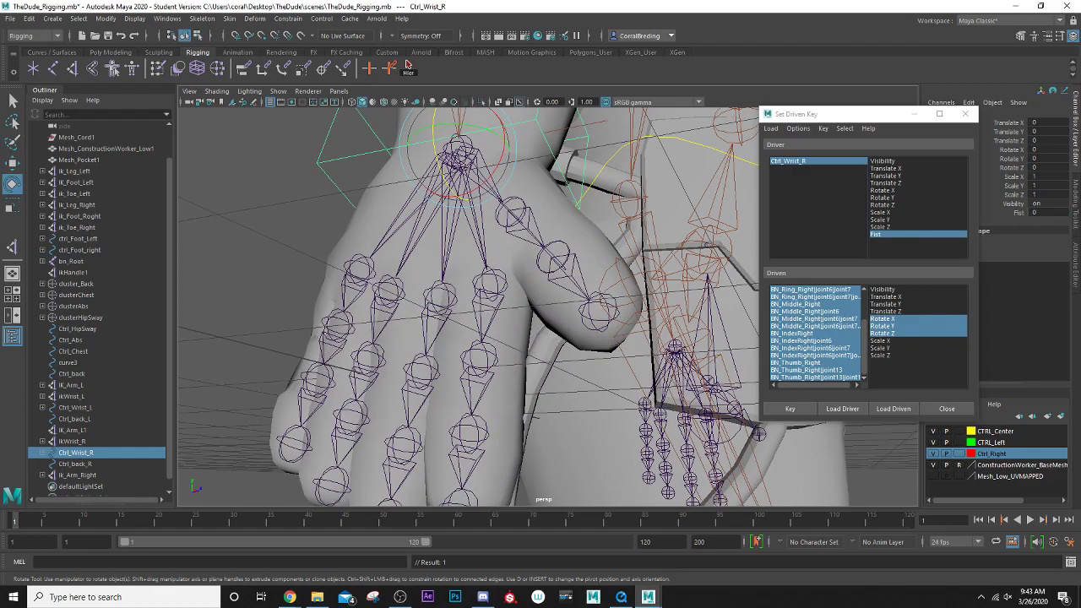
click(965, 113)
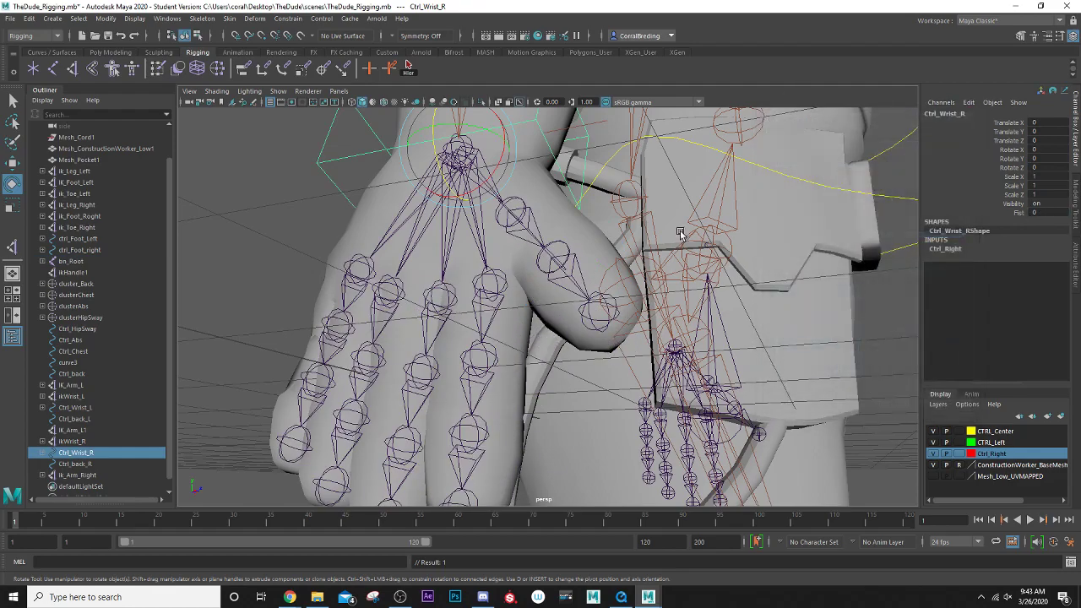
- Clear the wrist control selection and create a NURBS circle for the neck control
scroll(676, 235, down, 5)
alt+drag(675, 235, 591, 367)
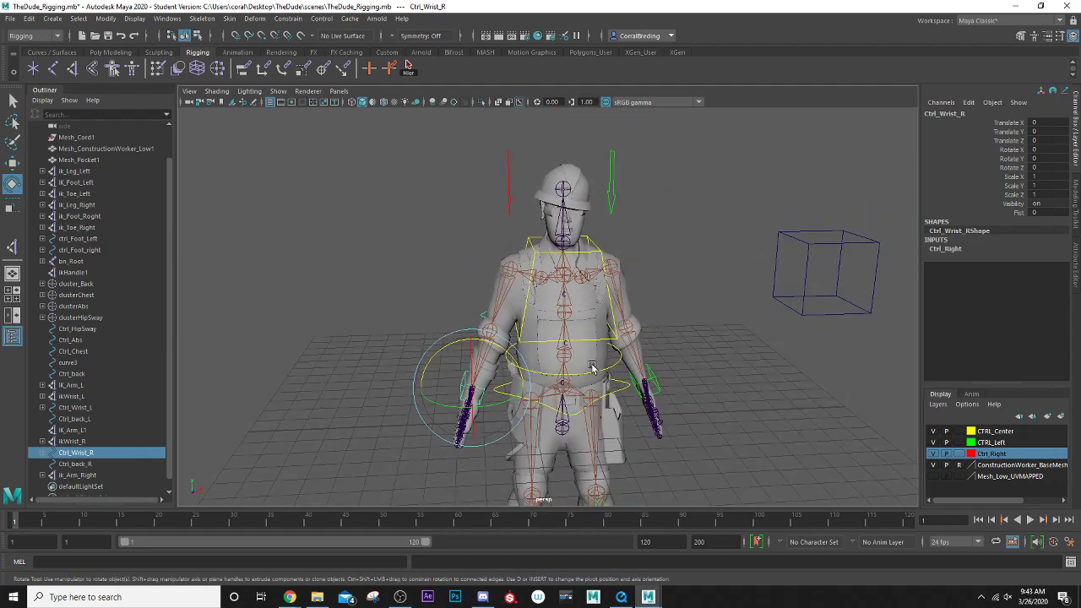
scroll(585, 316, up, 2)
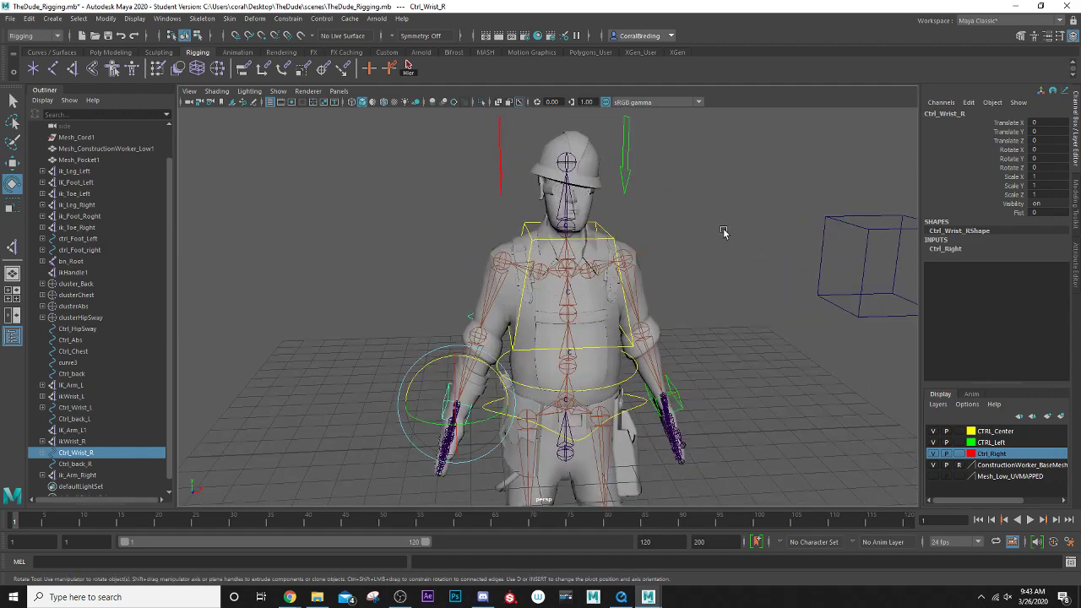
click(723, 233)
alt+drag(453, 297, 494, 294)
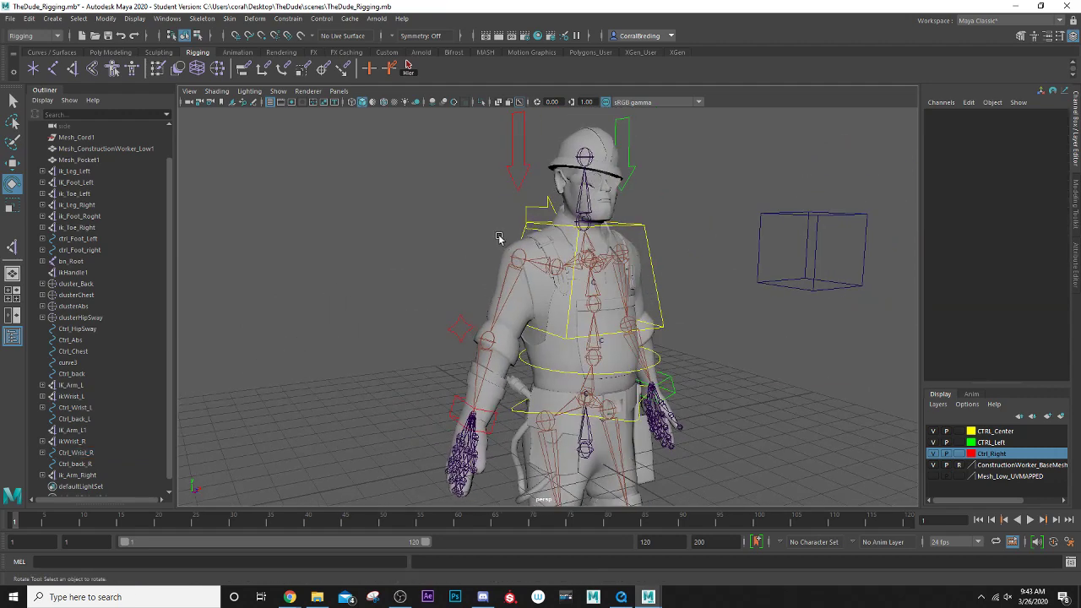
alt+drag(498, 238, 513, 238)
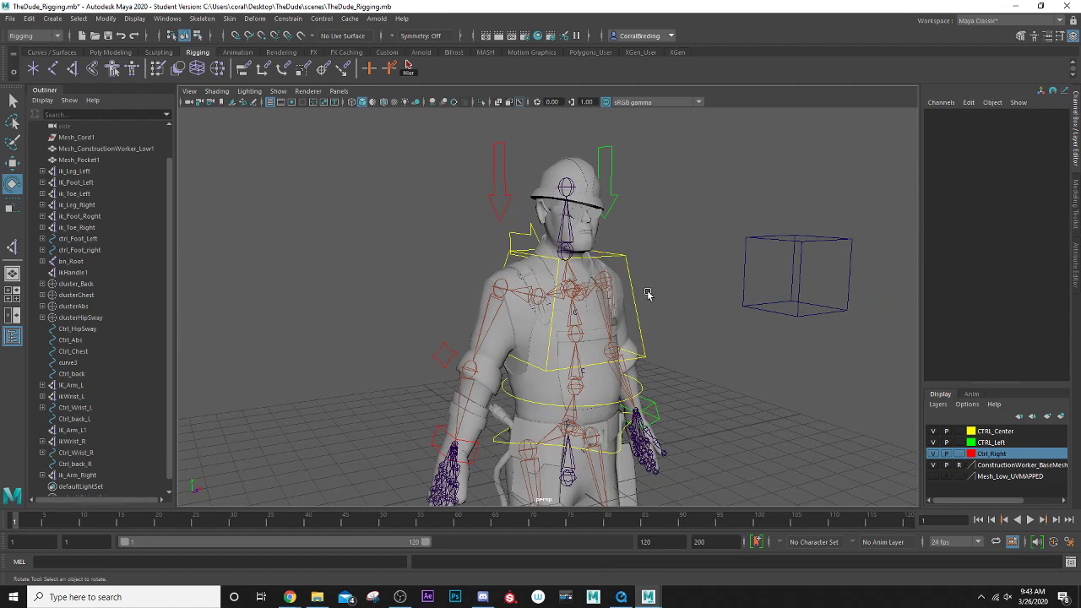
click(52, 18)
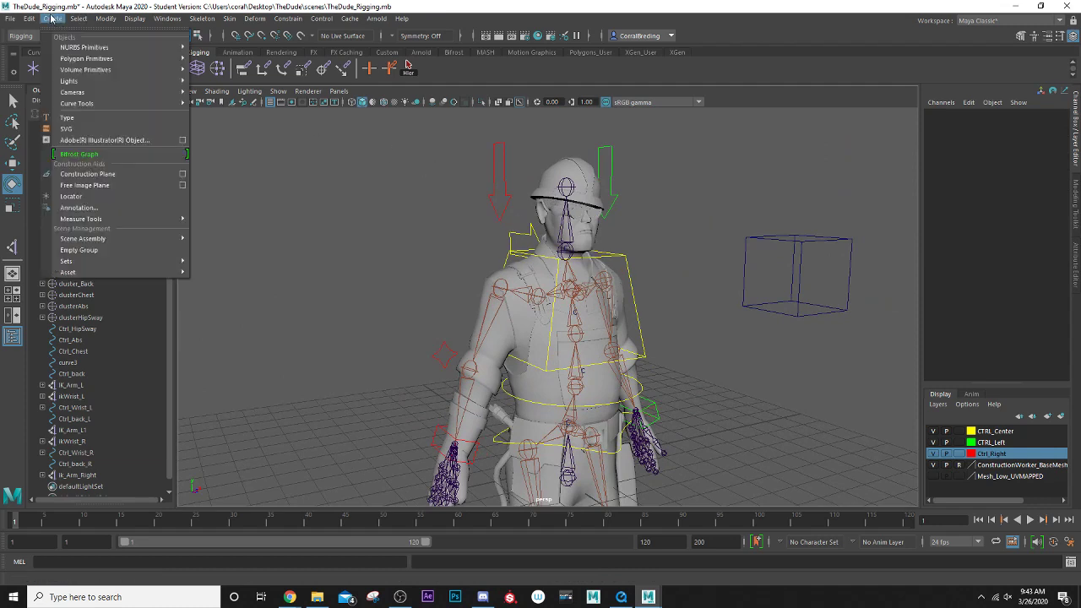
mouse_move(94, 61)
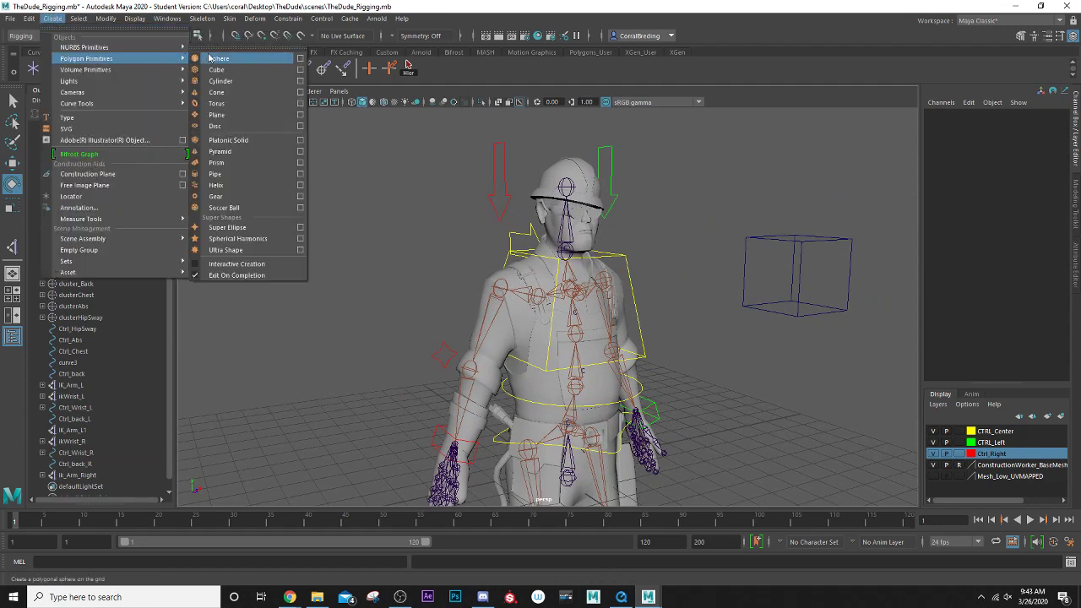
mouse_move(160, 51)
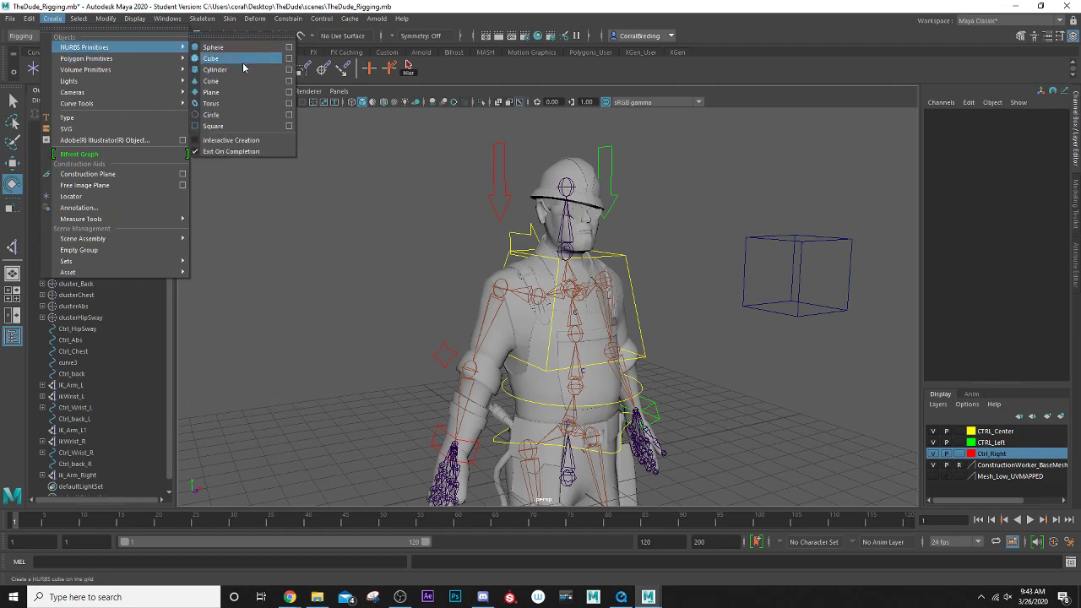
click(234, 115)
- Place the circle around the neck at about Translate Y 7.8, Z 1.18 and scale it uniformly to about 1.54
scroll(432, 298, down, 2)
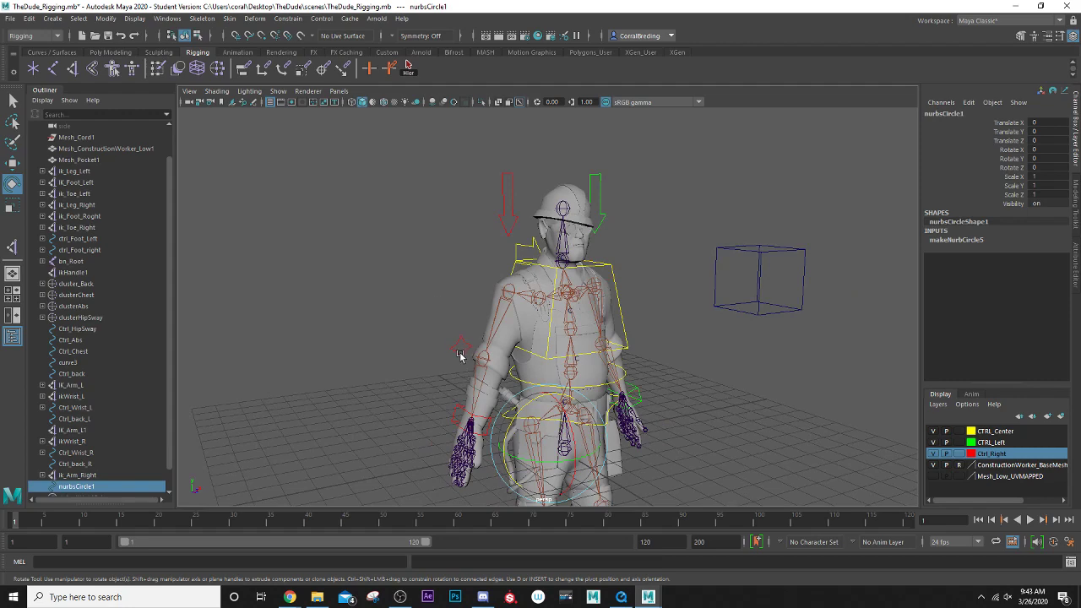
key(w)
drag(545, 402, 621, 257)
scroll(537, 224, up, 2)
key(r)
scroll(596, 244, up, 1)
scroll(596, 244, up, 2)
key(w)
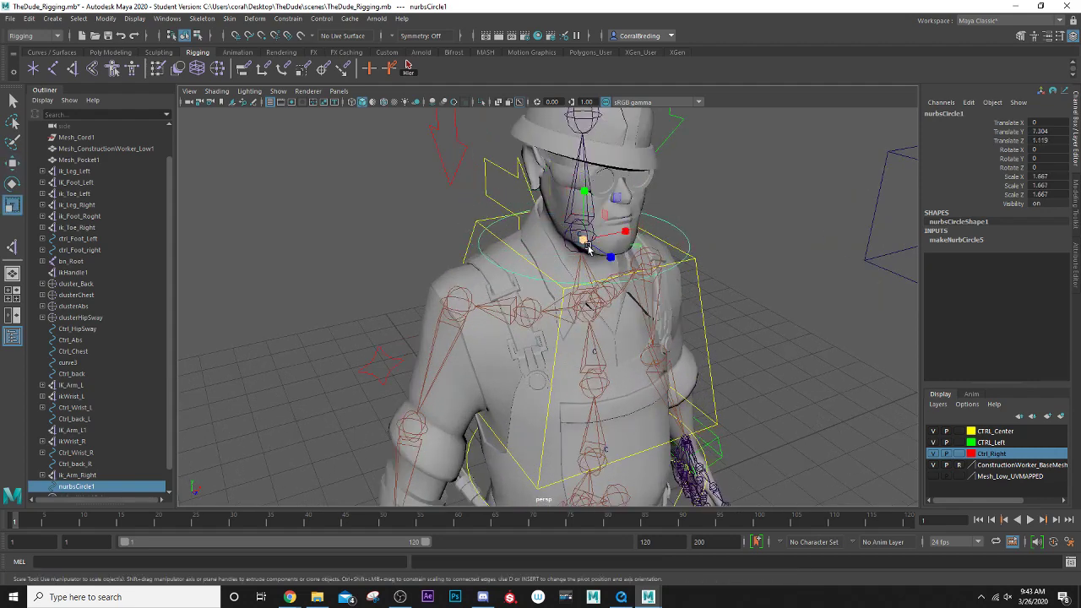
drag(589, 218, 641, 240)
key(r)
key(w)
scroll(608, 230, up, 4)
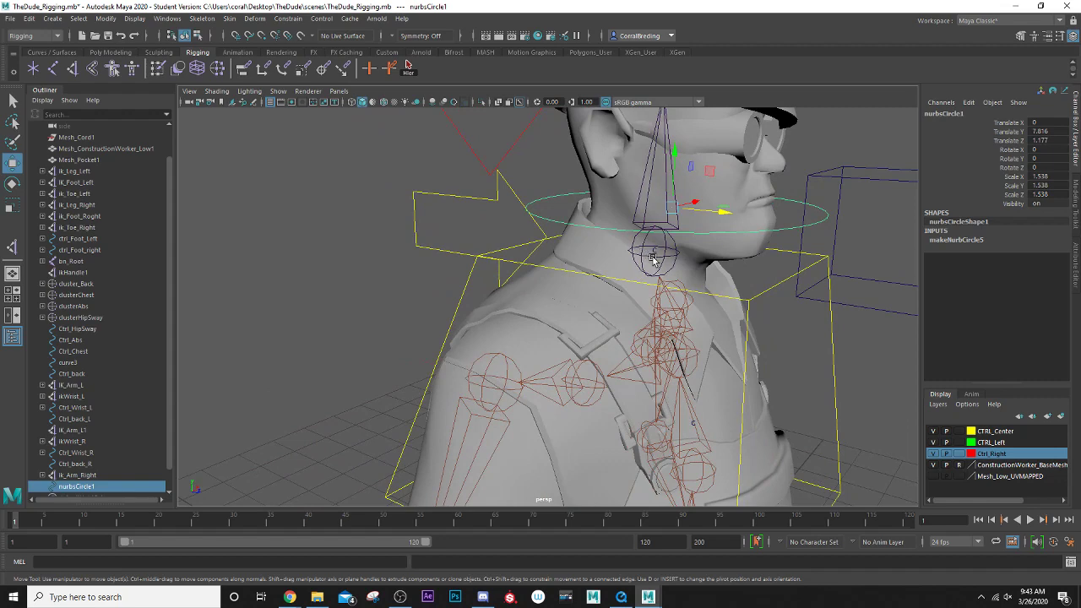
- Snap the circle's pivot point to the joint at the base of the neck
alt+drag(652, 250, 630, 246)
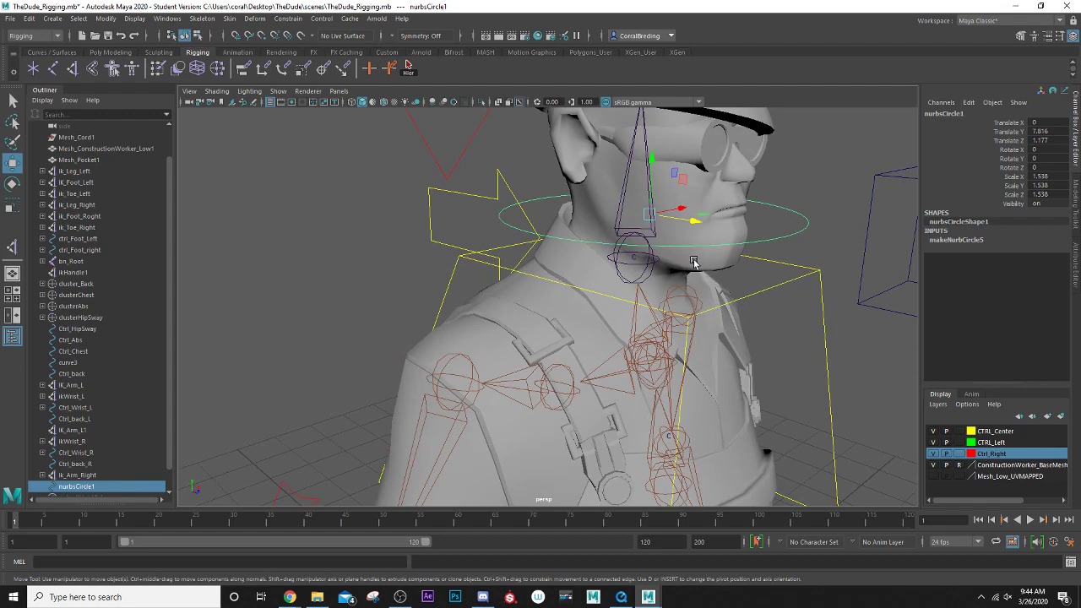
scroll(693, 263, up, 2)
alt+middle_drag(791, 225, 790, 247)
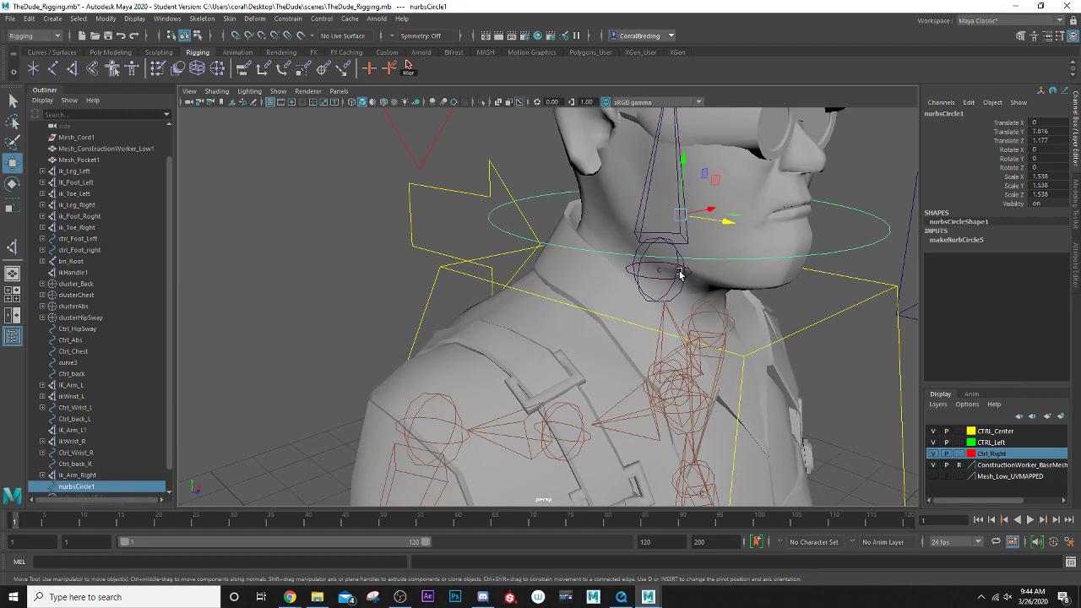
key(d)
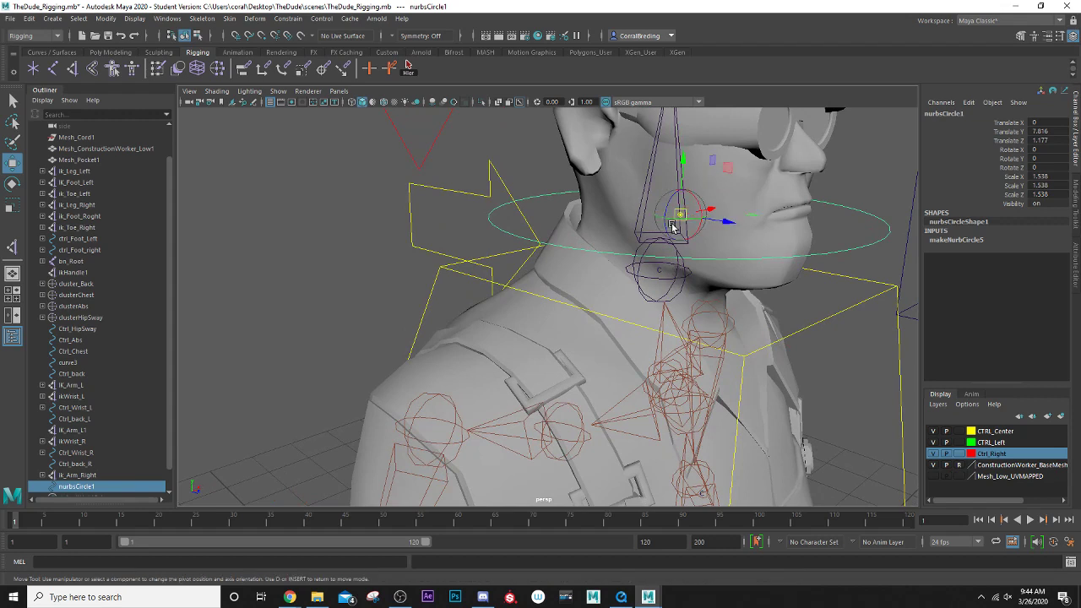
key(v)
drag(678, 211, 659, 279)
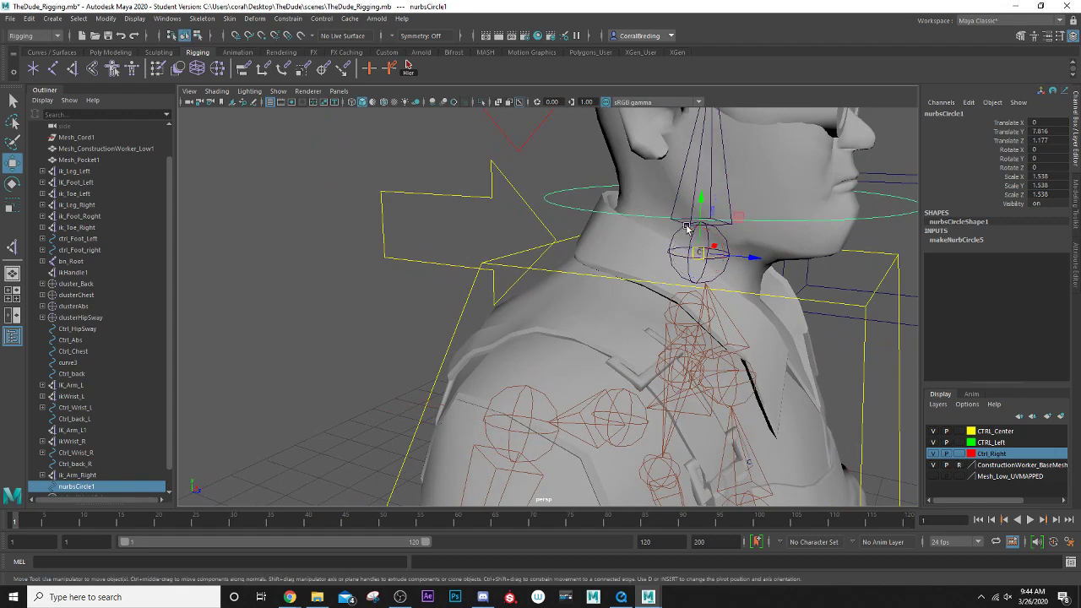
- Freeze the neck circle's transformations and rename it Ctrl_Head
click(123, 54)
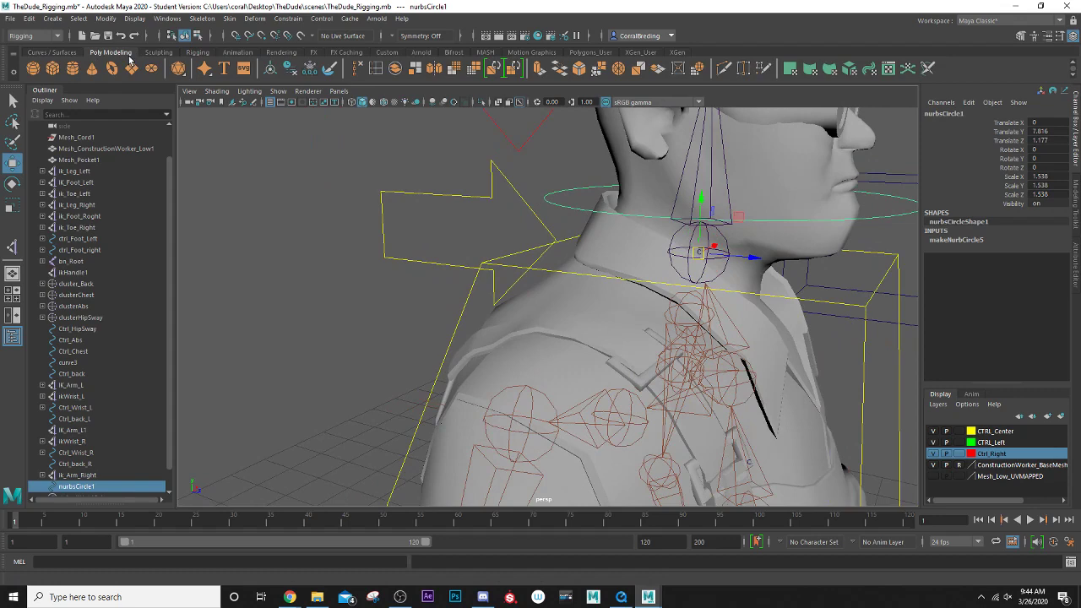
click(309, 69)
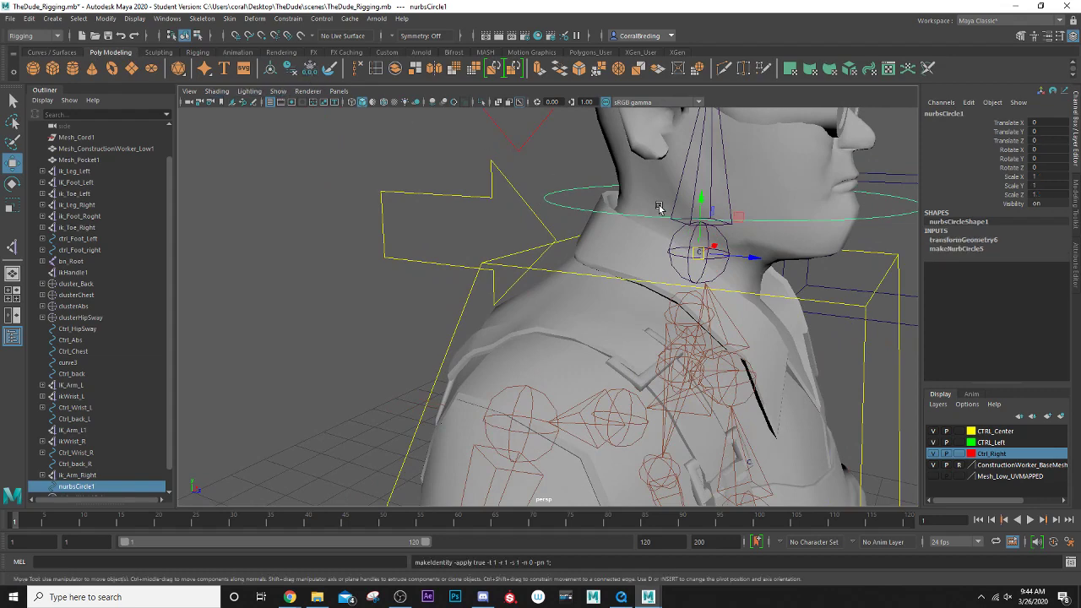
alt+middle_drag(639, 207, 559, 235)
click(959, 113)
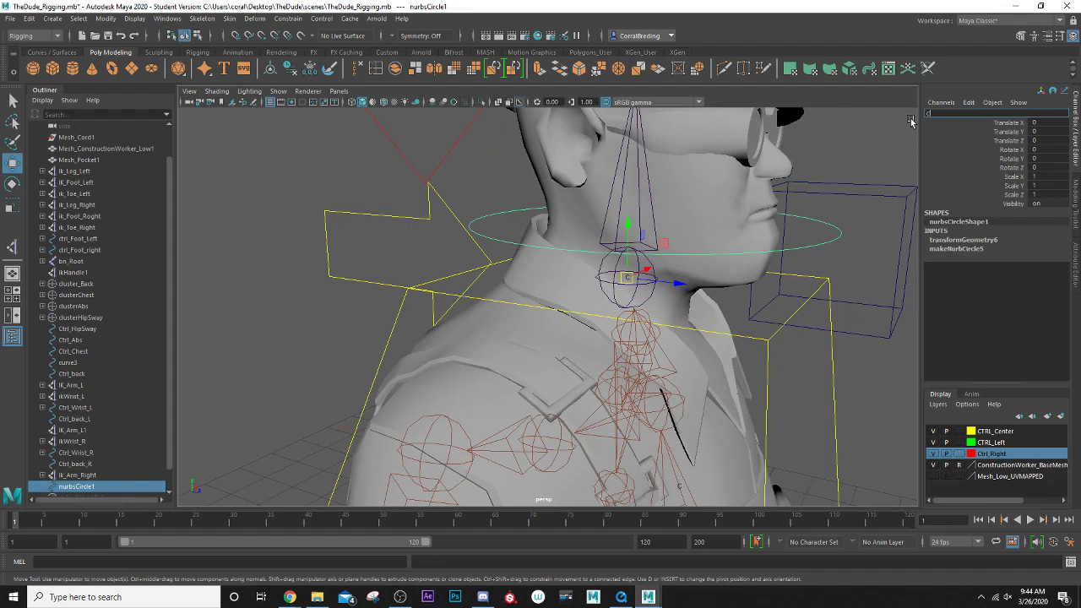
text(Ctrl_Head)
key(Return)
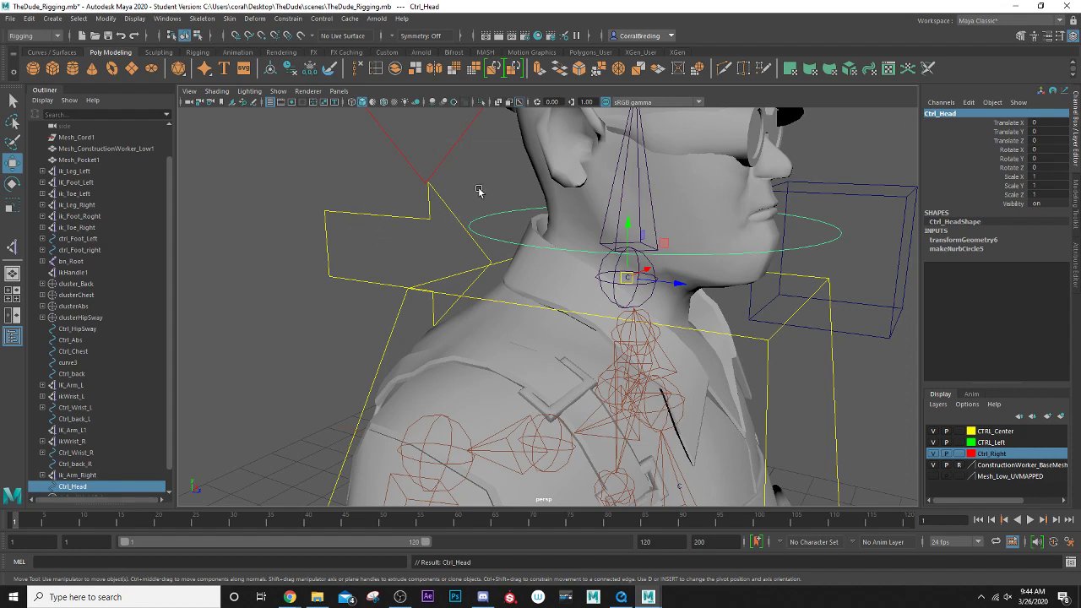
- Try a parent constraint from Ctrl_Head to the BN_Neck joint and undo it
click(529, 205)
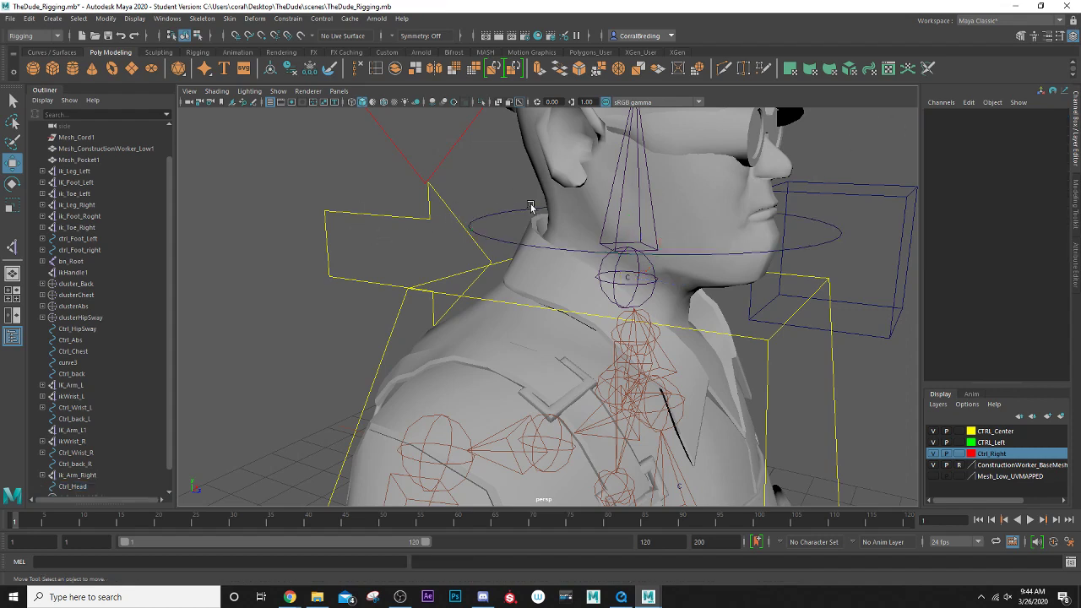
click(701, 258)
alt+drag(699, 256, 608, 284)
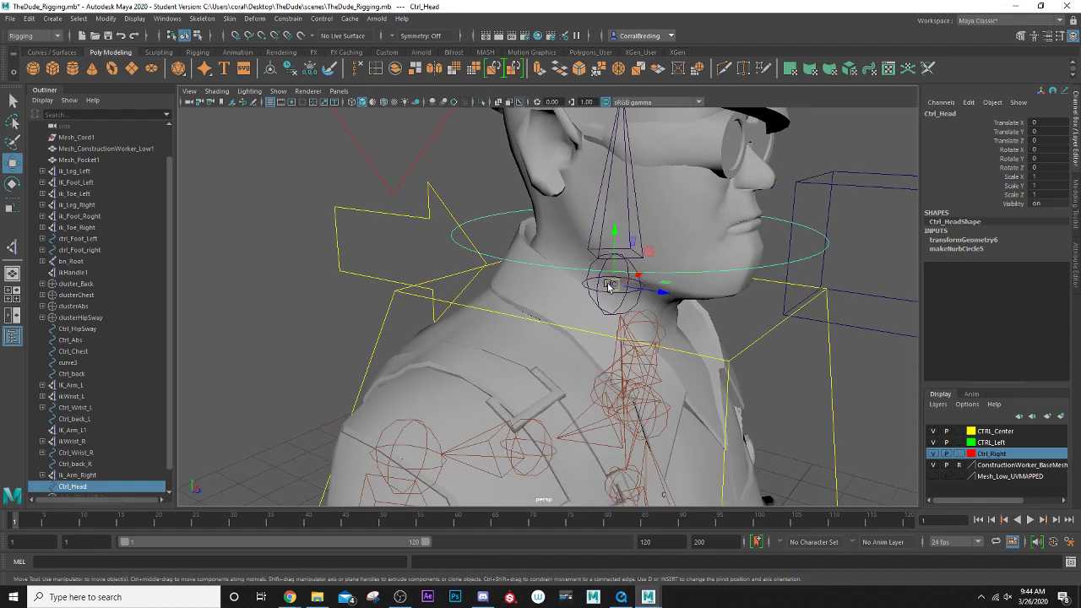
key(q)
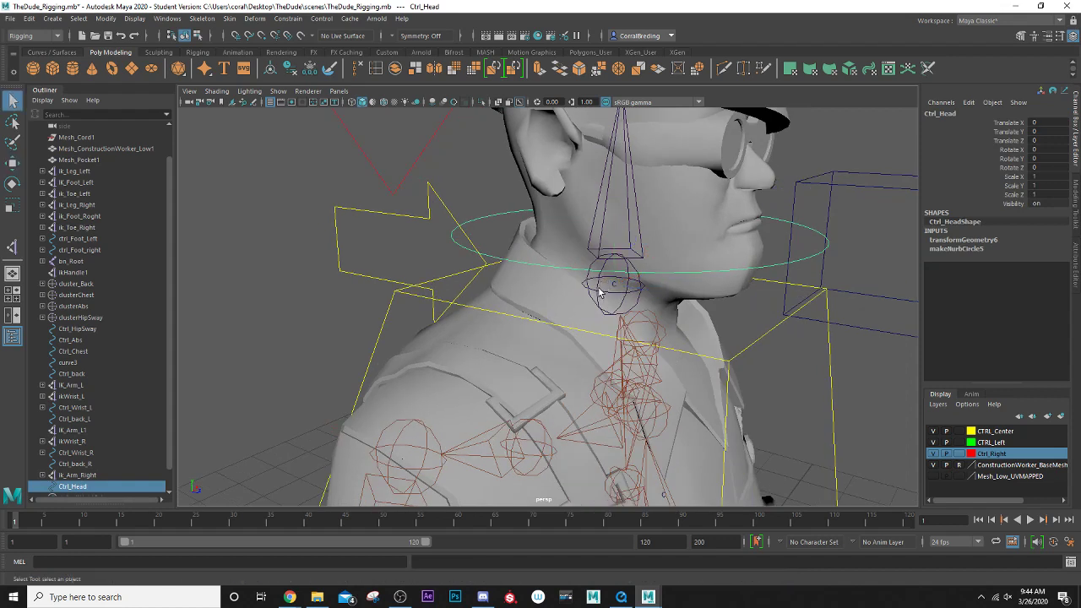
click(598, 293)
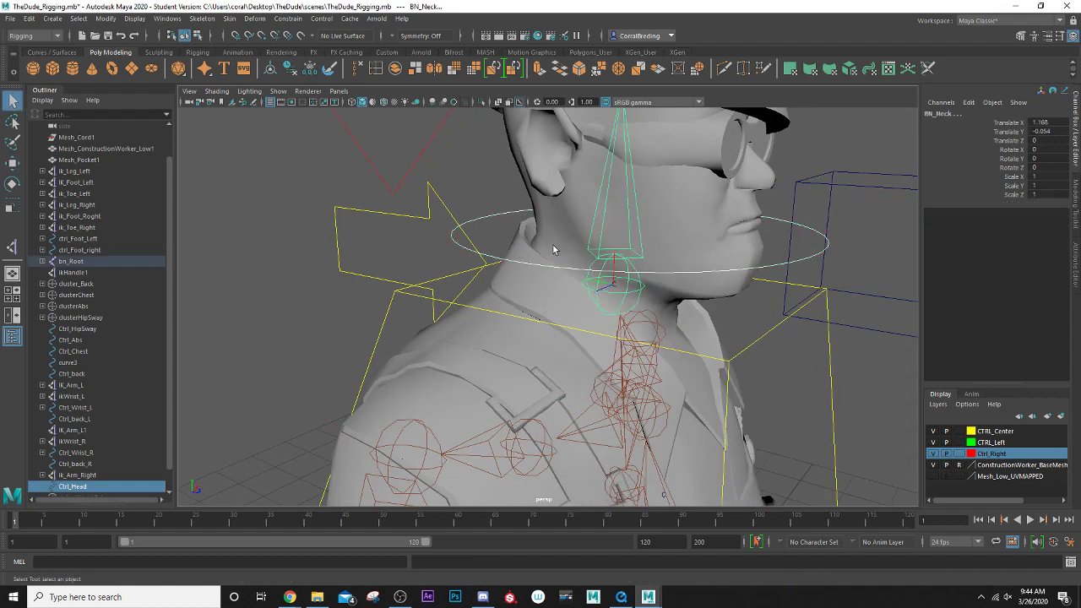
scroll(596, 250, down, 3)
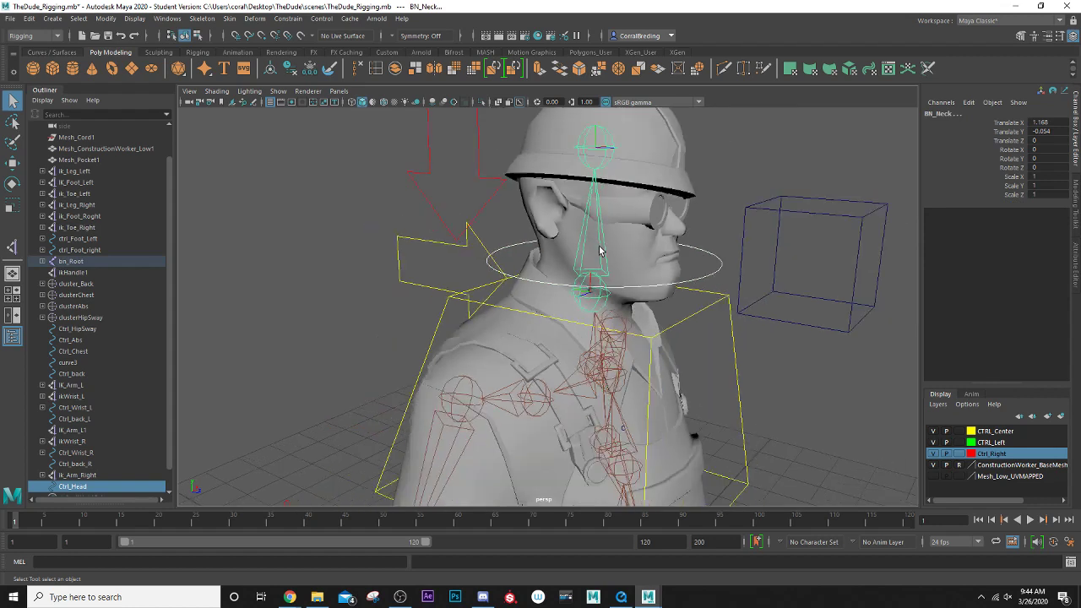
click(278, 21)
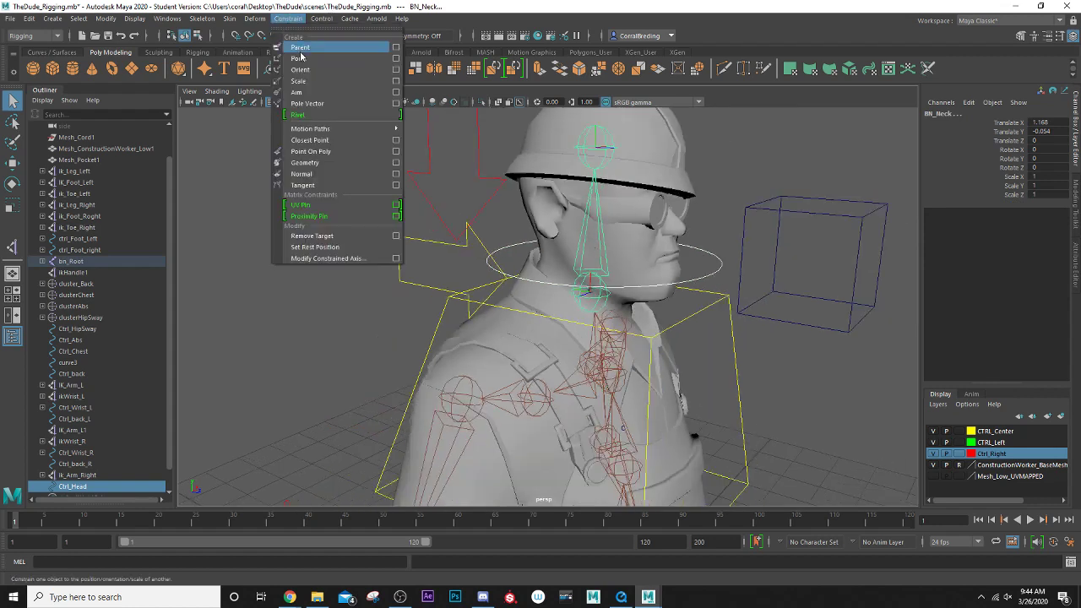
click(300, 48)
key(ctrl+z)
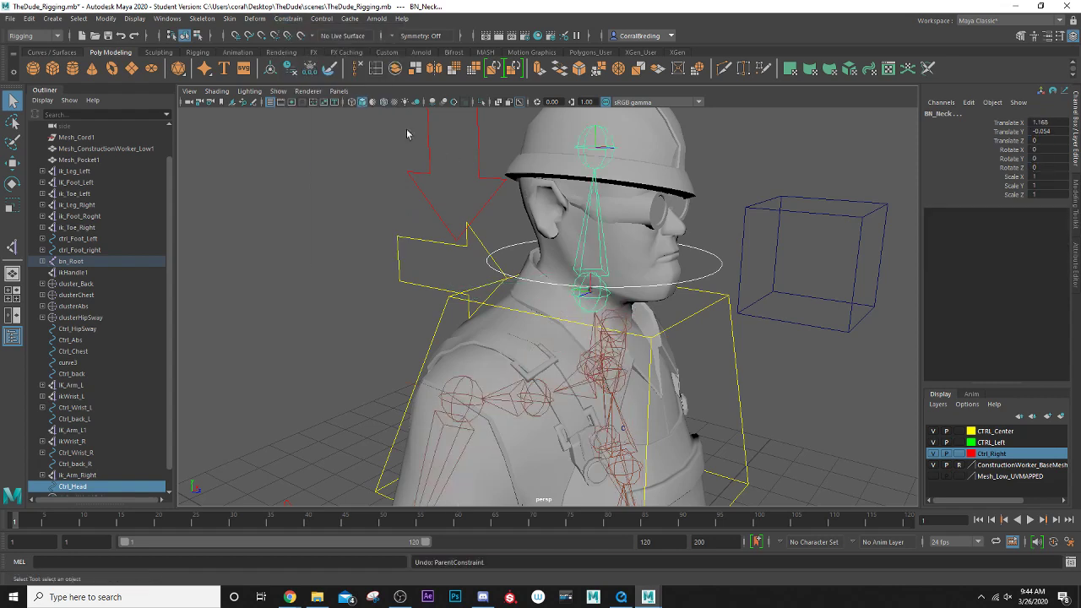
click(285, 20)
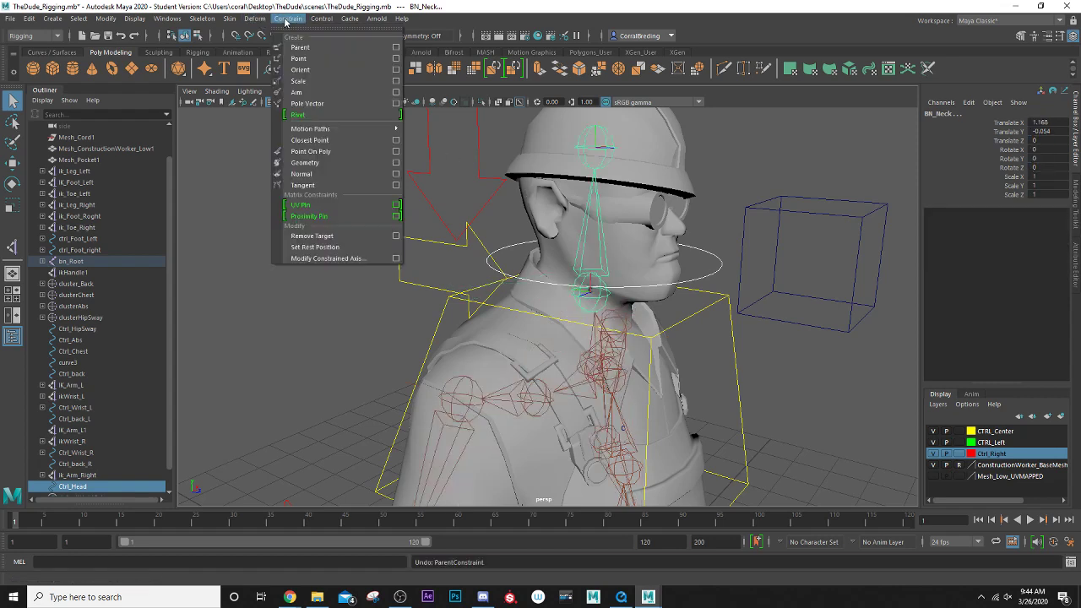
click(396, 49)
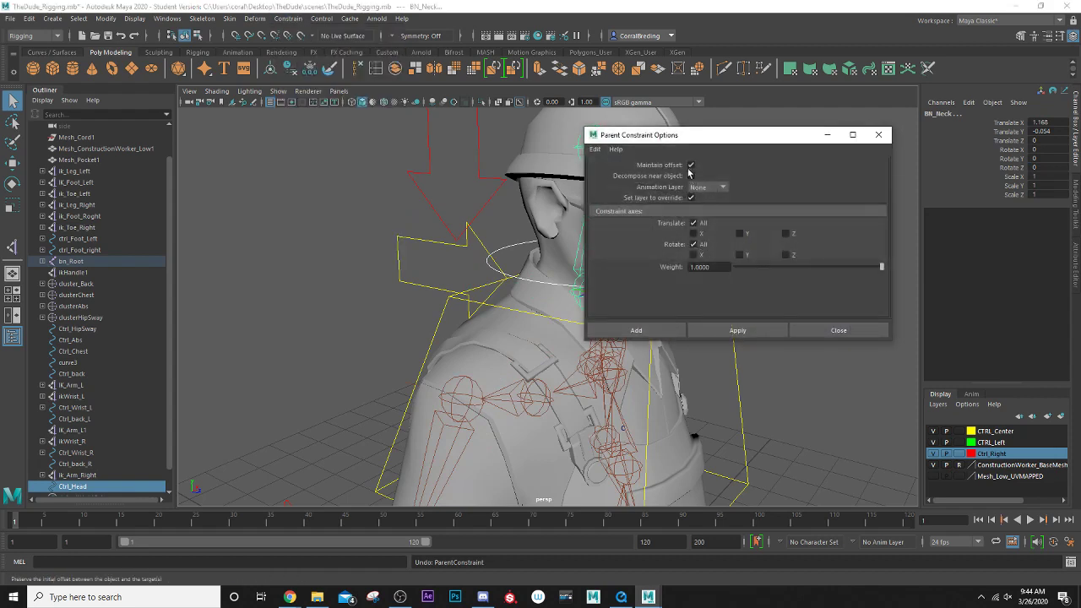
click(878, 134)
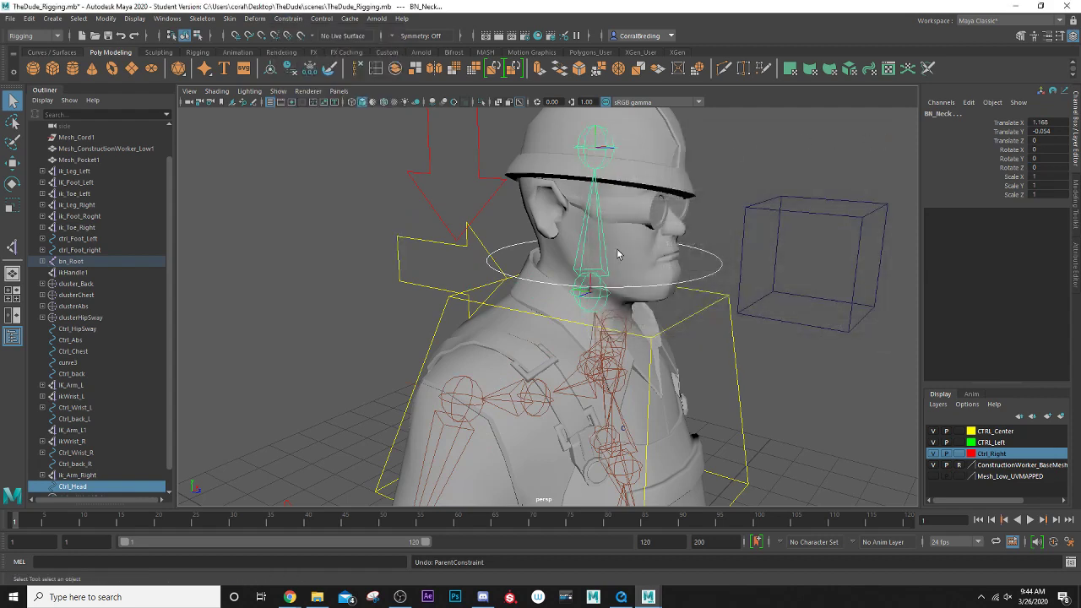
- Orient-constrain the BN_Neck joint to Ctrl_Head on all axes with Maintain offset on and weight 1
click(706, 275)
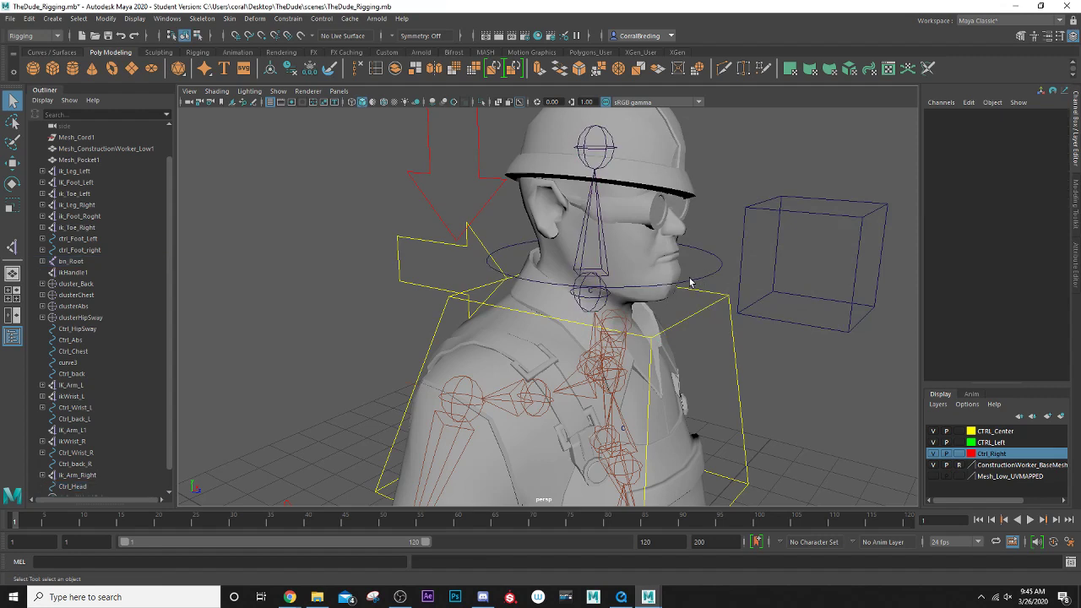
click(689, 282)
shift+click(601, 271)
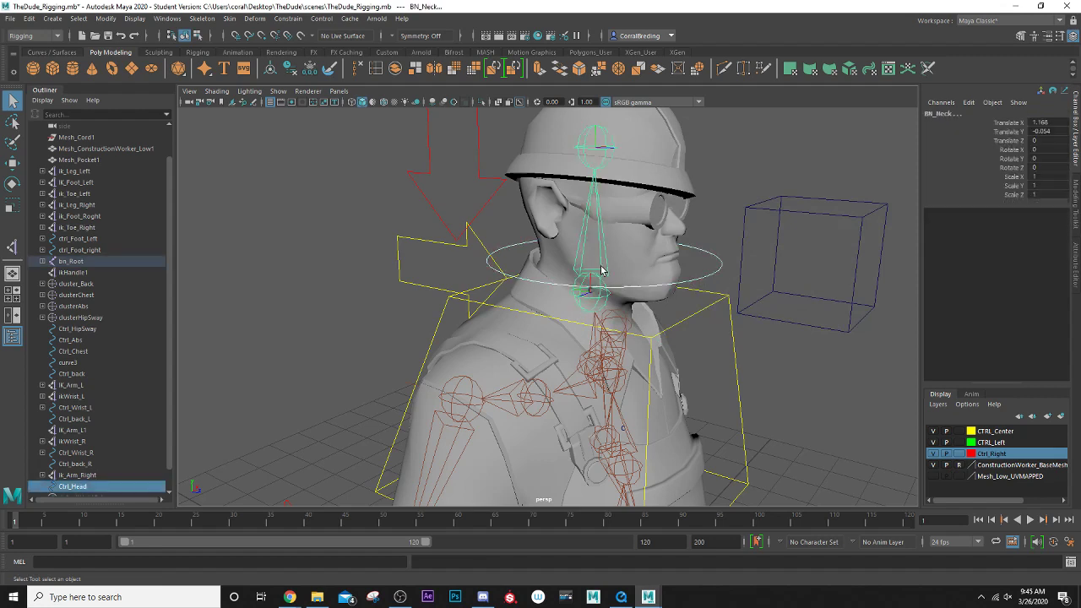
click(287, 18)
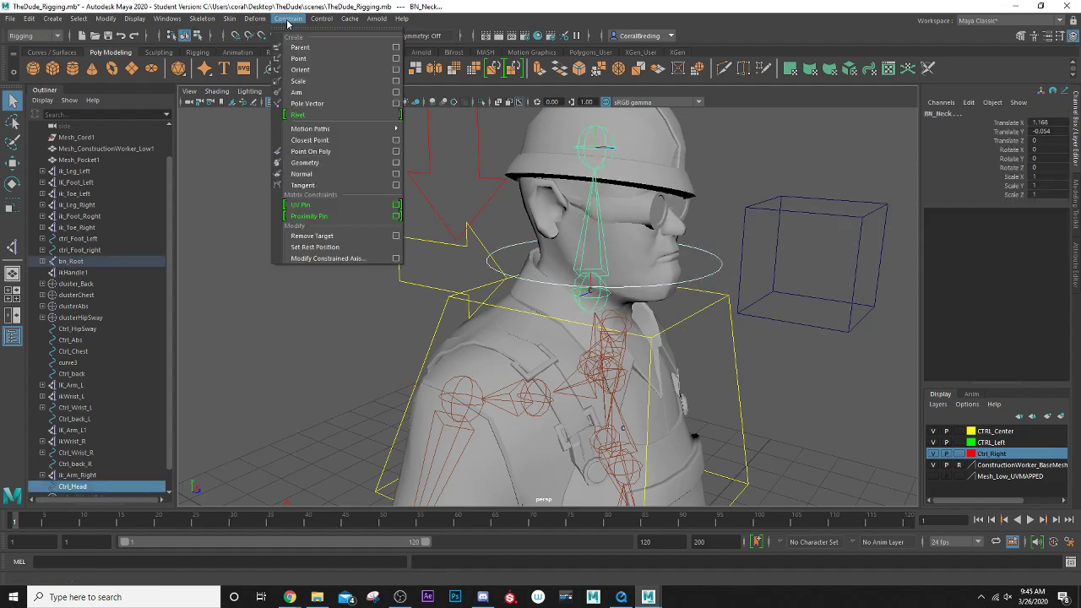
click(395, 69)
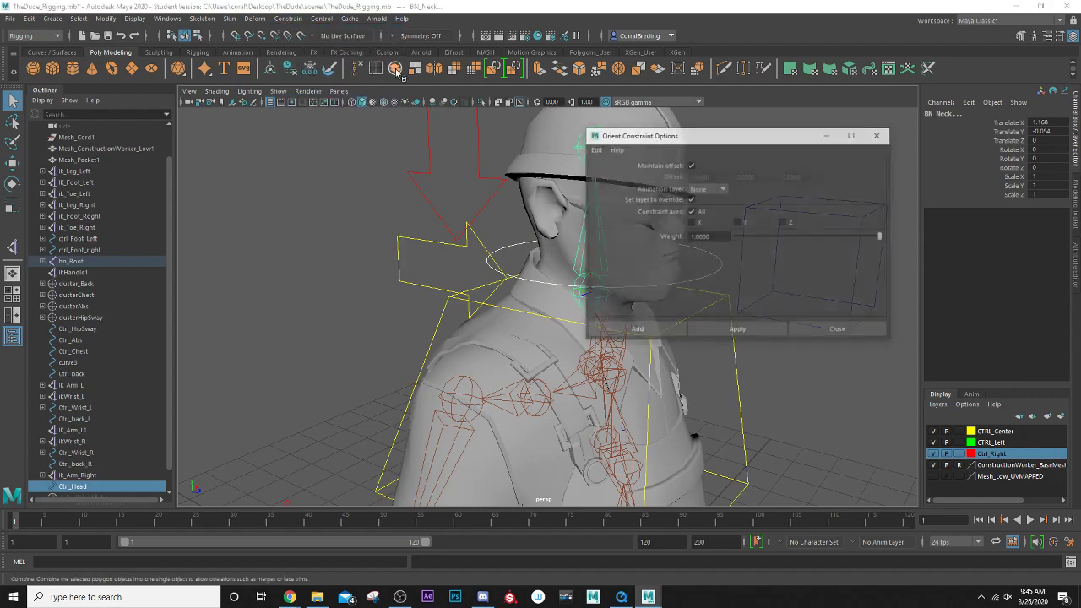
click(740, 331)
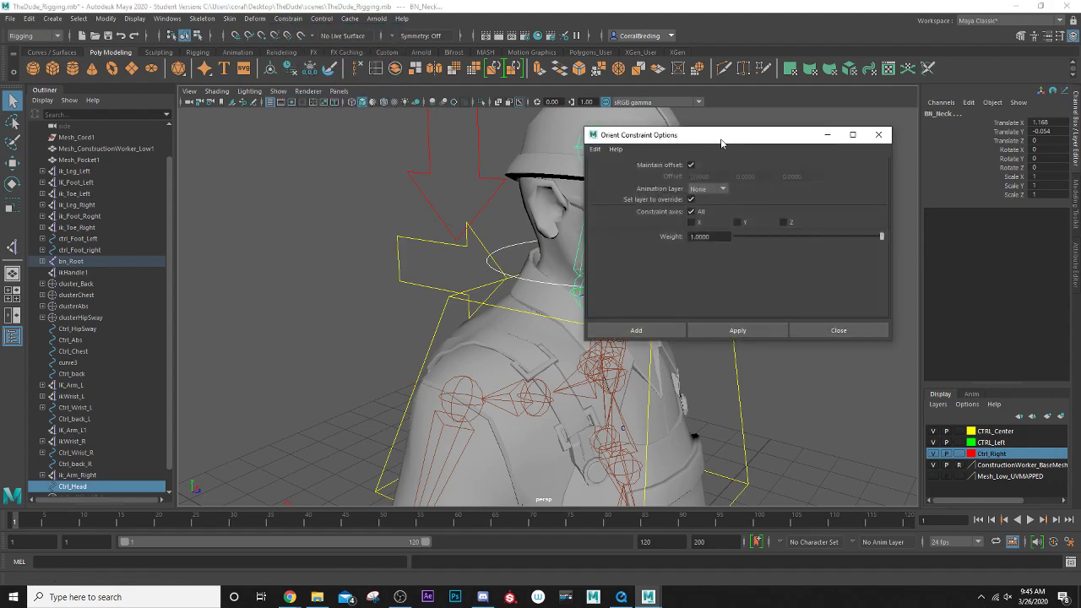
drag(721, 142, 265, 110)
click(283, 298)
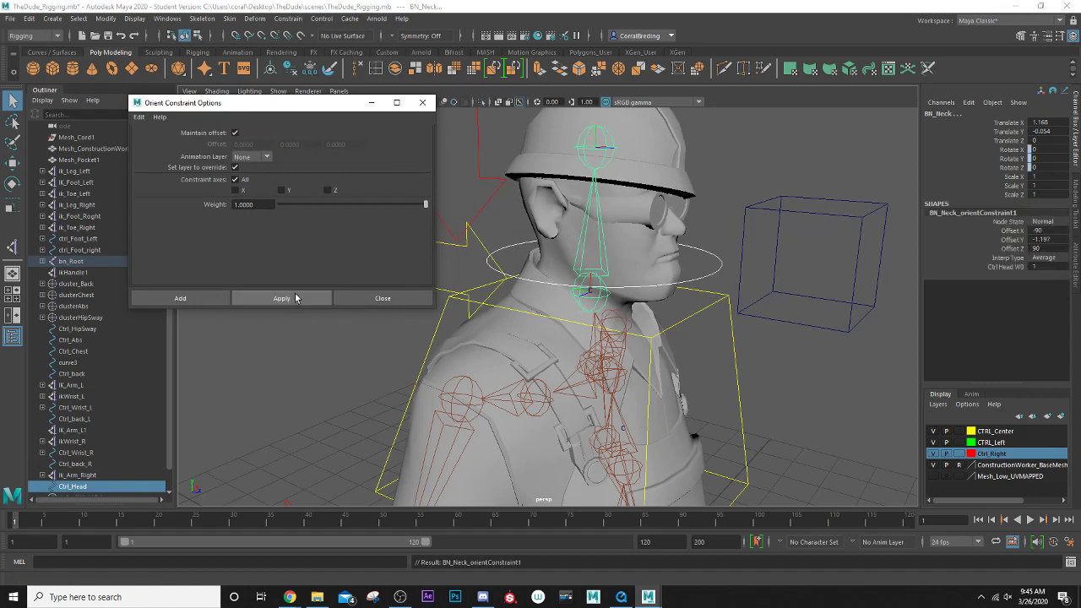
click(422, 102)
- Point-constrain the BN_Neck joint to Ctrl_Head on all axes with Maintain offset on and weight 1
click(708, 280)
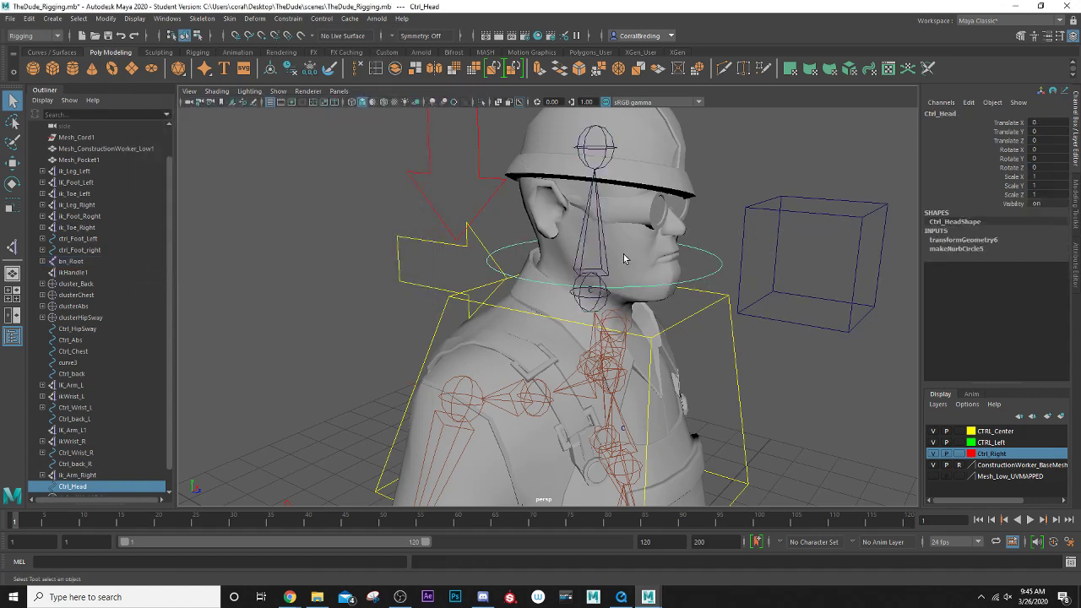
shift+click(608, 260)
click(286, 19)
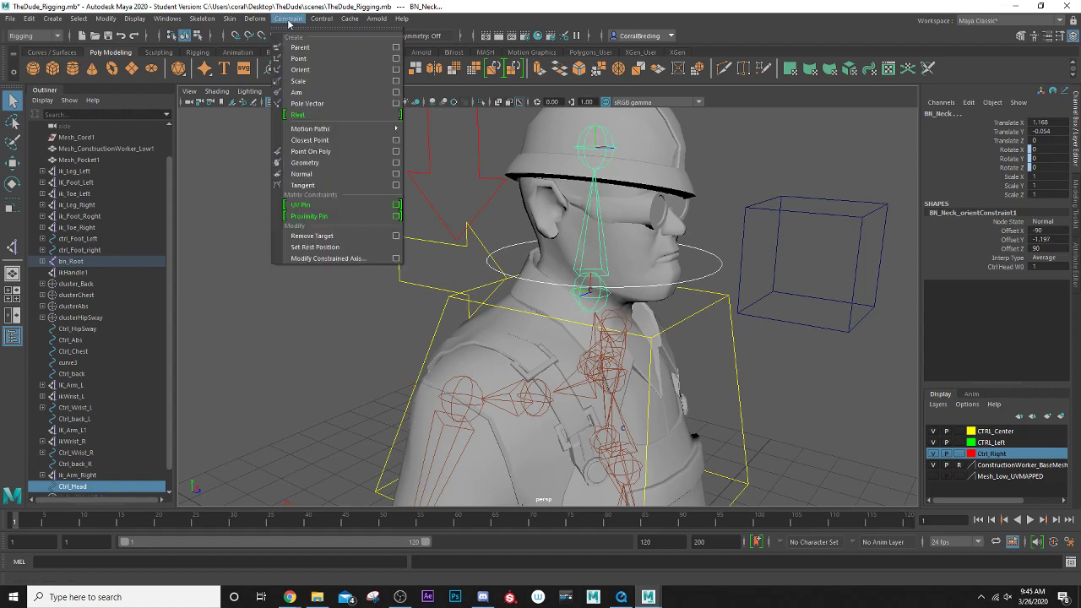
click(396, 58)
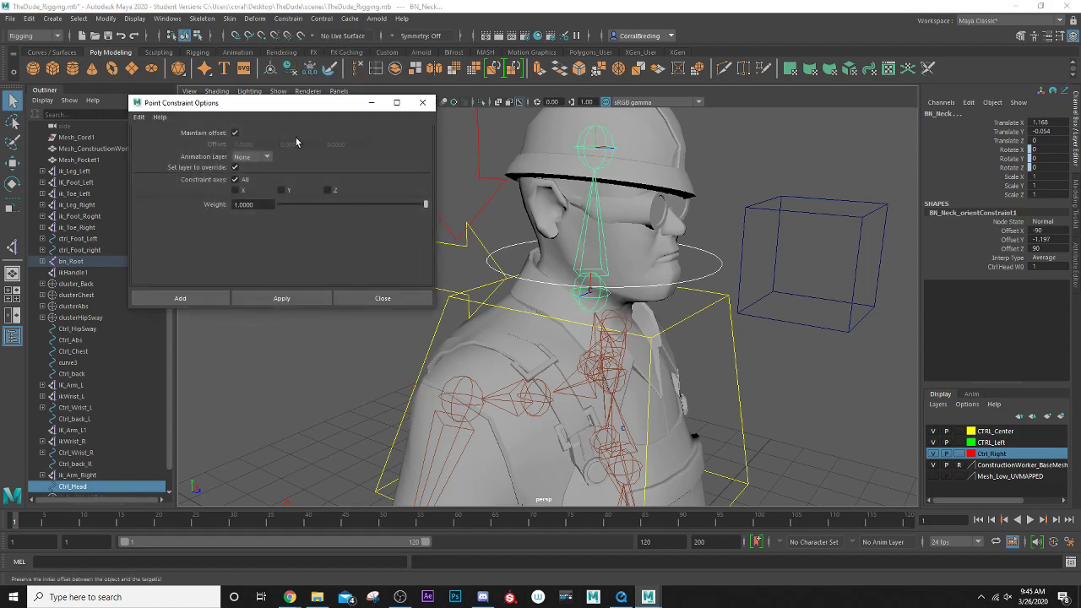
click(267, 300)
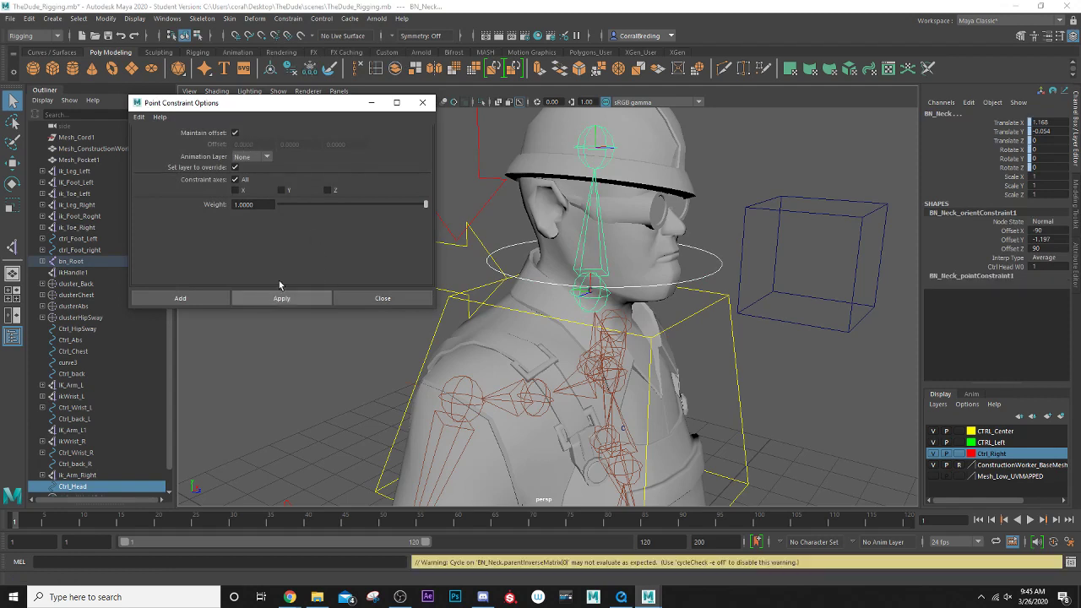
click(423, 102)
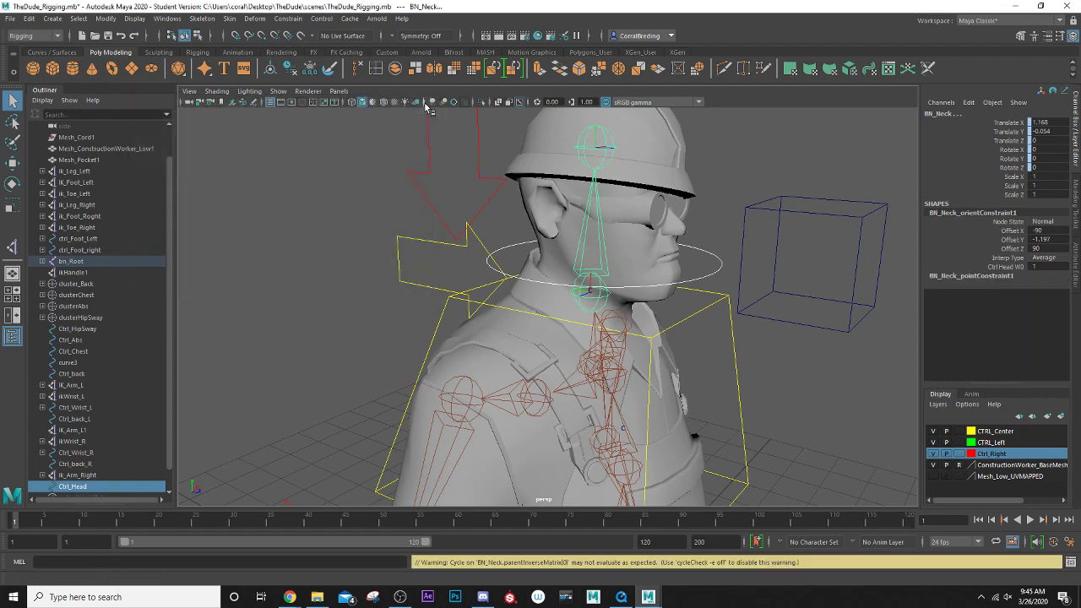
- Test the neck joint by rotating Ctrl_Head about different axes, undoing each rotation
click(676, 286)
key(e)
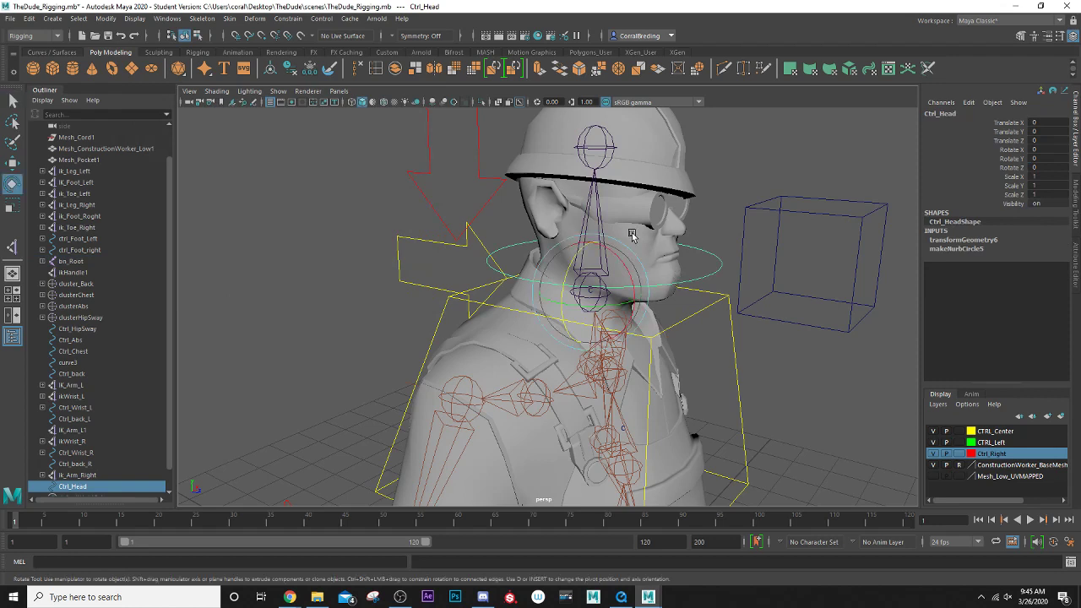
drag(629, 267, 622, 251)
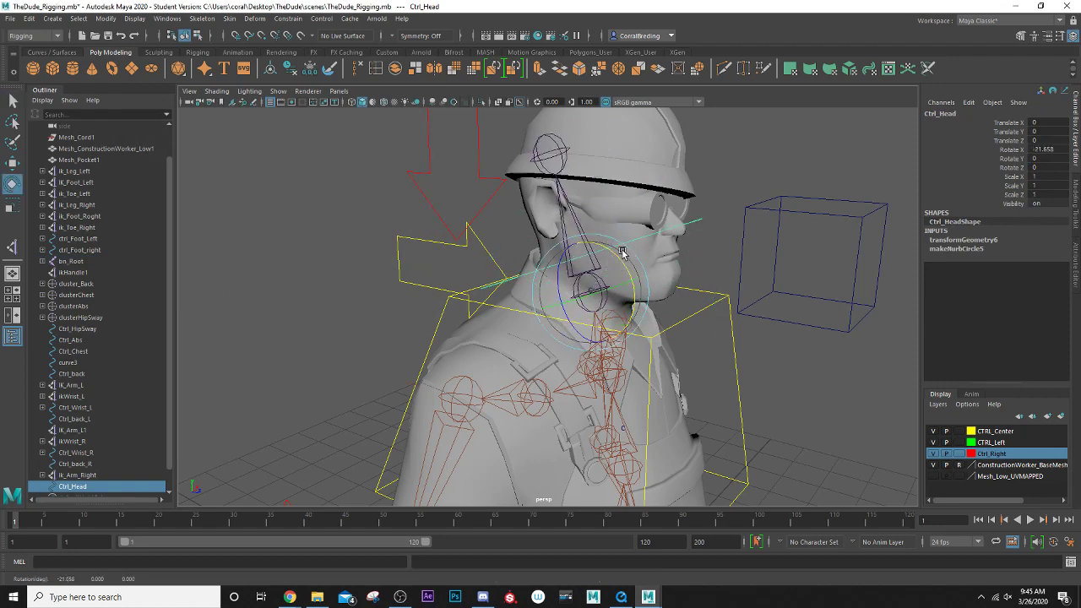
key(ctrl+z)
drag(636, 298, 516, 294)
key(ctrl+z)
key(ctrl+z)
- Select the Ctrl_Head control around the neck from the front of the character
scroll(643, 293, down, 2)
scroll(642, 293, down, 3)
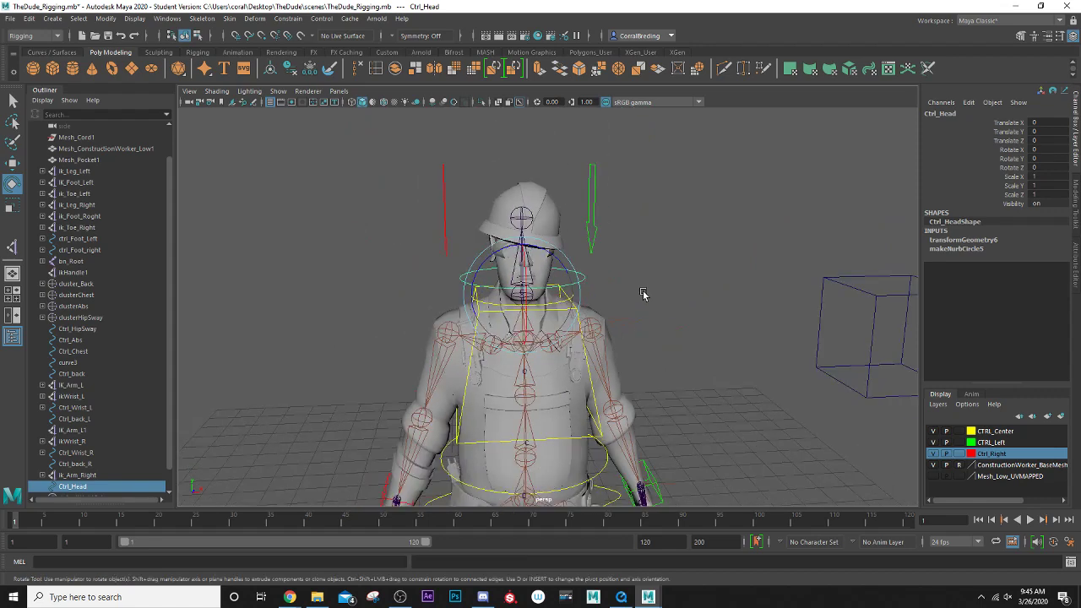
click(642, 293)
scroll(642, 293, down, 2)
alt+middle_drag(618, 301, 632, 230)
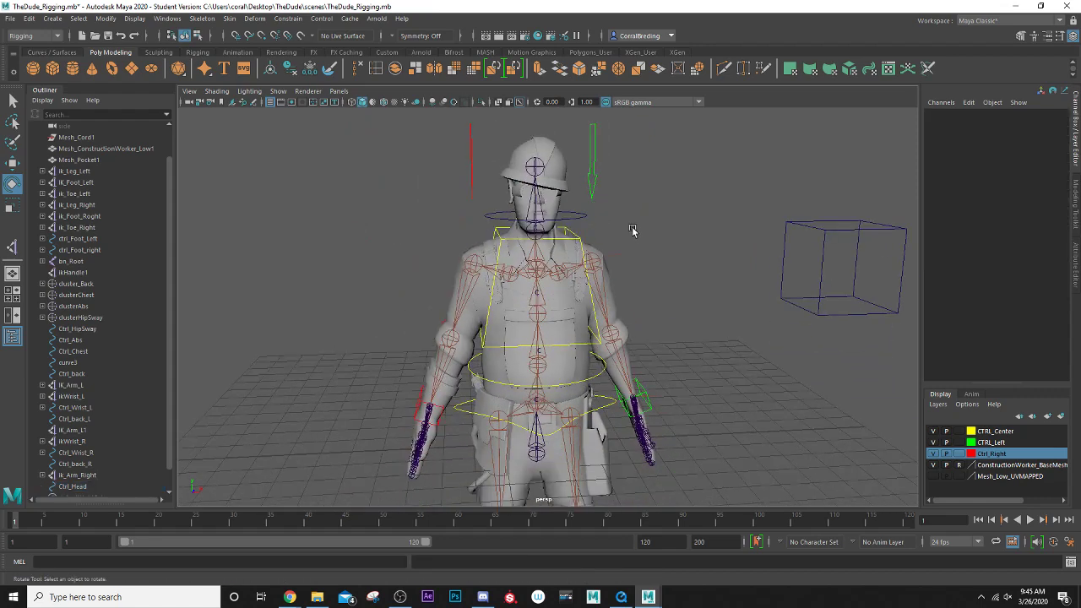
click(580, 218)
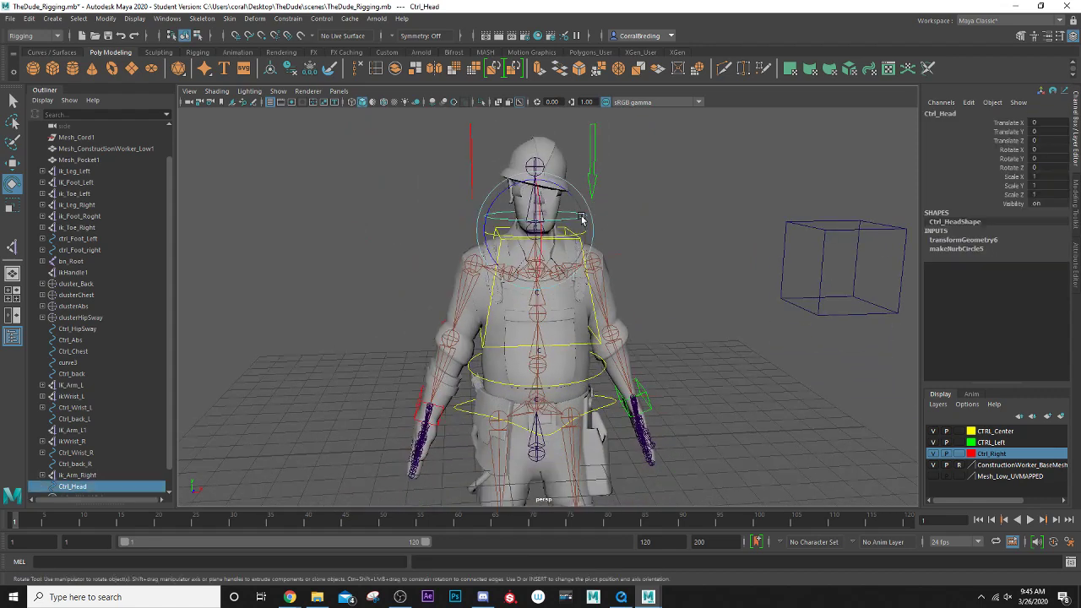
double_click(1013, 432)
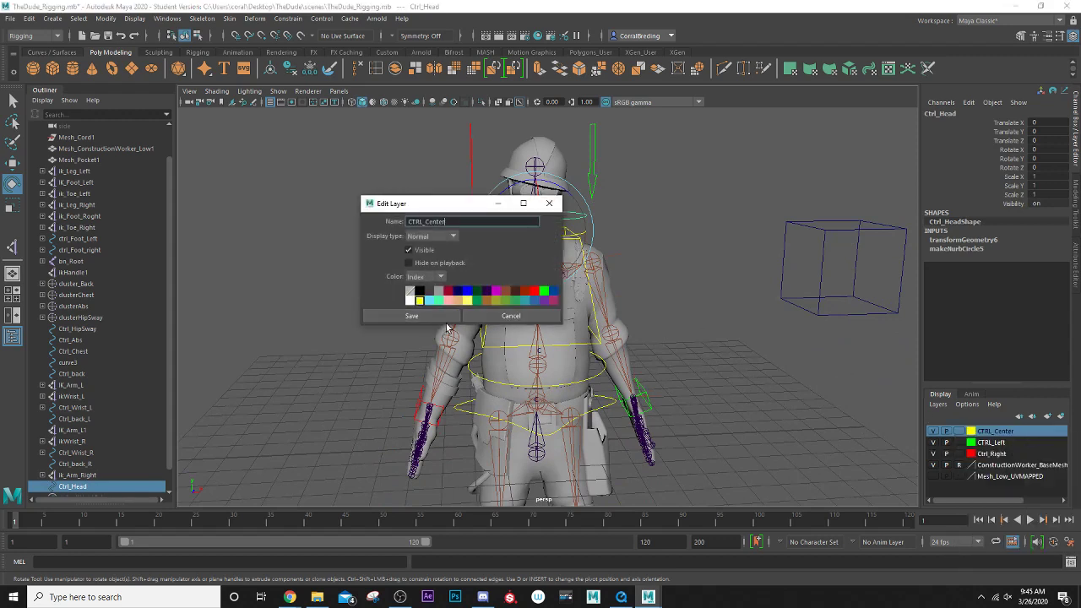
click(440, 317)
right_click(1017, 435)
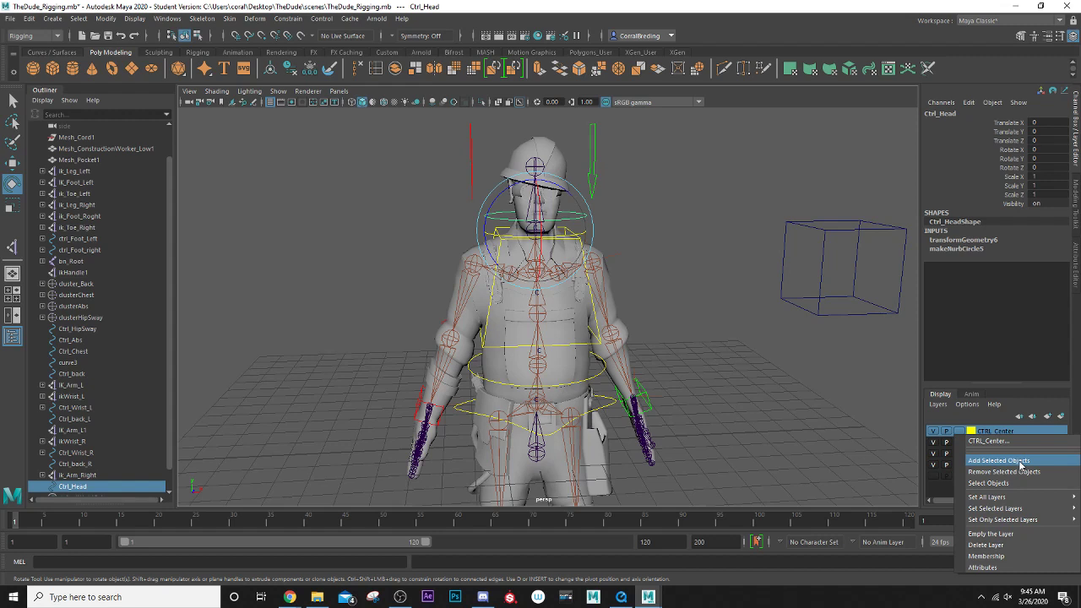
click(1009, 442)
click(487, 315)
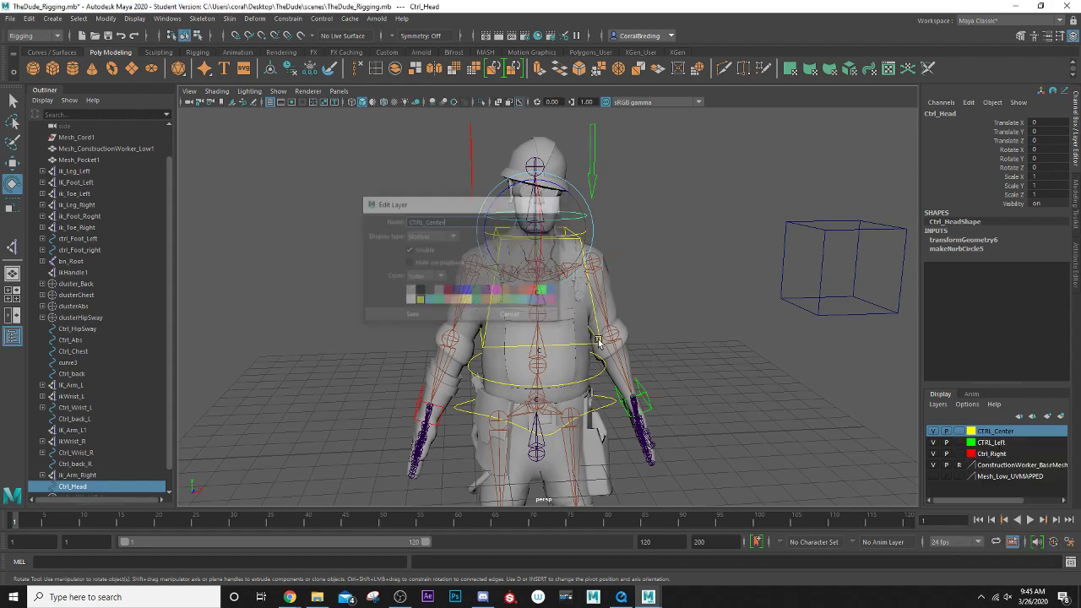
double_click(1003, 433)
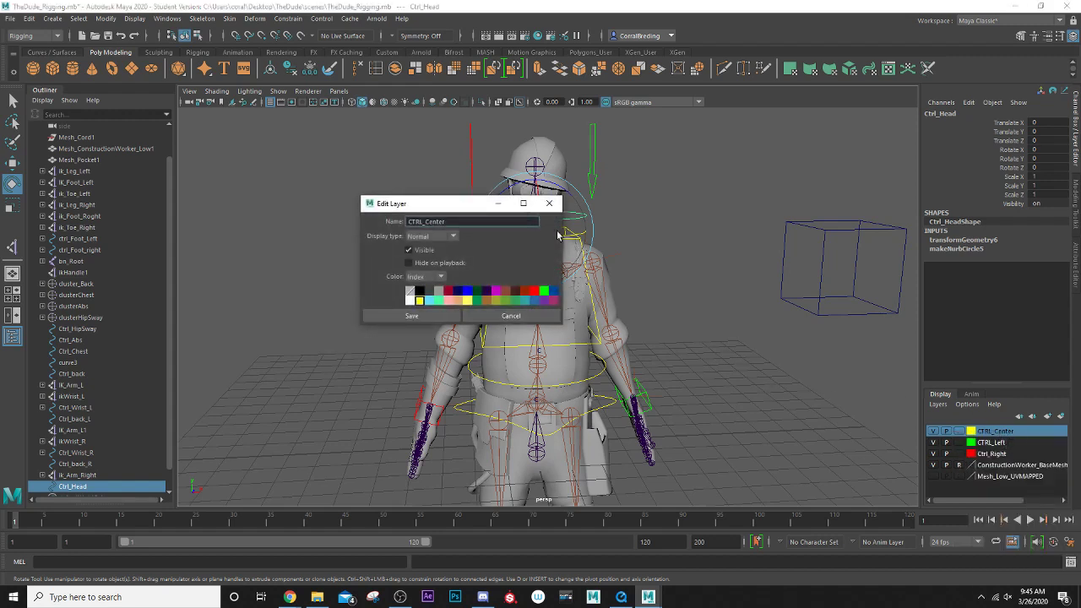
click(549, 202)
- Add the selected Ctrl_Head control to the CTRL_Center display layer
right_click(1035, 434)
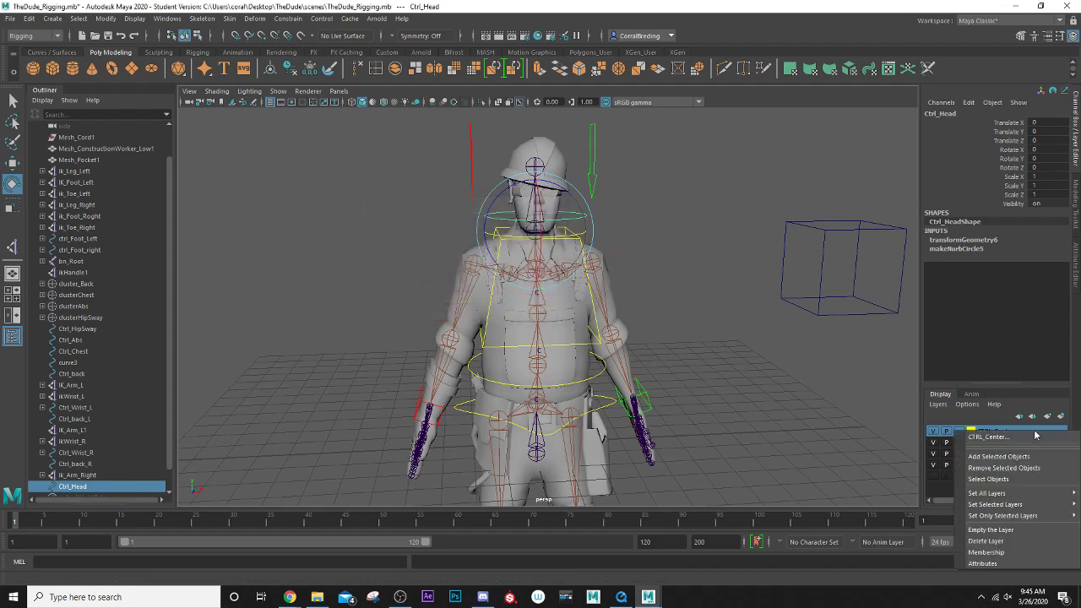
click(1005, 456)
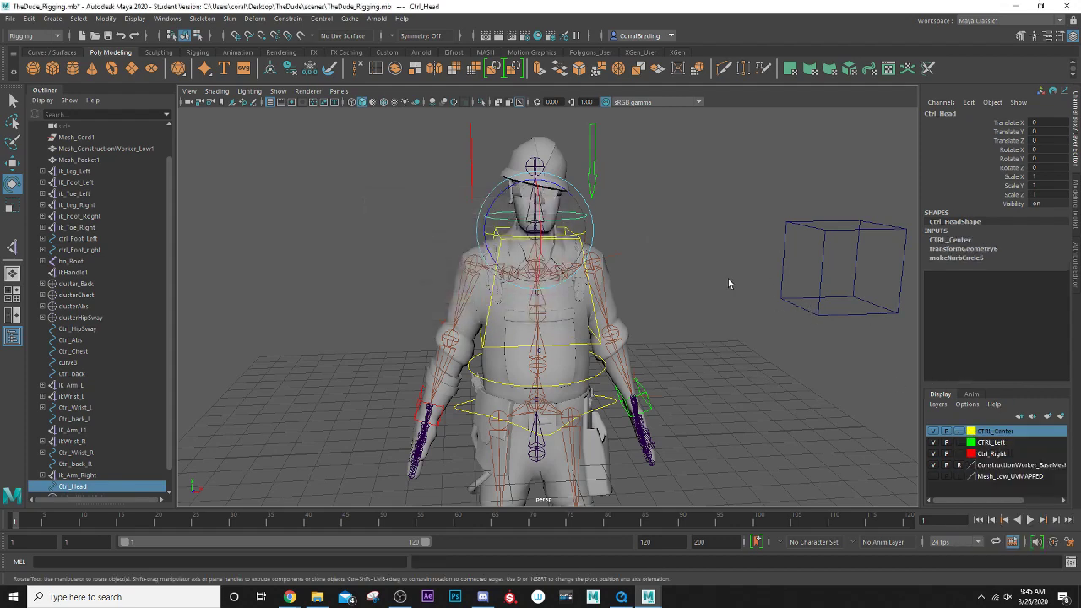
click(729, 284)
- Move the cube-shaped curve from beside the character to around the hips and widen it to a Scale X of about 1.53
alt+drag(672, 319, 650, 271)
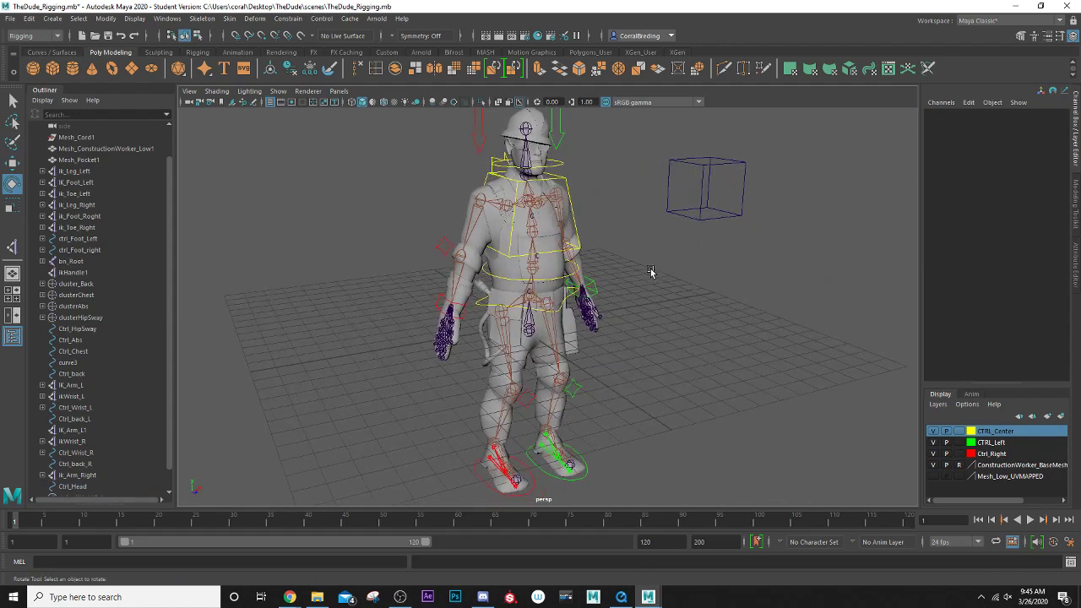
scroll(520, 337, up, 3)
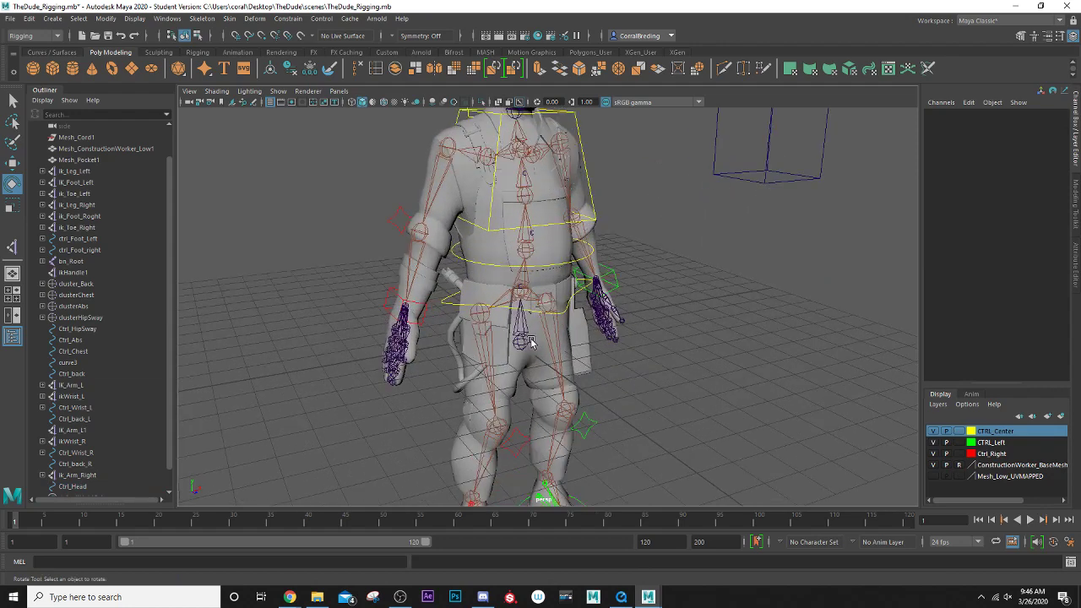
scroll(534, 342, down, 3)
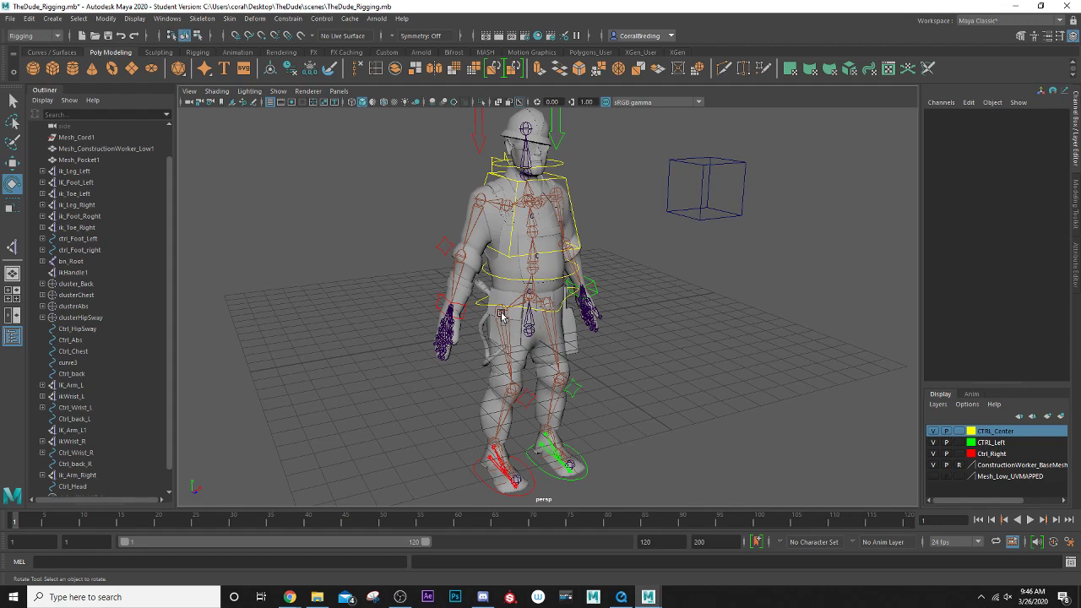
click(686, 218)
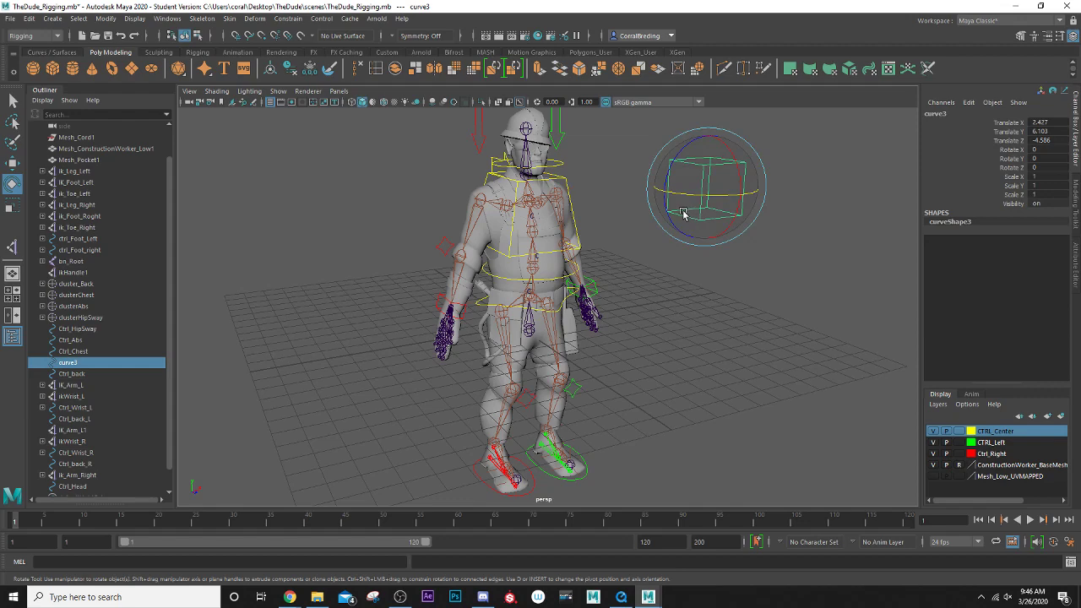
key(w)
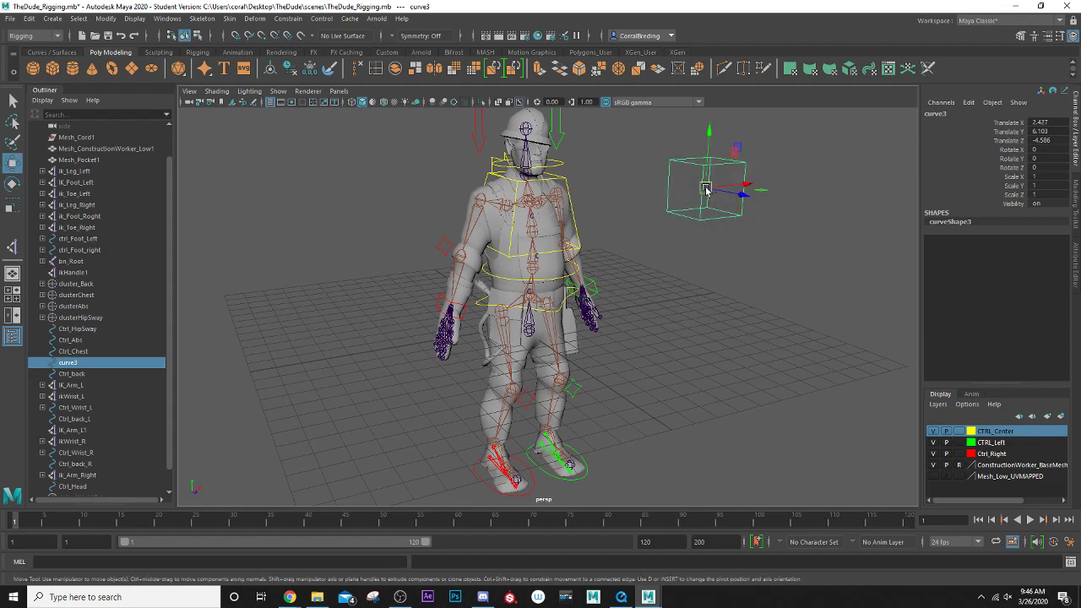
drag(713, 189, 525, 325)
scroll(521, 325, up, 3)
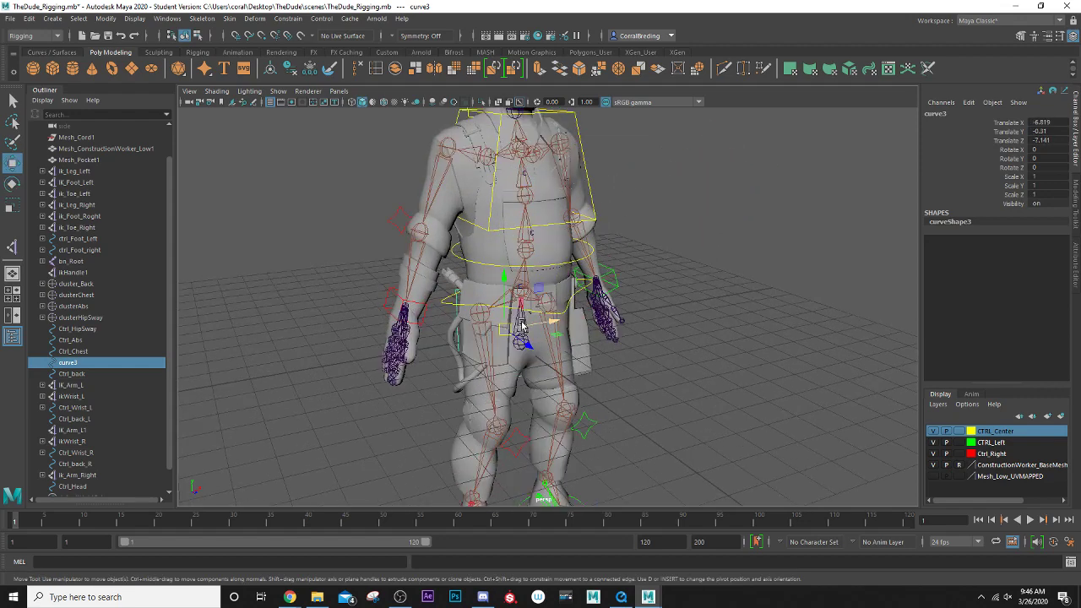
drag(527, 345, 560, 369)
mouse_move(533, 319)
mouse_down()
mouse_move(537, 287)
mouse_move(574, 292)
mouse_move(555, 319)
mouse_up()
scroll(557, 317, up, 2)
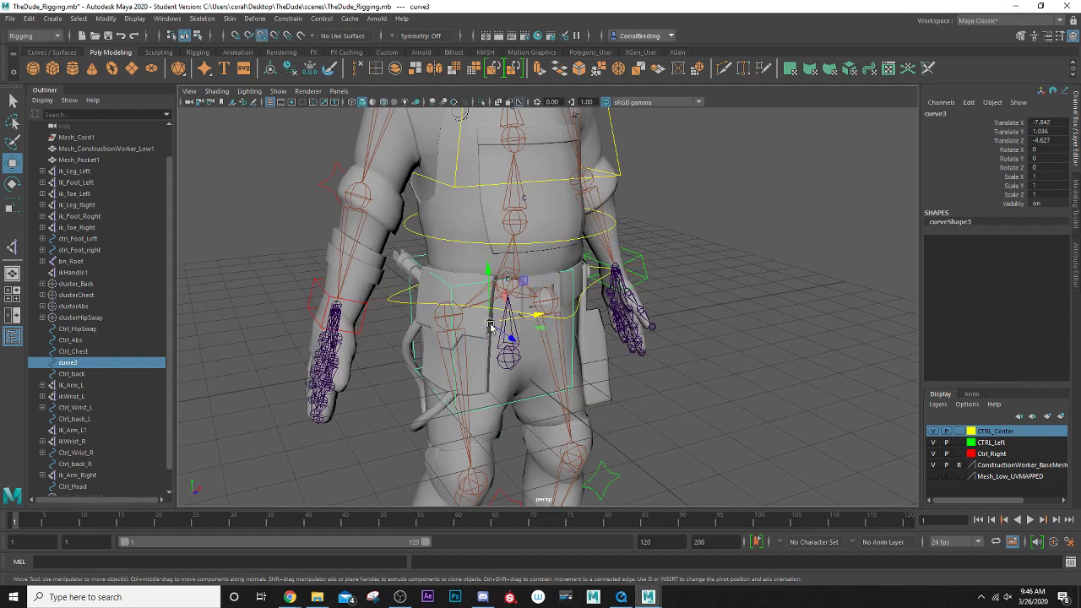
drag(511, 336, 650, 321)
key(r)
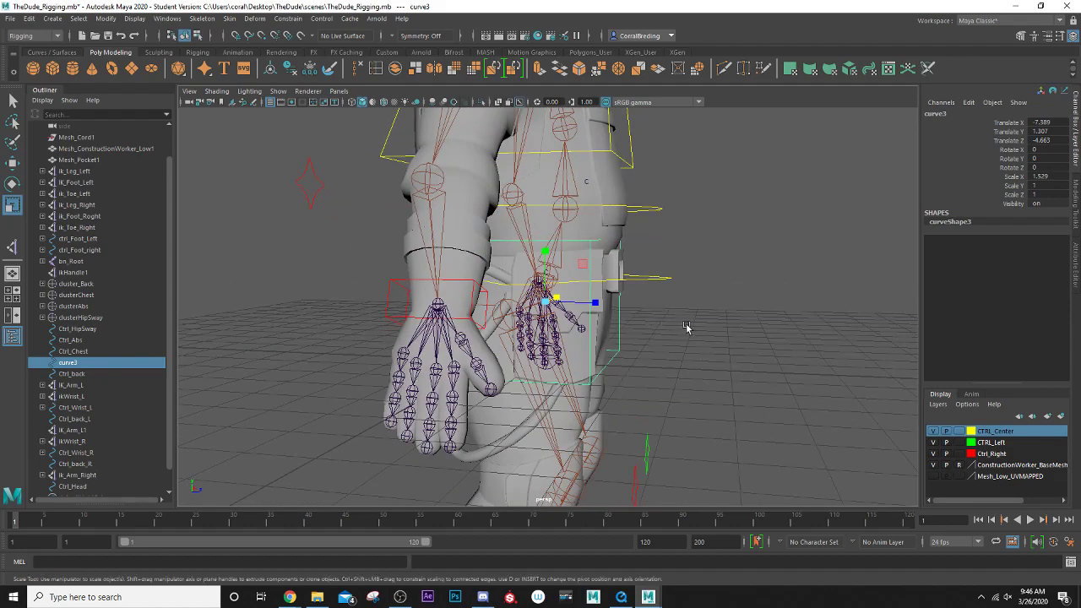
- Edit the hip cube's control vertices, moving its lower front edge outward from the pelvis
right_drag(687, 326, 647, 337)
alt+drag(647, 338, 678, 334)
drag(678, 333, 595, 376)
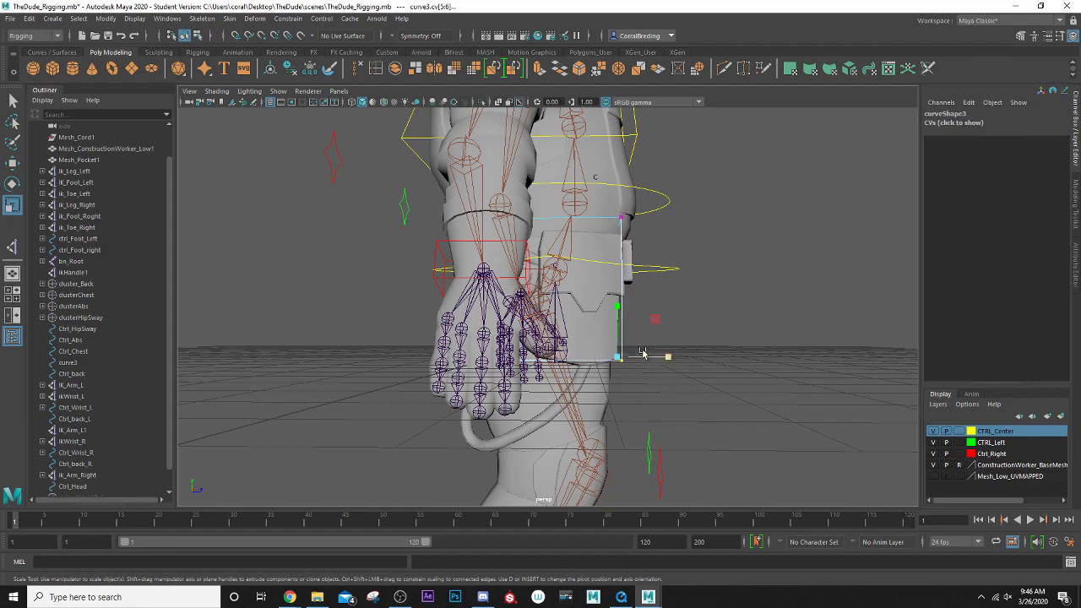
key(w)
drag(663, 355, 639, 384)
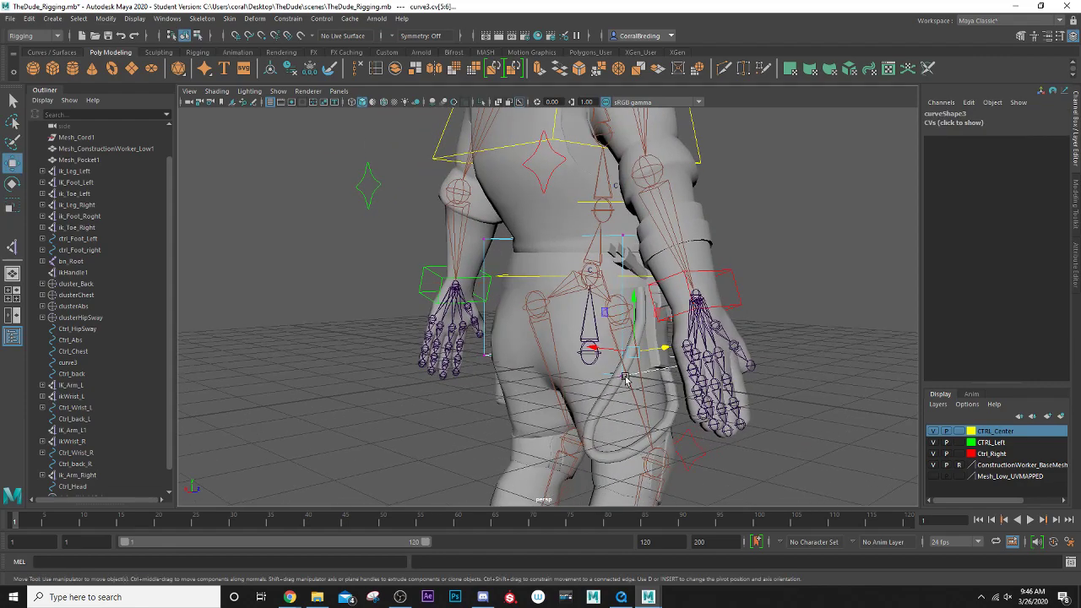
- Move the hip cube's lower rear vertices backward and adjust its lower front corner on the character's left side
click(625, 377)
key(ctrl+z)
drag(474, 347, 493, 364)
shift+click(622, 377)
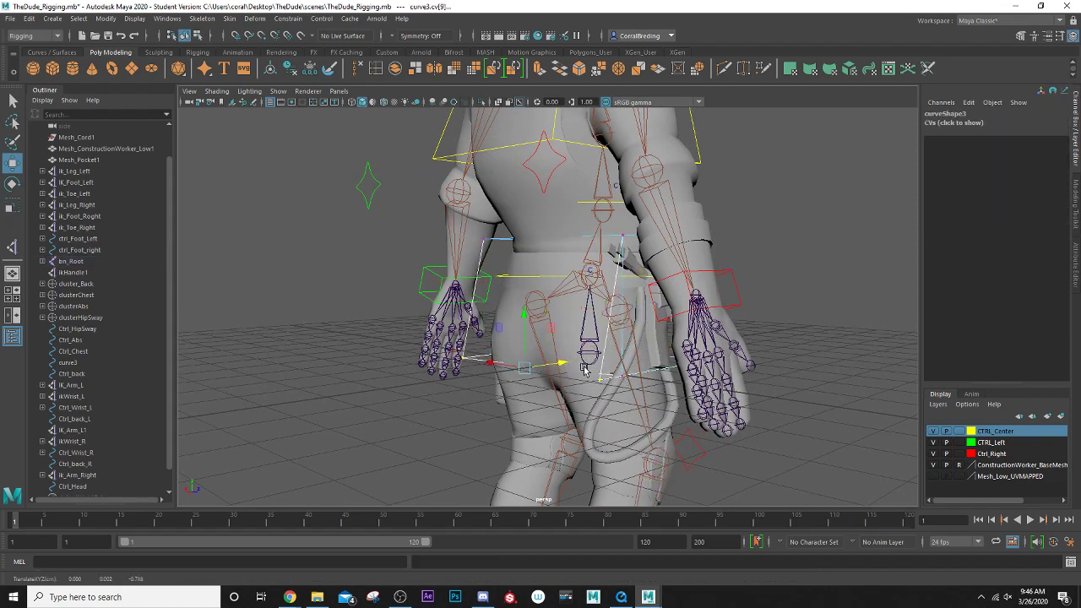
alt+drag(587, 368, 455, 360)
alt+drag(698, 381, 605, 249)
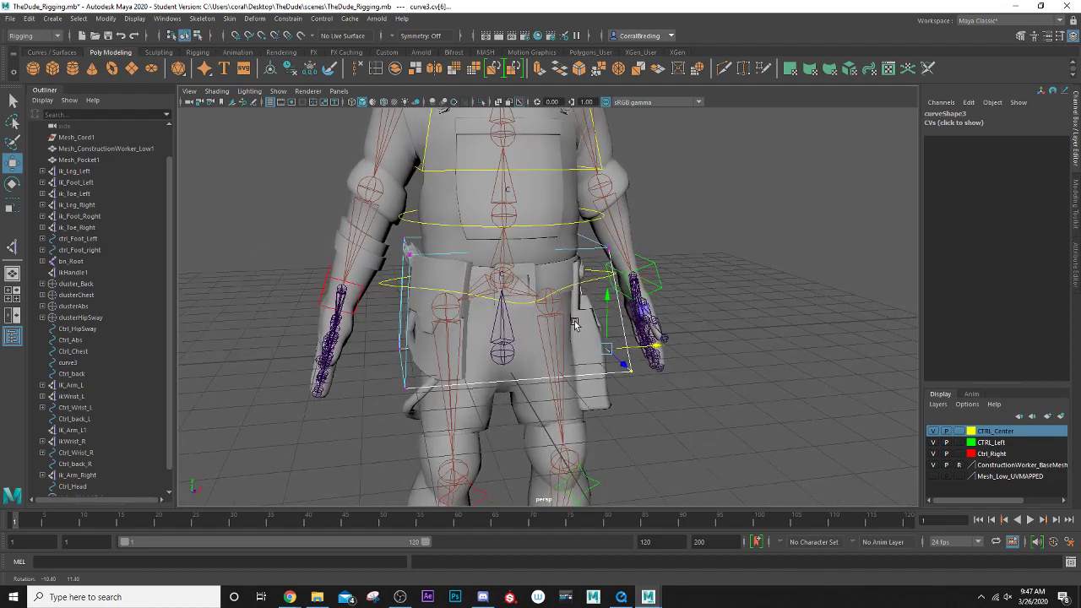
- Return the hip cube to object mode and freeze its translate, rotate and scale transformations
right_drag(598, 248, 660, 233)
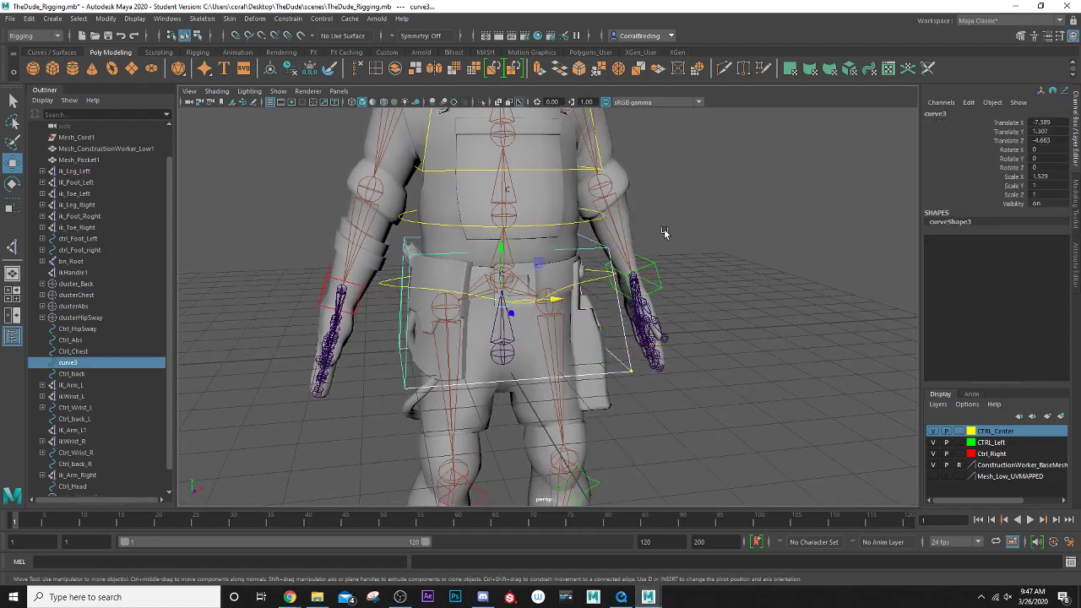
click(659, 233)
click(598, 250)
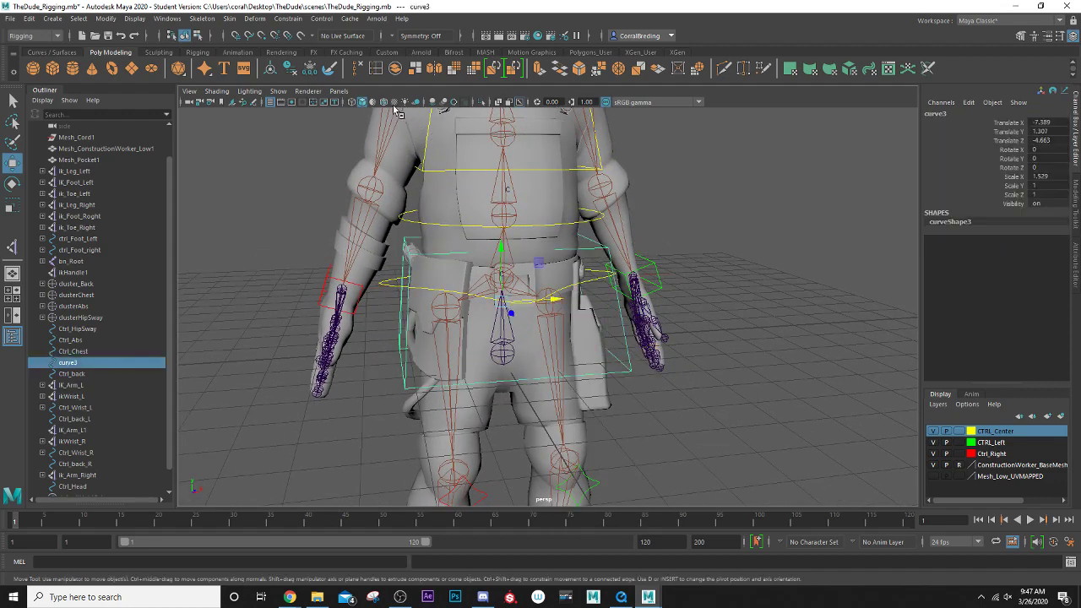
click(310, 69)
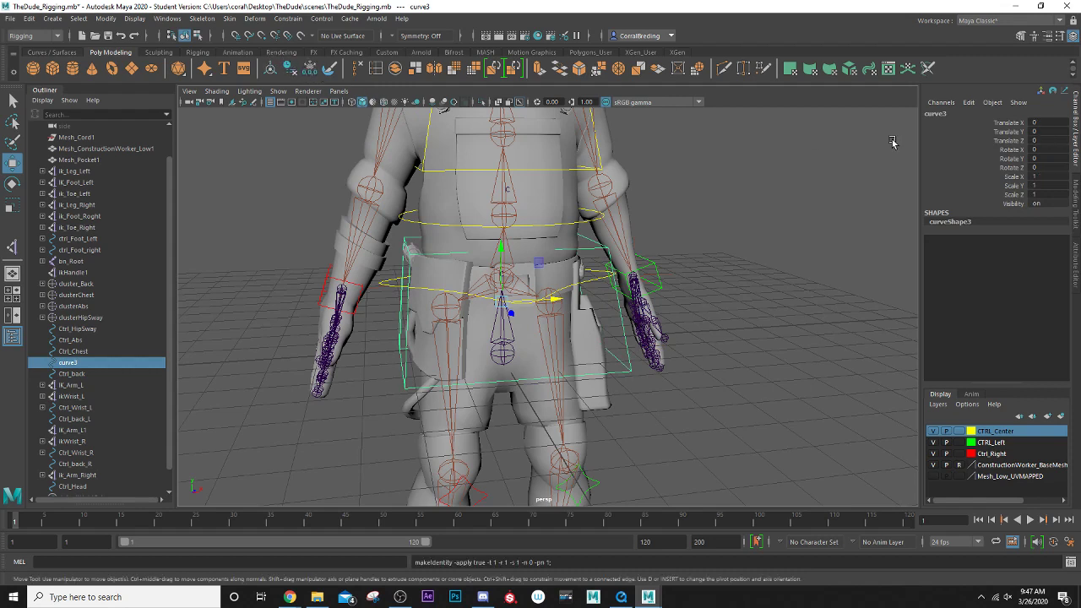
- Rename the hip cube curve to Hips_Ctrl and add it to the CTRL_Center display layer
double_click(942, 114)
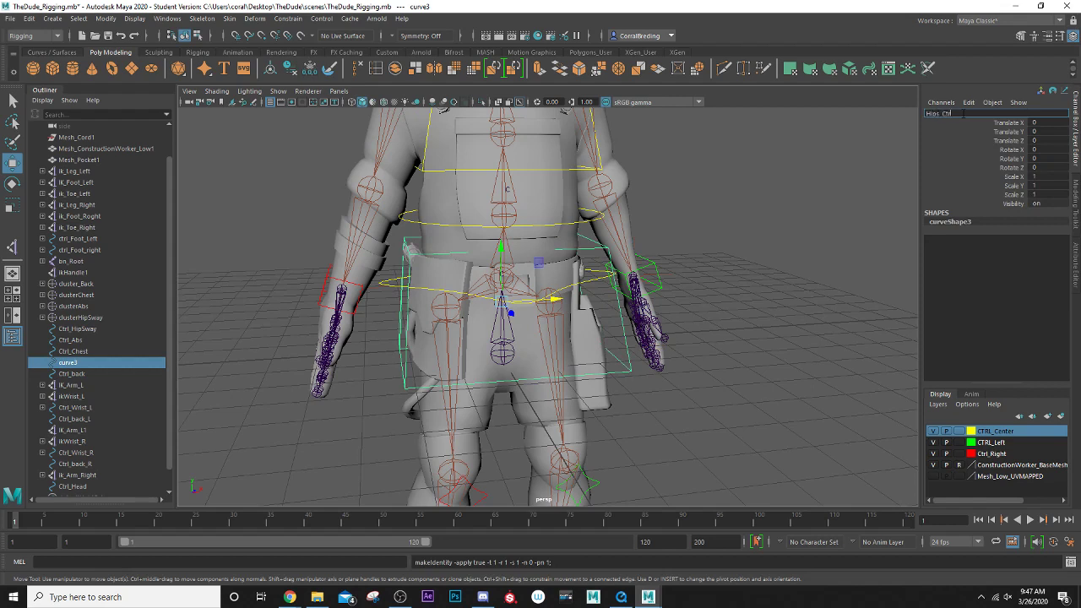
text(Hips_Ctrl)
key(Return)
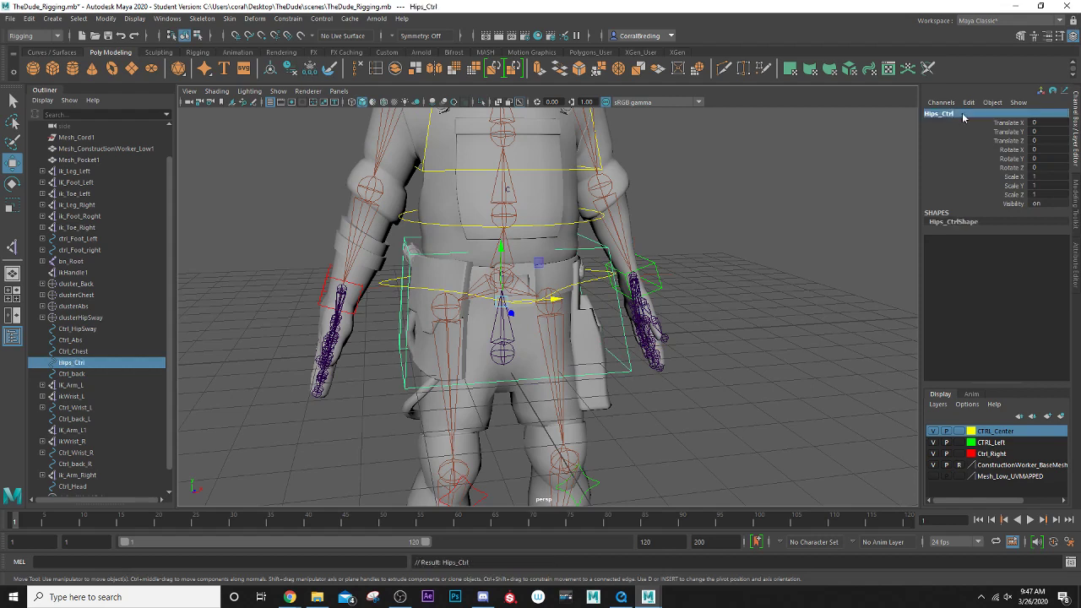
right_click(1028, 434)
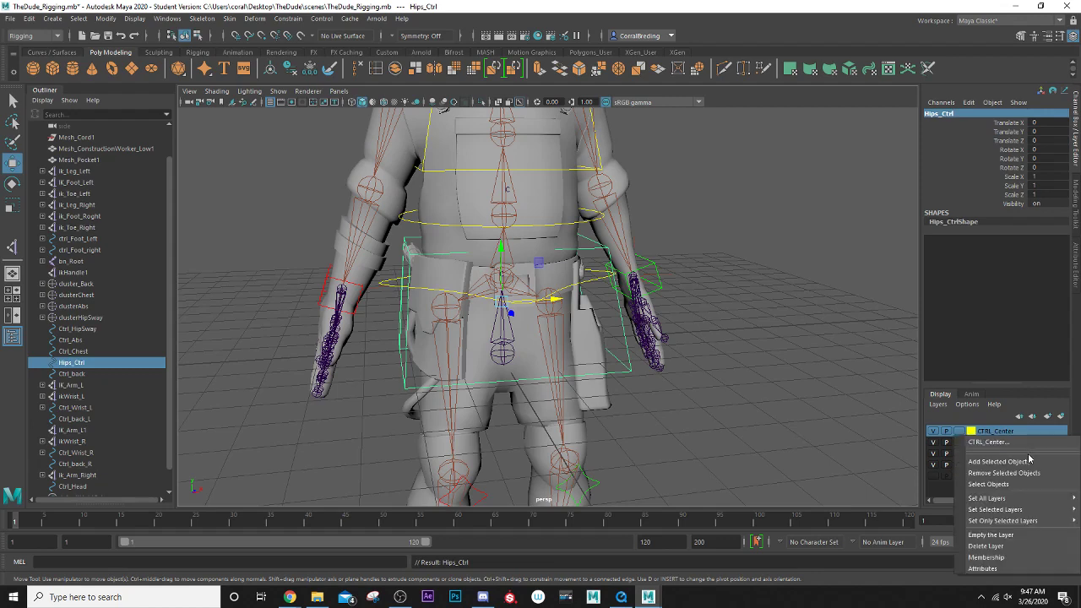
click(1017, 460)
click(733, 295)
- Parent-constrain the bn_Root joint to the Hips_Ctrl control, selecting the control before the joint
alt+drag(716, 306, 667, 335)
click(681, 367)
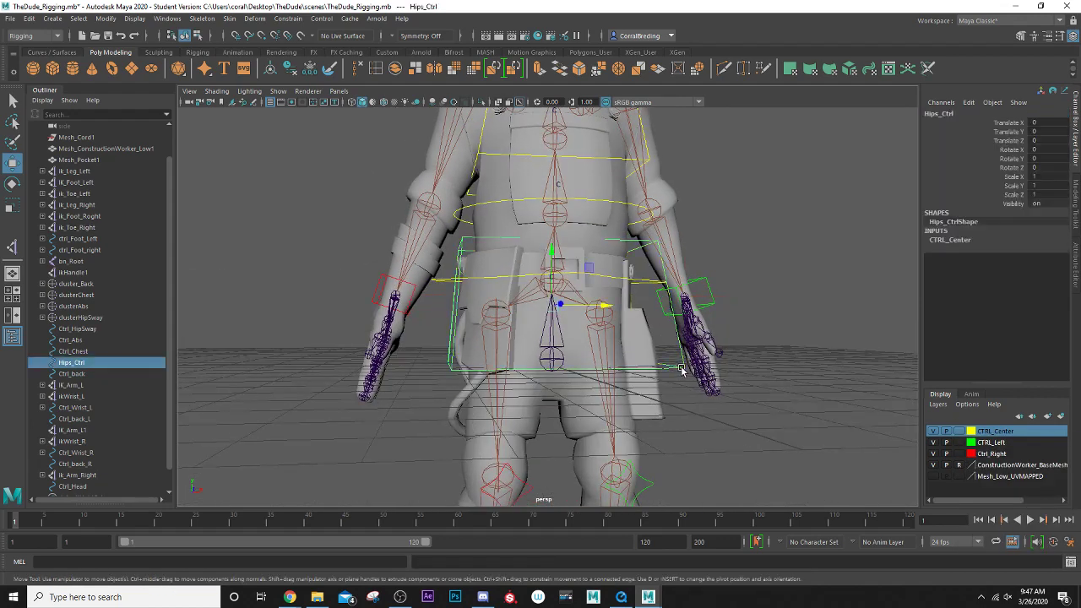
alt+drag(566, 350, 573, 364)
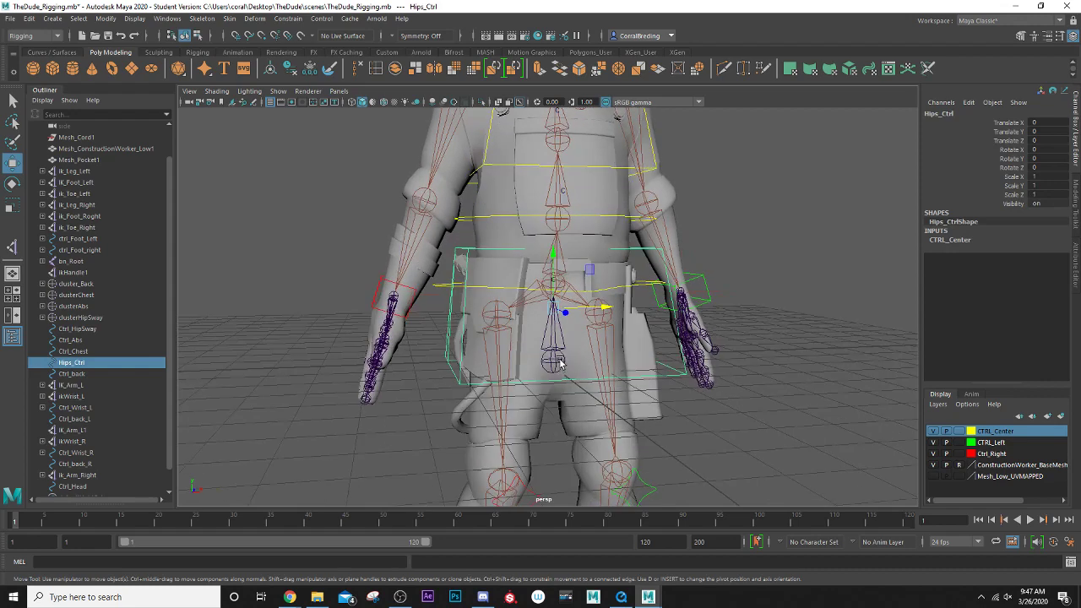
click(553, 360)
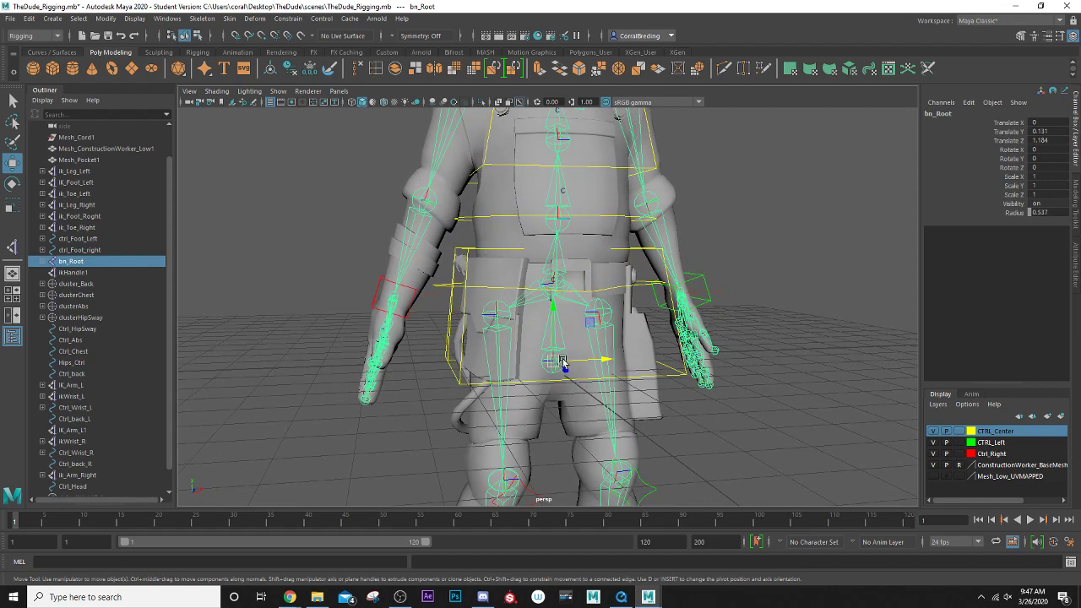
click(679, 374)
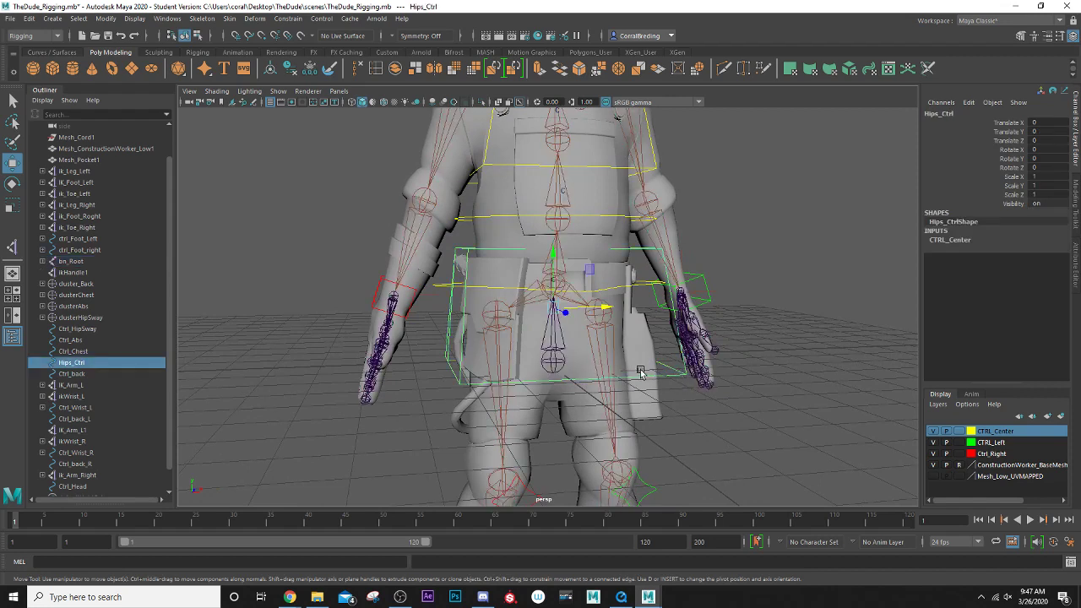
click(554, 362)
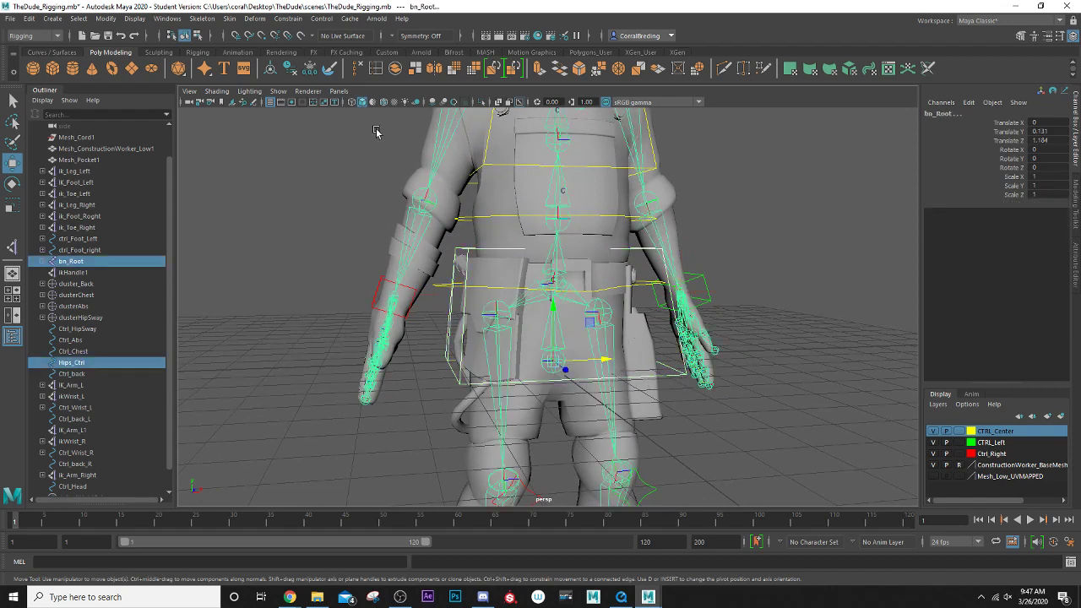
click(287, 19)
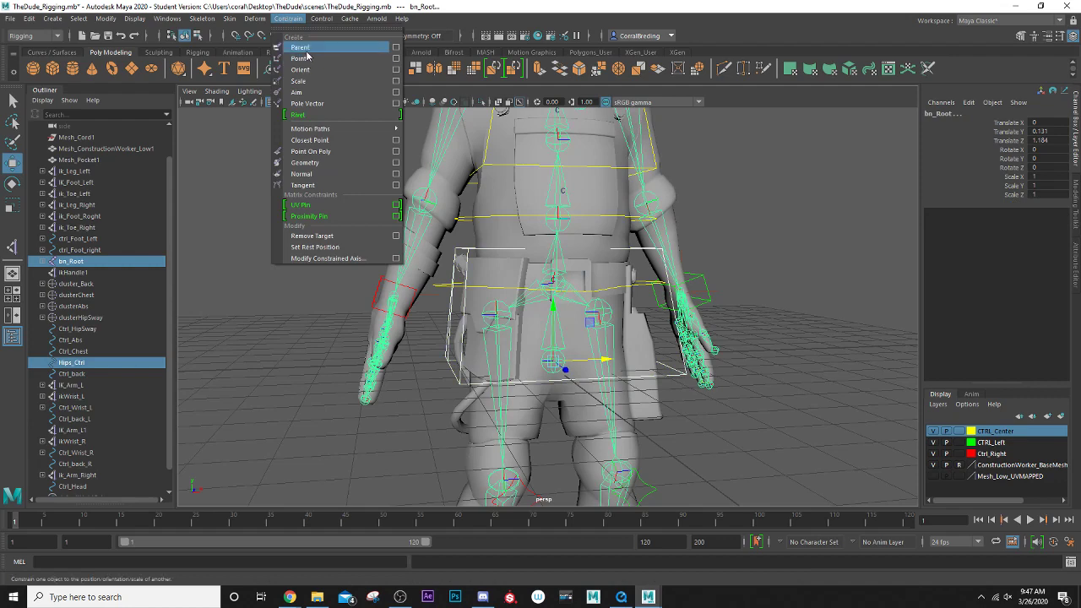
click(301, 49)
click(757, 346)
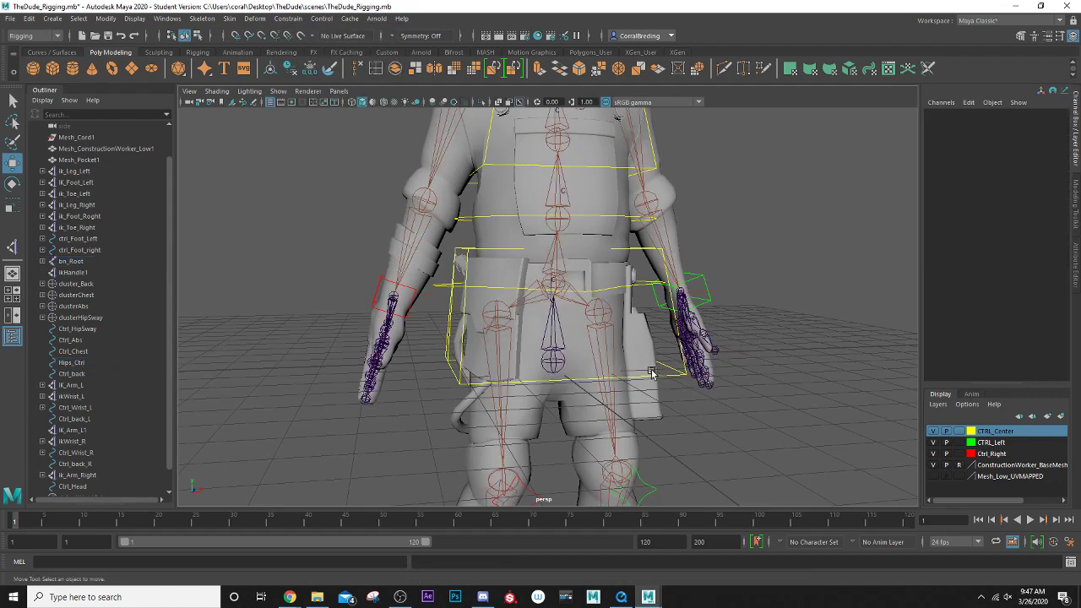
- Test the root constraint by moving Hips_Ctrl downward, undoing the movement and checking the whole character
click(652, 377)
drag(556, 253, 579, 329)
key(ctrl+z)
scroll(551, 304, down, 4)
key(ctrl+z)
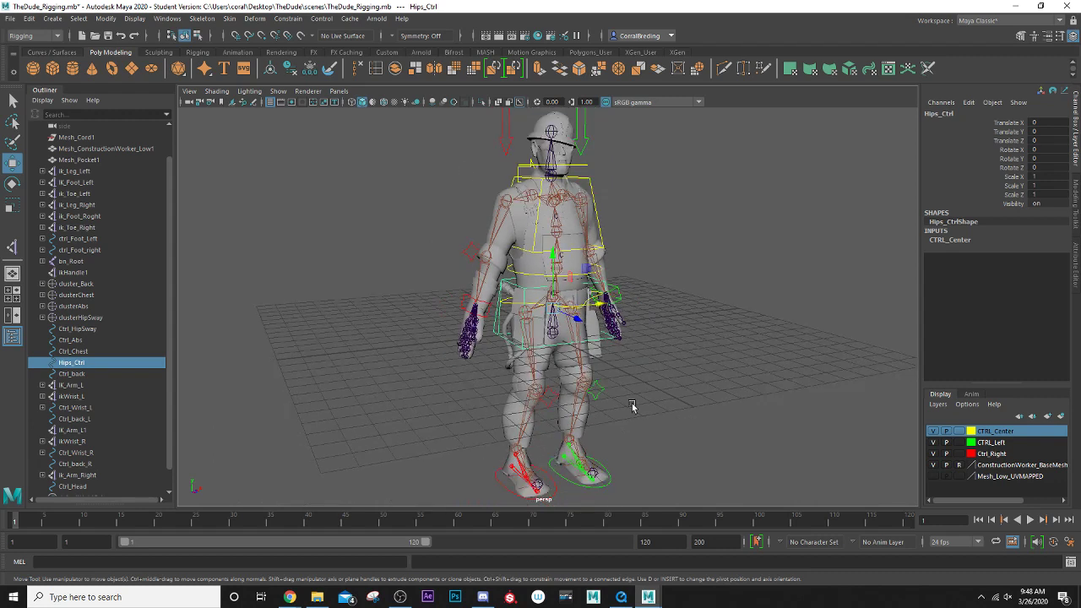
mouse_move(631, 407)
alt+mouse_down()
mouse_move(646, 406)
mouse_move(609, 406)
mouse_move(633, 408)
alt+mouse_up()
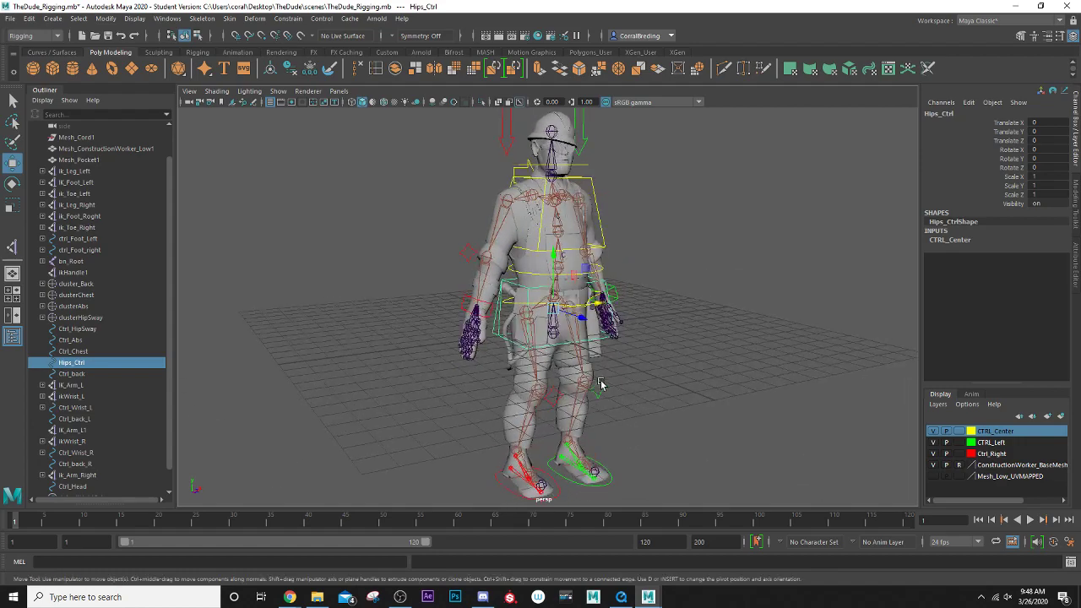
- Save the TheDude_Rigging.mb scene in its student version format and return to the Move tool
click(11, 18)
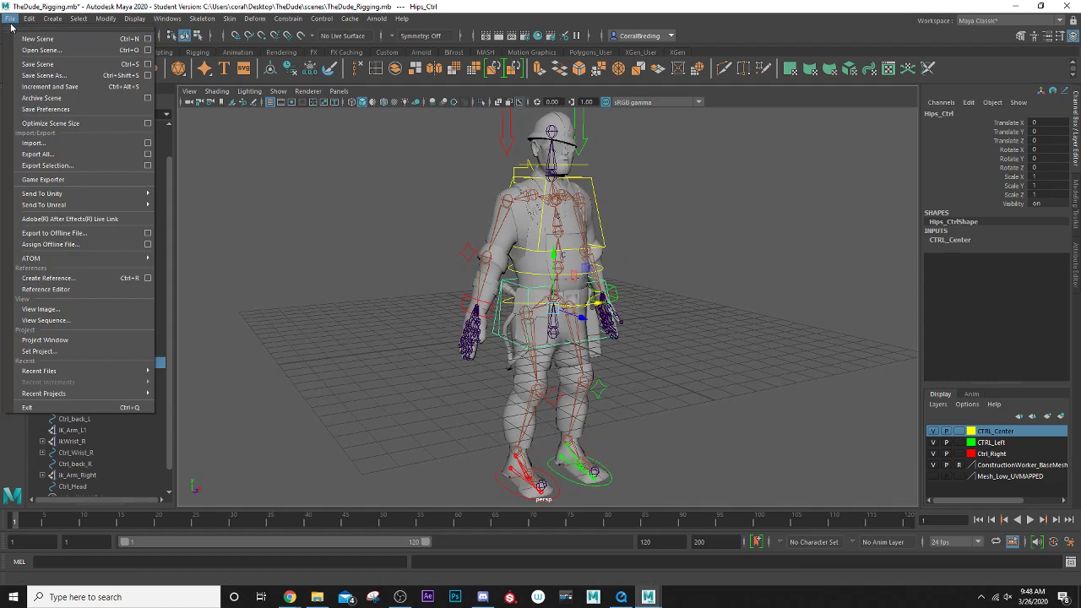
click(30, 62)
click(516, 308)
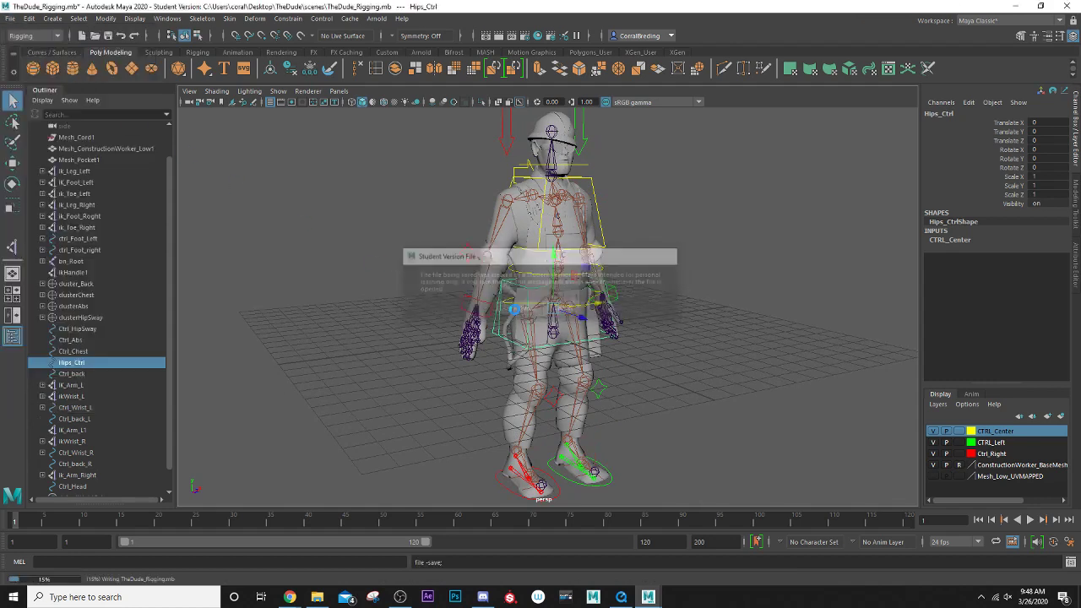
key(w)
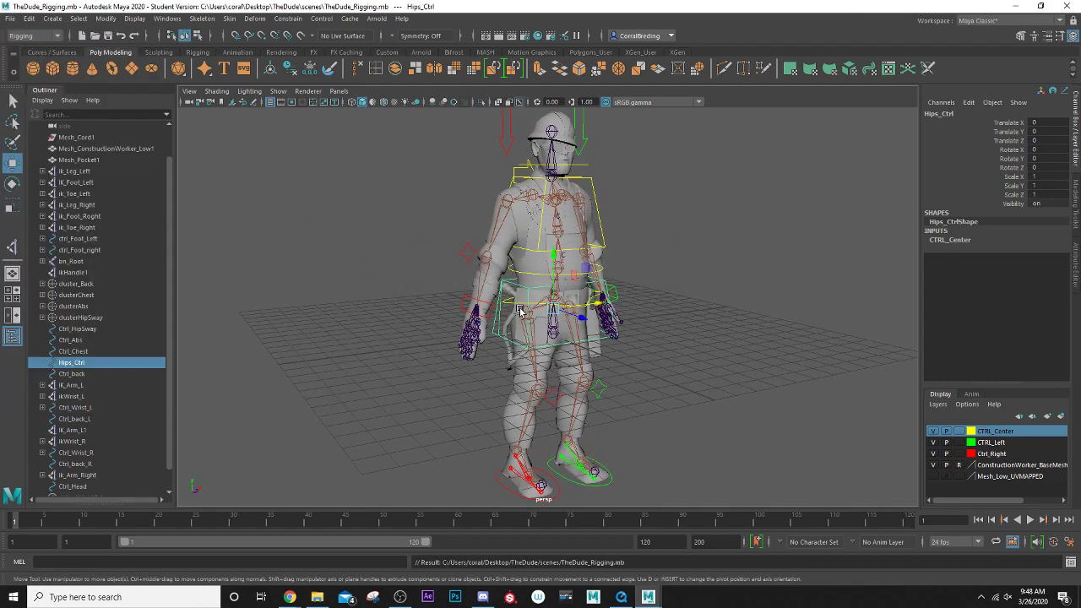